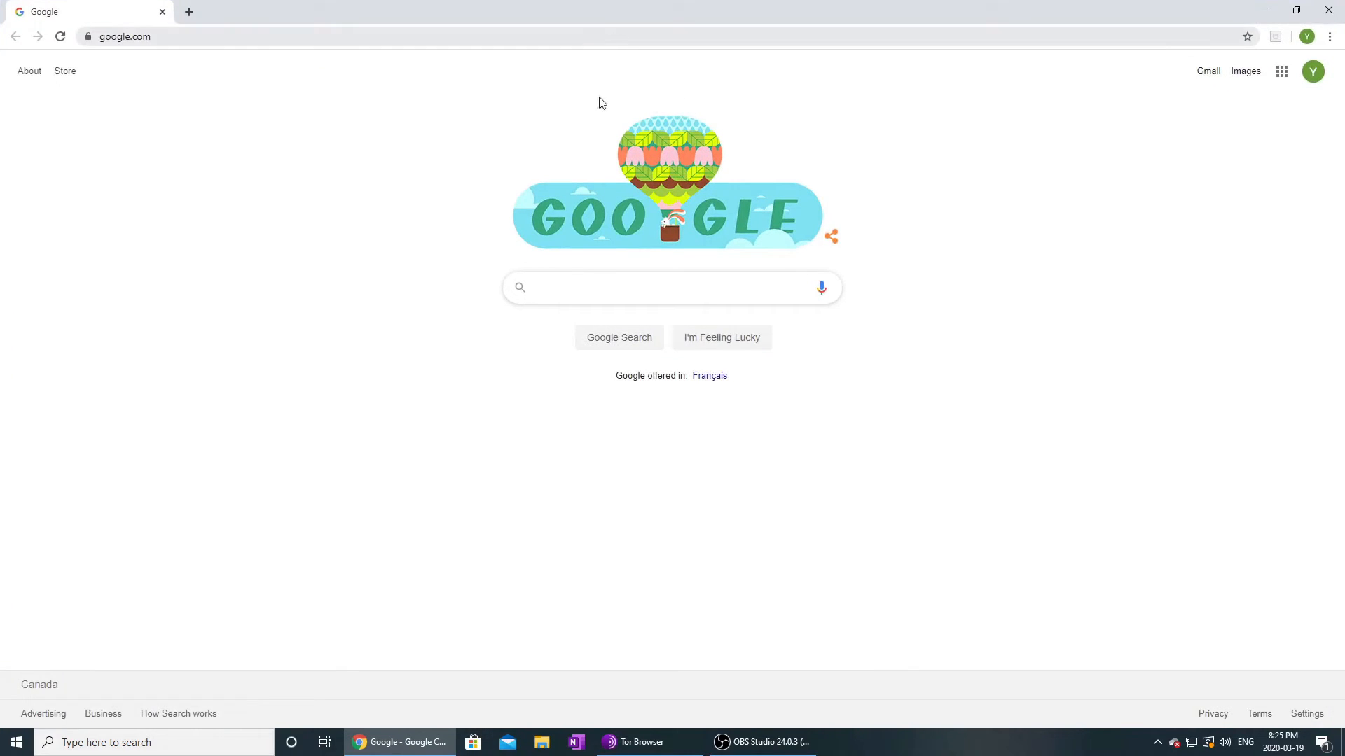
# Step: Search Google for "powerbi download" and open the Microsoft Power BI Downloads page to review the available tools and apps
pyautogui.click(584, 284)
pyautogui.write('p')
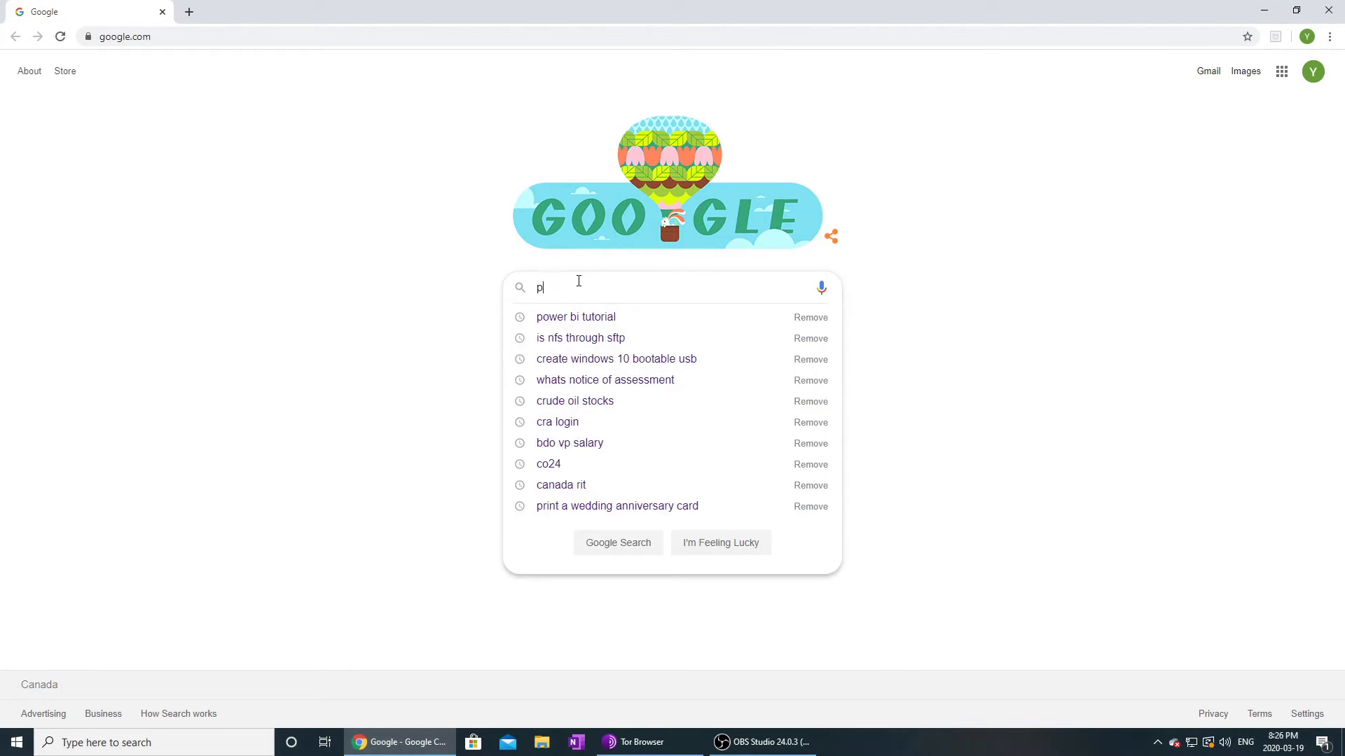
pyautogui.write('owerbi download')
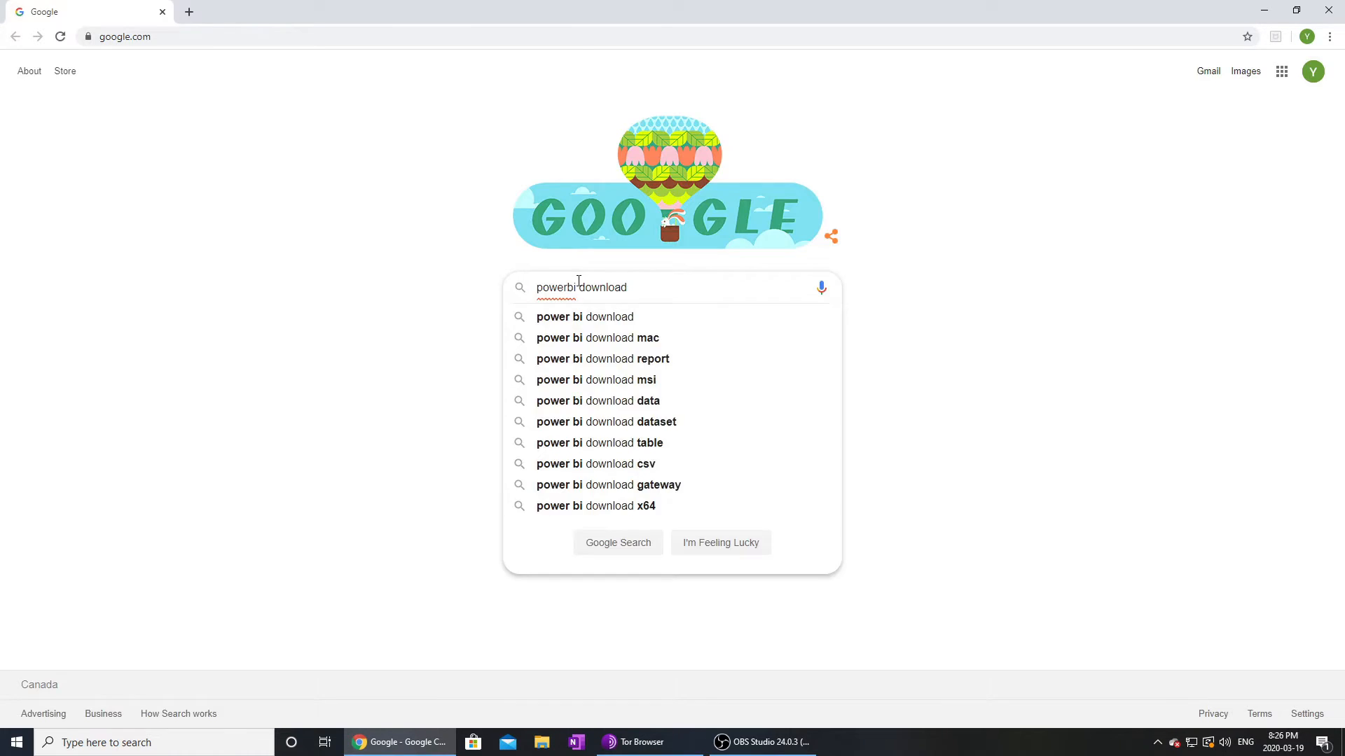
pyautogui.press('Return')
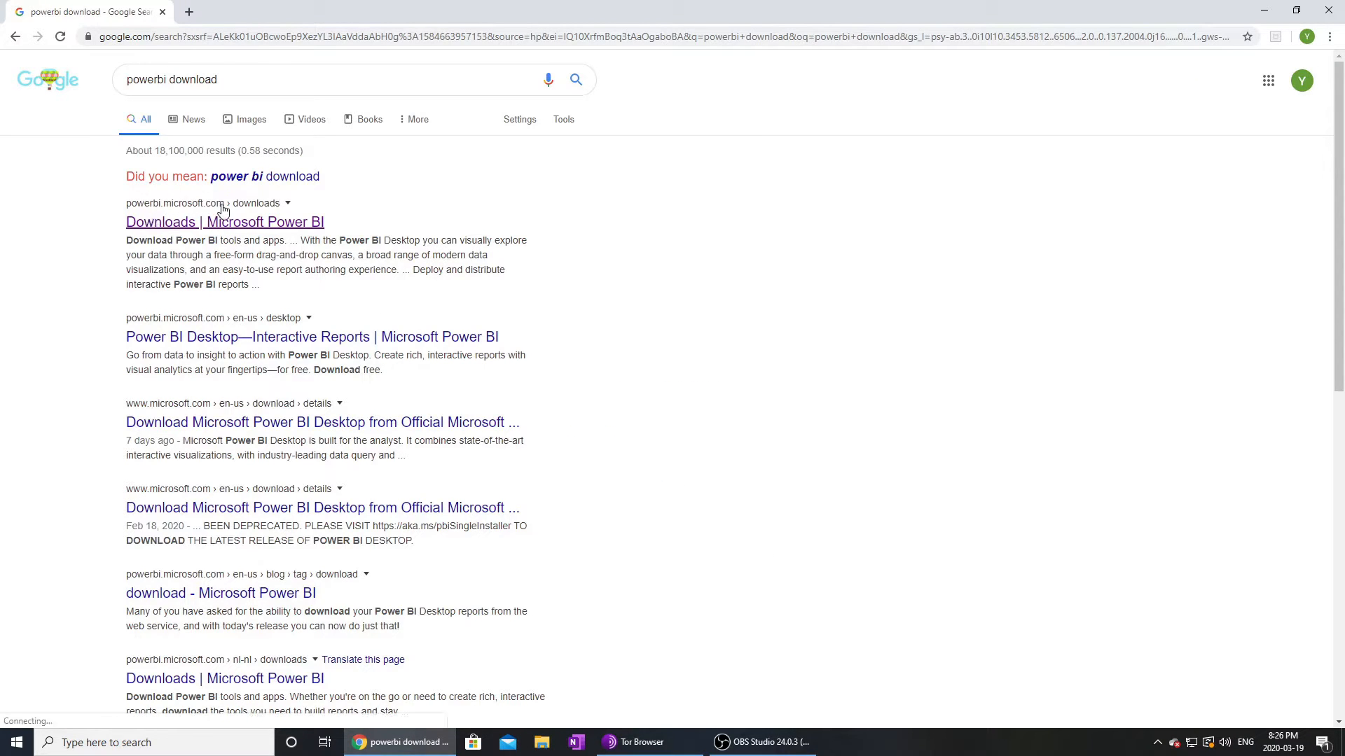
pyautogui.click(255, 223)
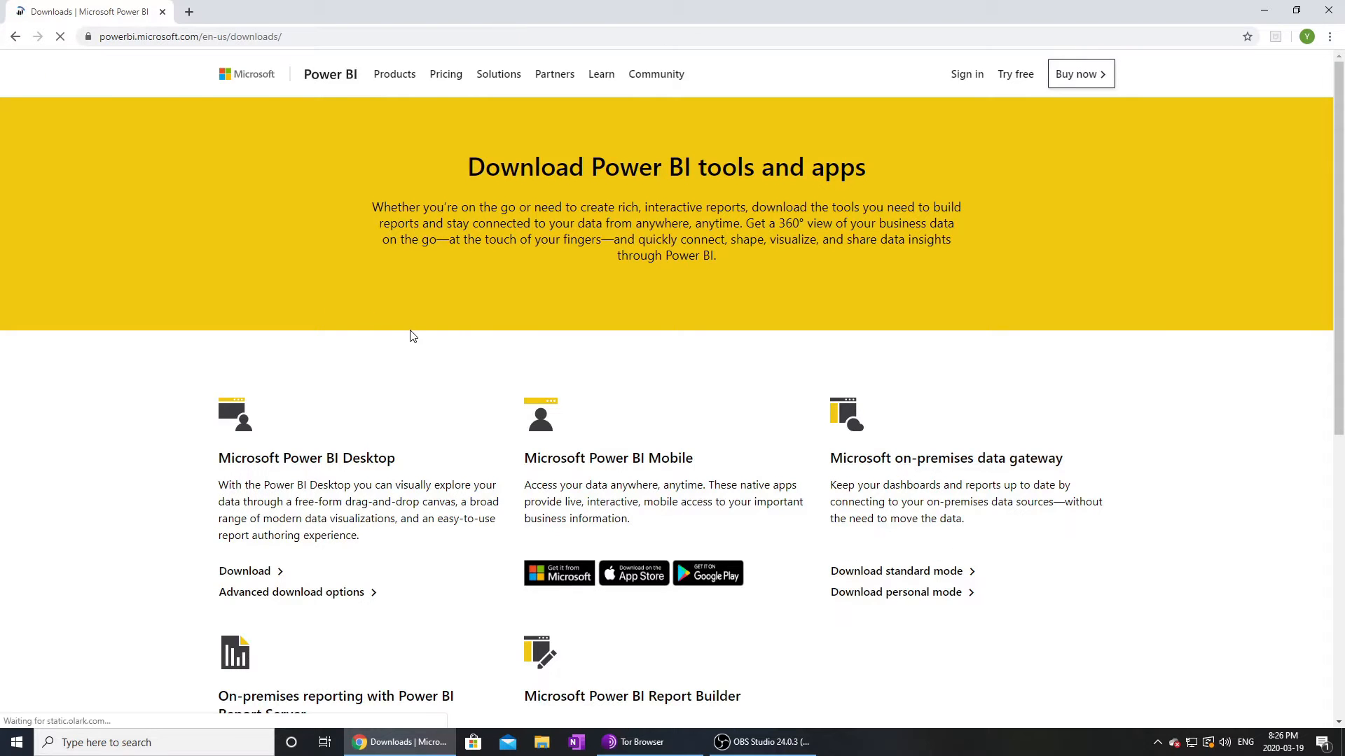
pyautogui.scroll(-7, 702, 430)
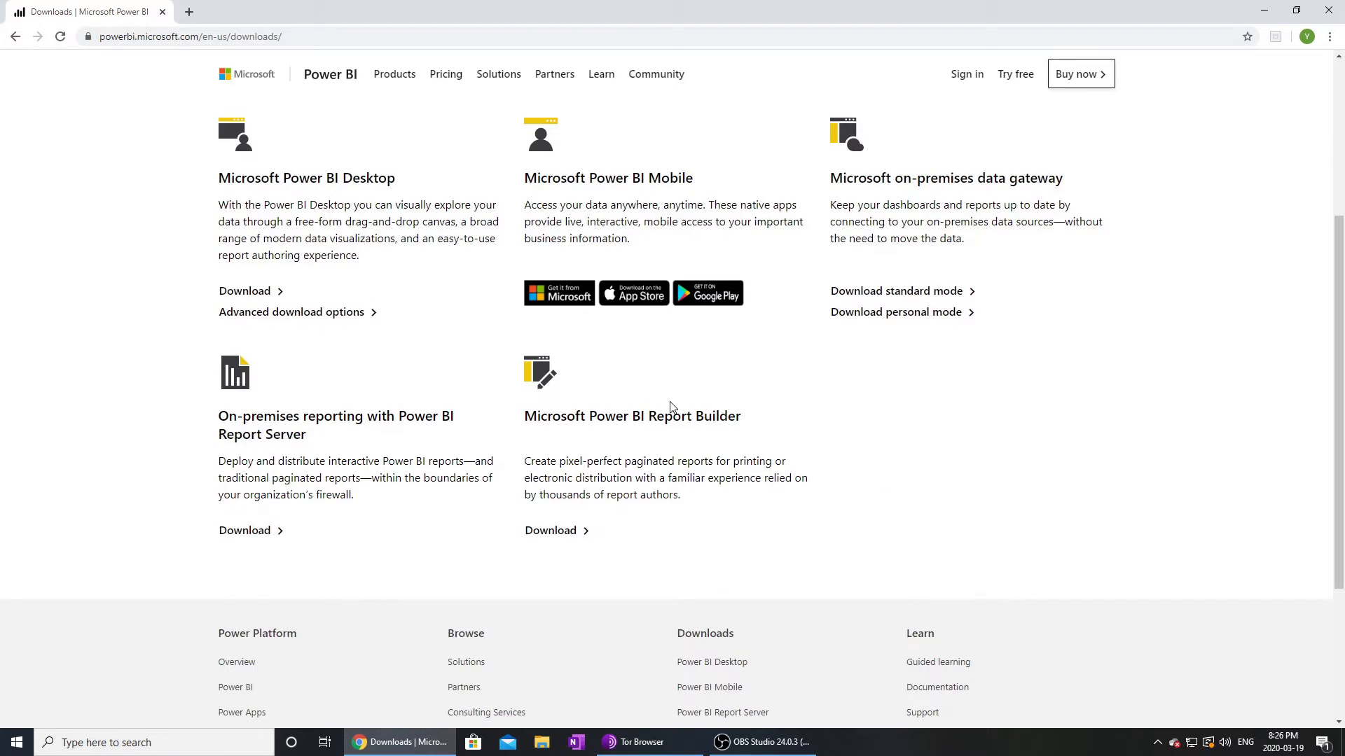
pyautogui.scroll(7, 658, 406)
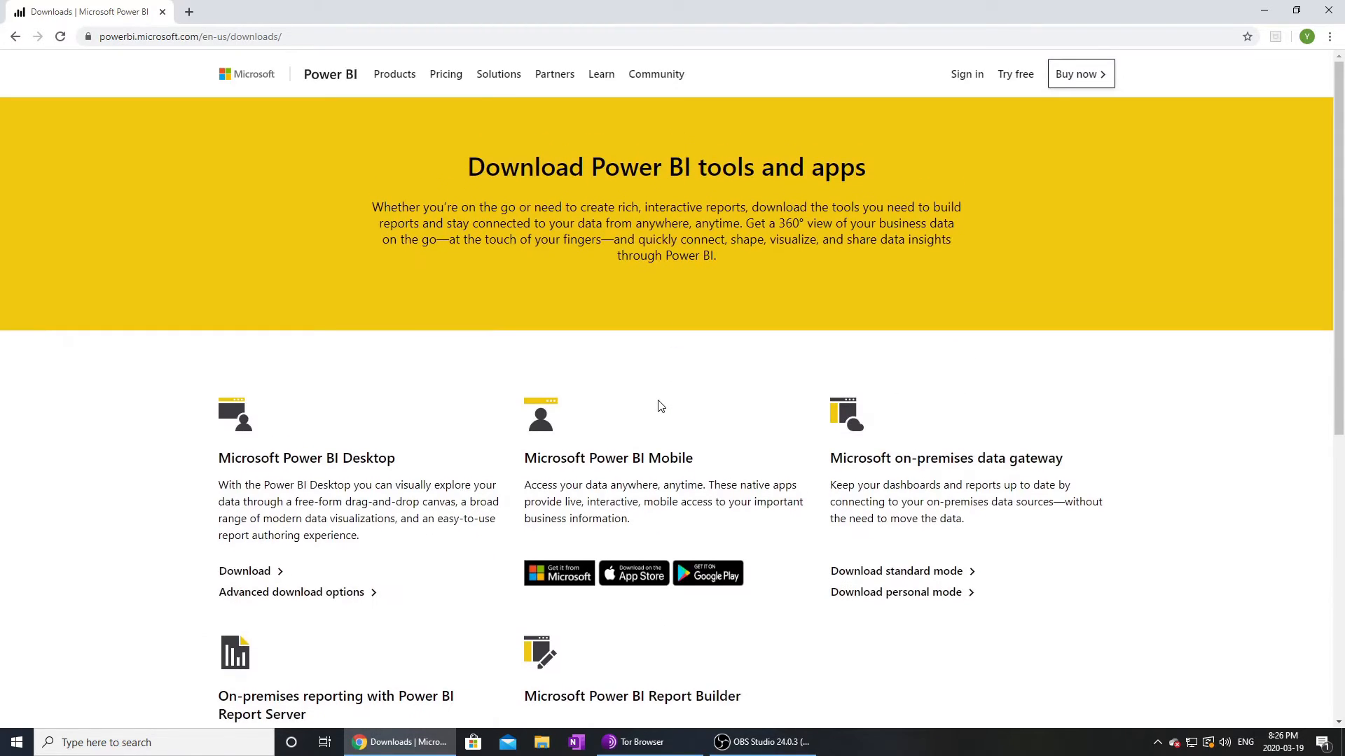
# Step: Open the Try free page of the Power BI site, look through the getting-started content and close the browser
pyautogui.click(1004, 81)
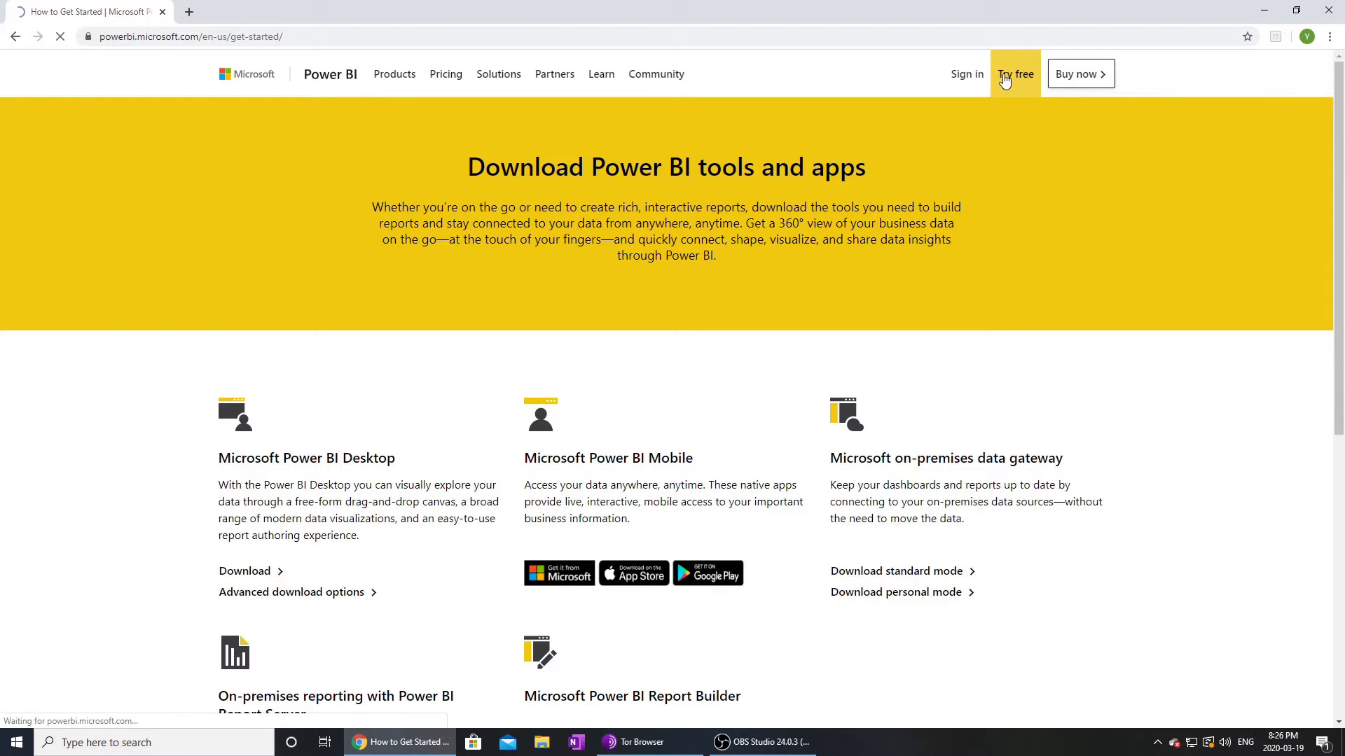
pyautogui.scroll(-5, 1111, 396)
pyautogui.scroll(5, 1103, 399)
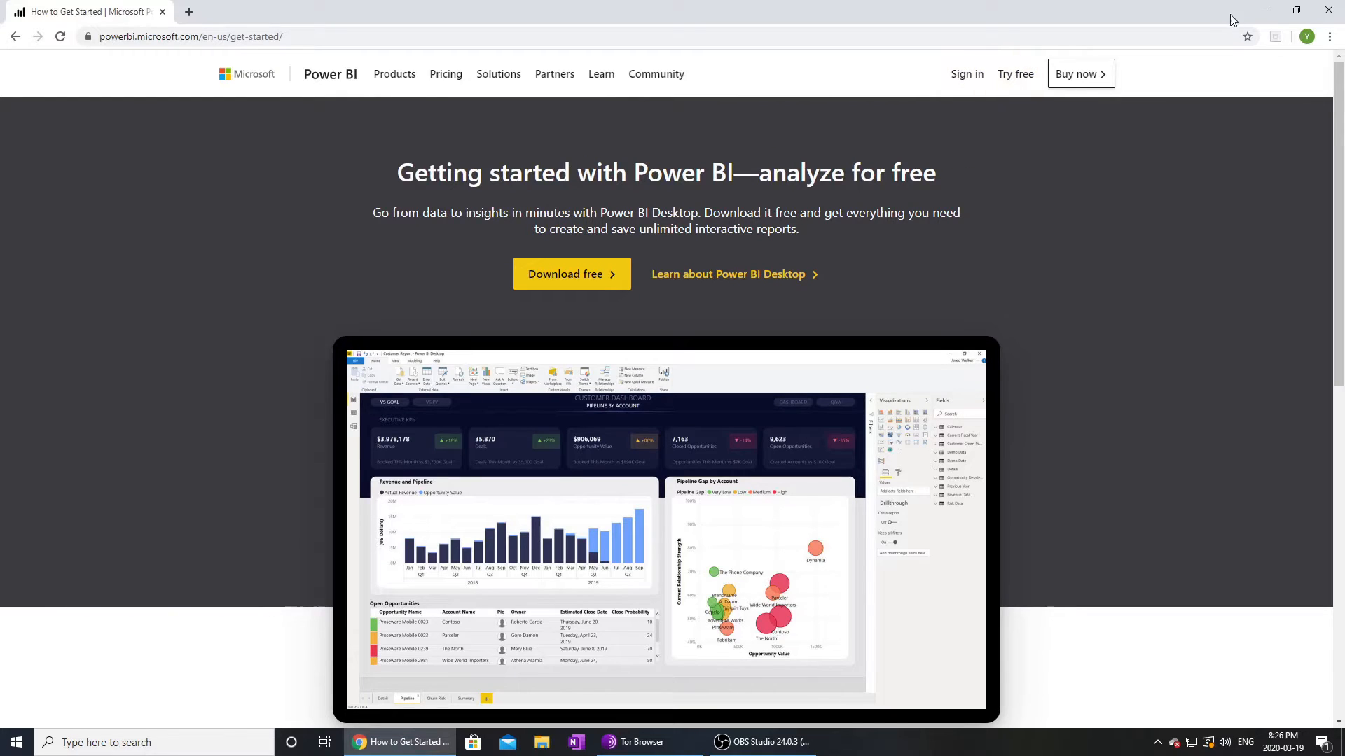
pyautogui.click(1327, 15)
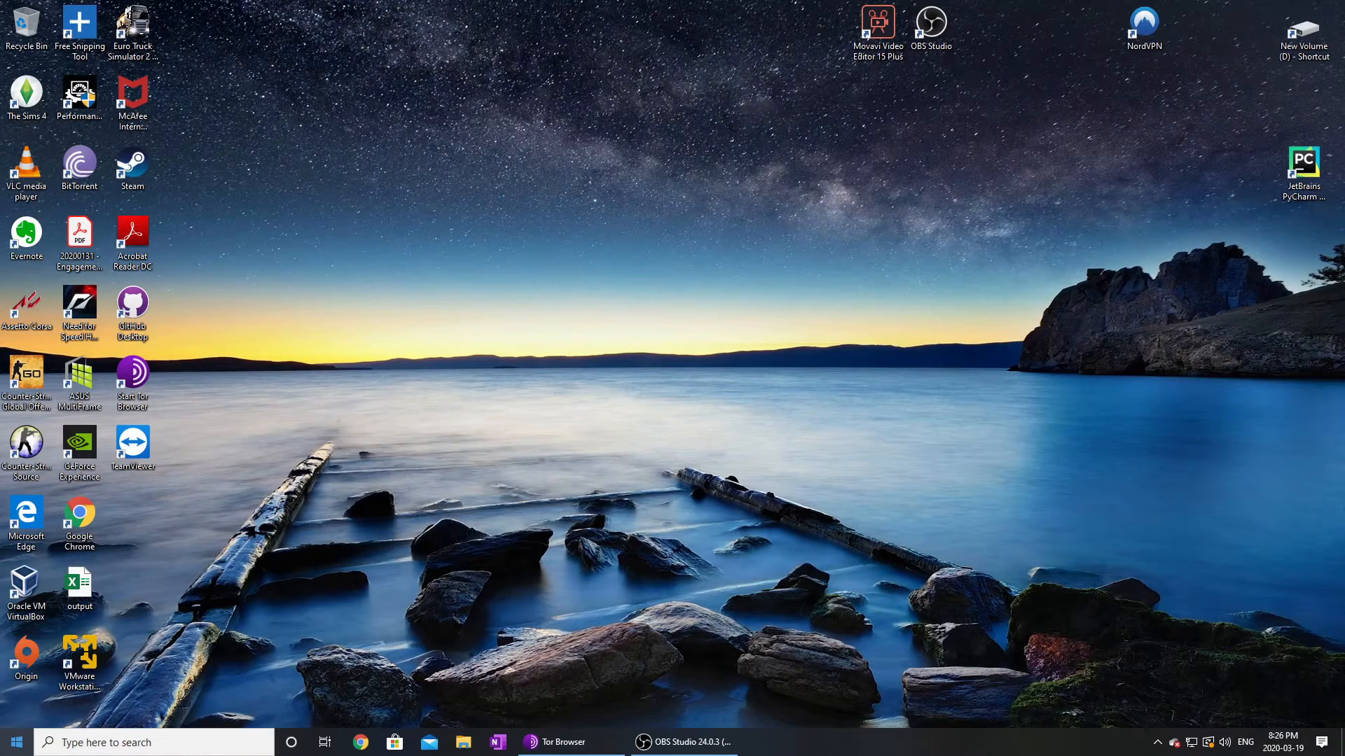
# Step: Launch Power BI Desktop and dismiss its sign-in welcome screen to reach the blank report
pyautogui.click(8, 751)
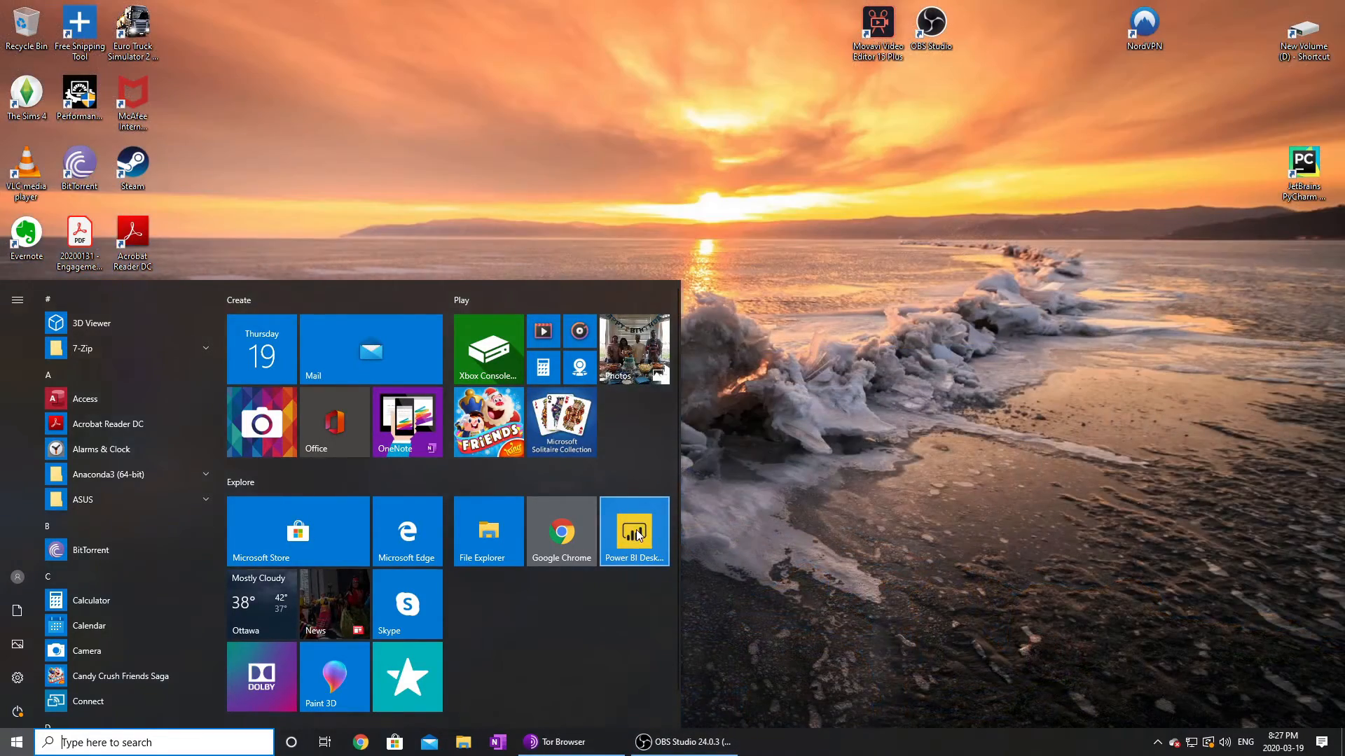
pyautogui.click(636, 534)
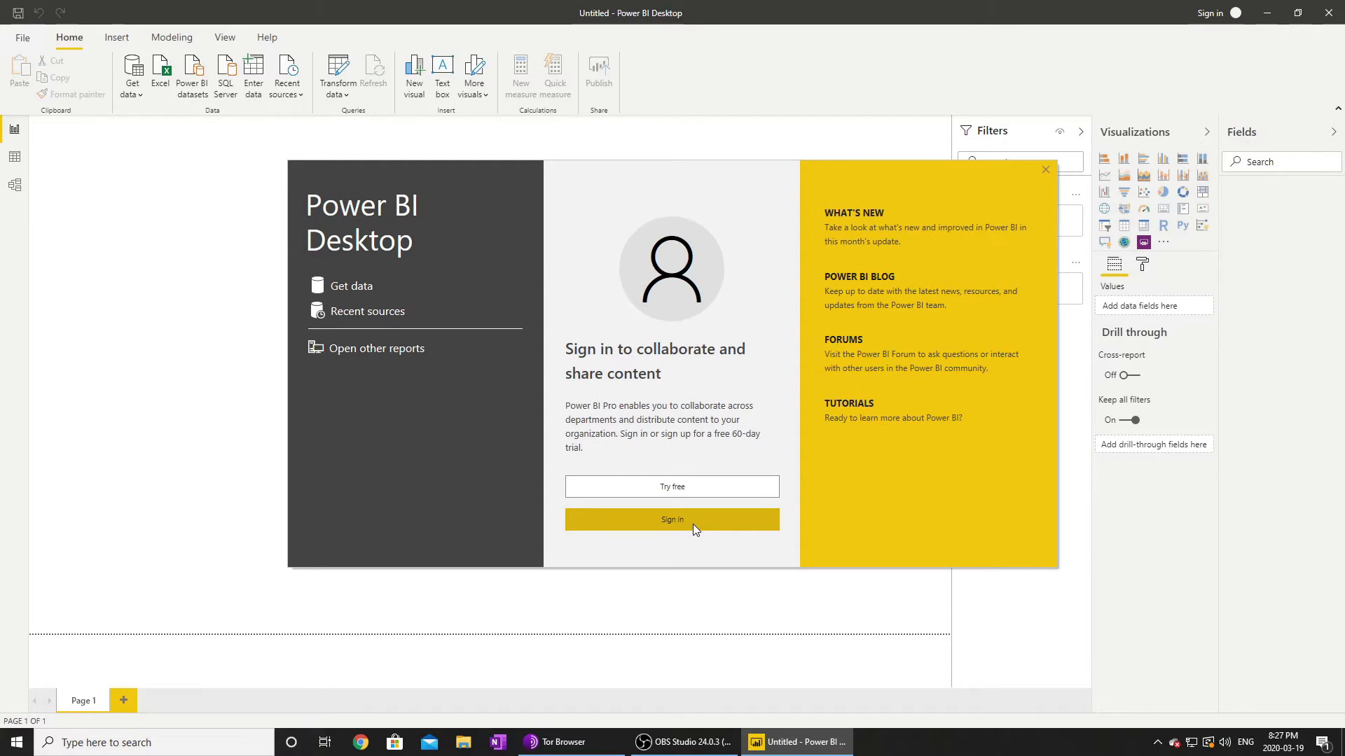
pyautogui.click(1046, 170)
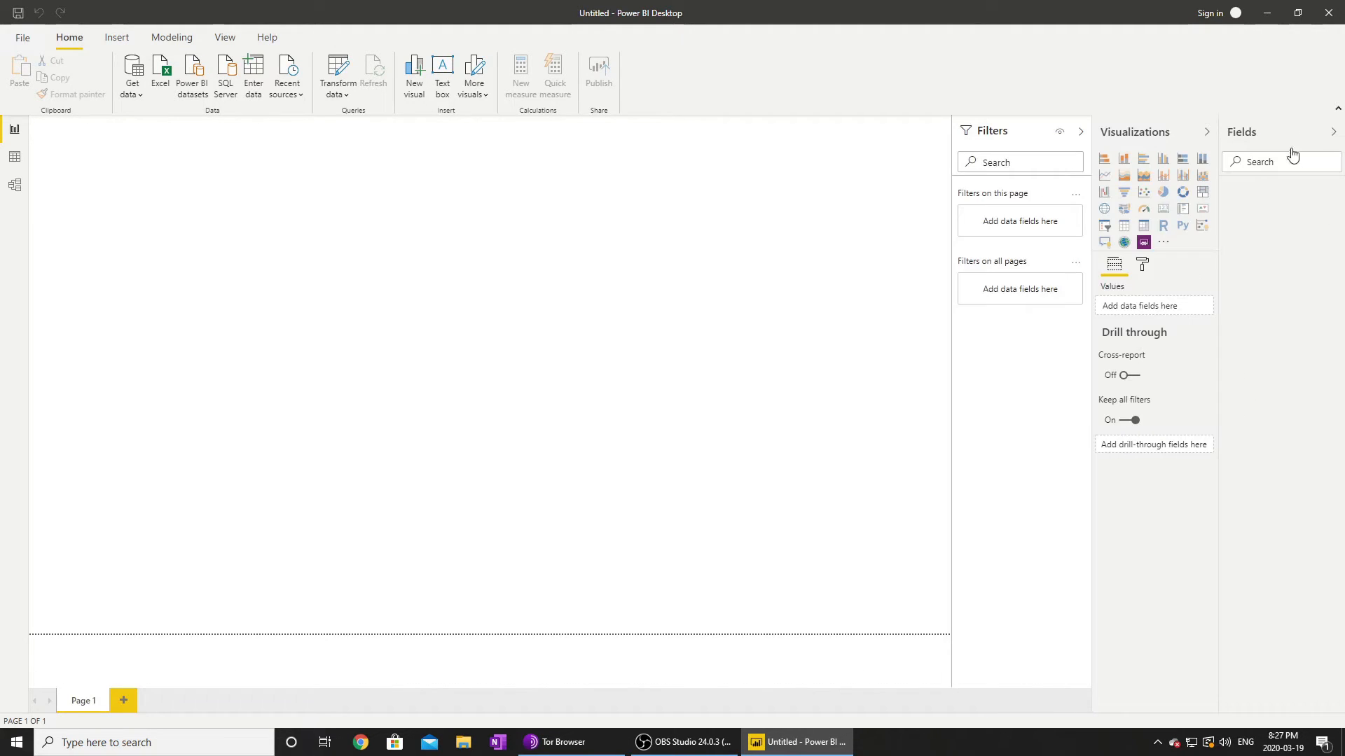
# Step: Collapse and restore the Fields pane, and examine the common data sources offered for getting data
pyautogui.click(1334, 133)
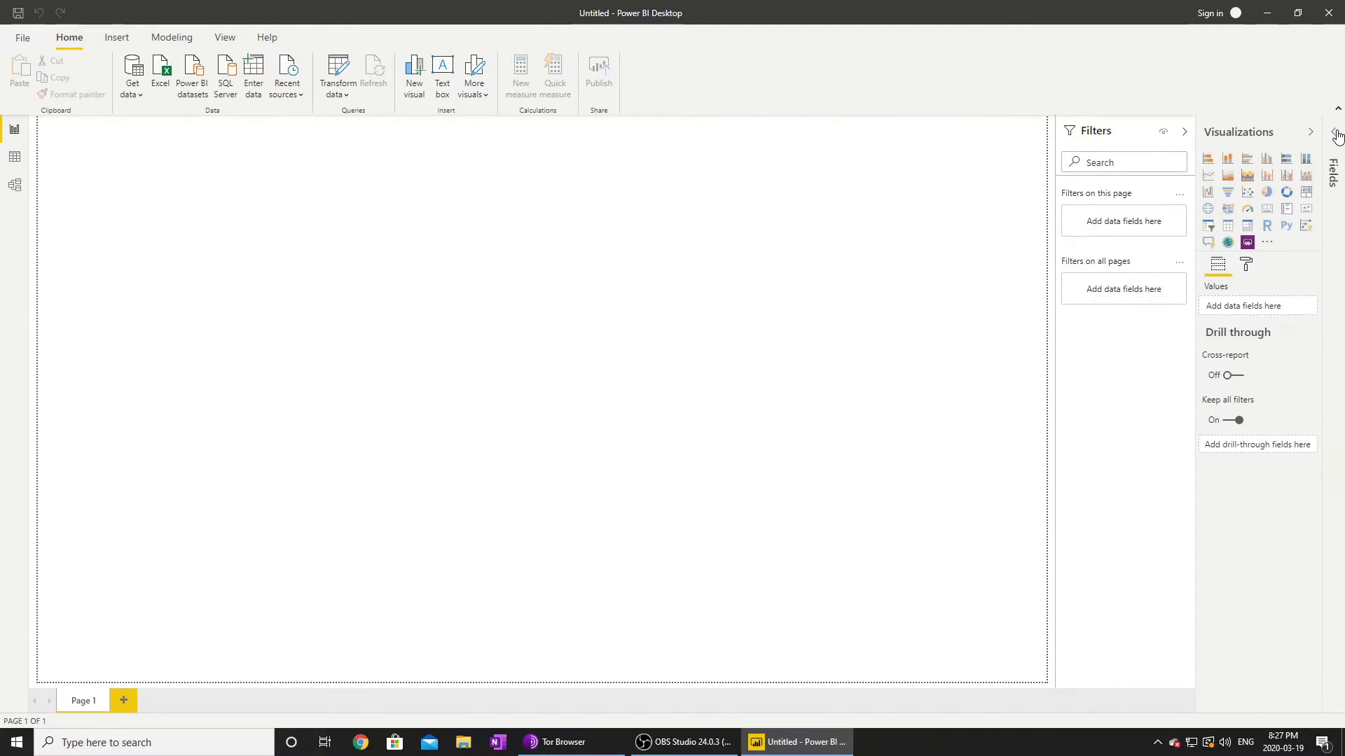
pyautogui.click(1336, 135)
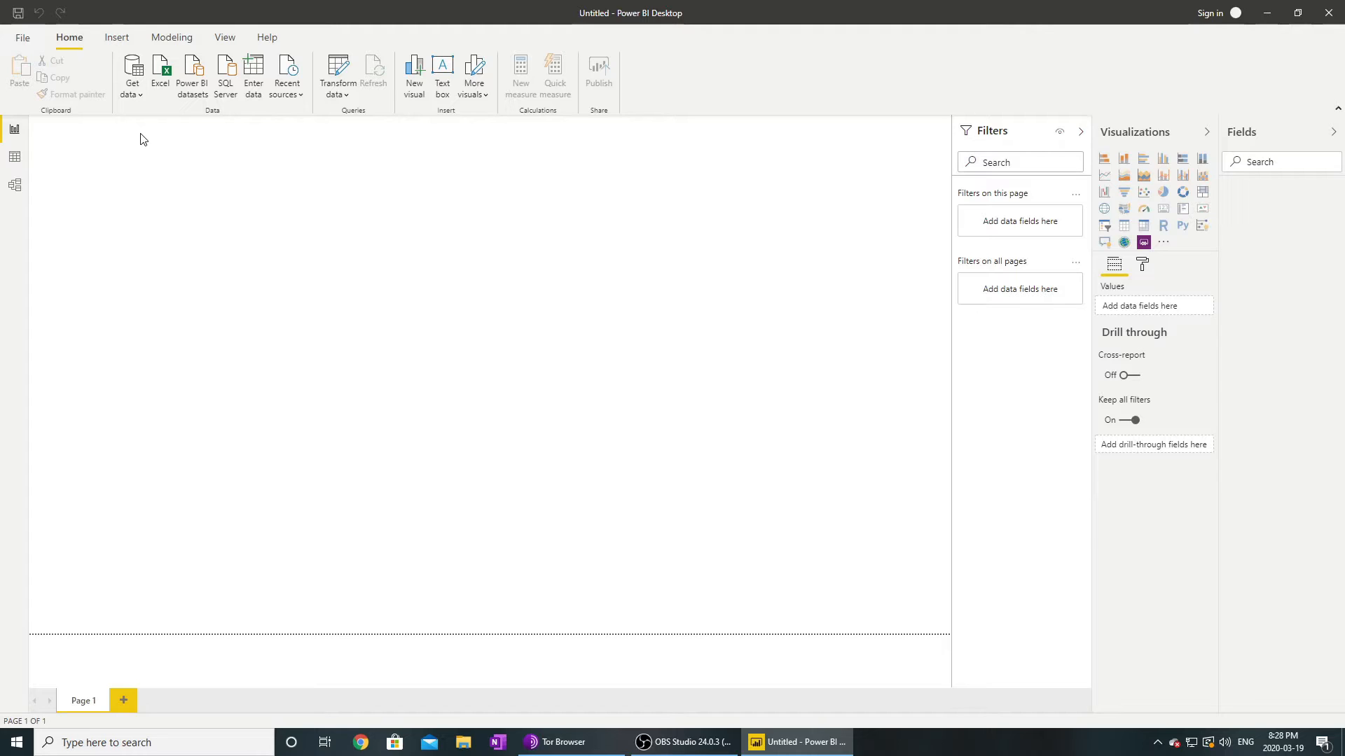
pyautogui.click(137, 97)
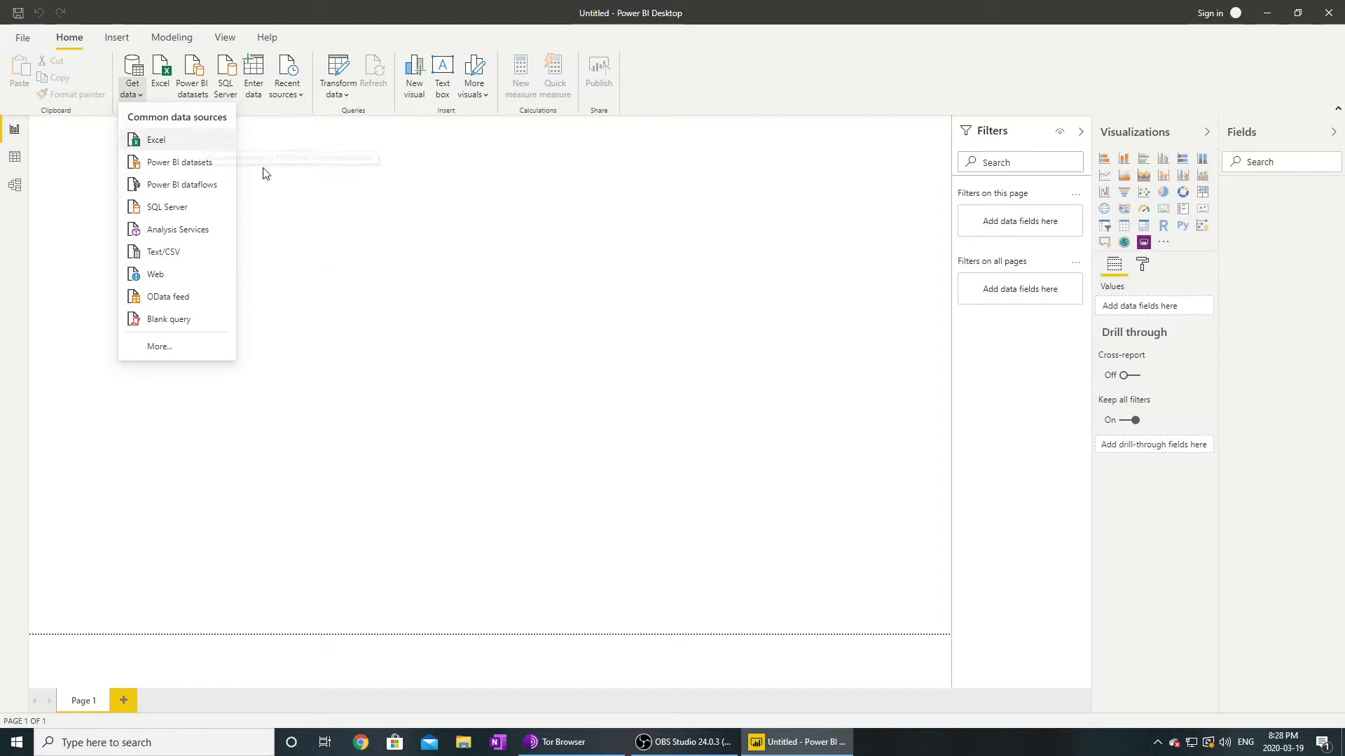
pyautogui.click(305, 193)
# Step: Switch to File Explorer, view the Documents folder and the New Volume (D:) drive, and minimize the window
pyautogui.click(460, 742)
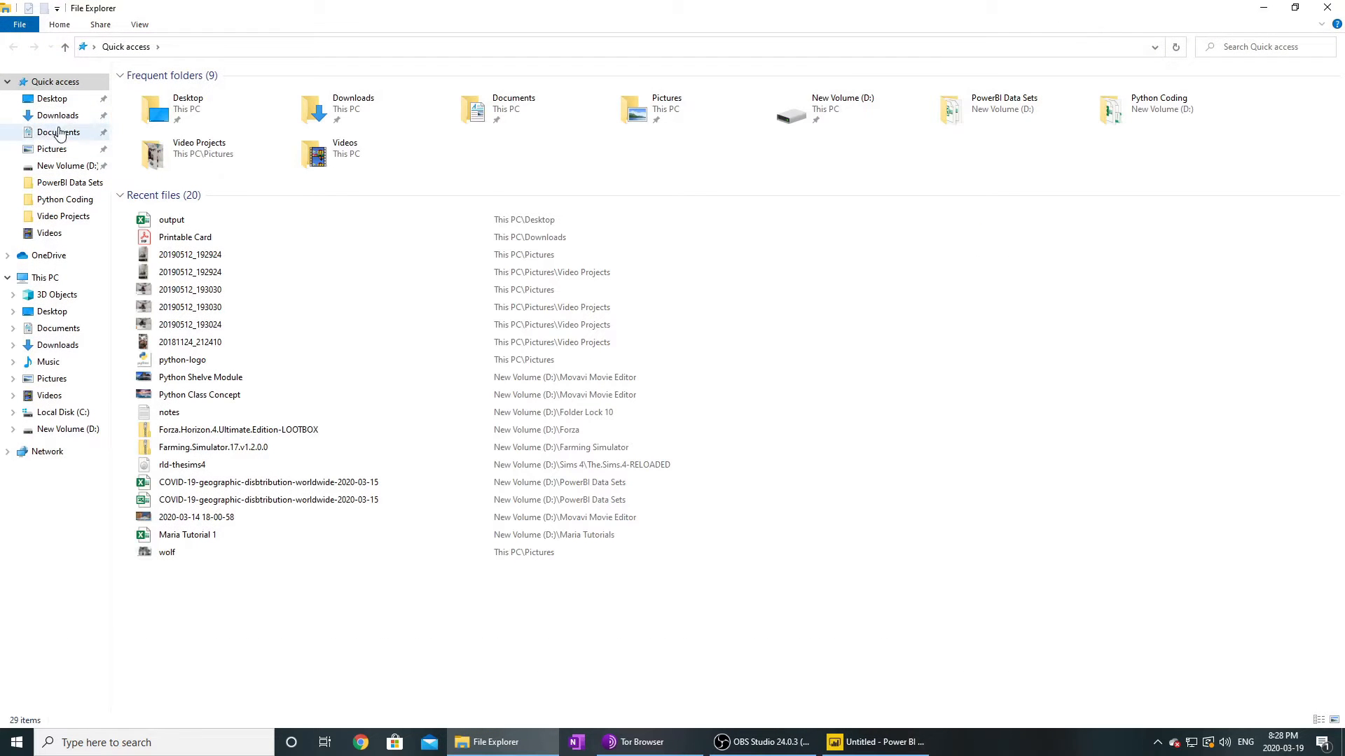
pyautogui.click(62, 117)
pyautogui.click(56, 132)
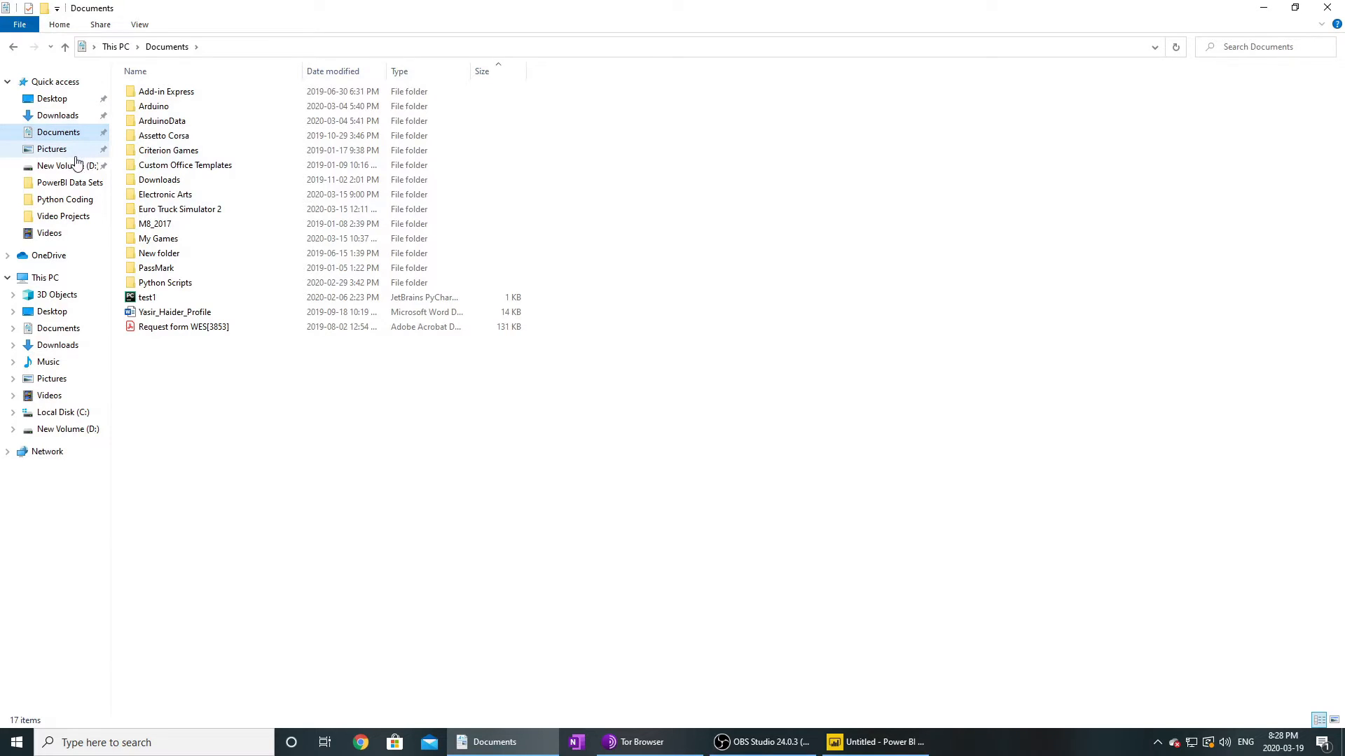
pyautogui.click(57, 429)
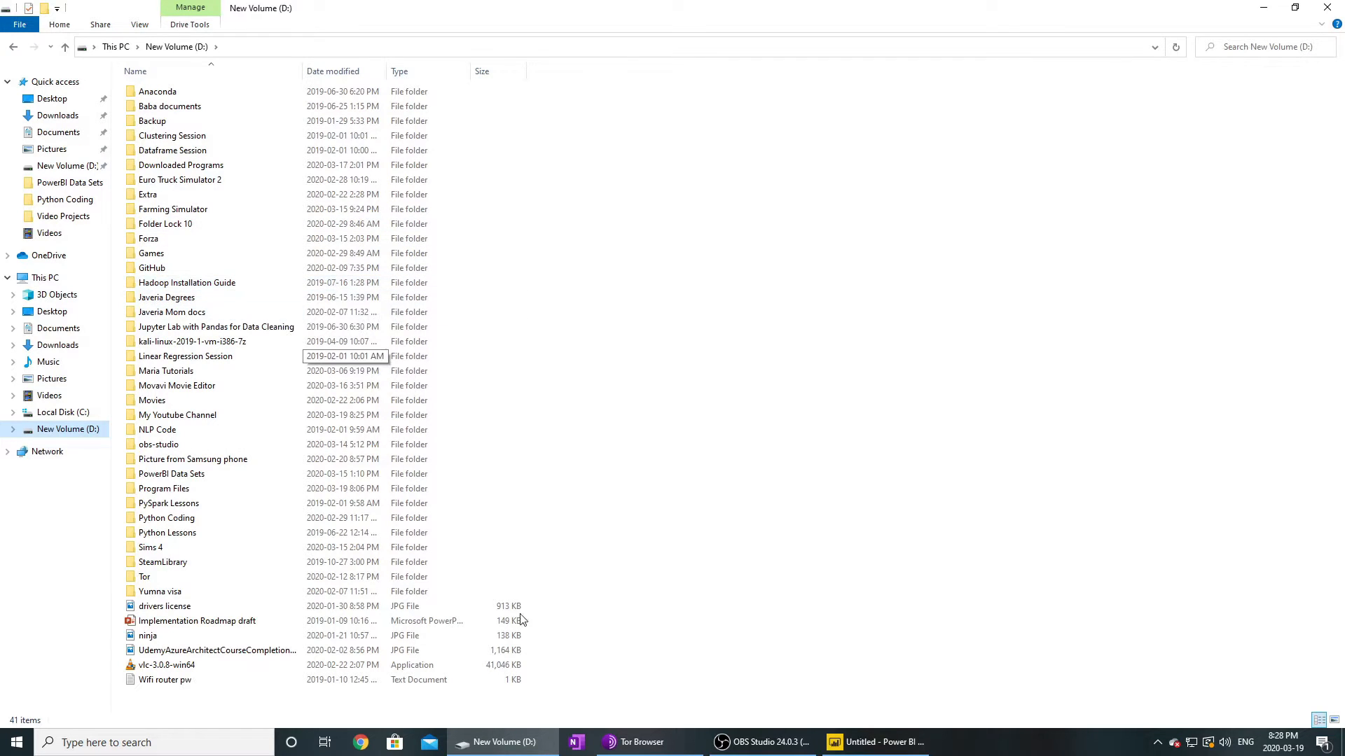
pyautogui.moveTo(534, 751)
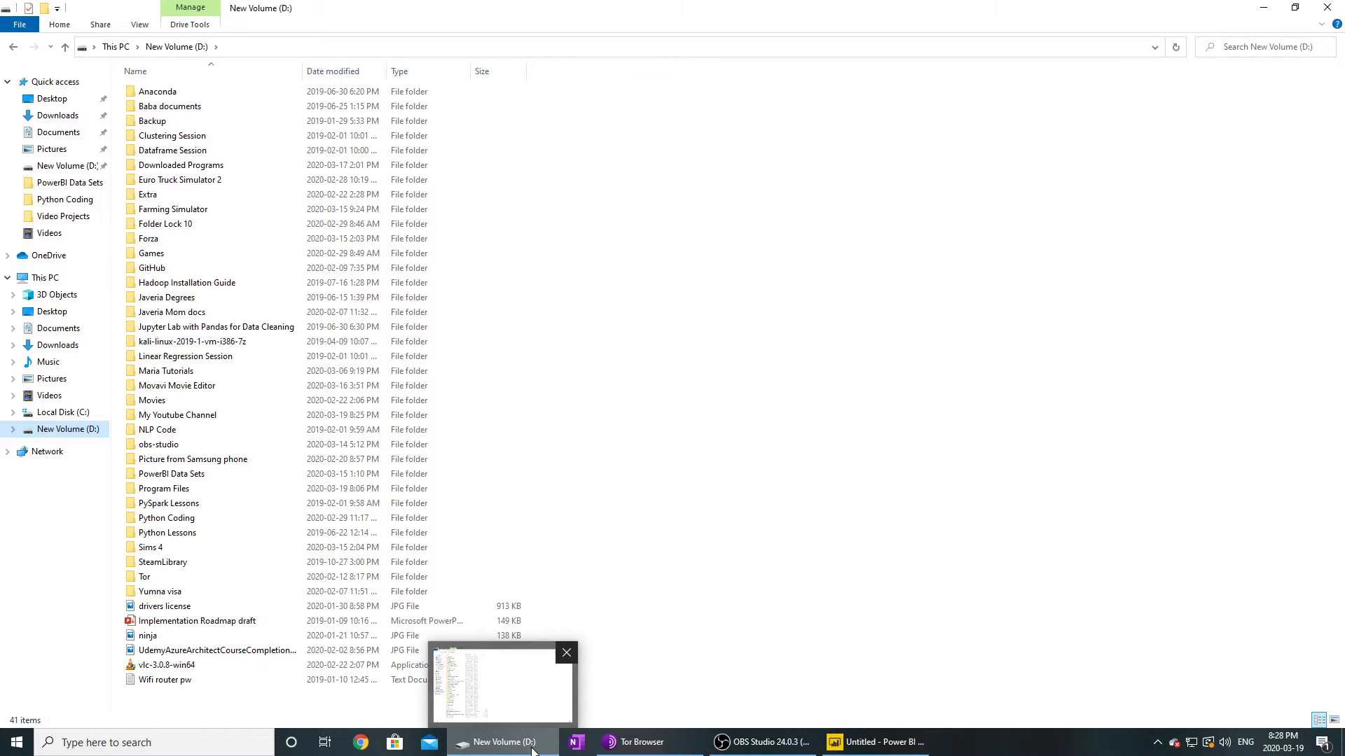
pyautogui.click(532, 751)
# Step: Open Google Chrome and search Google for "corona virus datasets"
pyautogui.click(360, 743)
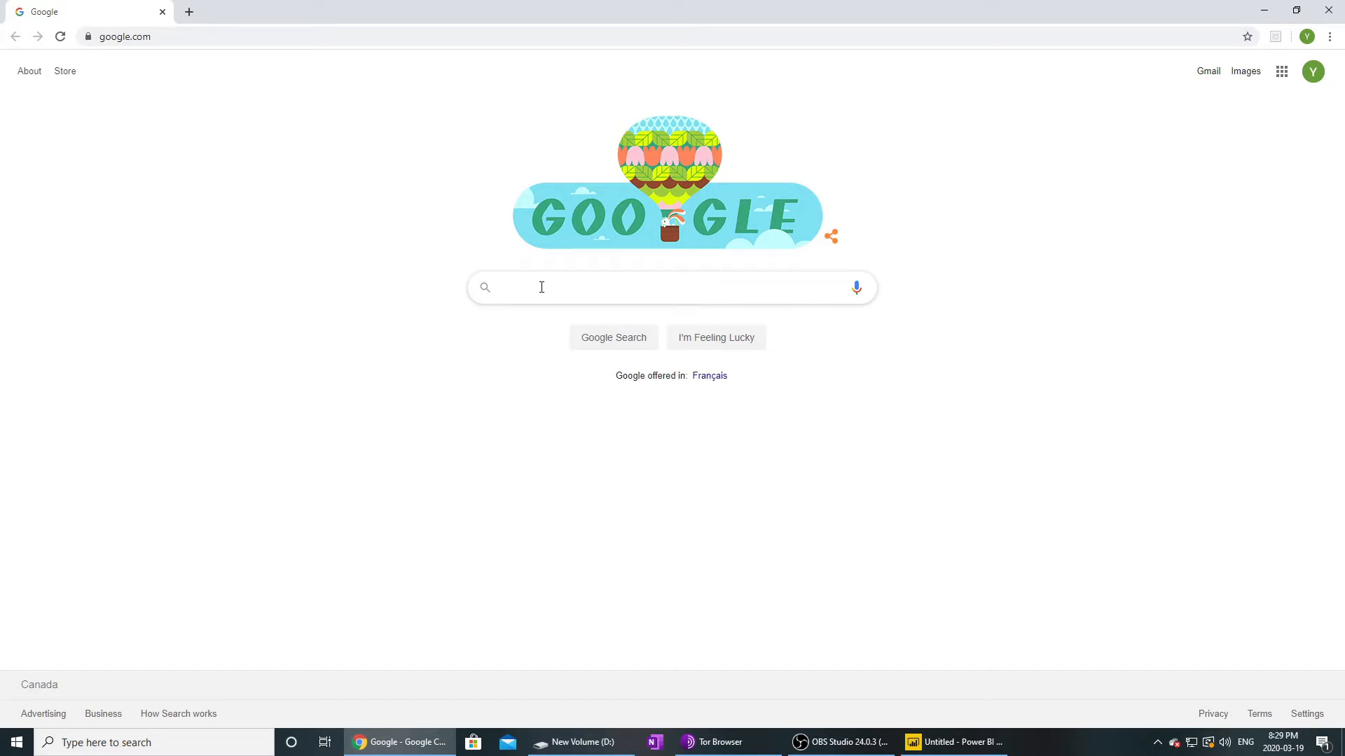
pyautogui.click(541, 288)
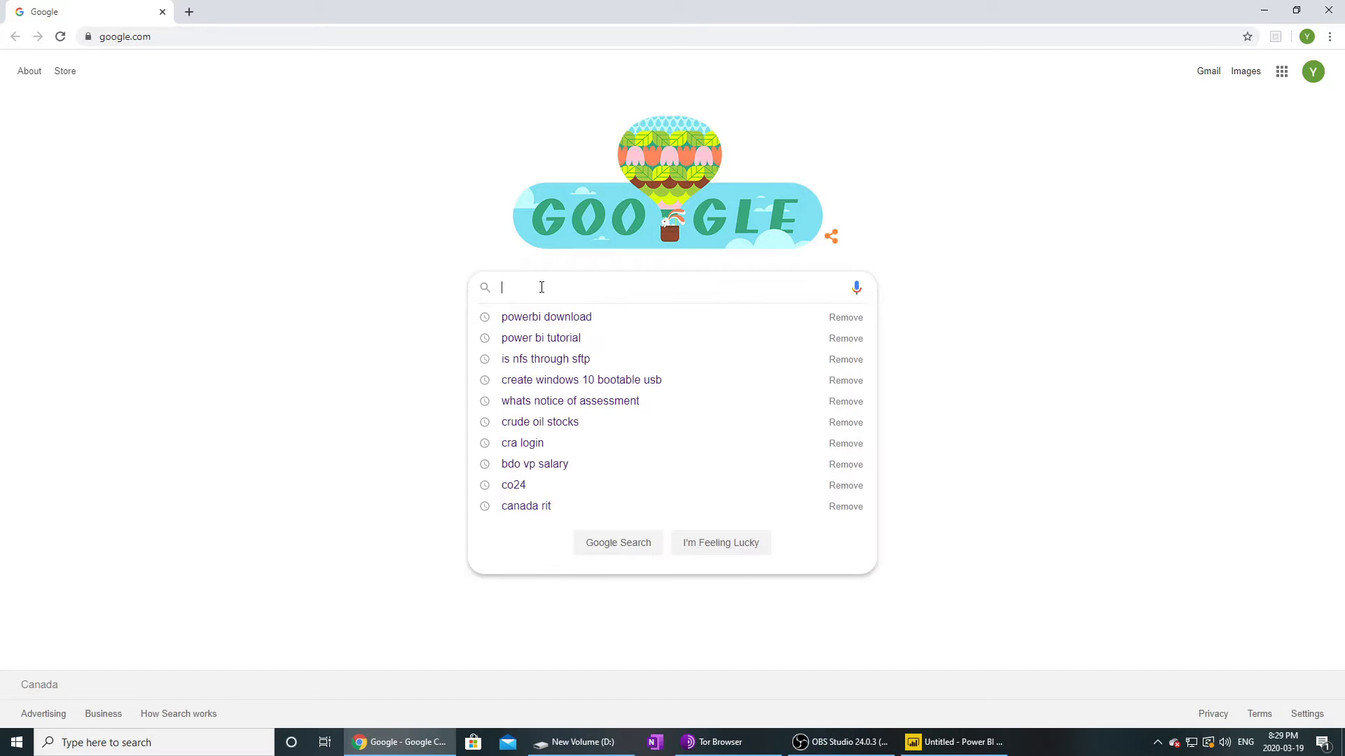
pyautogui.click(274, 194)
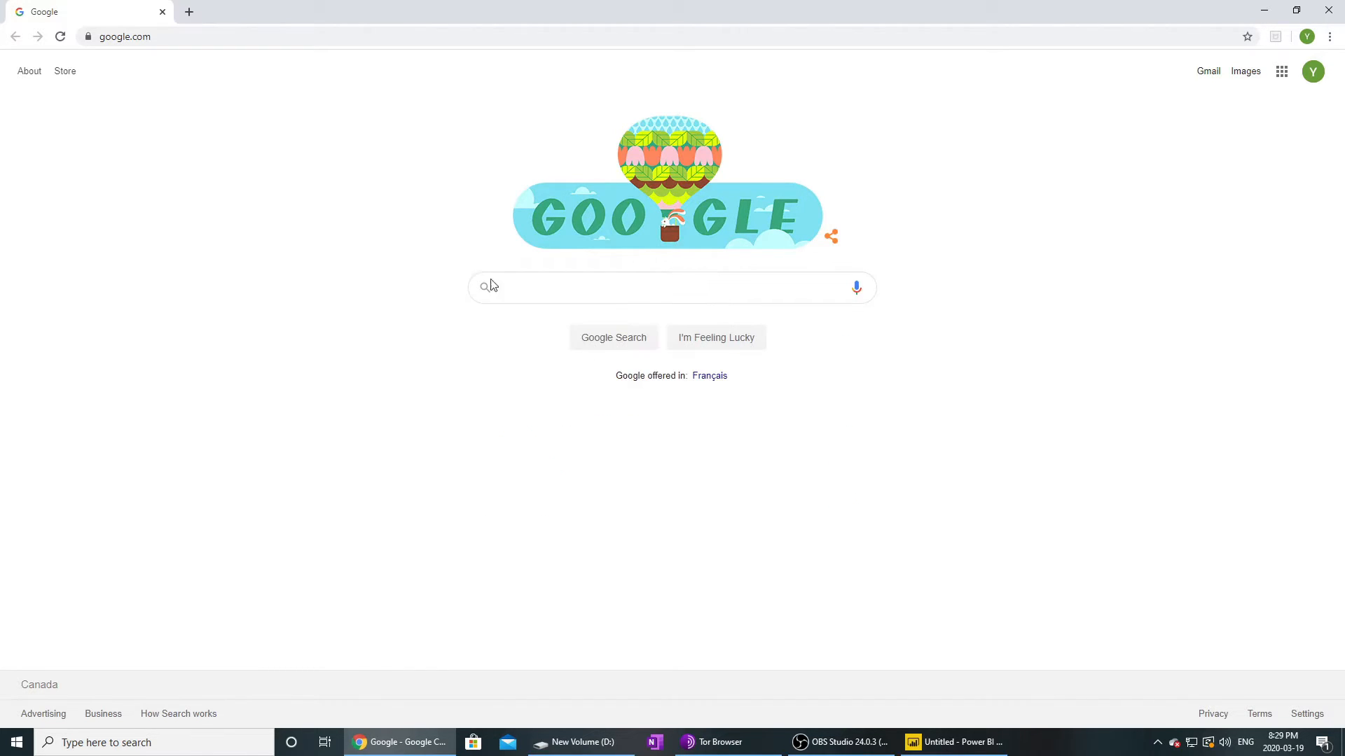
pyautogui.click(526, 292)
pyautogui.write('cor')
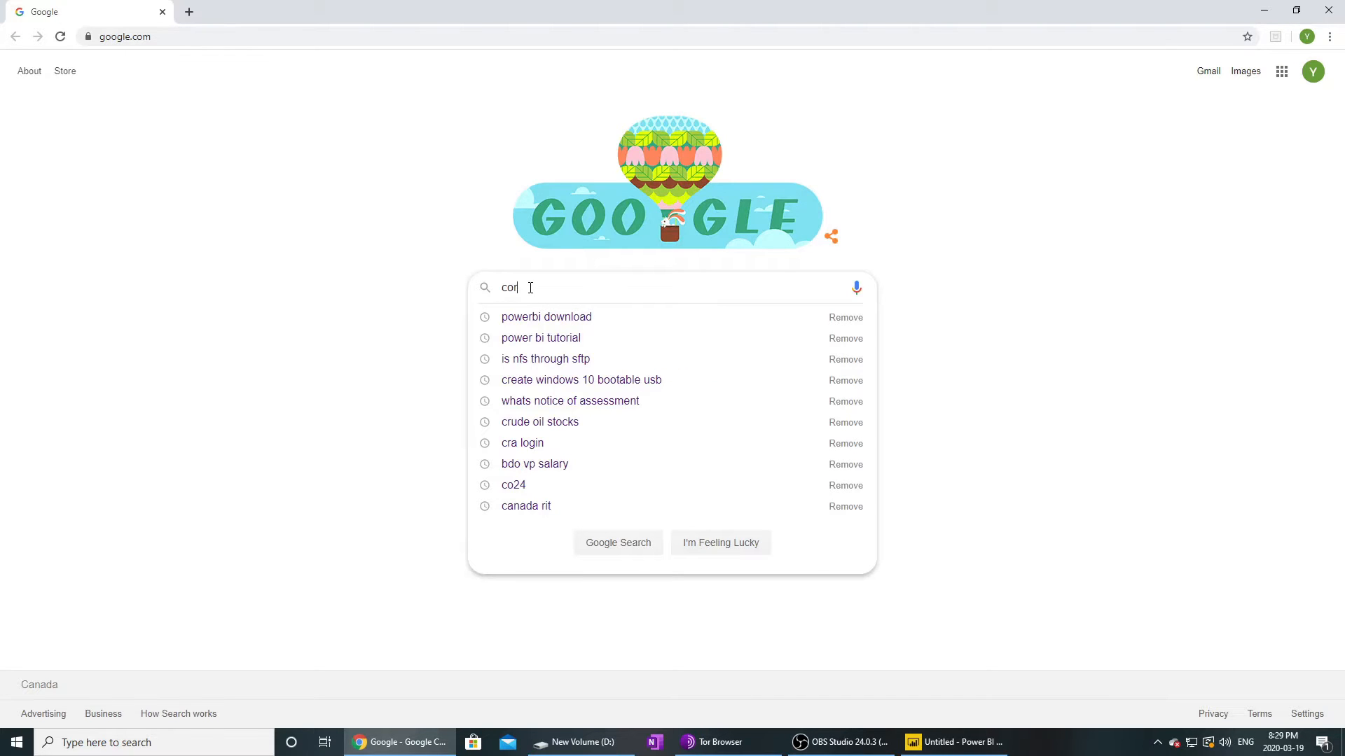
pyautogui.write('ona virus')
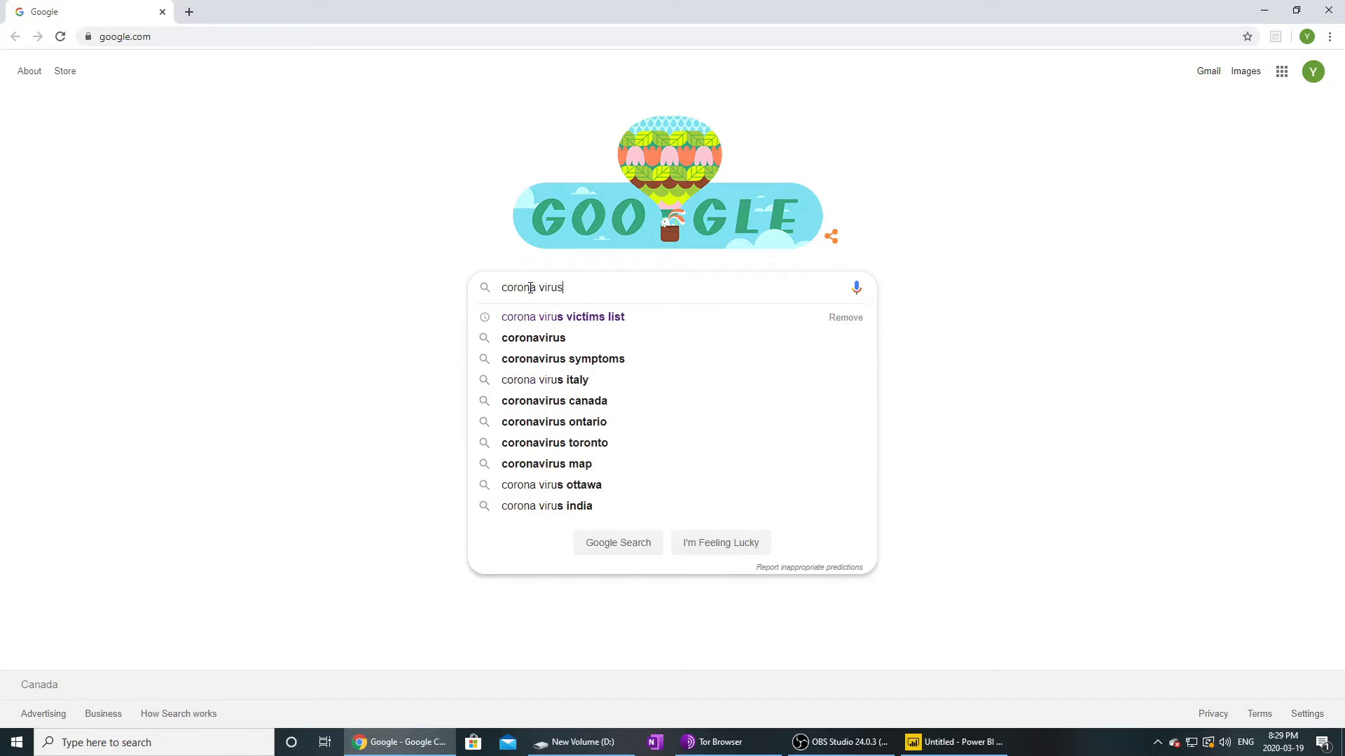
pyautogui.write('tasets')
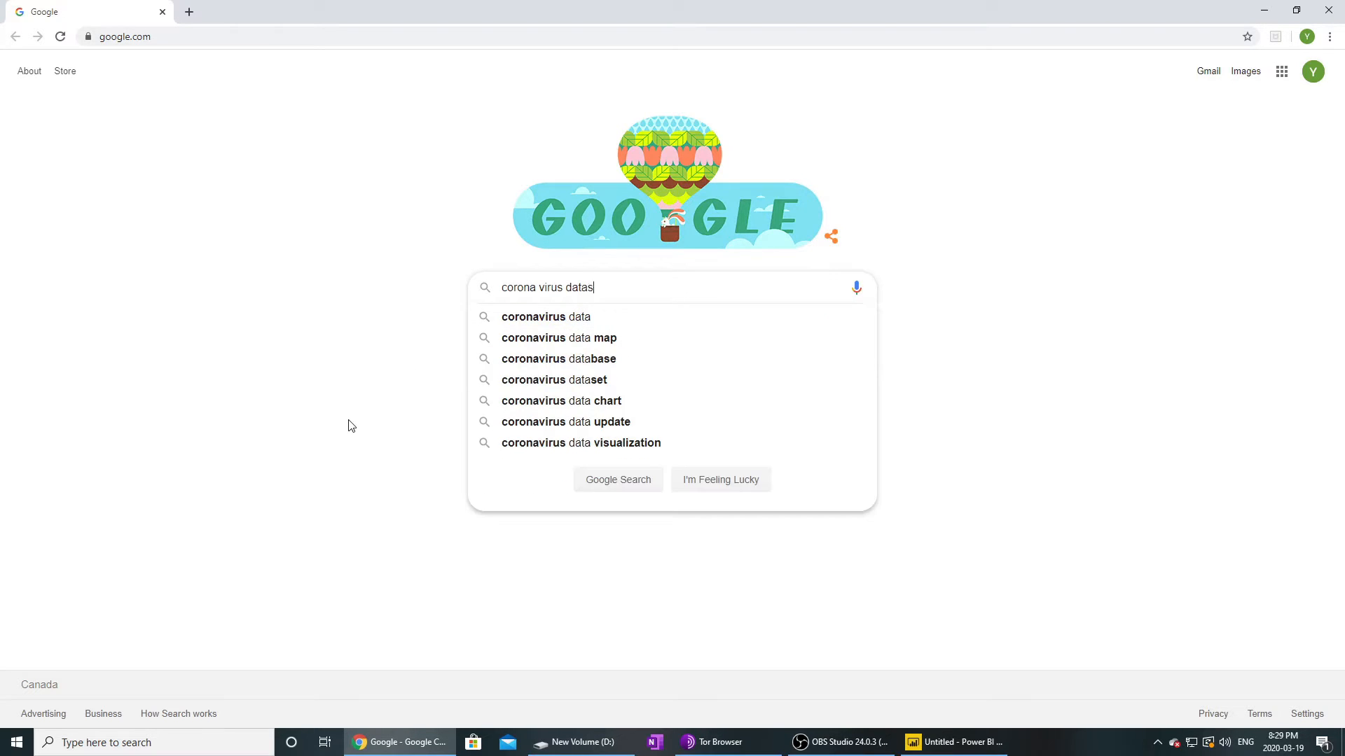
pyautogui.press('Return')
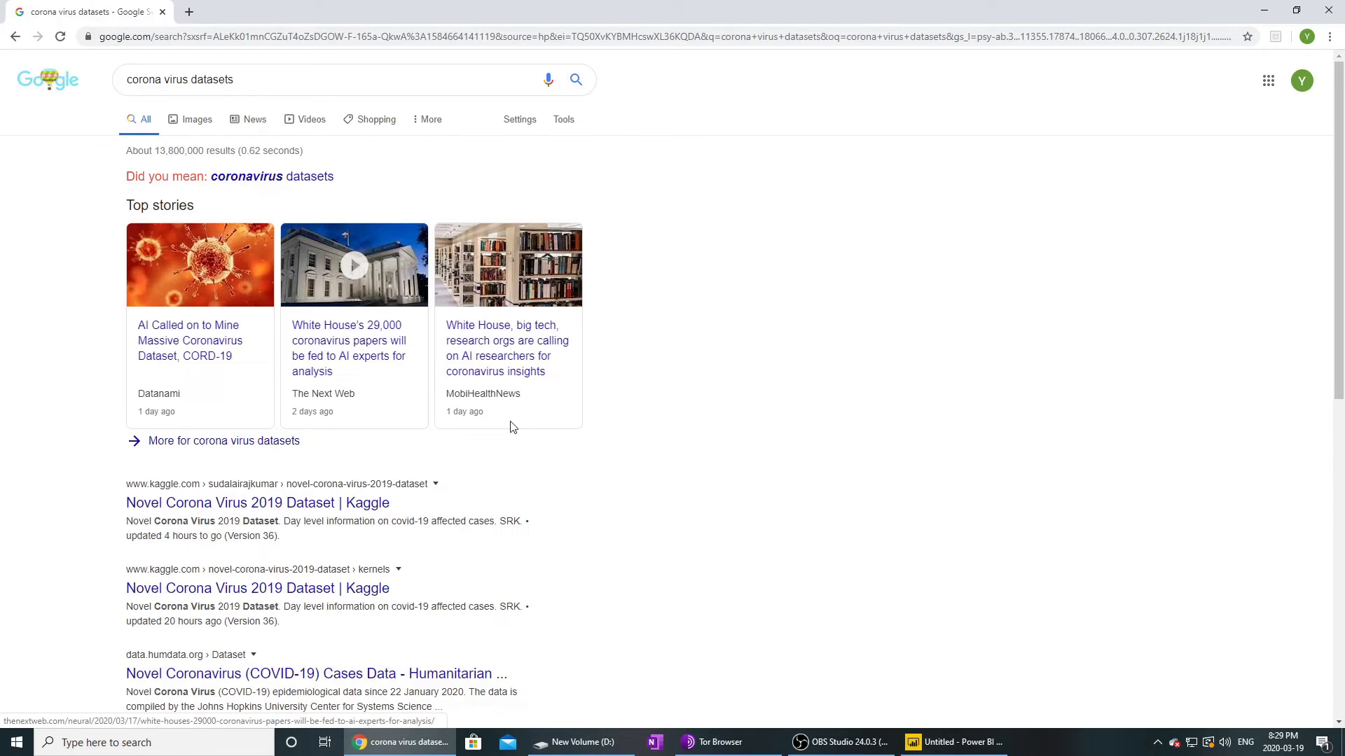
# Step: Look through the dataset search results and switch to the suggested spelling "coronavirus datasets"
pyautogui.scroll(-2, 699, 456)
pyautogui.scroll(-2, 506, 427)
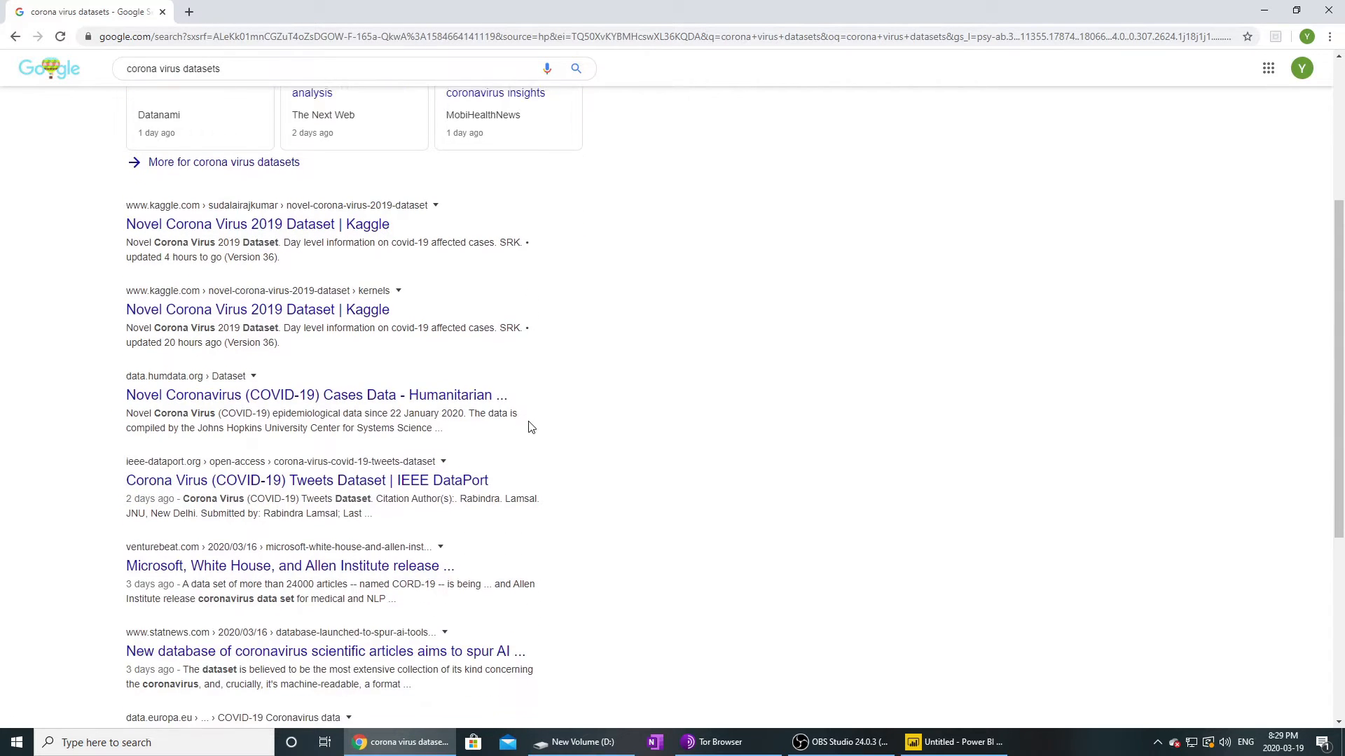
pyautogui.scroll(-2, 12, 439)
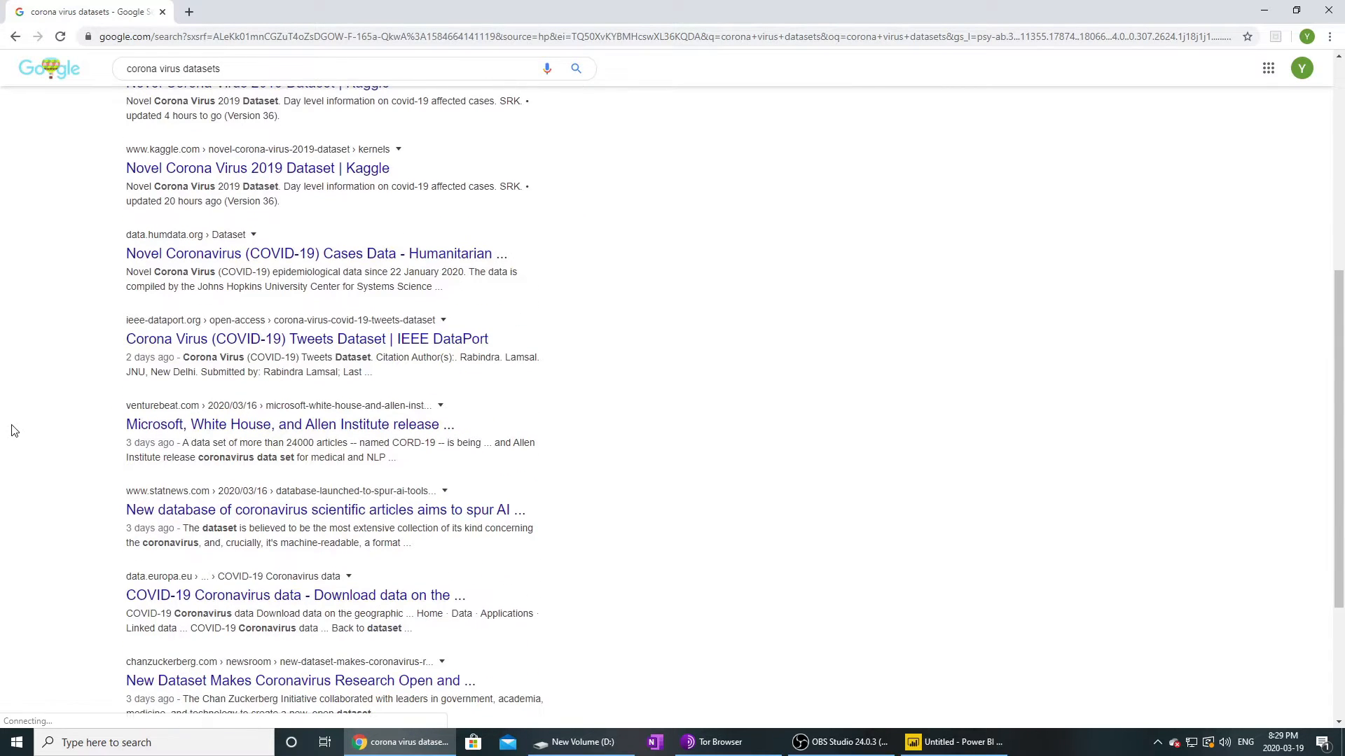
pyautogui.scroll(-3, 13, 430)
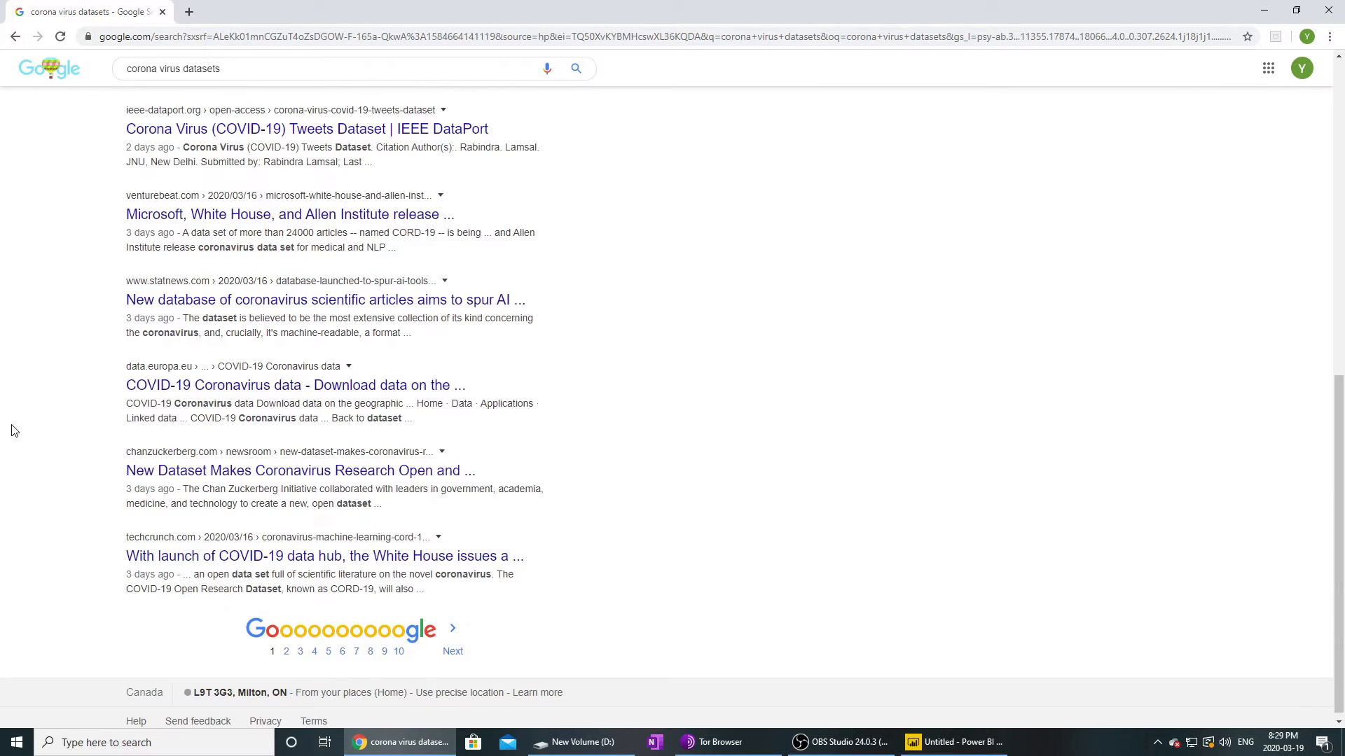
pyautogui.scroll(10, 13, 430)
pyautogui.click(266, 180)
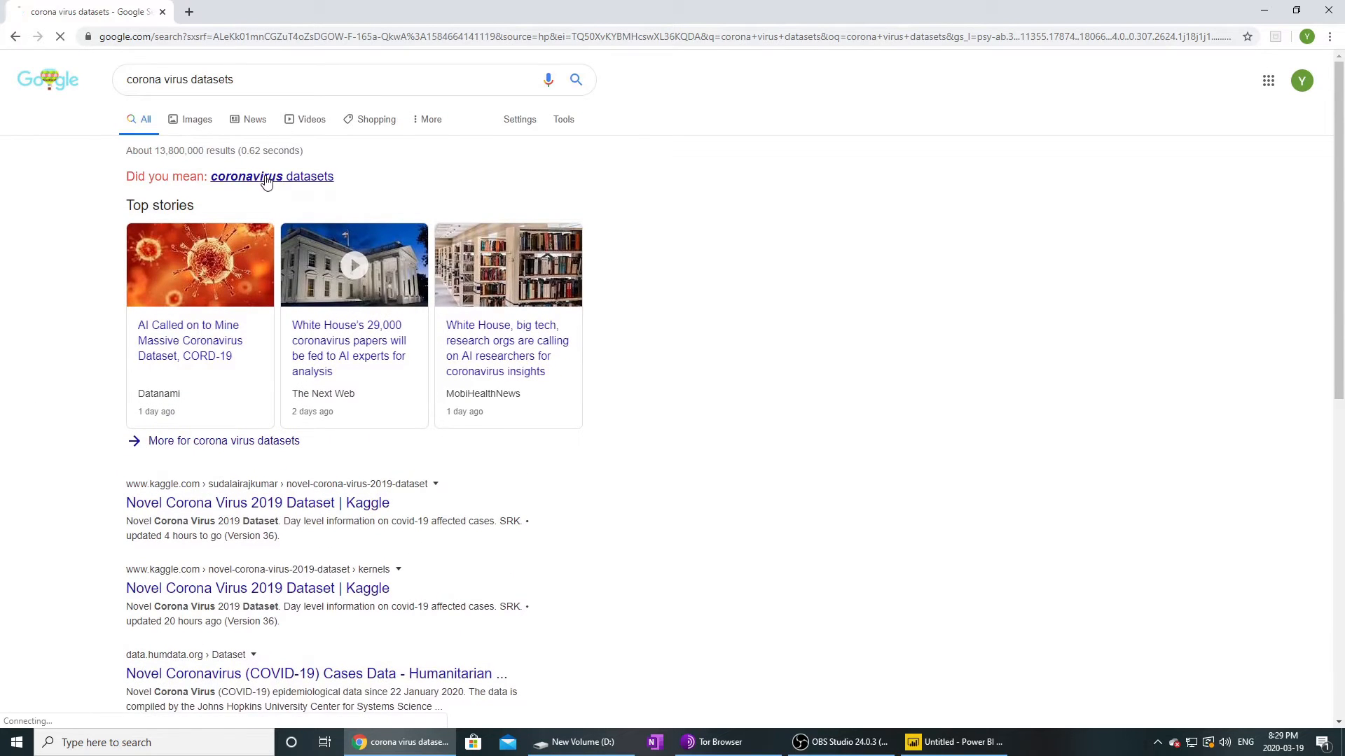
pyautogui.scroll(-3, 77, 301)
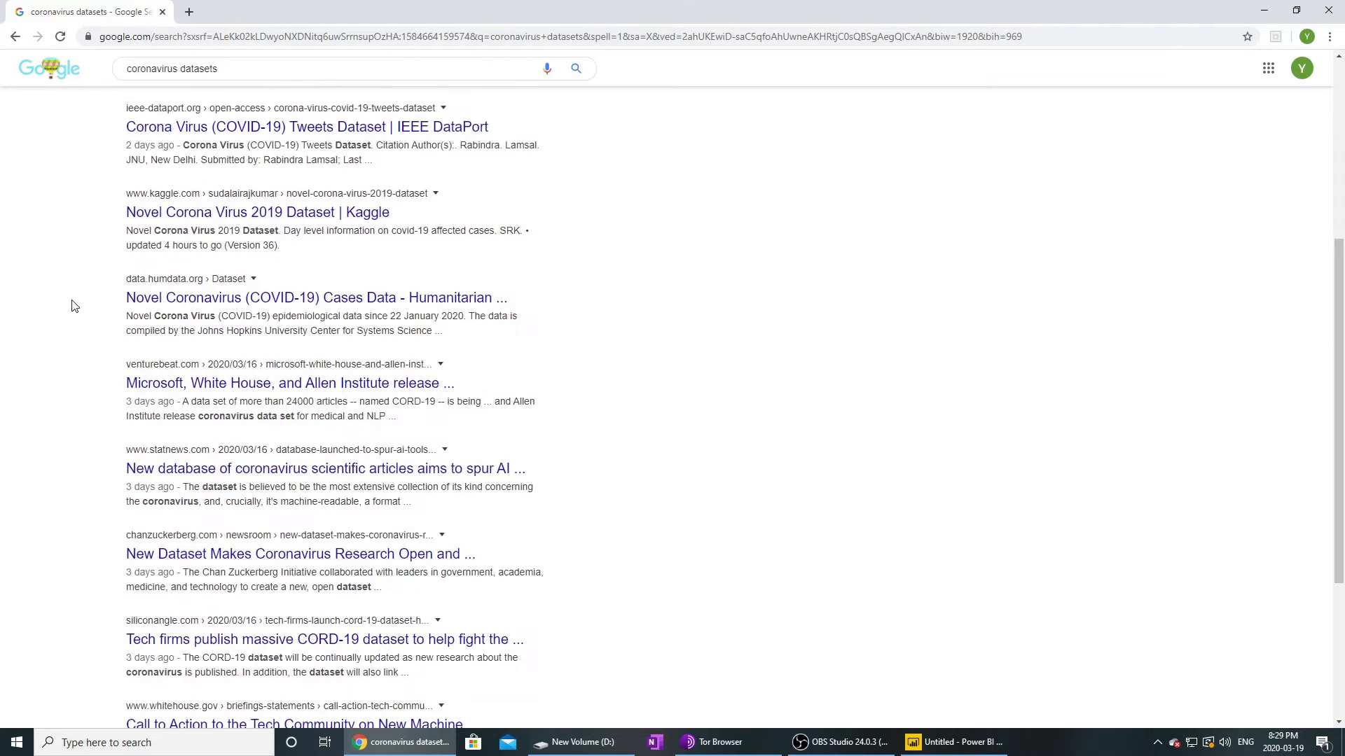
pyautogui.scroll(5, 66, 277)
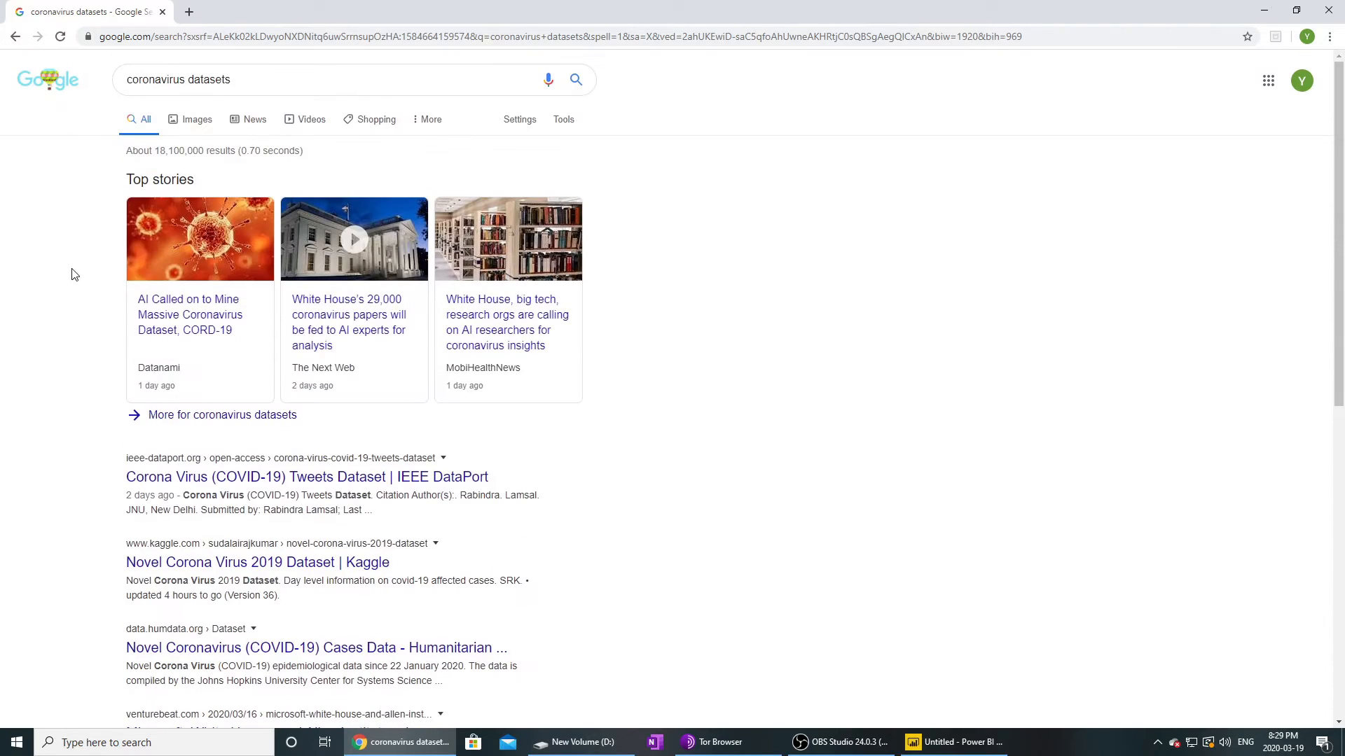
# Step: Refine the Google search to "coronavirus datasets ecdc"
pyautogui.click(268, 83)
pyautogui.click(268, 83)
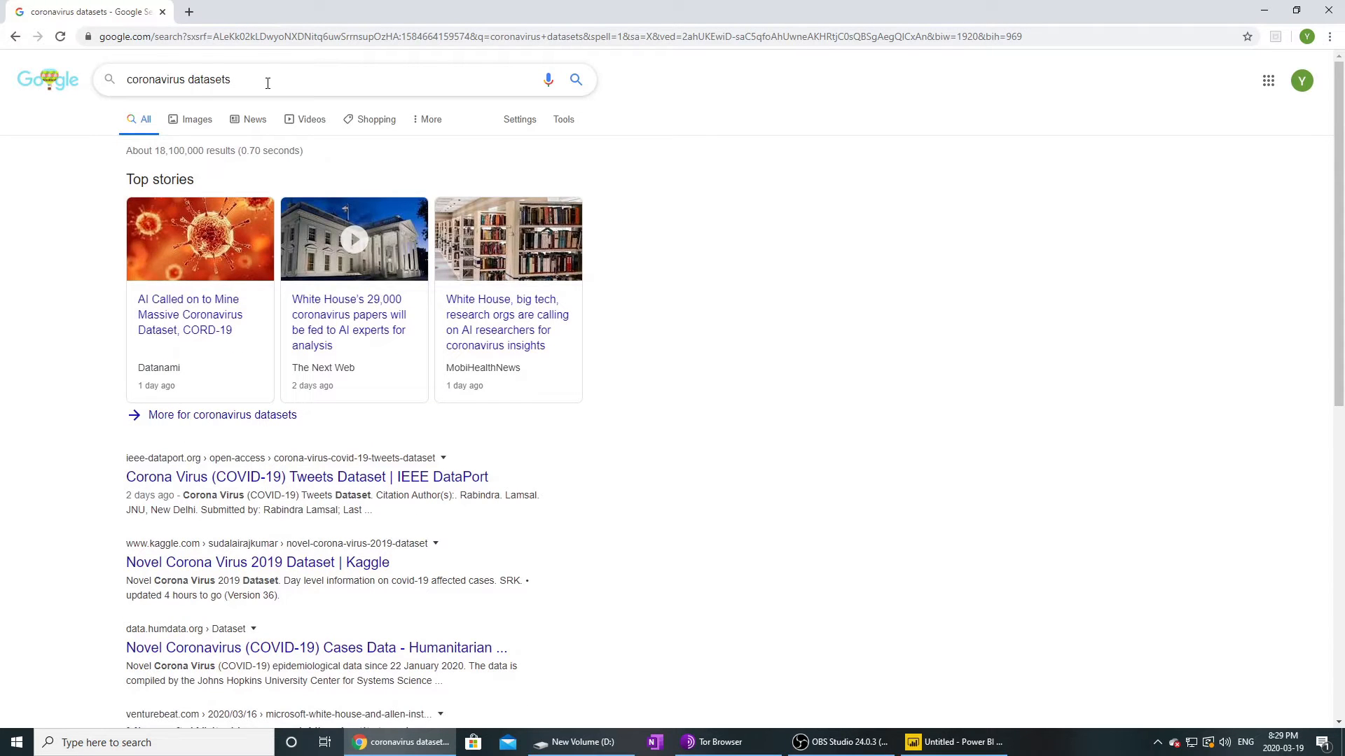
pyautogui.write('ecdc')
pyautogui.press('Return')
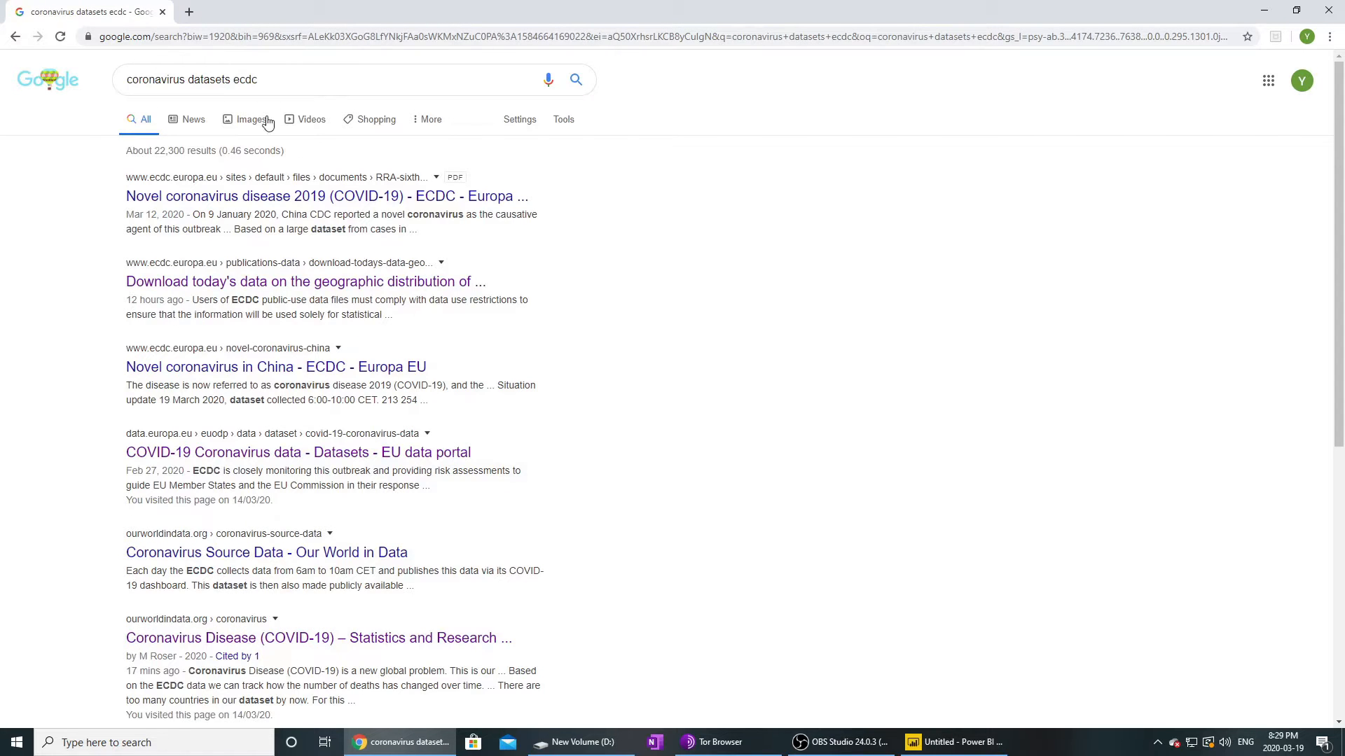
# Step: Open the ECDC page on the geographic distribution of COVID-19 cases worldwide and download today's XLSX data file
pyautogui.rightClick(231, 202)
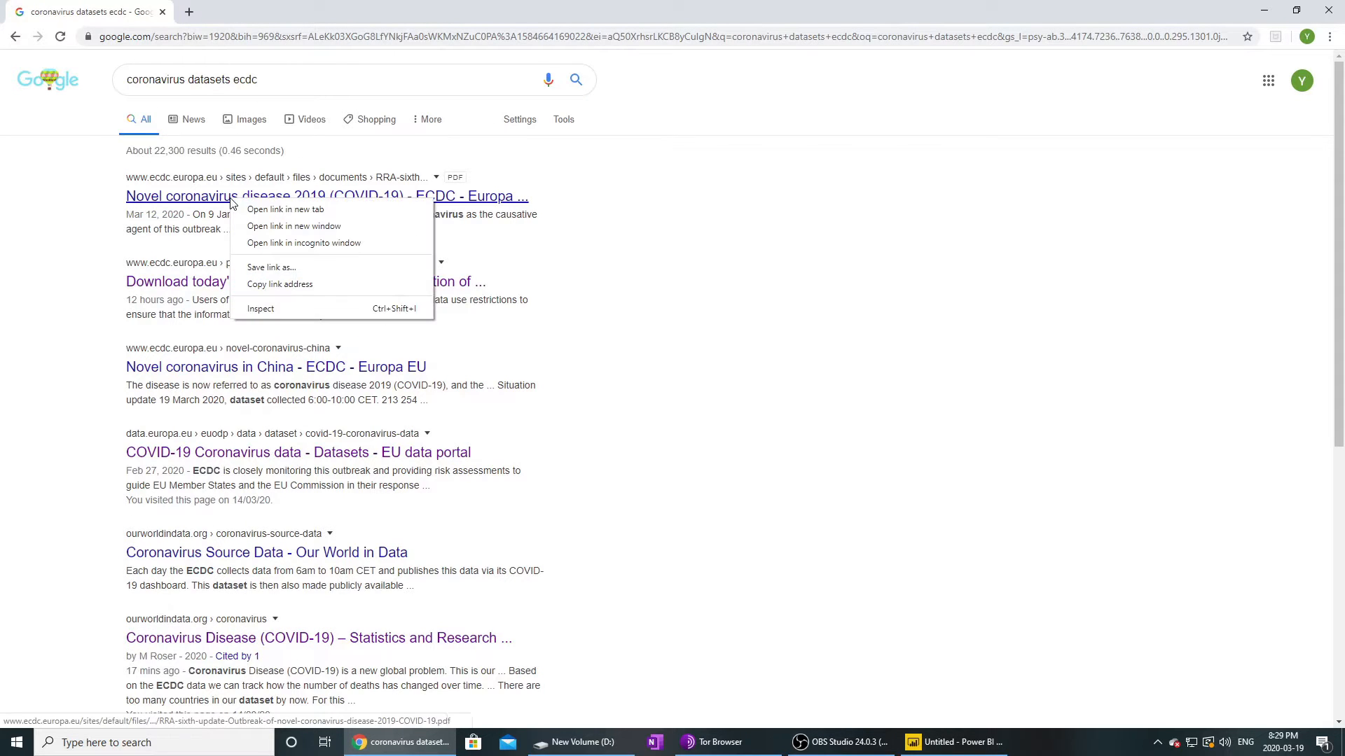
pyautogui.click(70, 236)
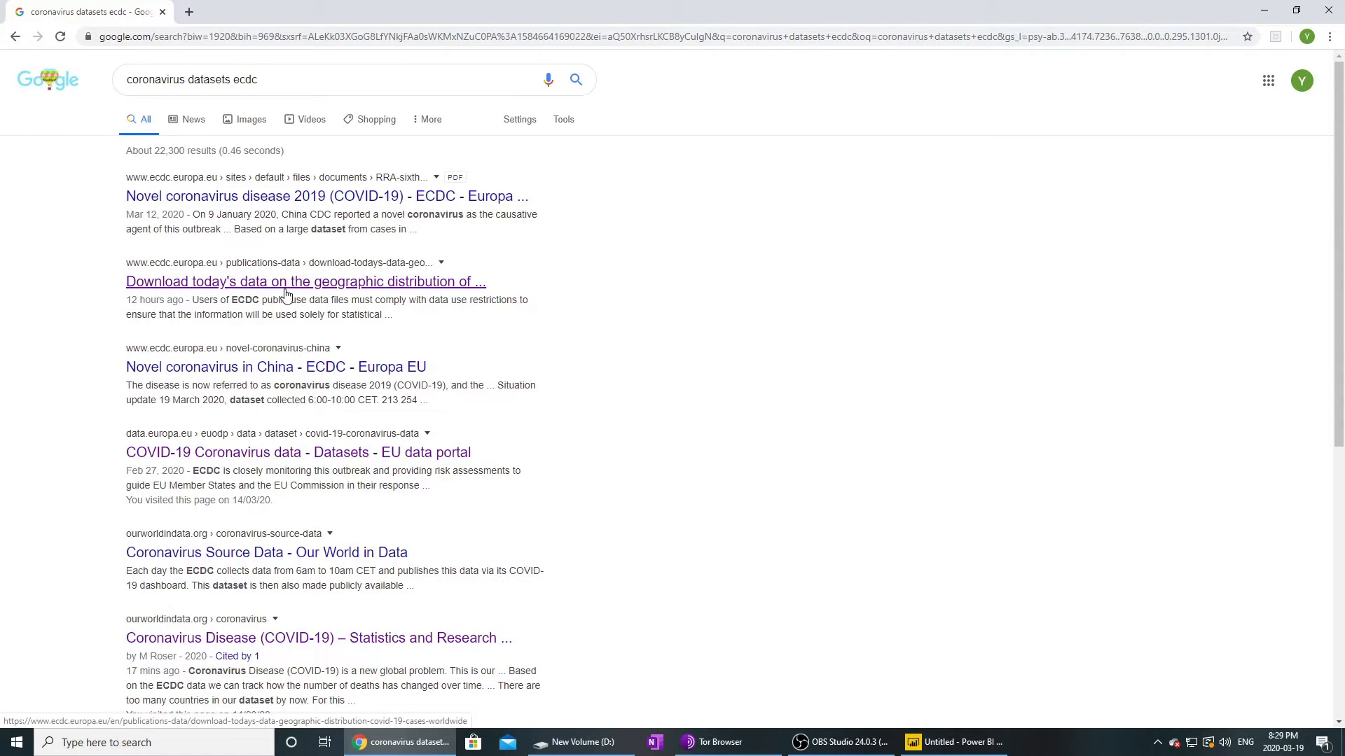
pyautogui.click(425, 283)
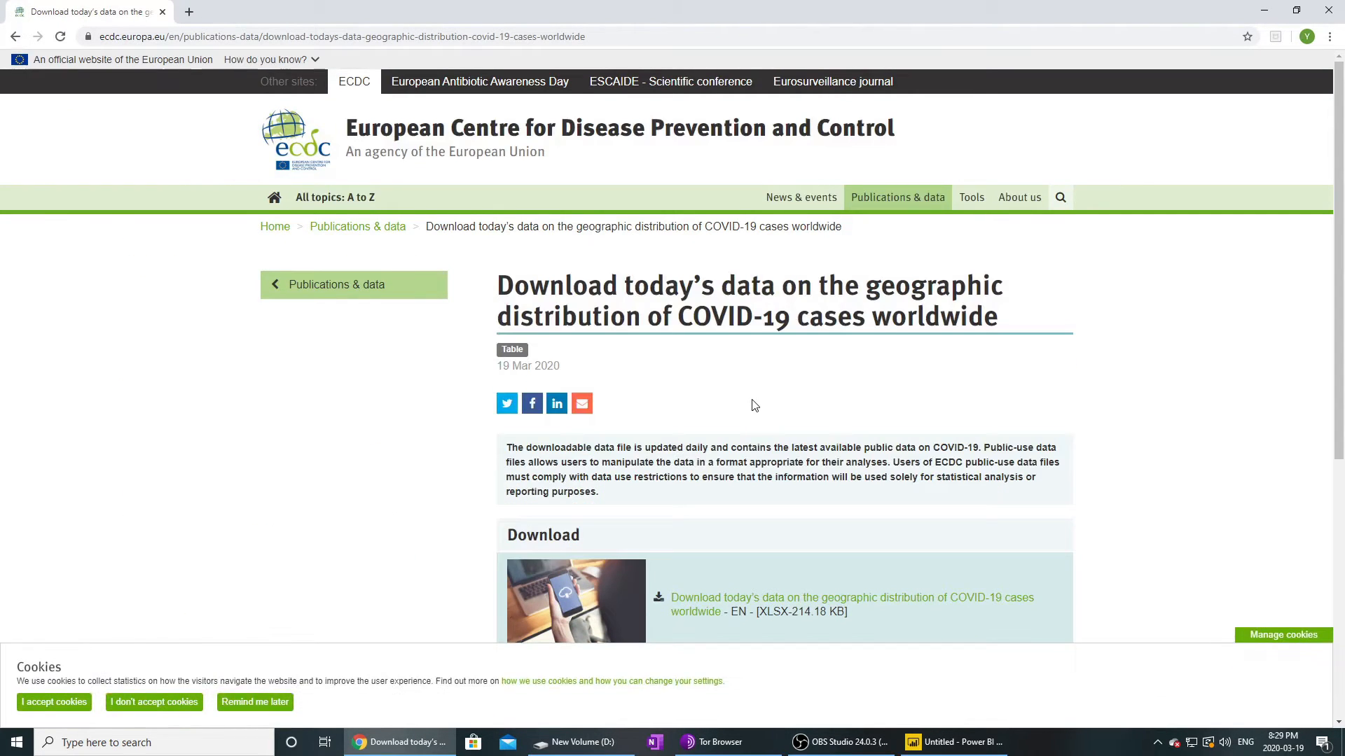
pyautogui.scroll(-2, 751, 405)
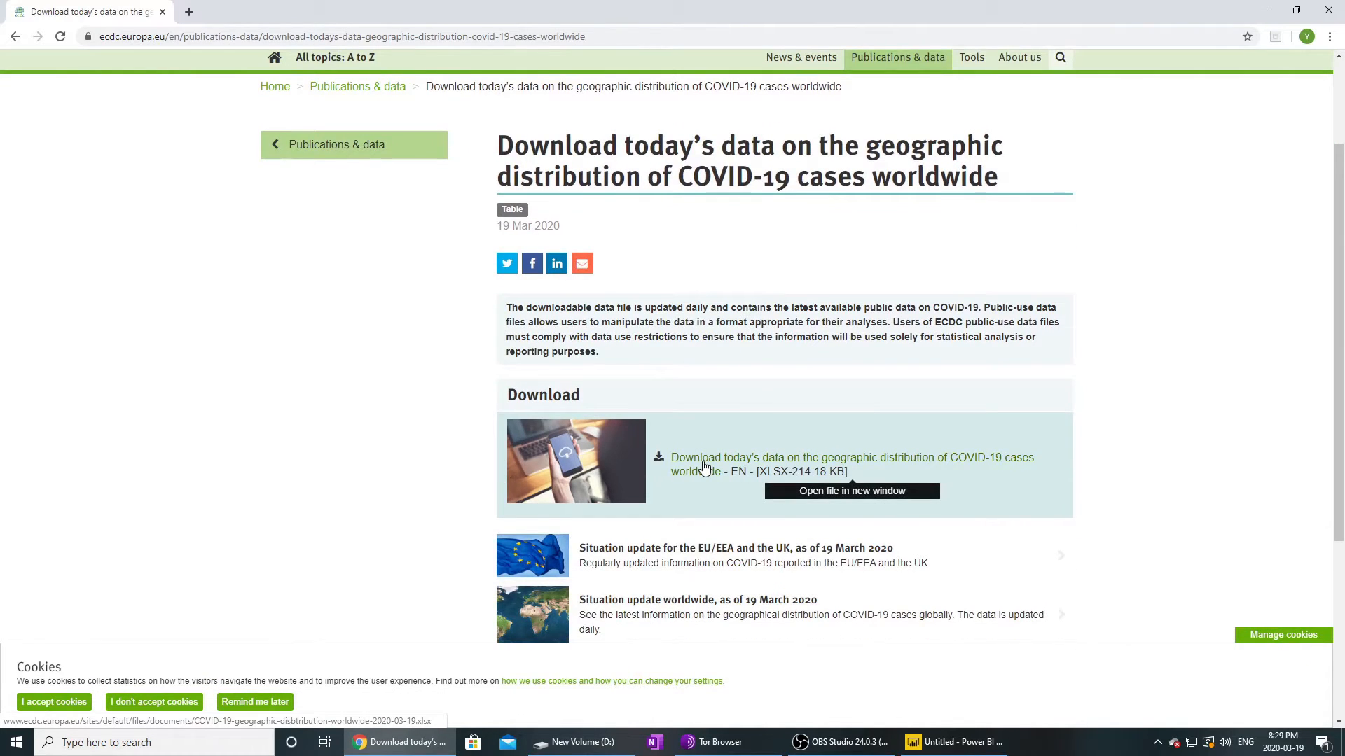
pyautogui.click(704, 467)
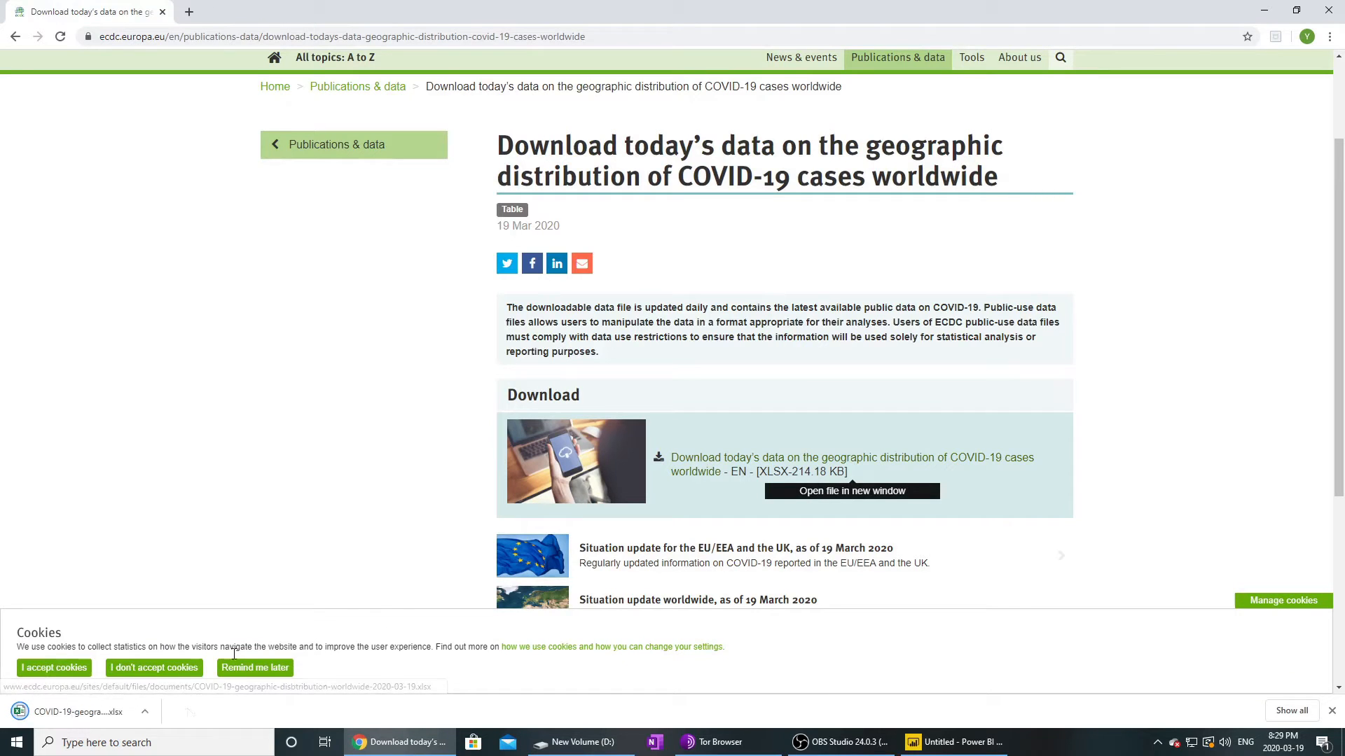
# Step: Open the downloaded COVID-19 workbook in Excel and enable editing
pyautogui.click(147, 711)
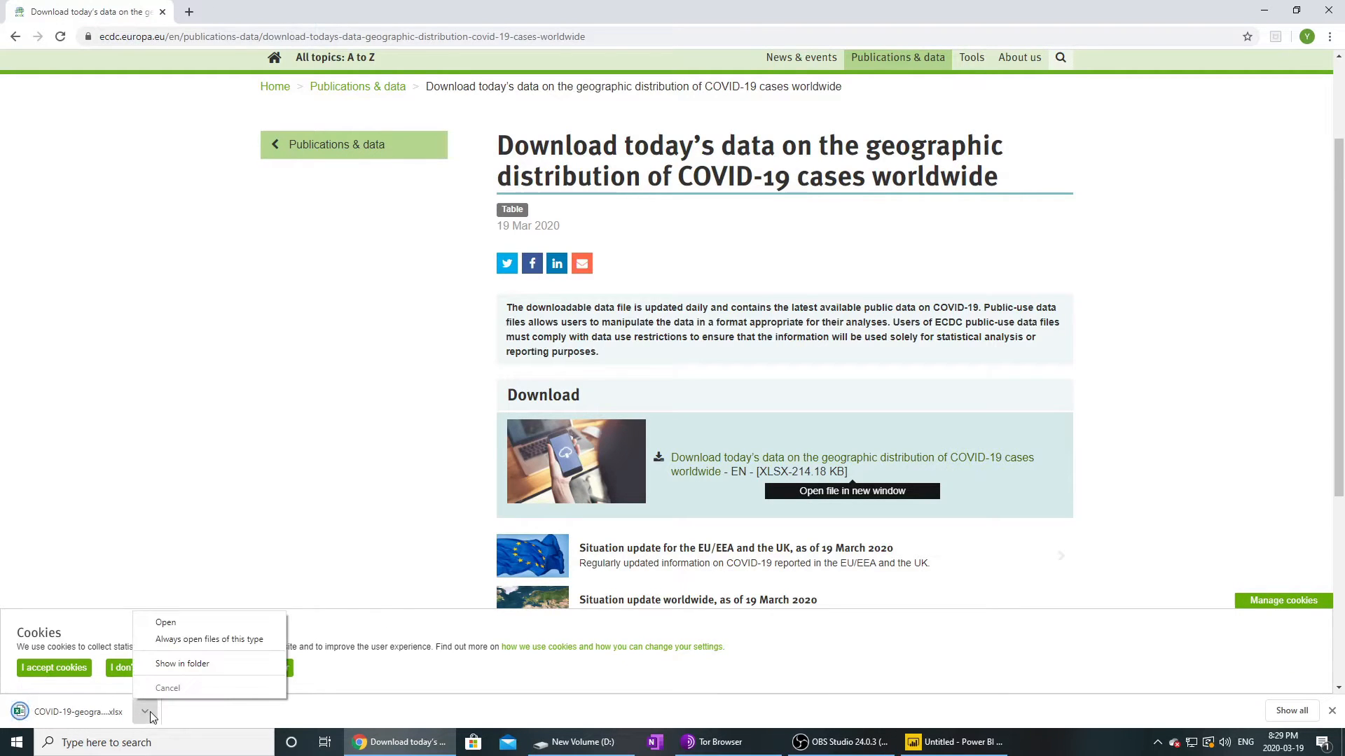
pyautogui.click(166, 623)
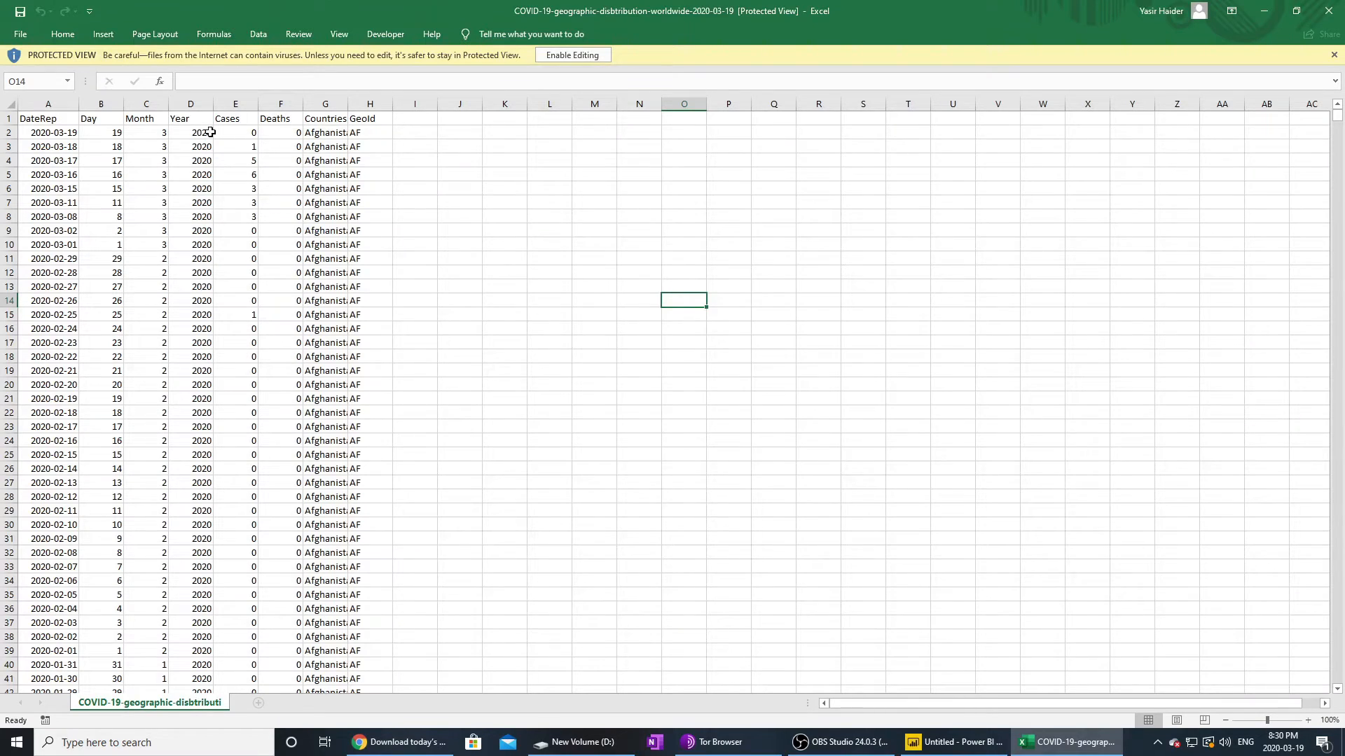
pyautogui.click(574, 56)
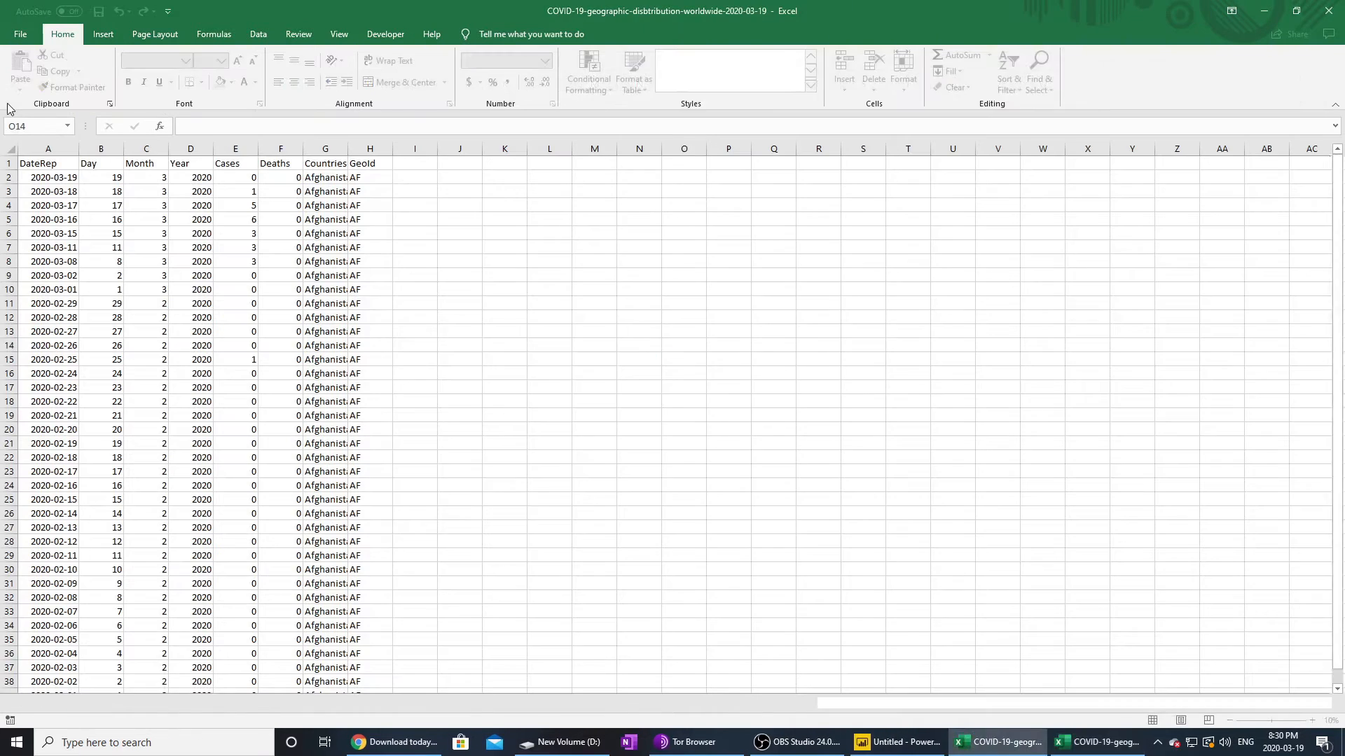
# Step: Autofit the width of all columns in the worksheet
pyautogui.click(9, 149)
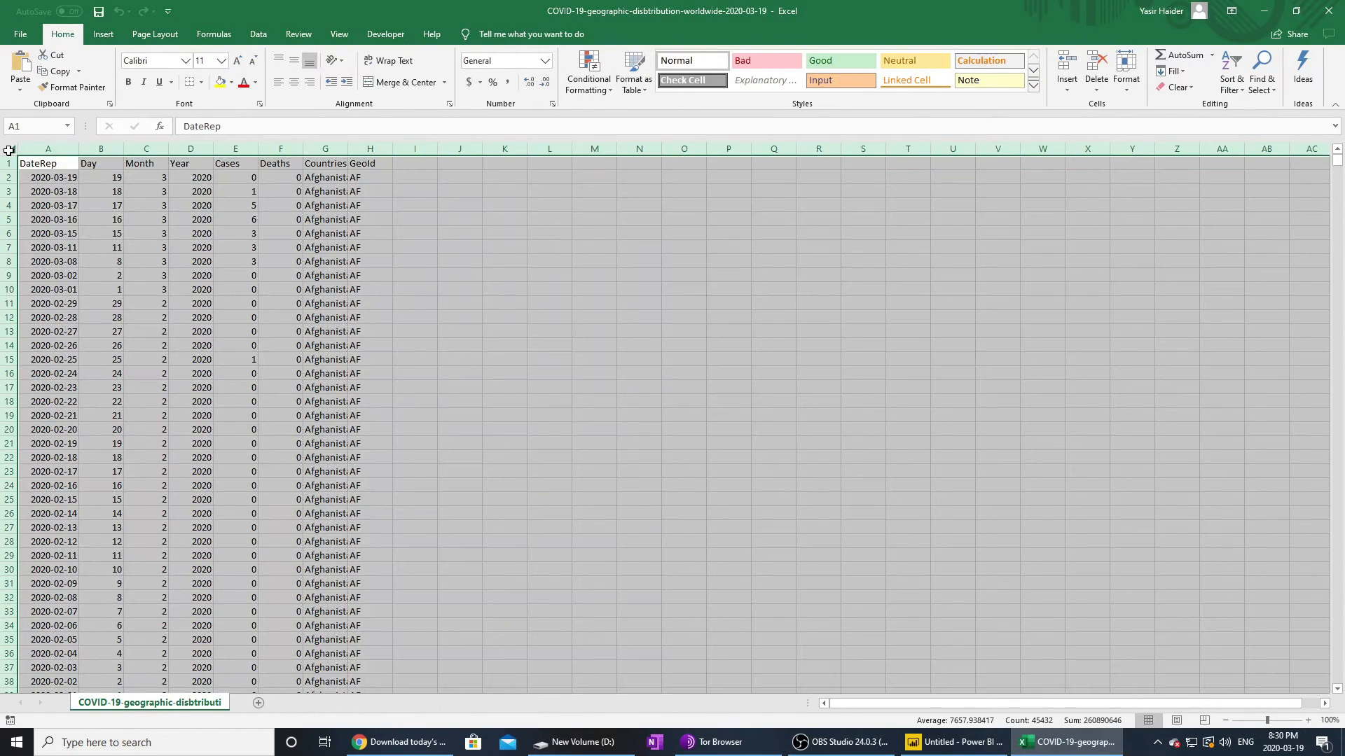
pyautogui.doubleClick(78, 149)
pyautogui.click(527, 277)
# Step: Fill the header row cells from DateRep to GeoId with light blue
pyautogui.moveTo(34, 163); pyautogui.dragTo(451, 167)
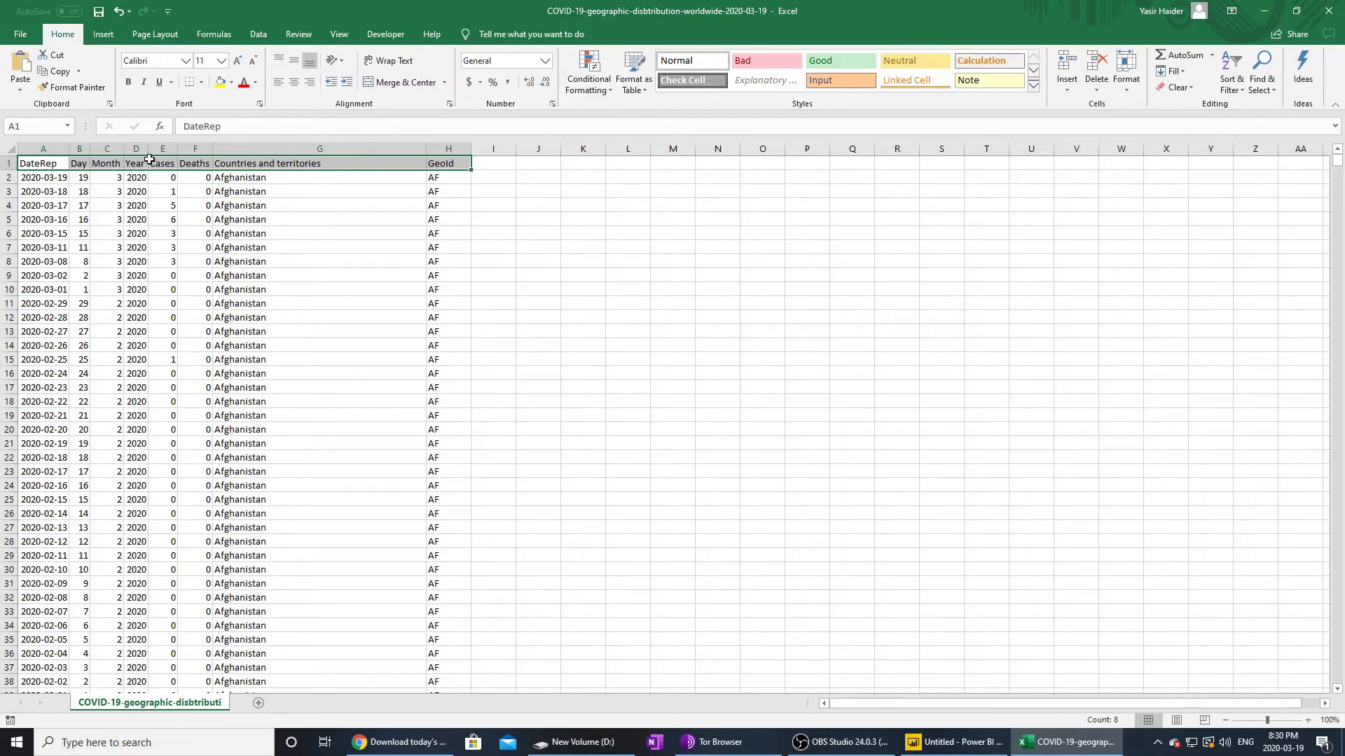
pyautogui.click(231, 82)
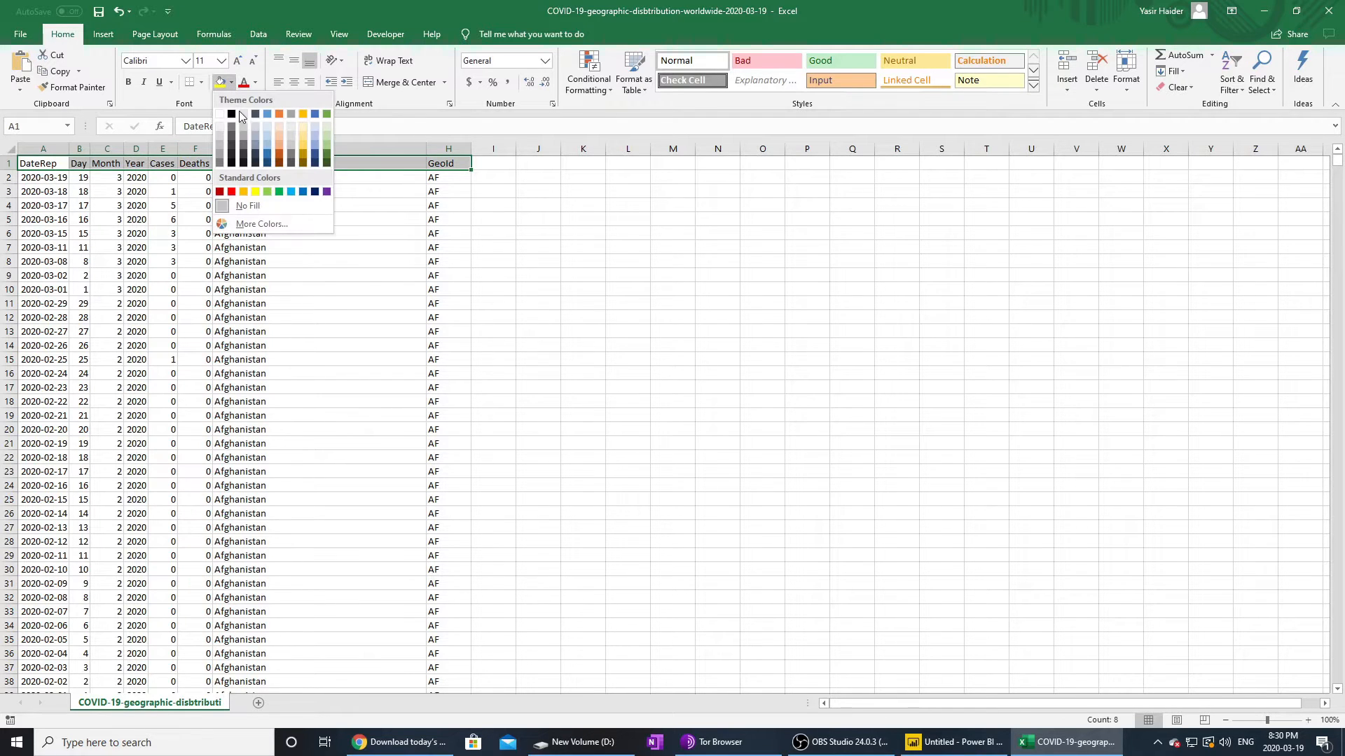
pyautogui.click(266, 144)
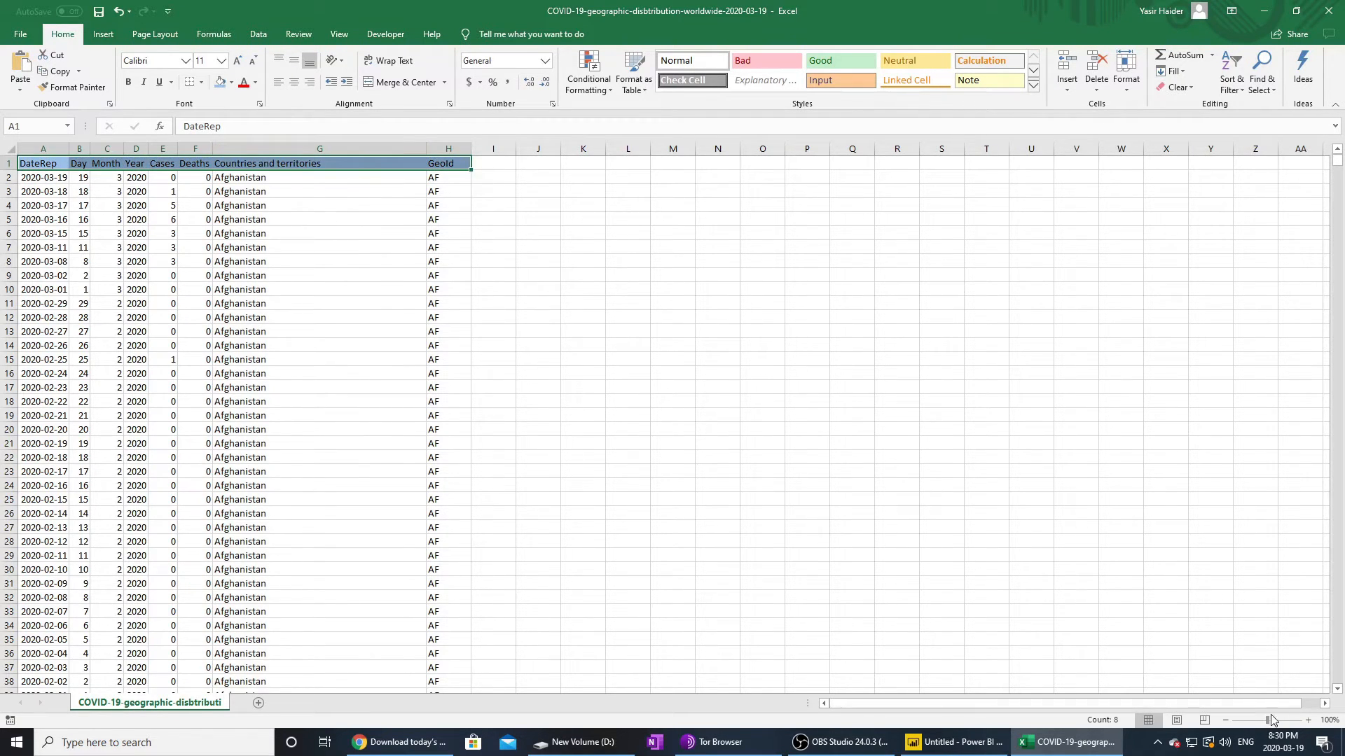
# Step: Rename the DateRep header in cell A1 as DateReported and autofit column A to its contents
pyautogui.moveTo(1267, 721); pyautogui.dragTo(1283, 723)
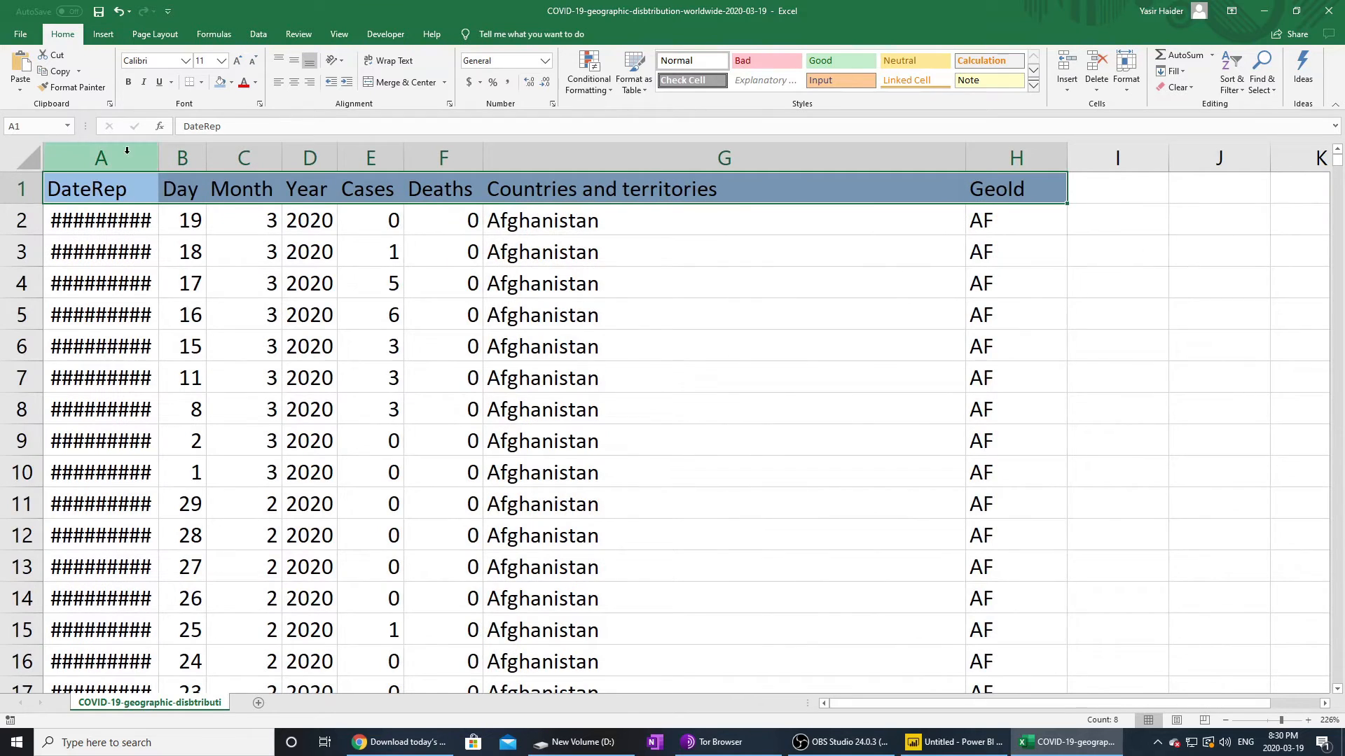
pyautogui.doubleClick(159, 157)
pyautogui.moveTo(370, 361); pyautogui.dragTo(370, 378)
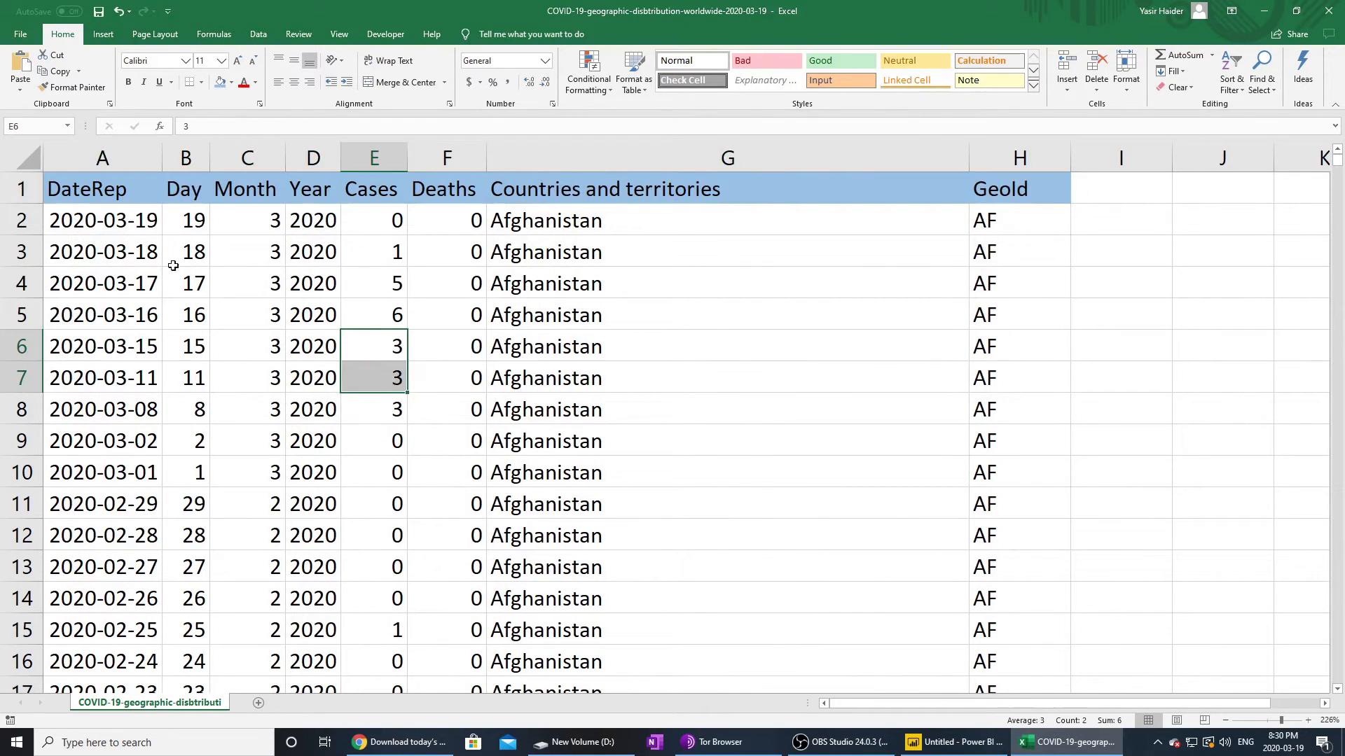
pyautogui.click(120, 189)
pyautogui.doubleClick(127, 188)
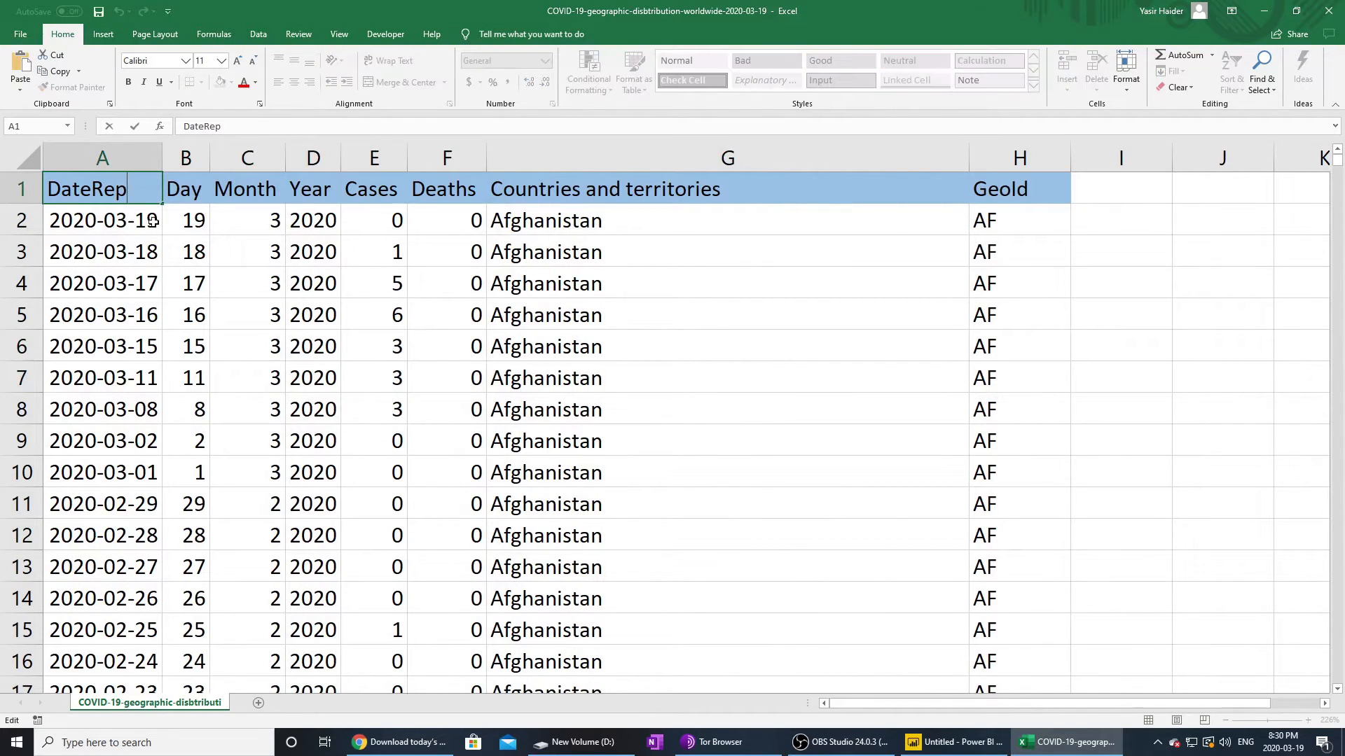
pyautogui.write('orted')
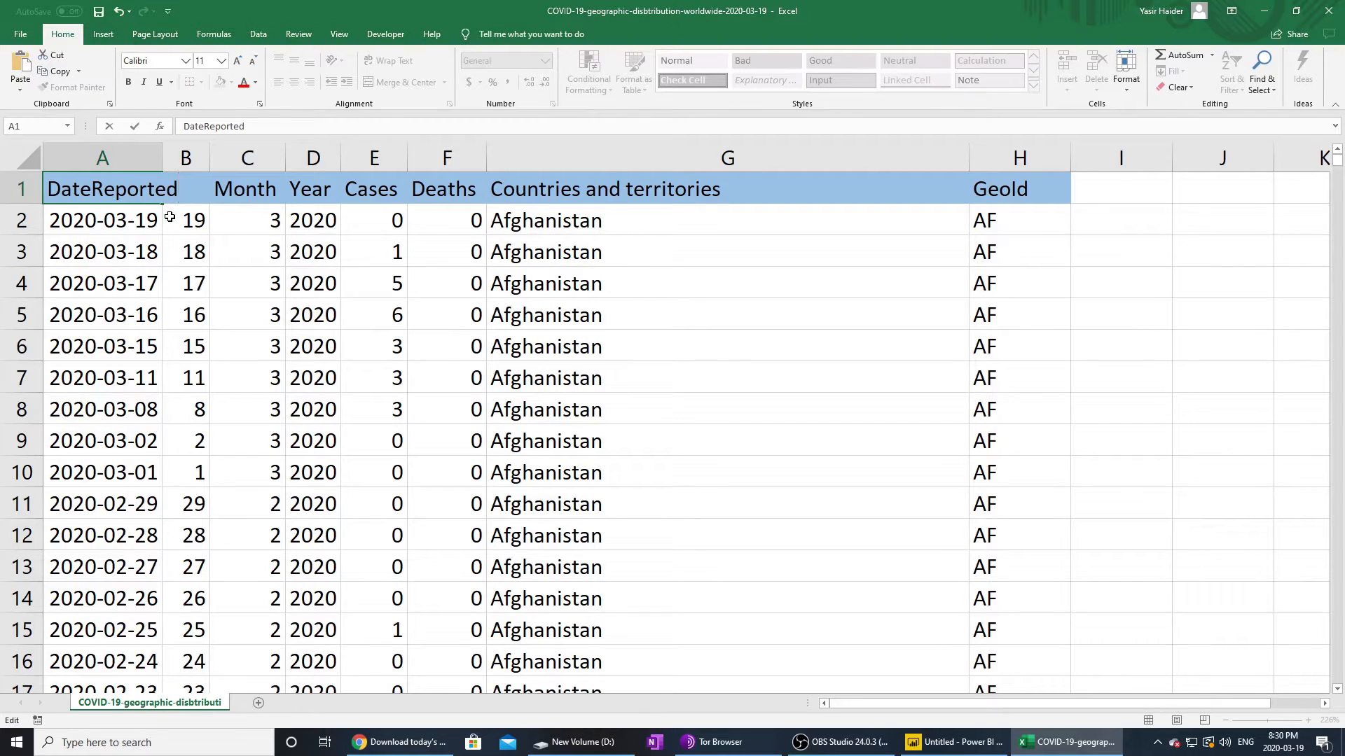
pyautogui.press('Tab')
pyautogui.write('Day')
pyautogui.click(175, 157)
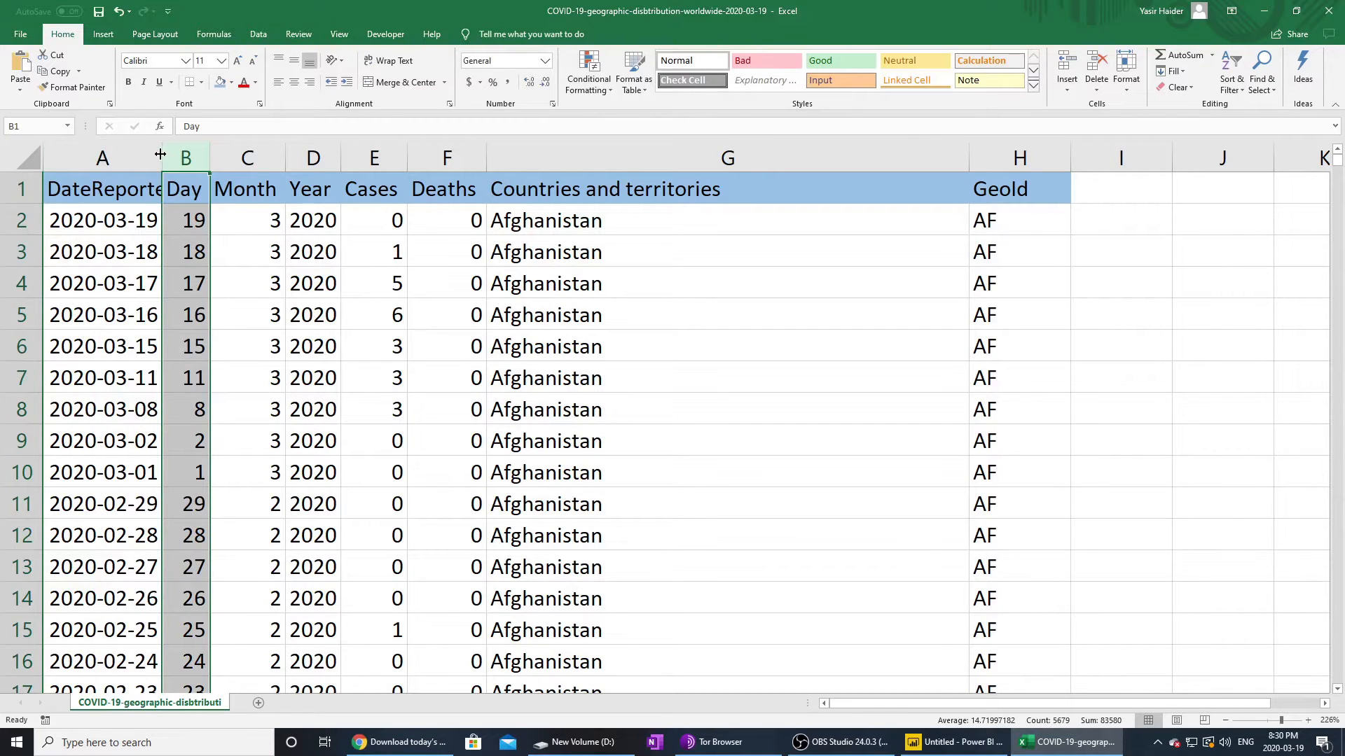
pyautogui.doubleClick(160, 154)
pyautogui.click(340, 252)
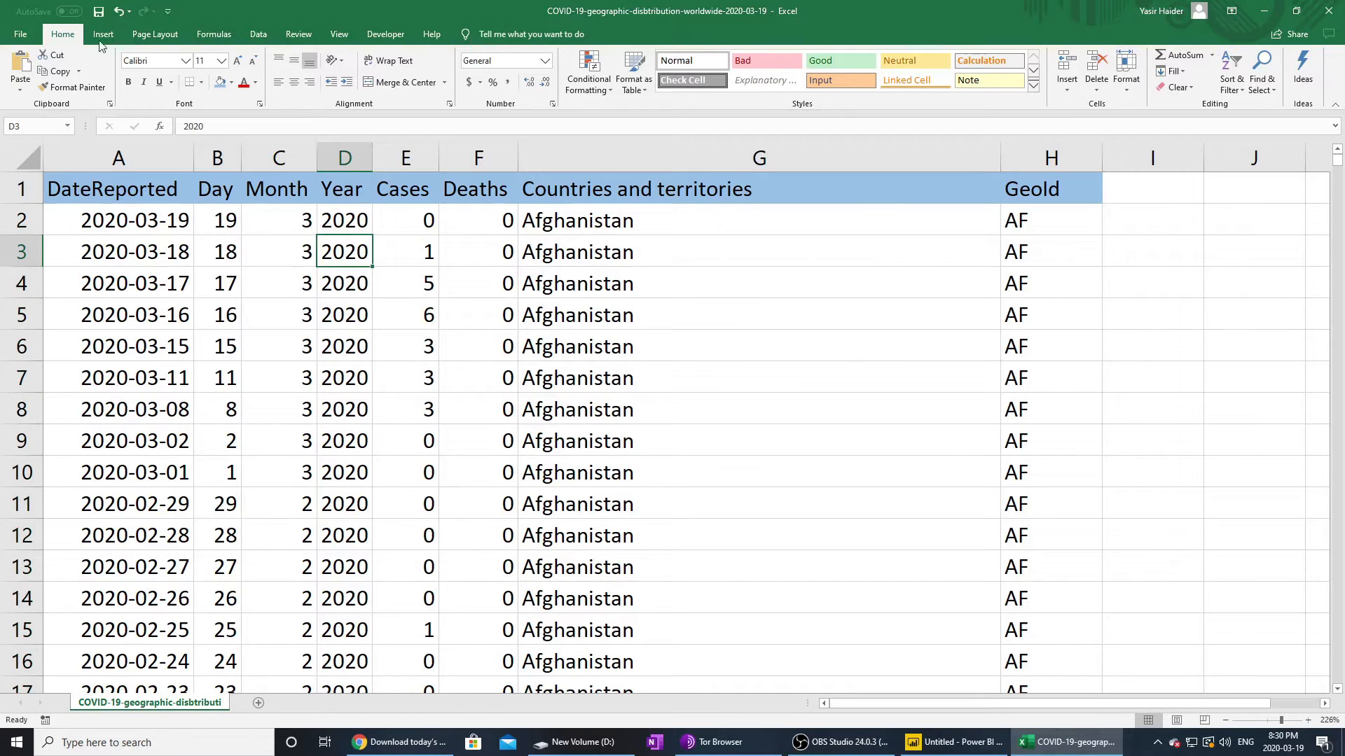
# Step: Save and close the workbook, and switch to Power BI Desktop
pyautogui.click(101, 14)
pyautogui.click(1331, 11)
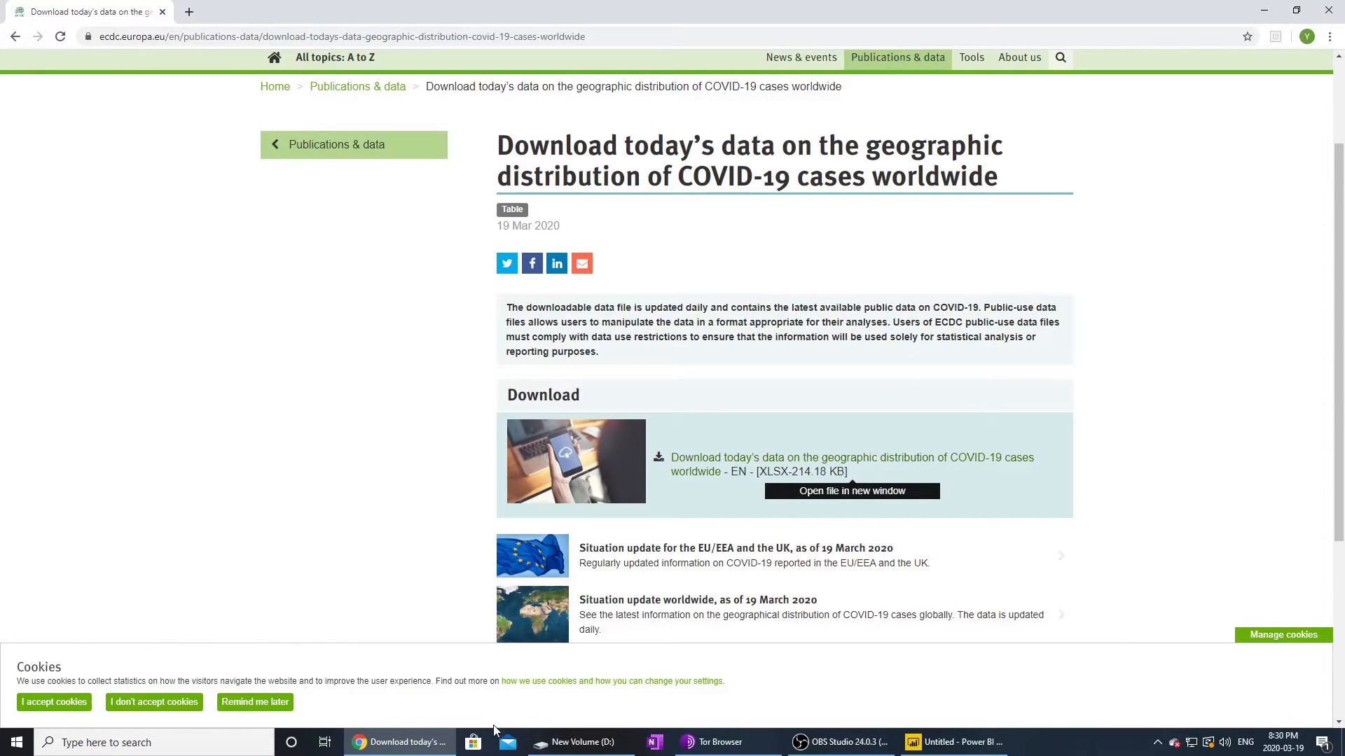
pyautogui.click(946, 747)
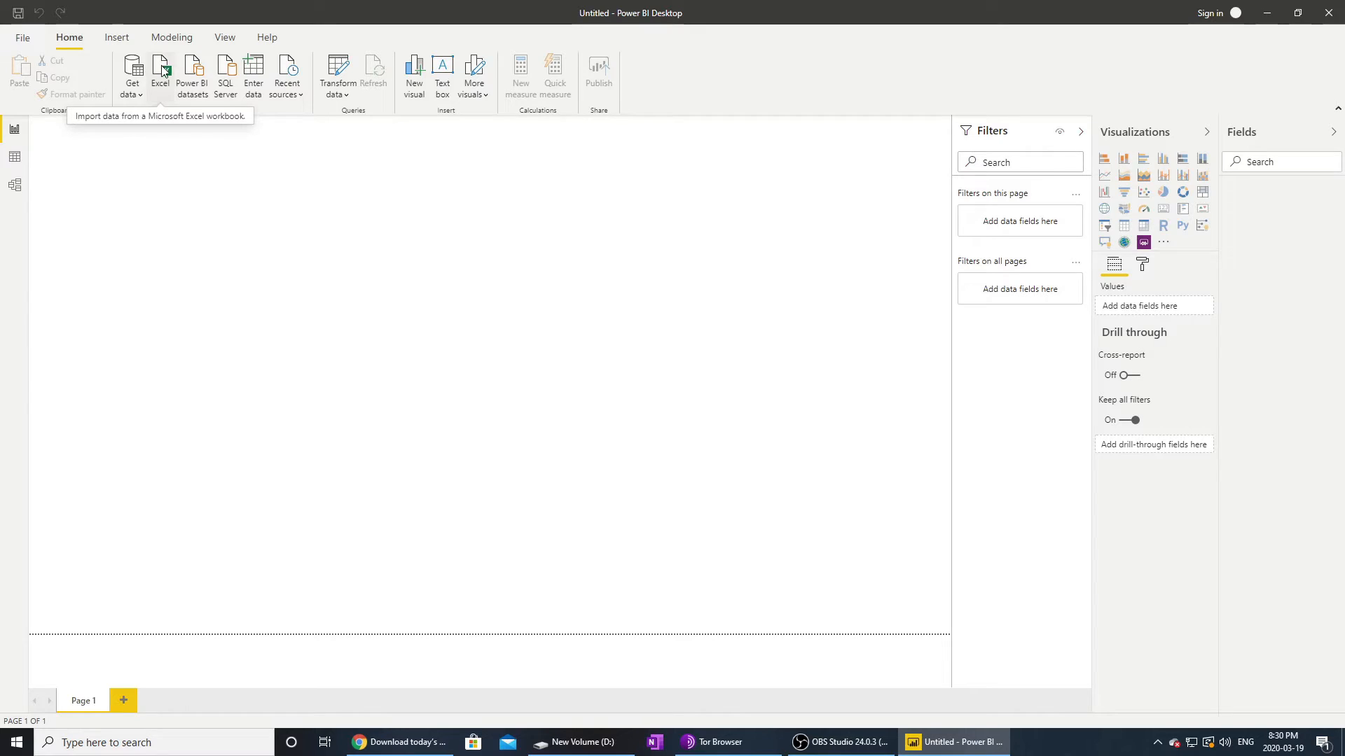
# Step: Connect to the Excel workbook COVID-19-geographic-disbtribution-worldwide-2020-03-19 in the Downloads folder as the data source
pyautogui.click(138, 98)
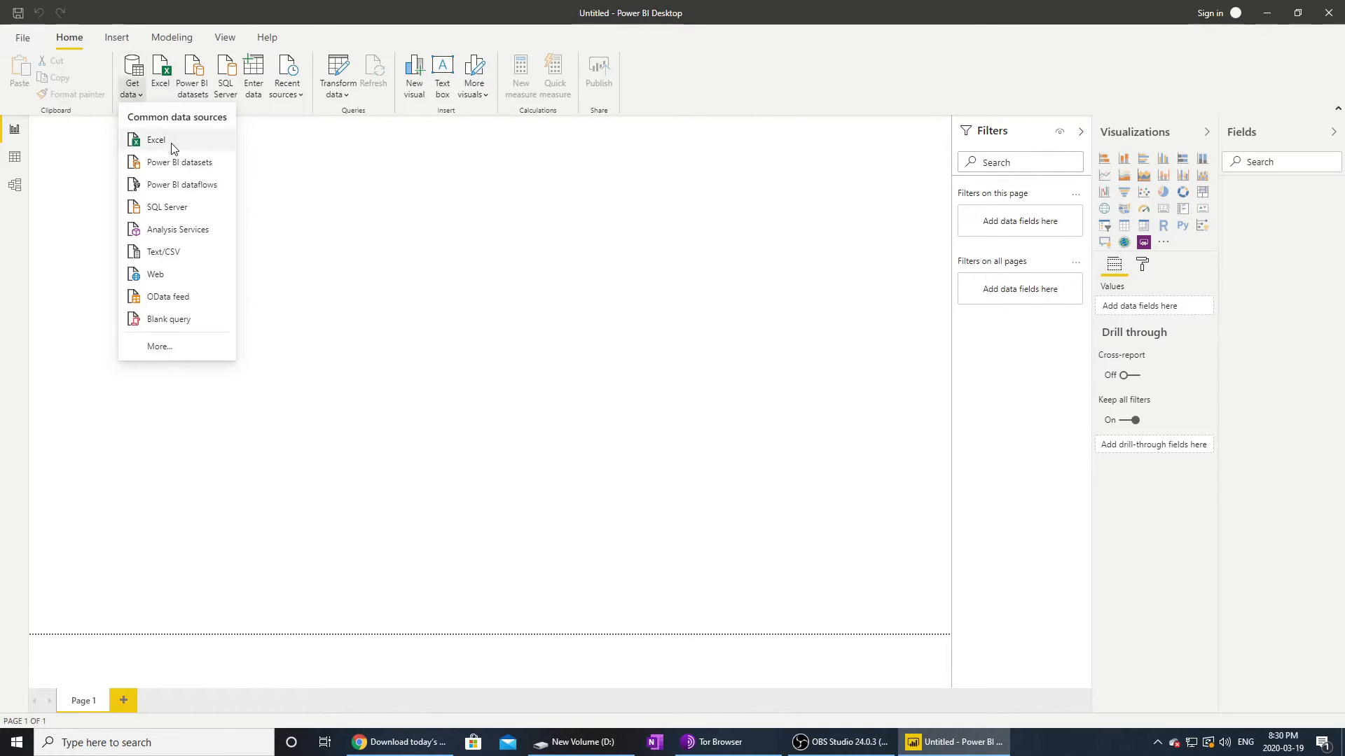
pyautogui.click(165, 77)
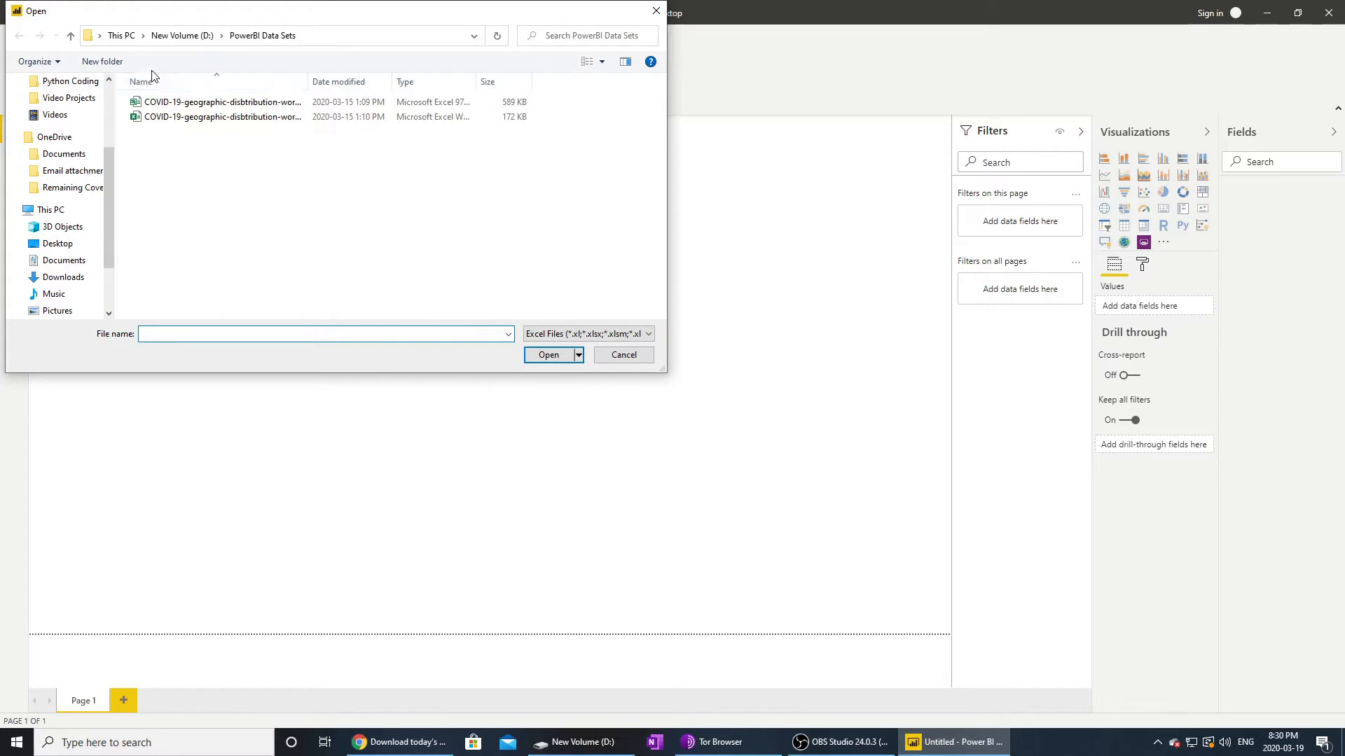
pyautogui.moveTo(108, 159); pyautogui.dragTo(110, 102)
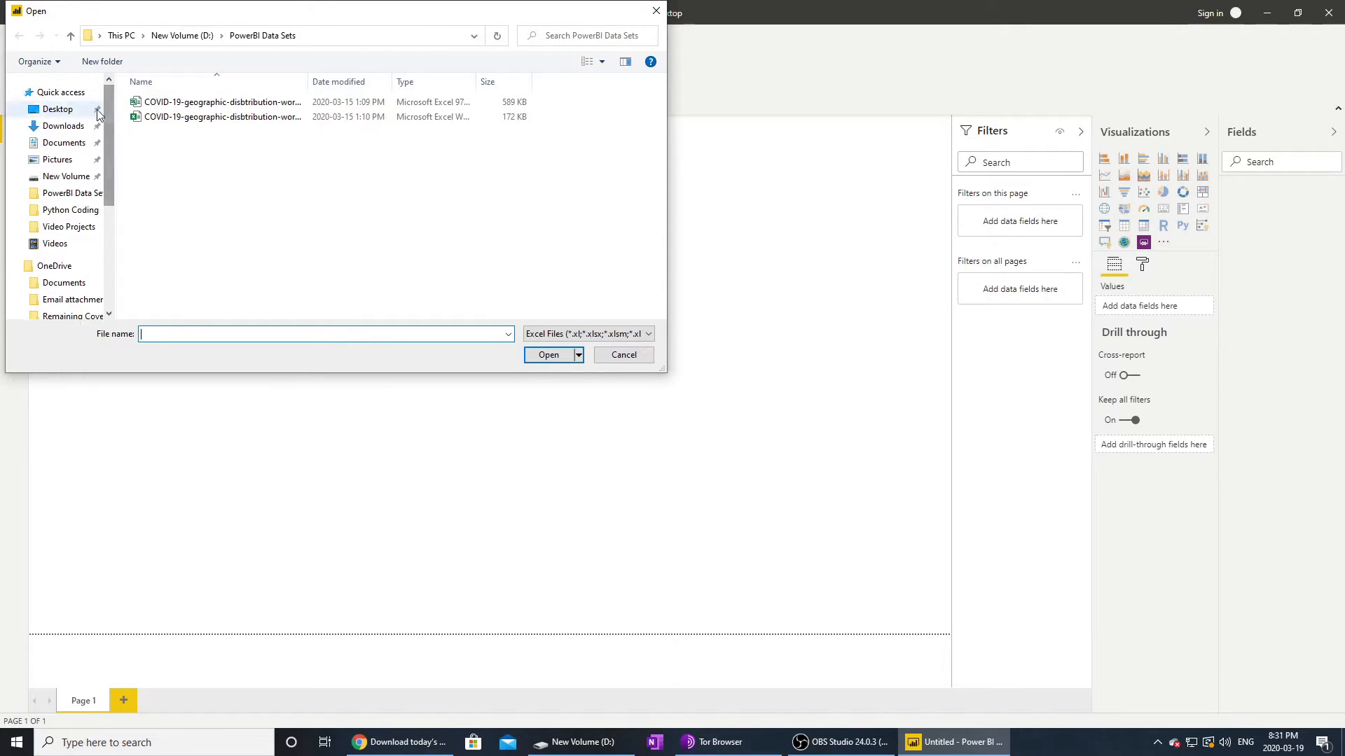
pyautogui.click(57, 126)
pyautogui.click(220, 127)
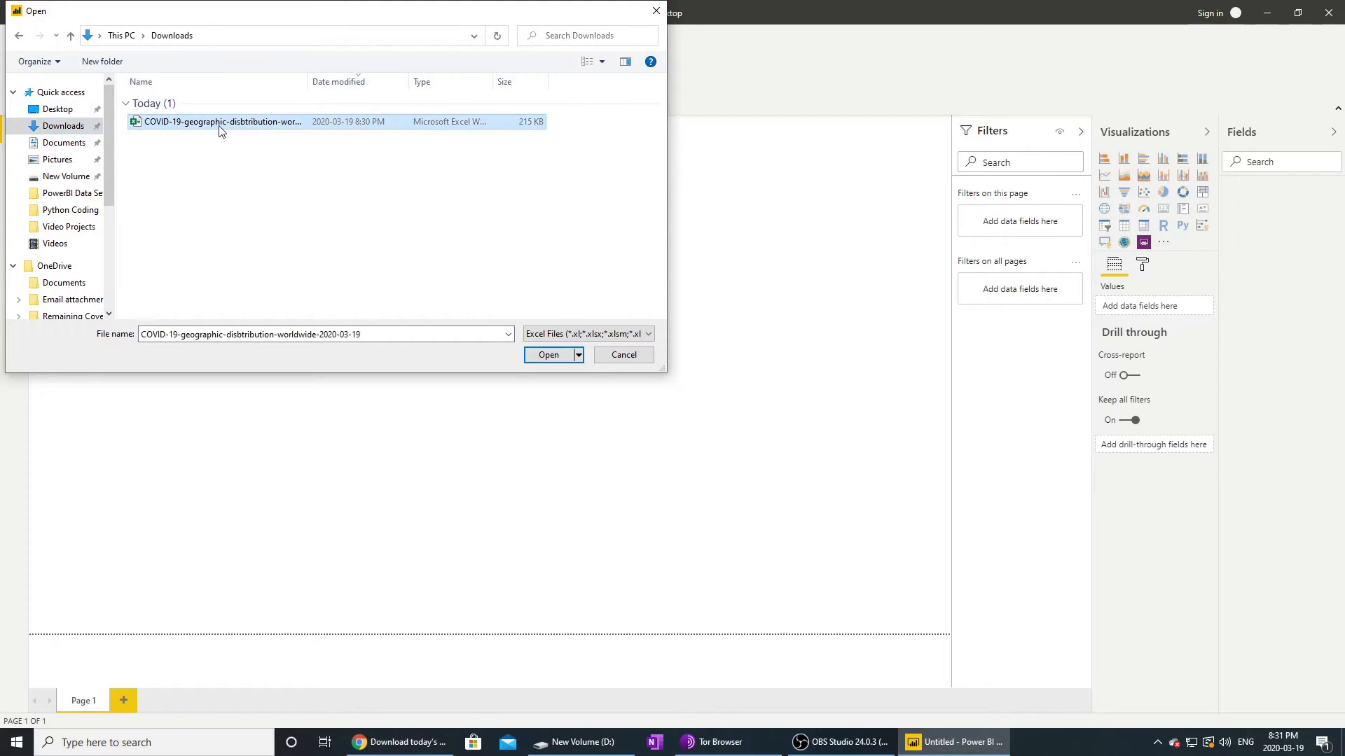
pyautogui.moveTo(308, 81); pyautogui.dragTo(382, 85)
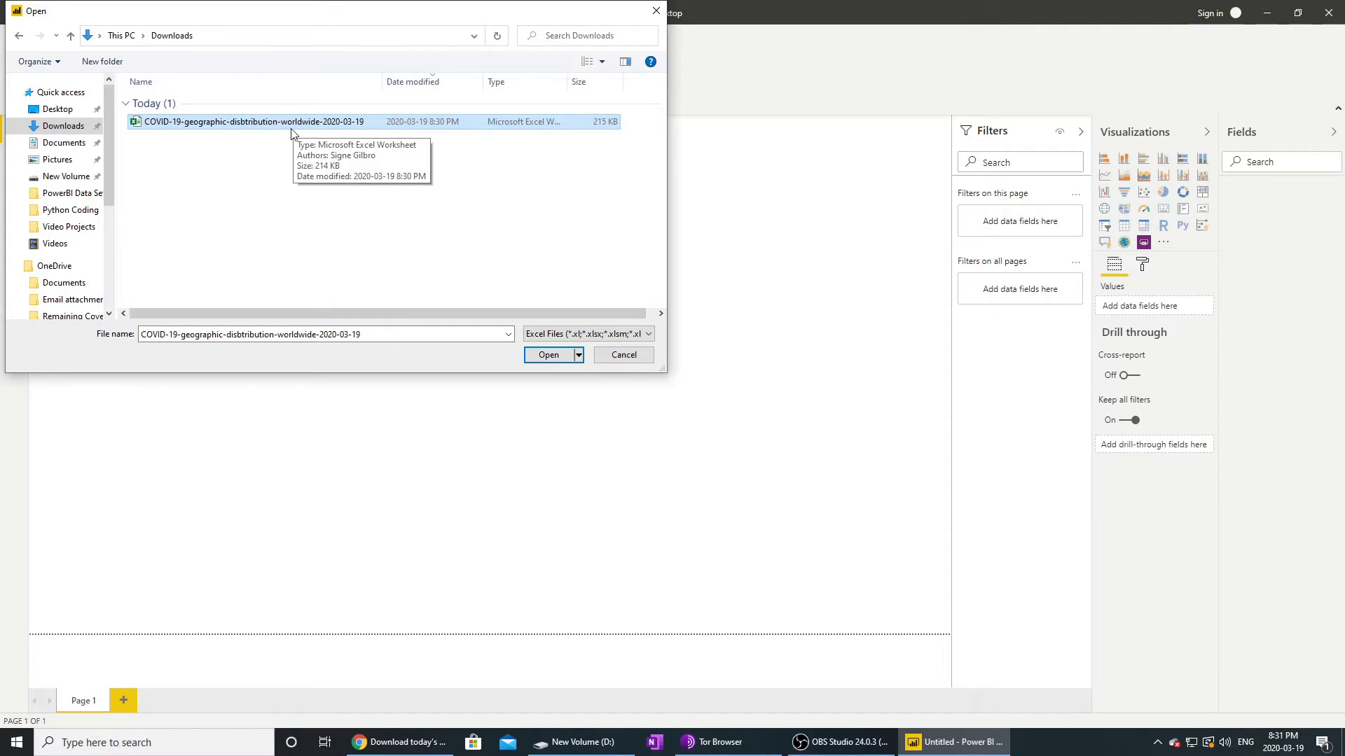
pyautogui.click(544, 358)
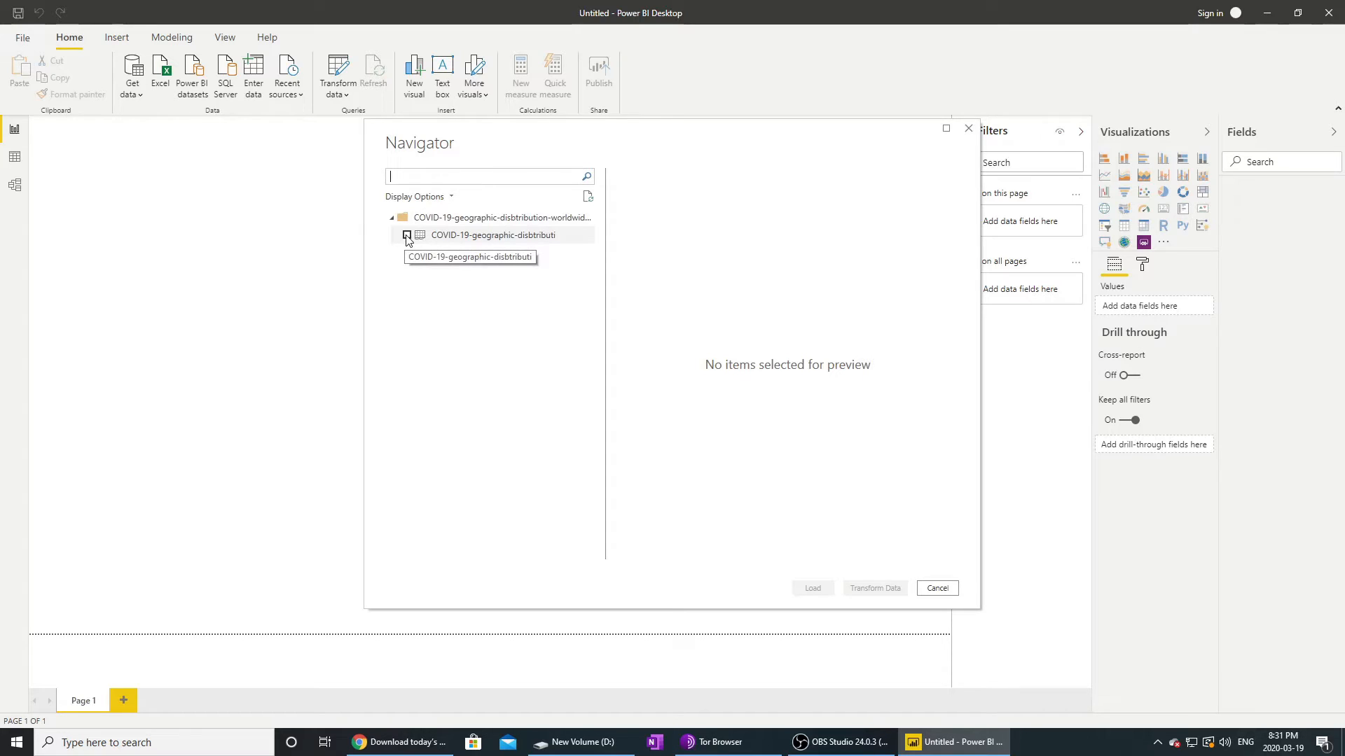
# Step: Select the COVID-19-geographic-disbtributi sheet for import and look through all columns of its preview
pyautogui.click(431, 242)
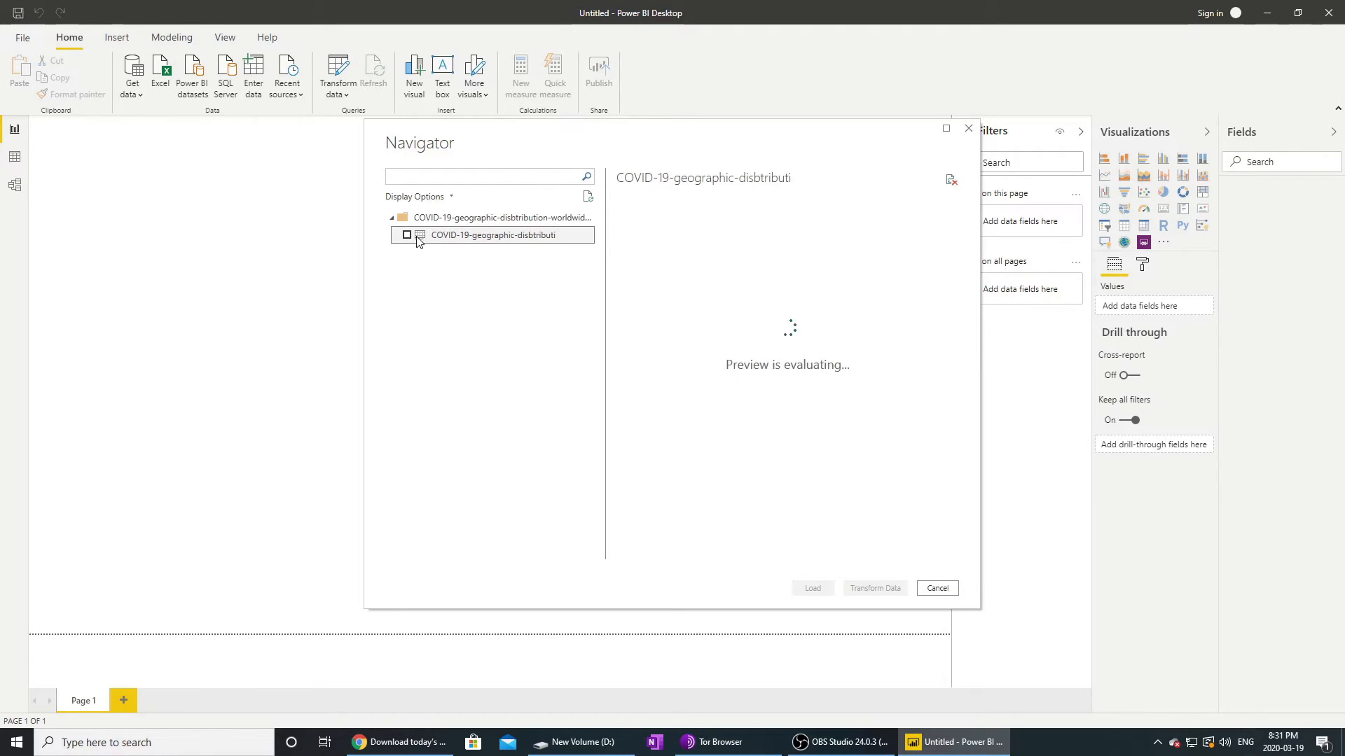
pyautogui.click(407, 235)
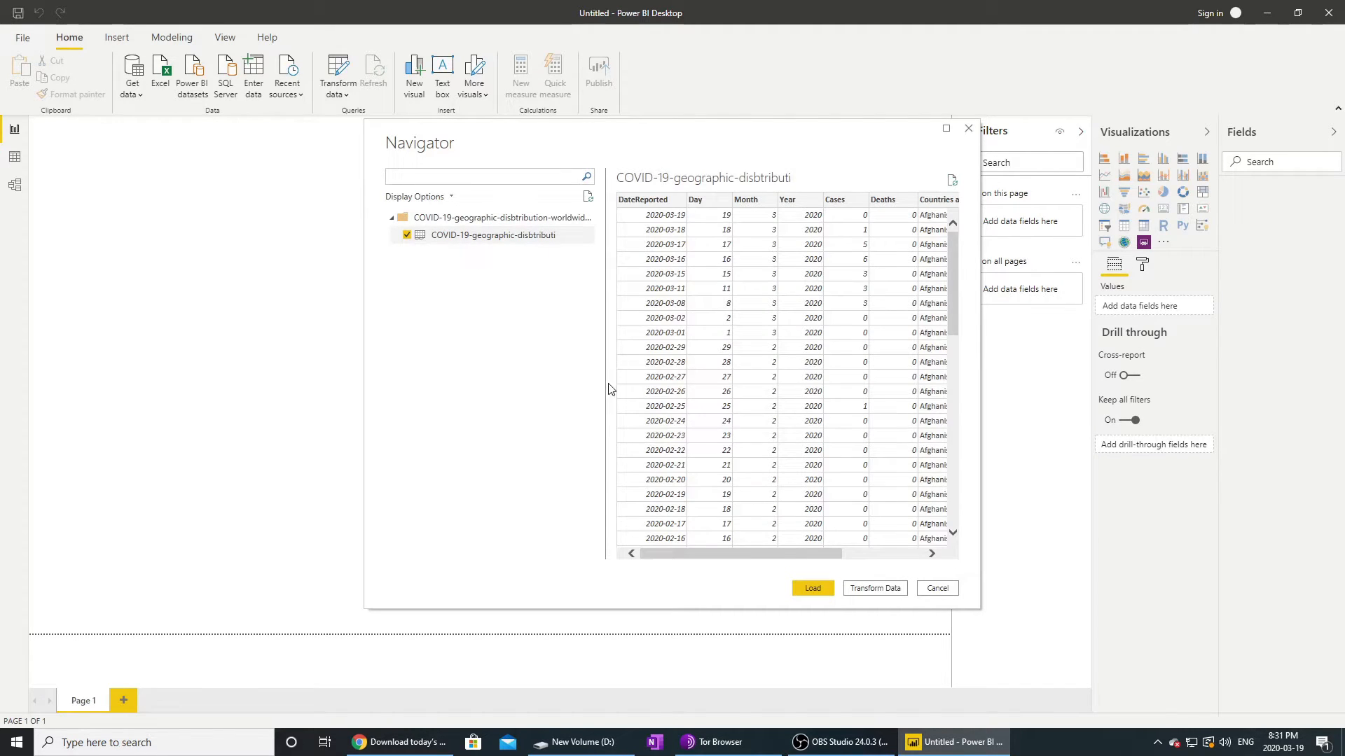
pyautogui.moveTo(746, 557)
pyautogui.mouseDown()
pyautogui.moveTo(904, 561)
pyautogui.moveTo(721, 557)
pyautogui.mouseUp()
pyautogui.moveTo(956, 315); pyautogui.dragTo(965, 290)
pyautogui.moveTo(829, 558); pyautogui.dragTo(902, 558)
pyautogui.moveTo(944, 266)
pyautogui.mouseDown()
pyautogui.moveTo(945, 489)
pyautogui.moveTo(946, 266)
pyautogui.mouseUp()
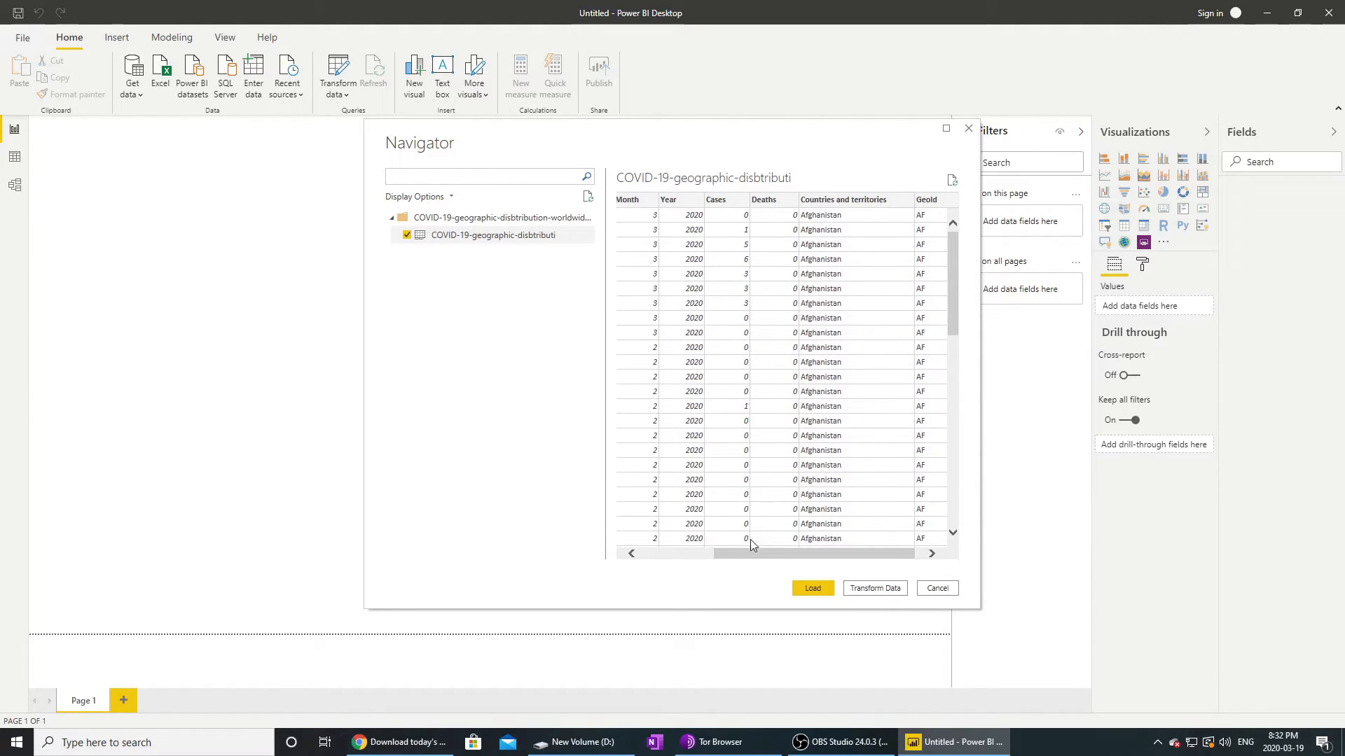
pyautogui.moveTo(766, 558); pyautogui.dragTo(667, 582)
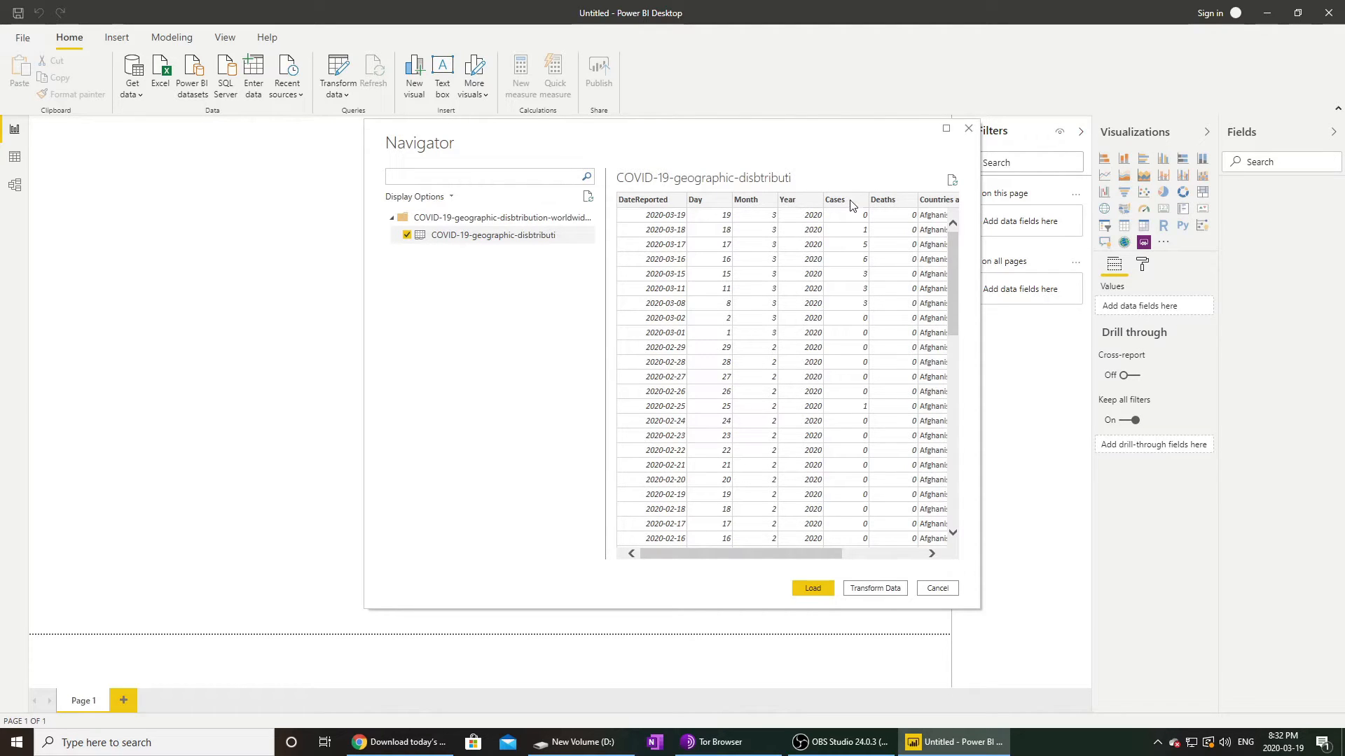
pyautogui.moveTo(793, 554); pyautogui.dragTo(828, 558)
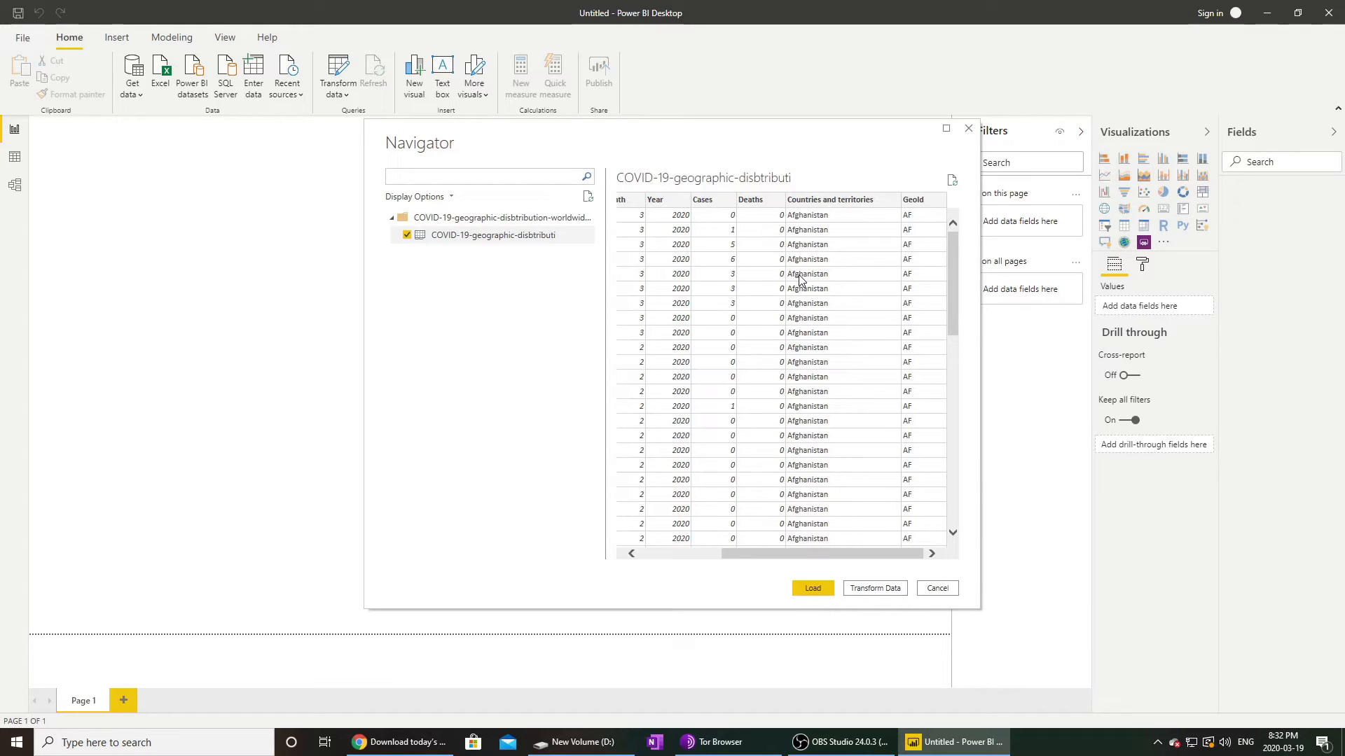
pyautogui.moveTo(765, 562)
pyautogui.mouseDown()
pyautogui.moveTo(676, 558)
pyautogui.moveTo(782, 566)
pyautogui.mouseUp()
# Step: Open the selected sheet in Power Query Editor for transformation and maximize the editor window
pyautogui.click(875, 588)
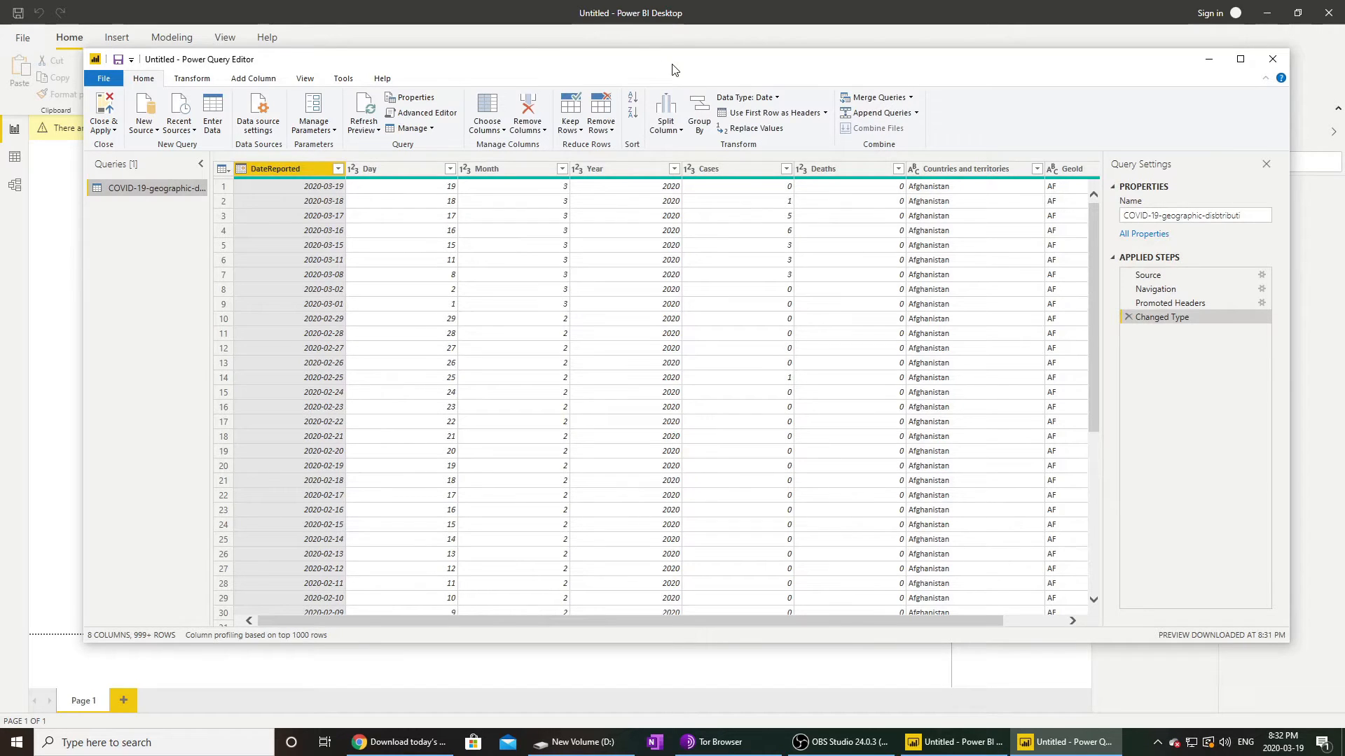
pyautogui.doubleClick(466, 65)
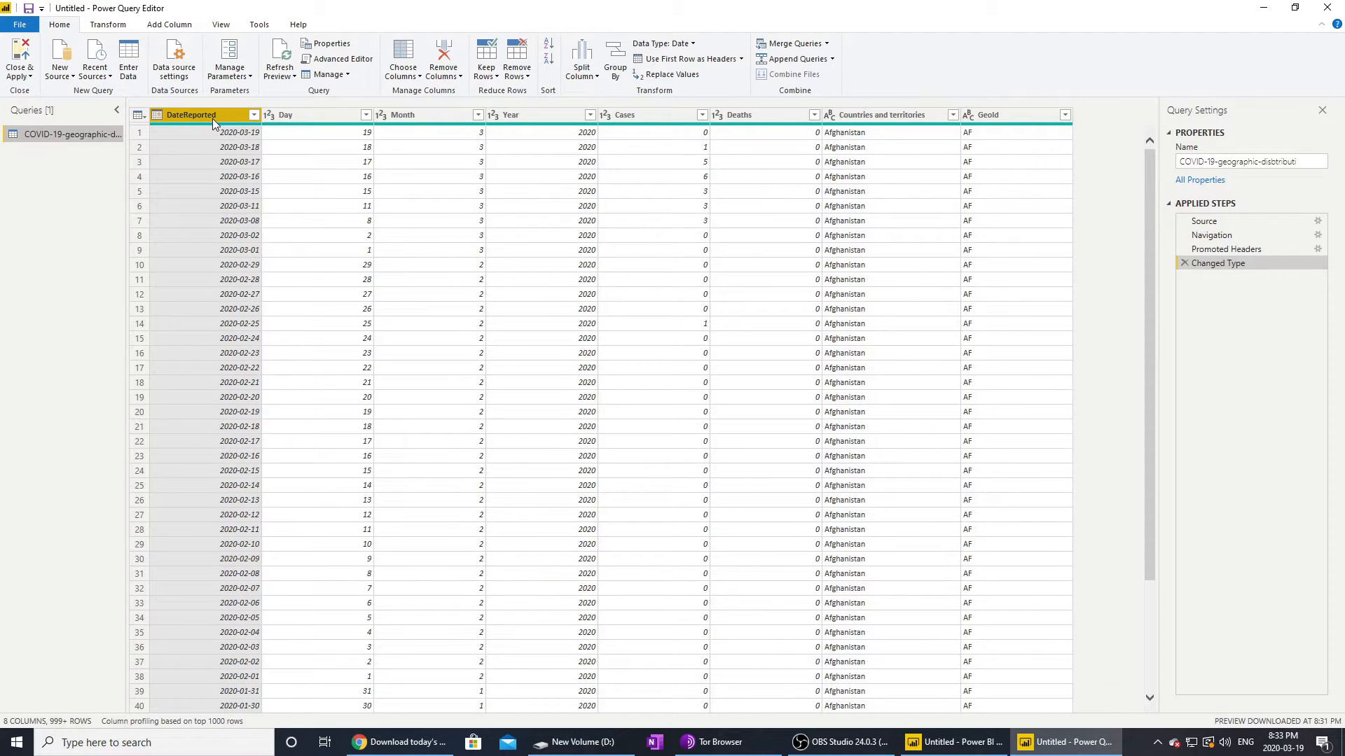
# Step: Load the complete value list in the Countries and territories column filter and apply the filter with all countries selected
pyautogui.click(952, 116)
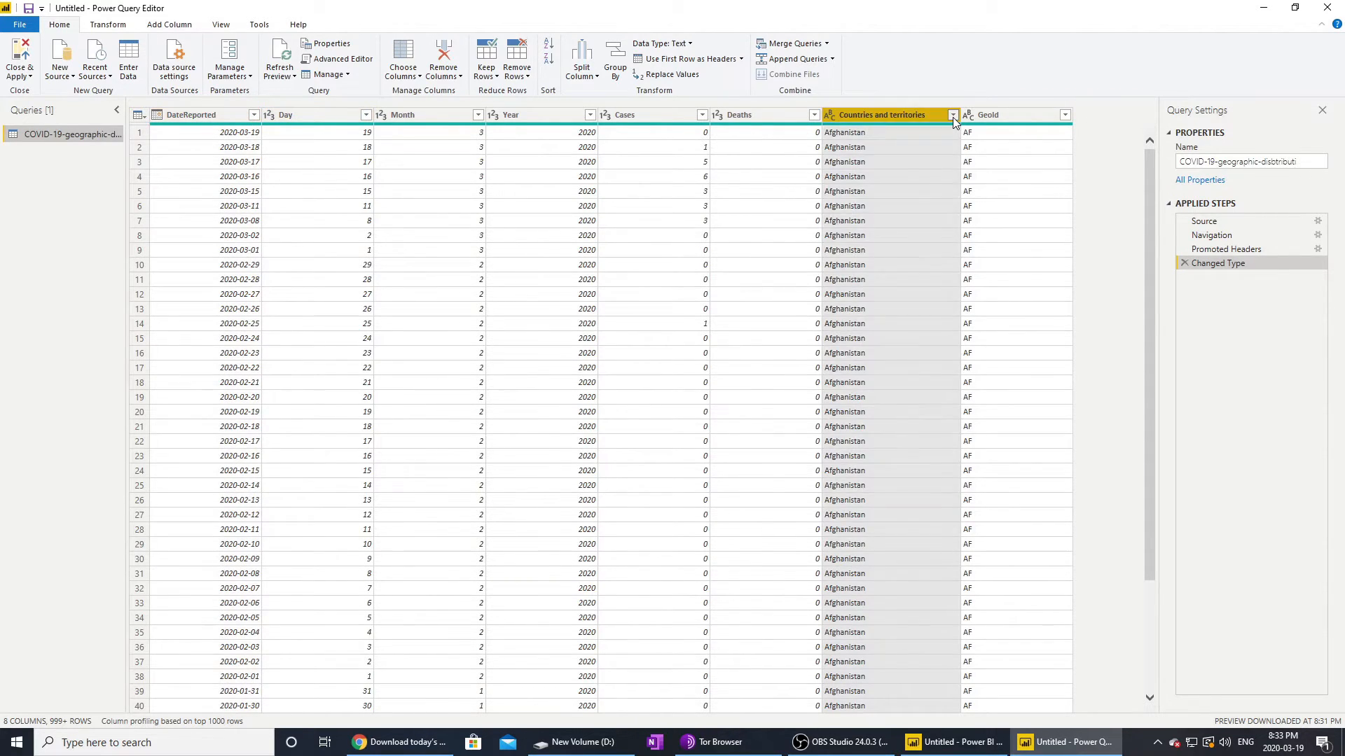
pyautogui.click(953, 116)
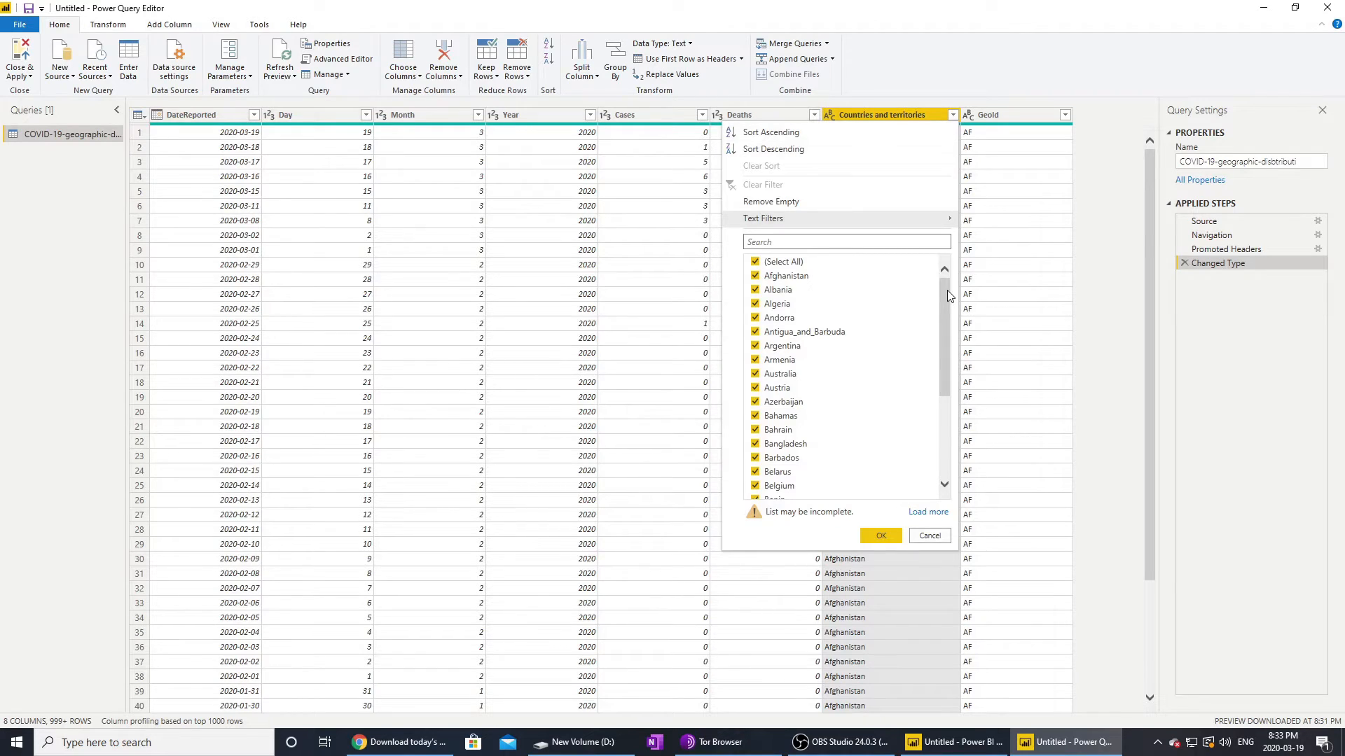
pyautogui.moveTo(947, 294)
pyautogui.mouseDown()
pyautogui.moveTo(951, 414)
pyautogui.moveTo(933, 282)
pyautogui.mouseUp()
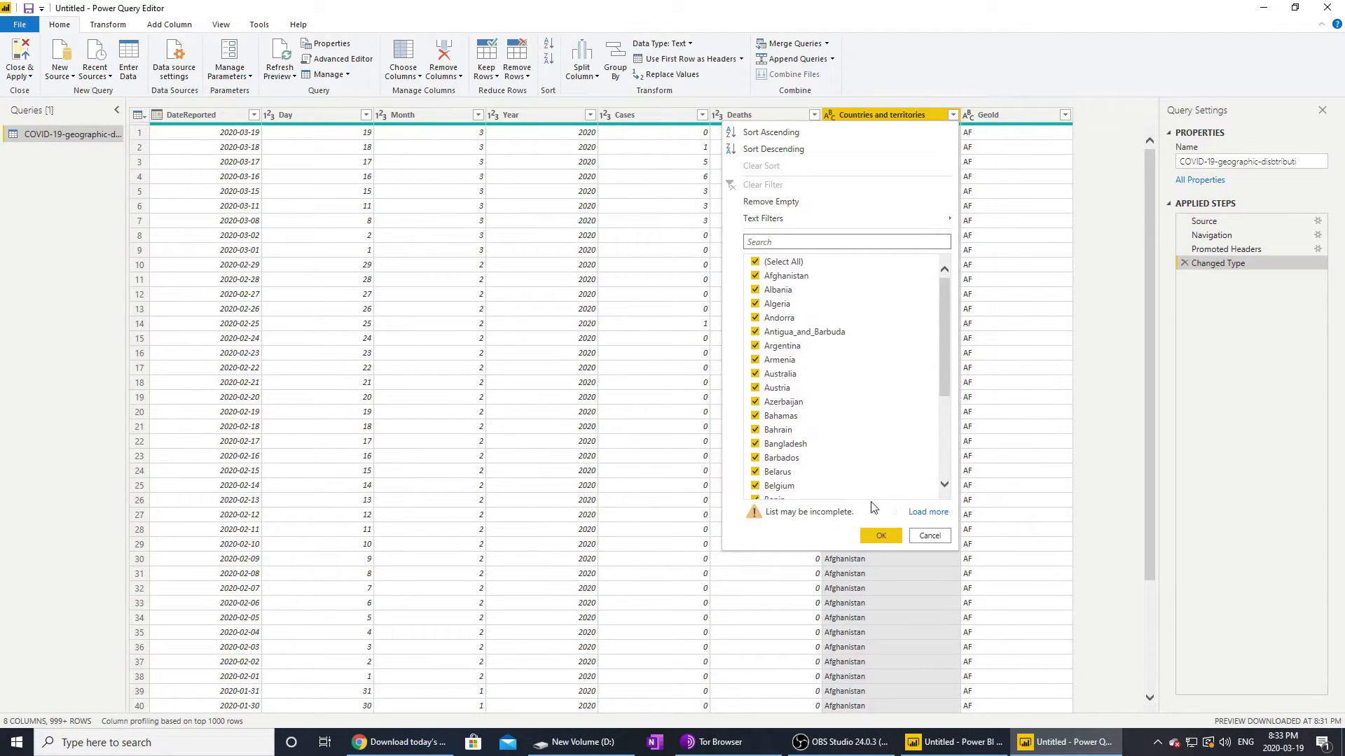
pyautogui.click(937, 522)
pyautogui.moveTo(944, 292)
pyautogui.mouseDown()
pyautogui.moveTo(944, 474)
pyautogui.moveTo(942, 280)
pyautogui.mouseUp()
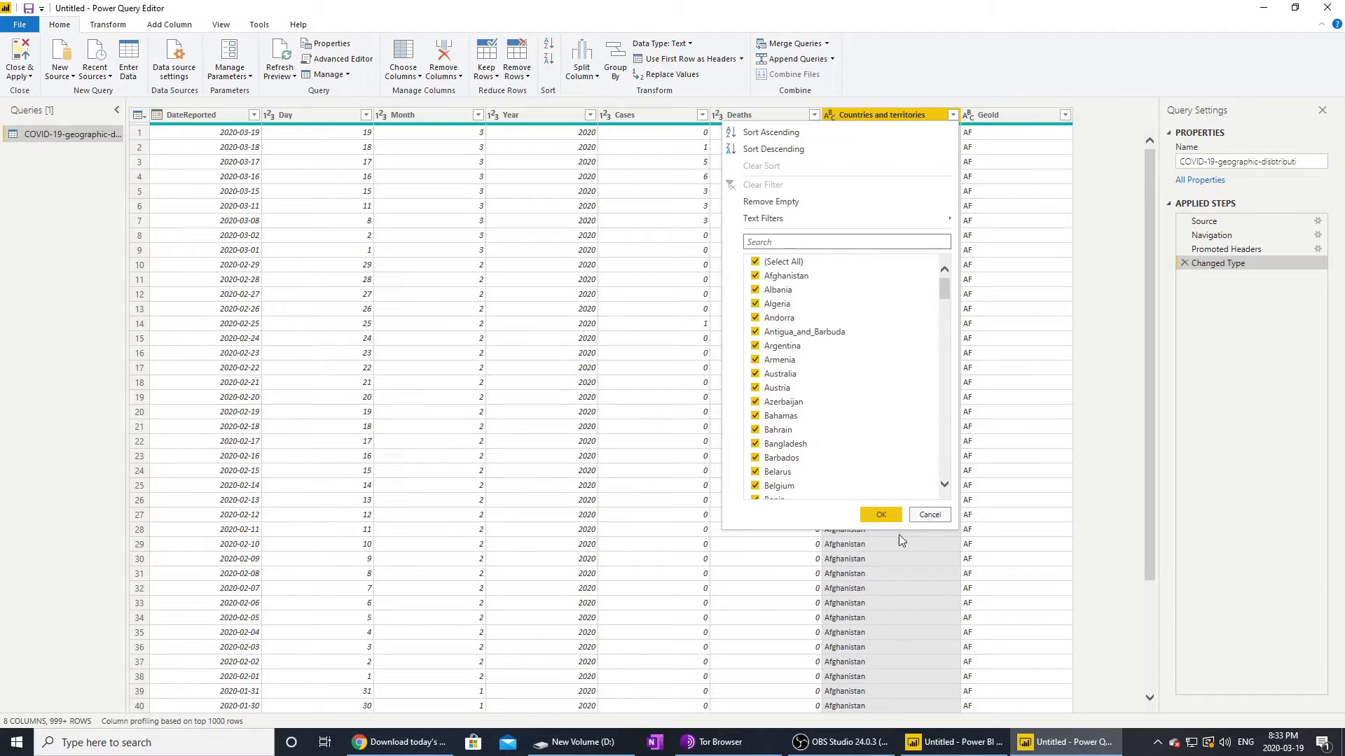
pyautogui.click(880, 516)
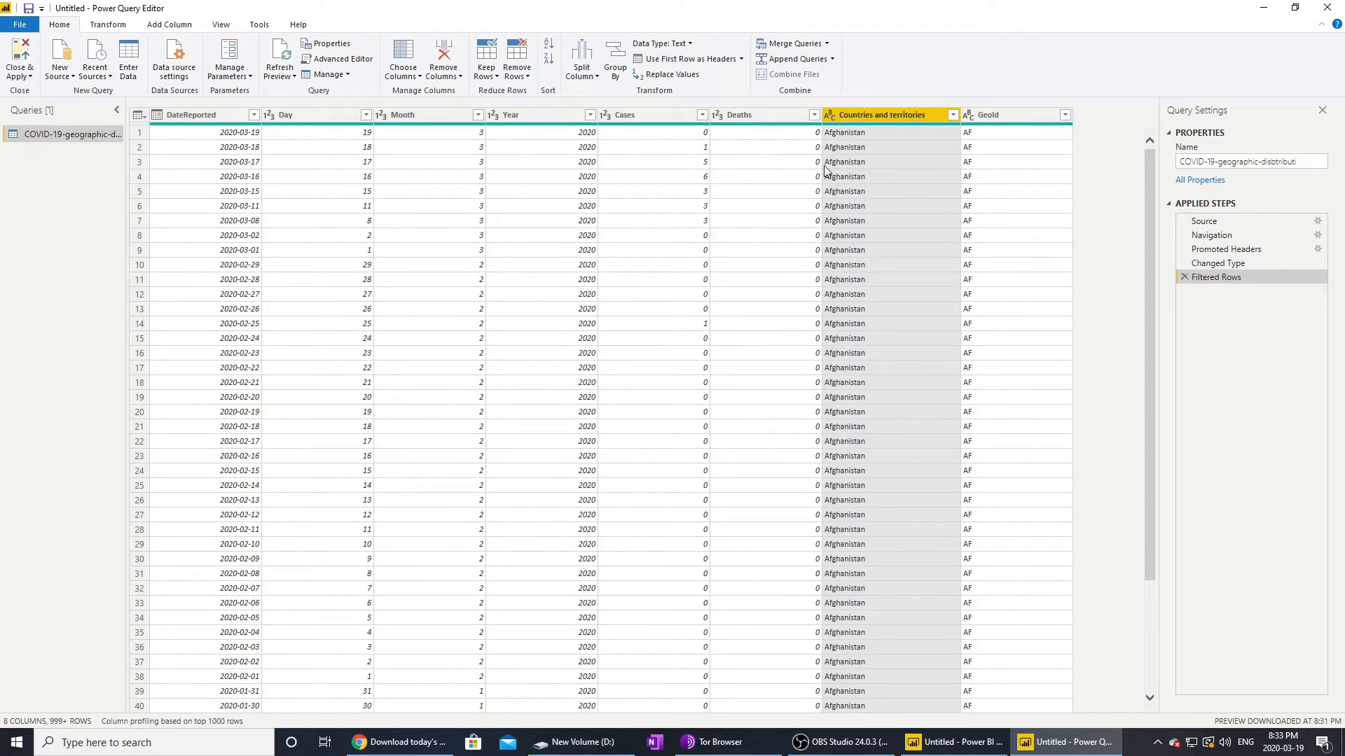
# Step: Remove the DateReported, Day, Month and Year columns from the query
pyautogui.click(193, 115)
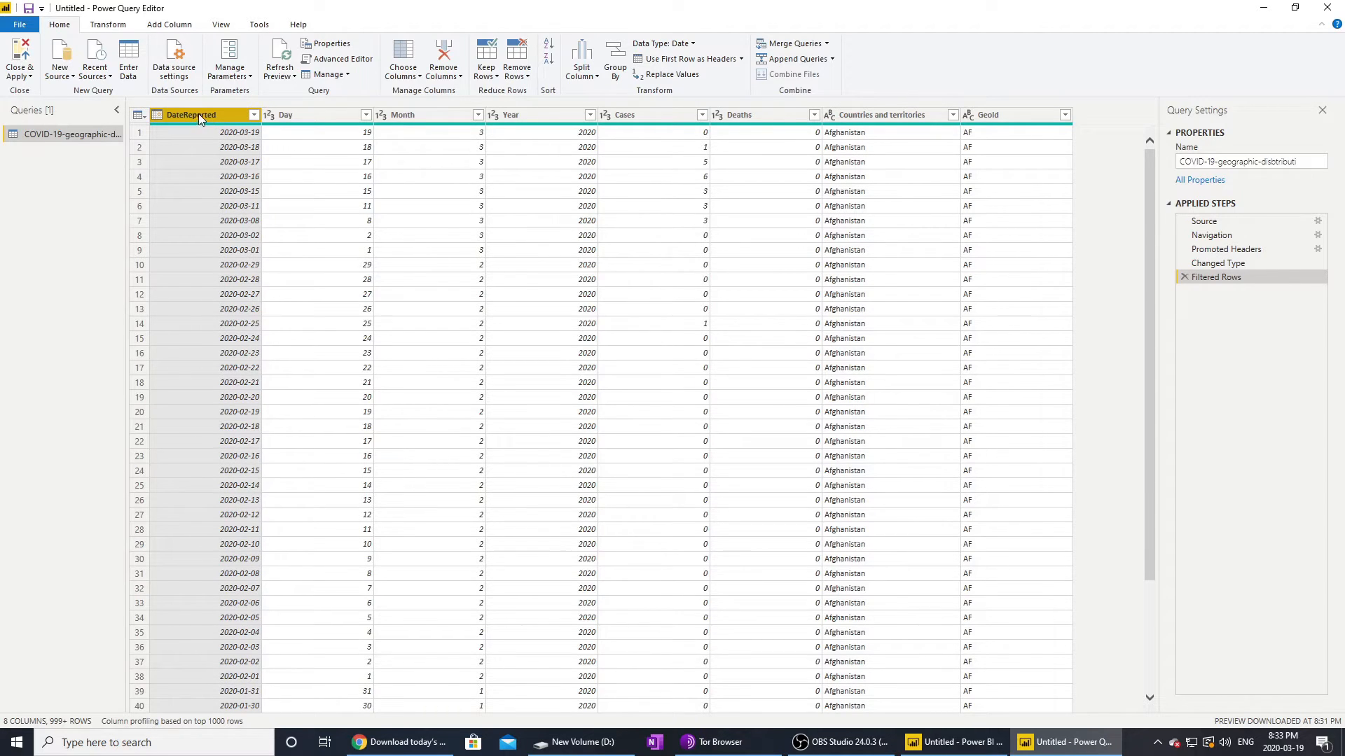
pyautogui.click(457, 75)
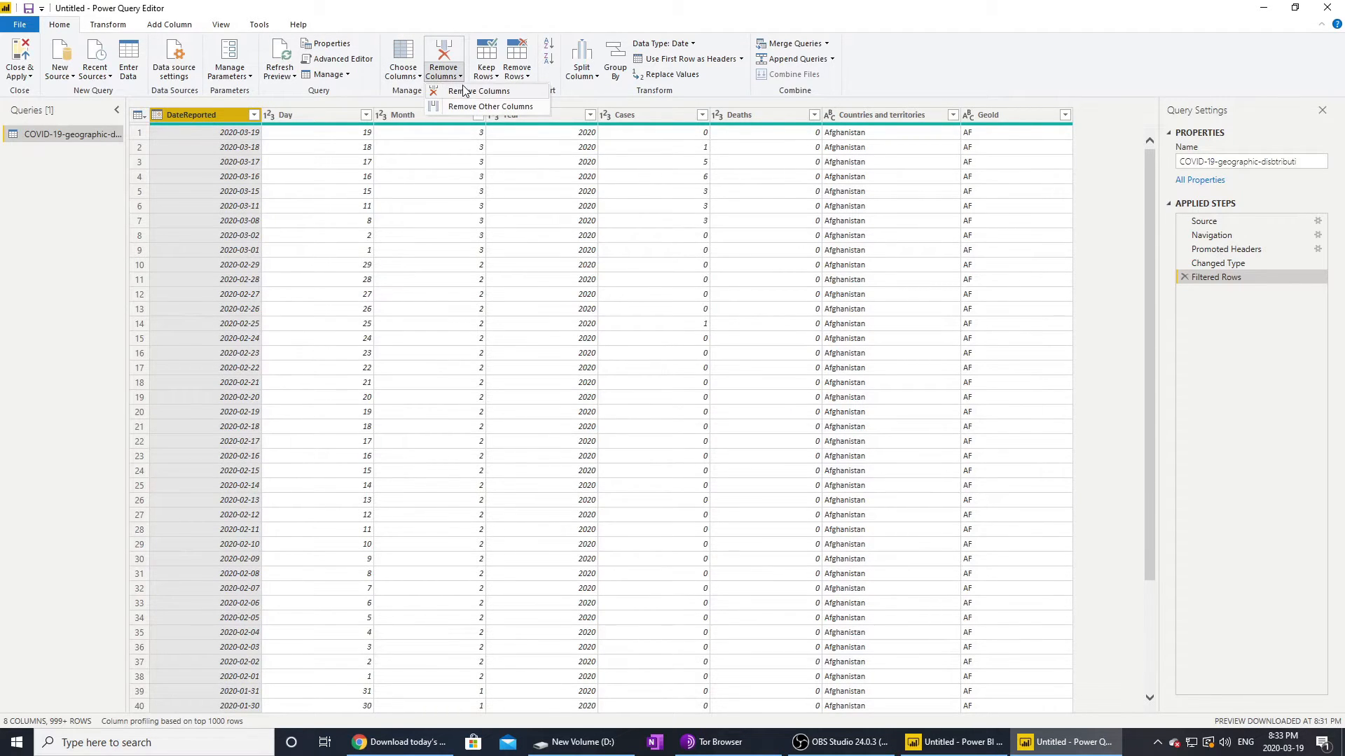
pyautogui.click(468, 93)
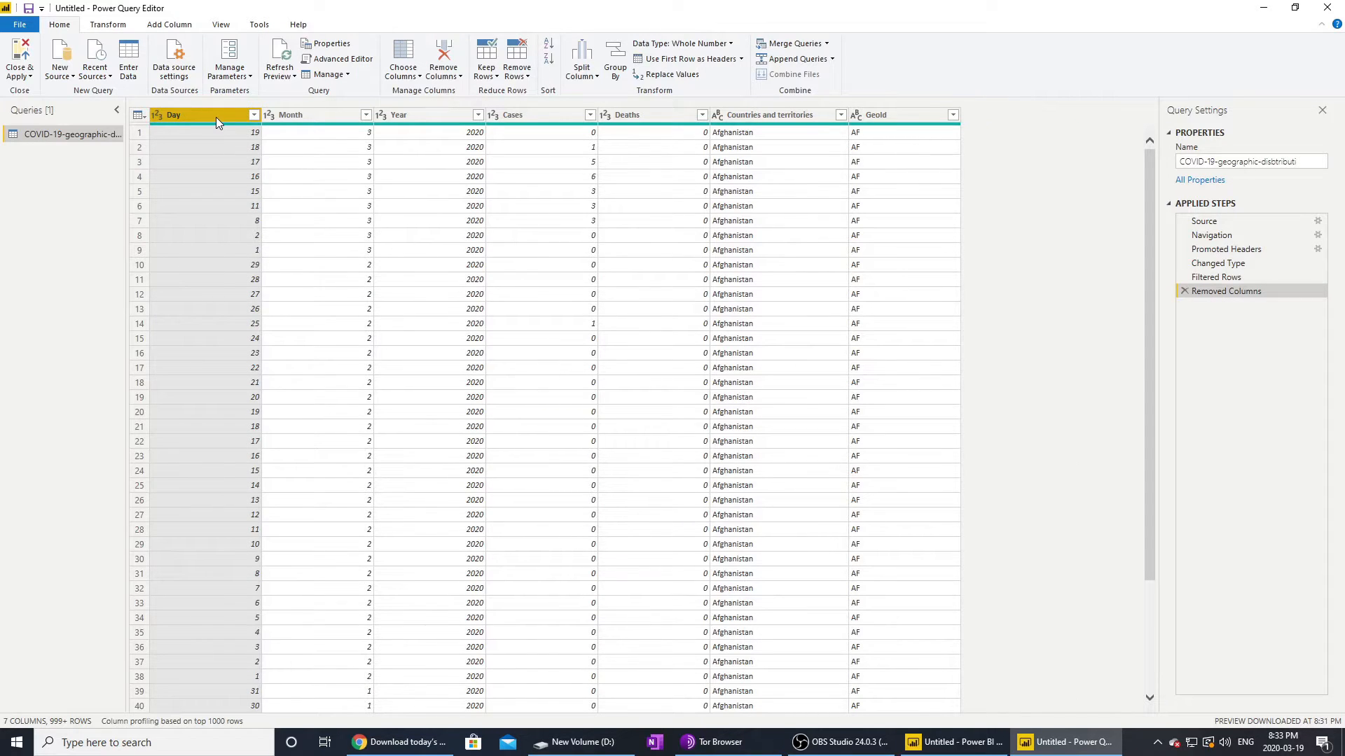
pyautogui.click(444, 55)
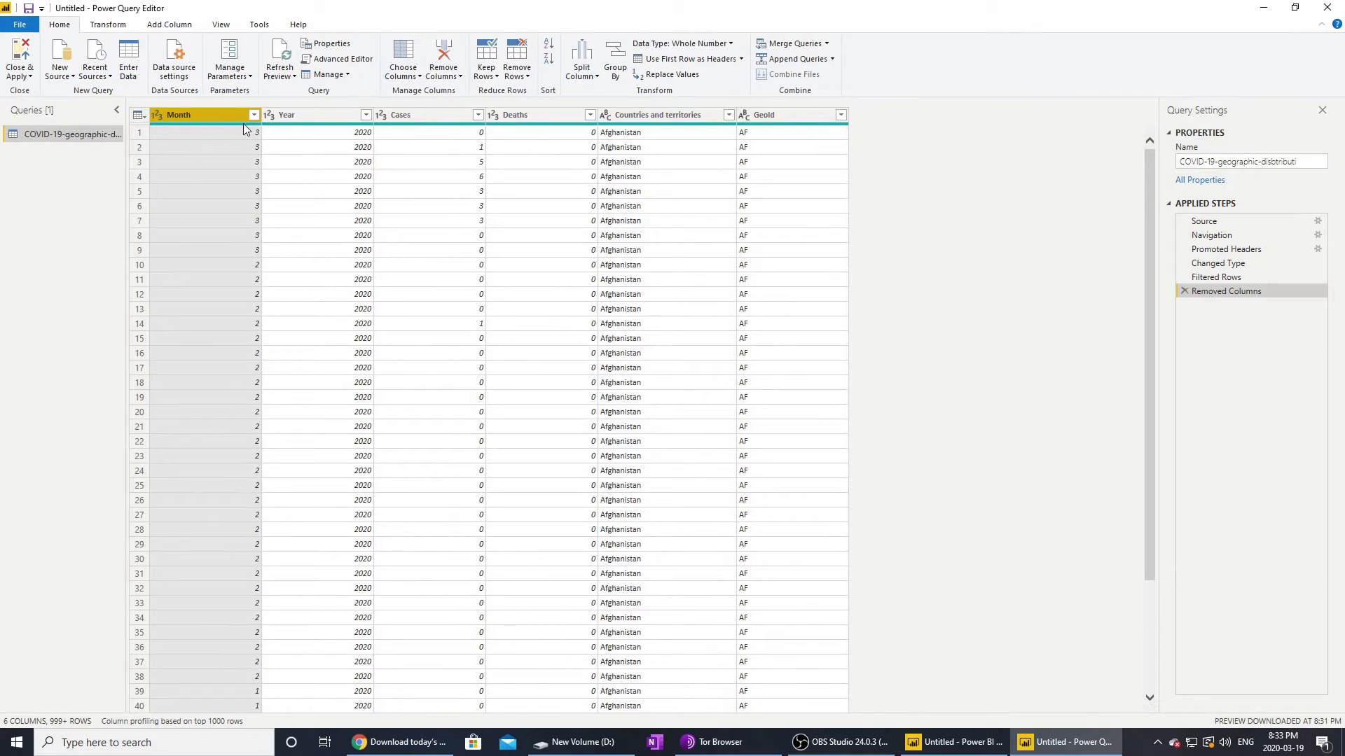
pyautogui.moveTo(245, 128)
pyautogui.click(448, 50)
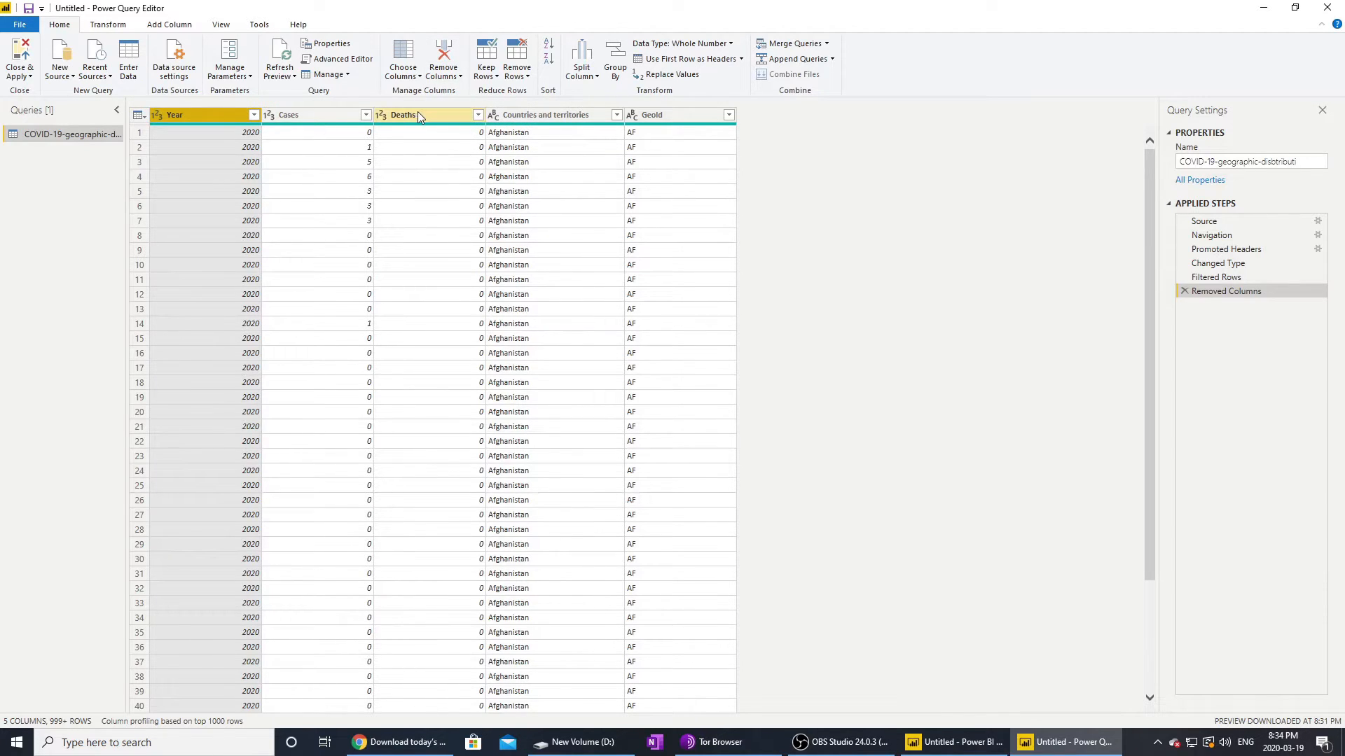
pyautogui.click(443, 52)
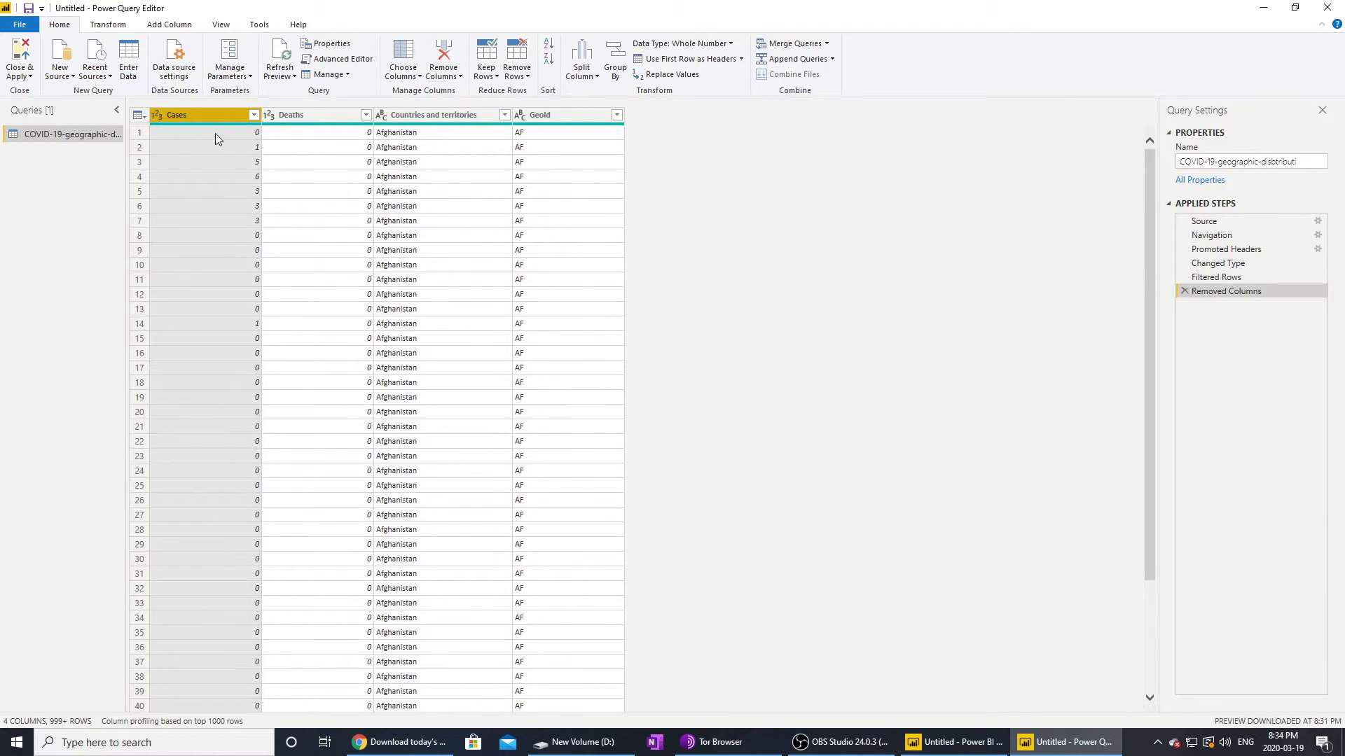
pyautogui.click(216, 133)
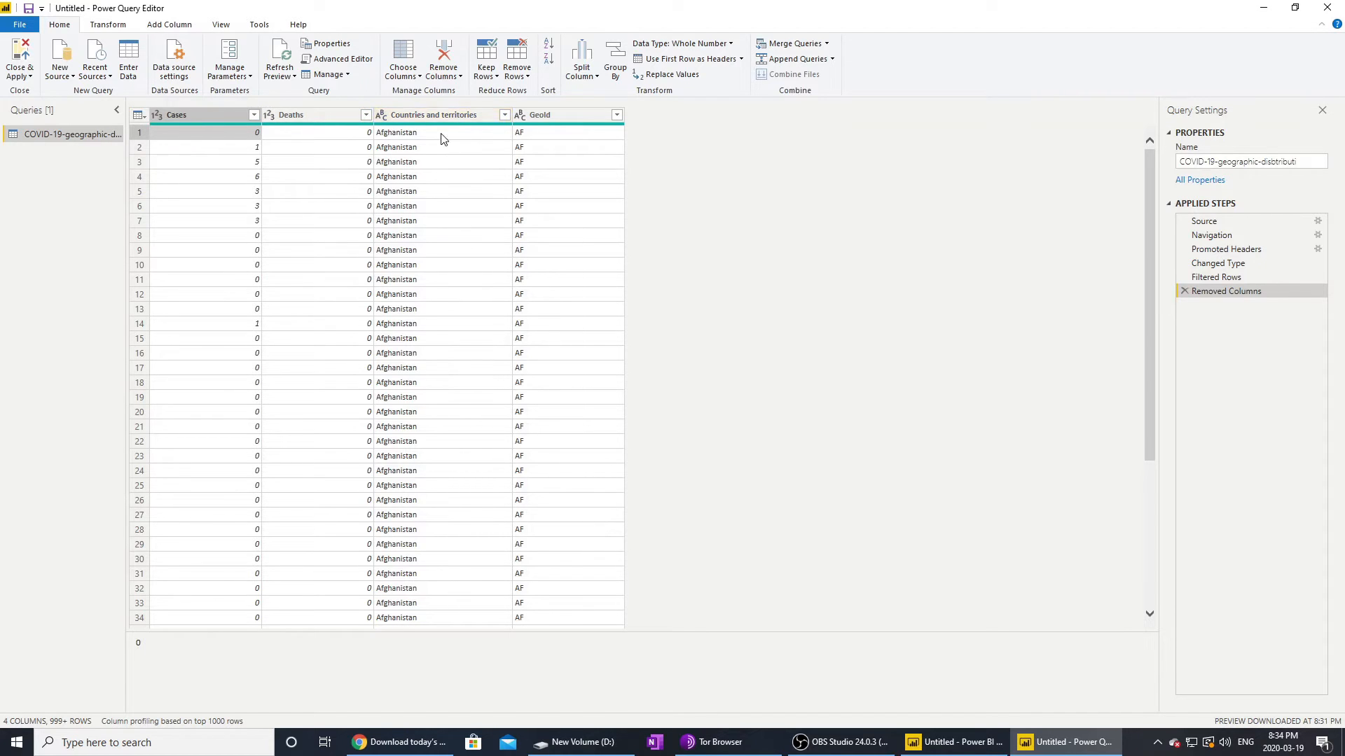
# Step: Look through the country codes in the GeoId column's filter list and close it without filtering
pyautogui.click(617, 115)
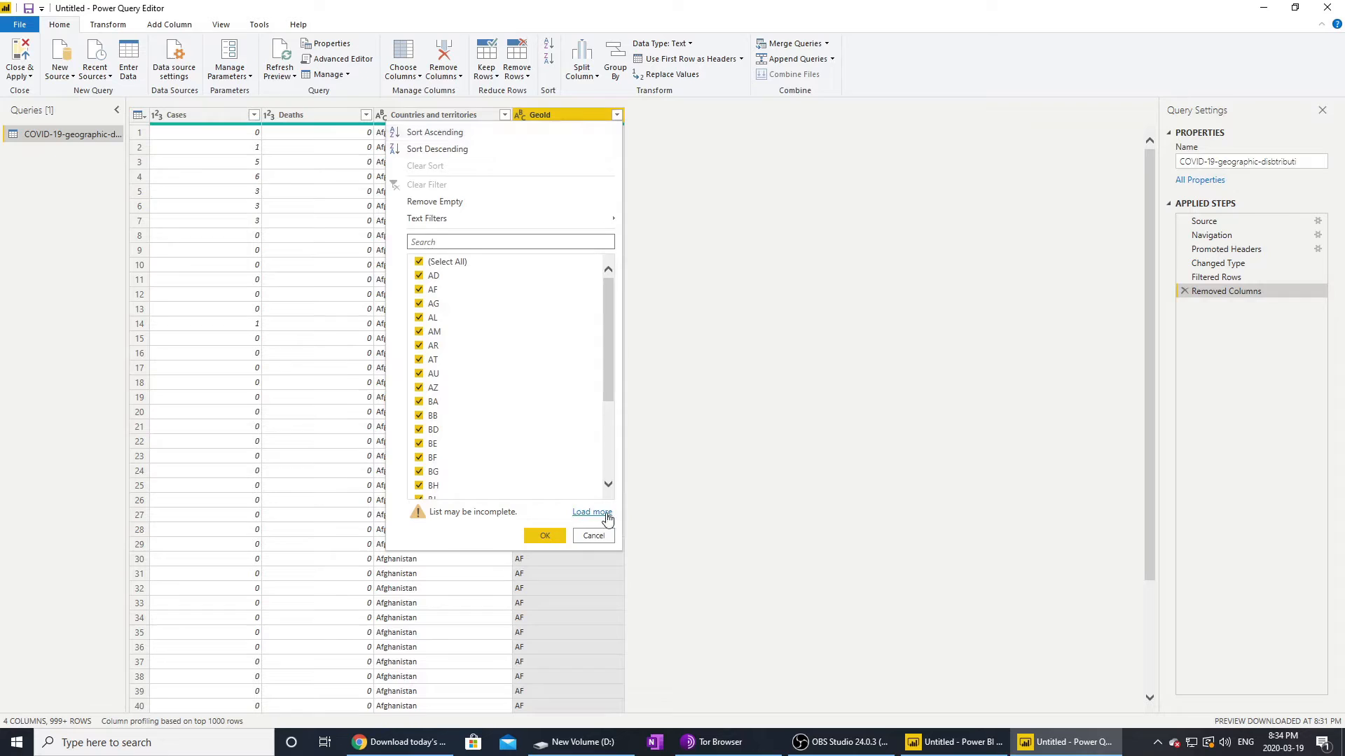
pyautogui.click(604, 540)
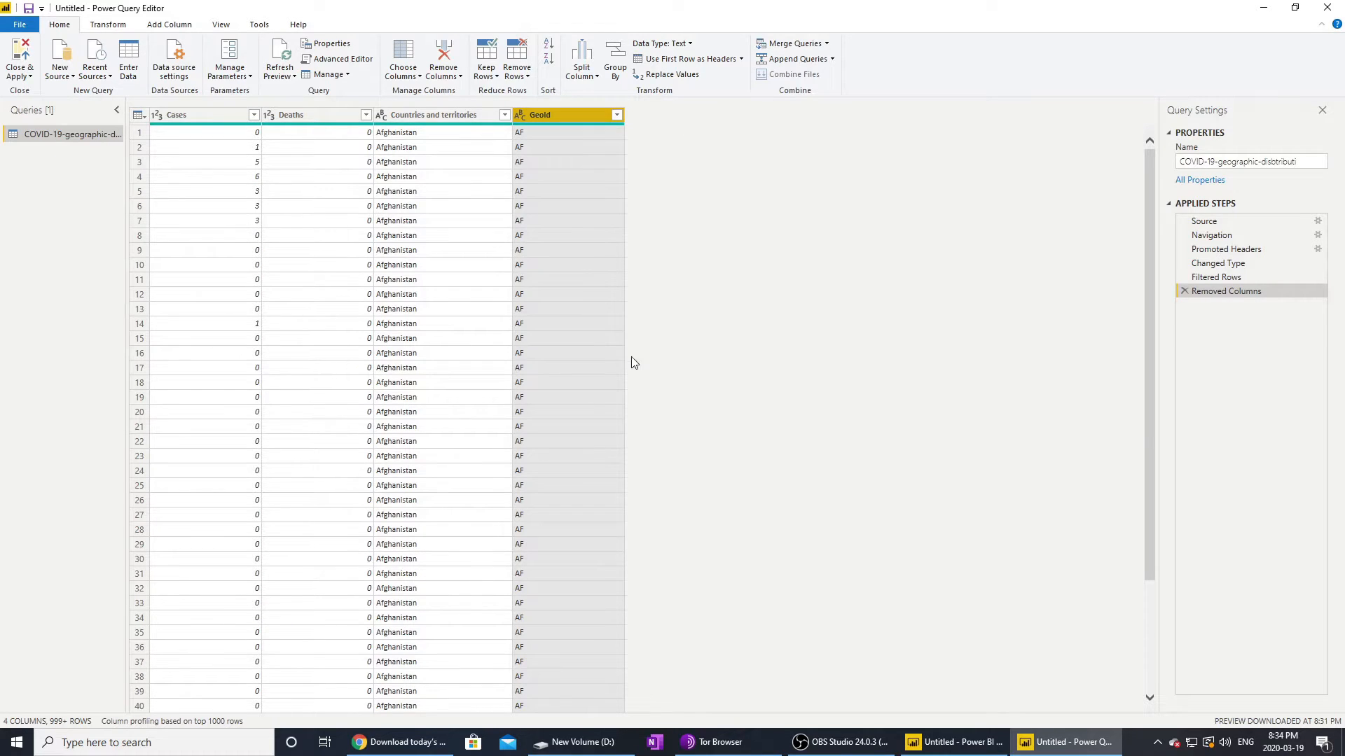
pyautogui.click(536, 133)
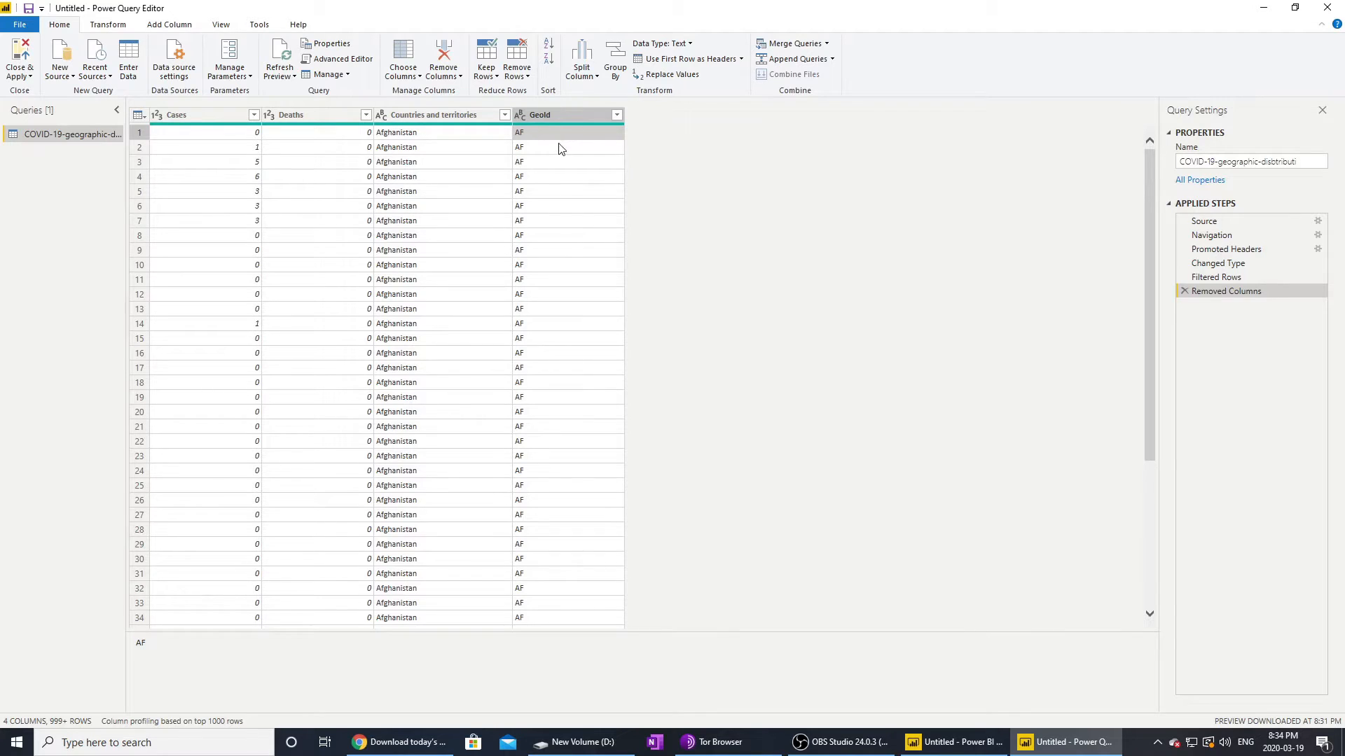
pyautogui.click(617, 115)
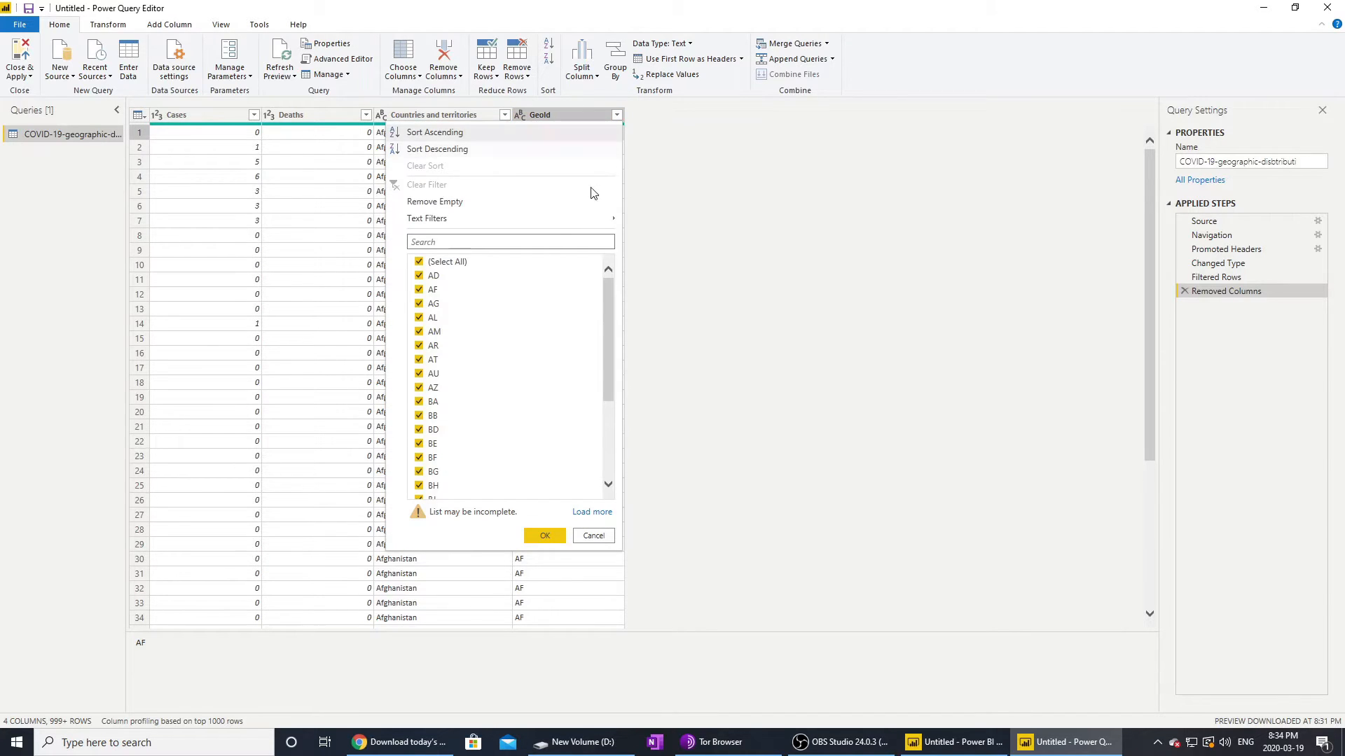
pyautogui.scroll(-5, 516, 399)
pyautogui.scroll(5, 516, 401)
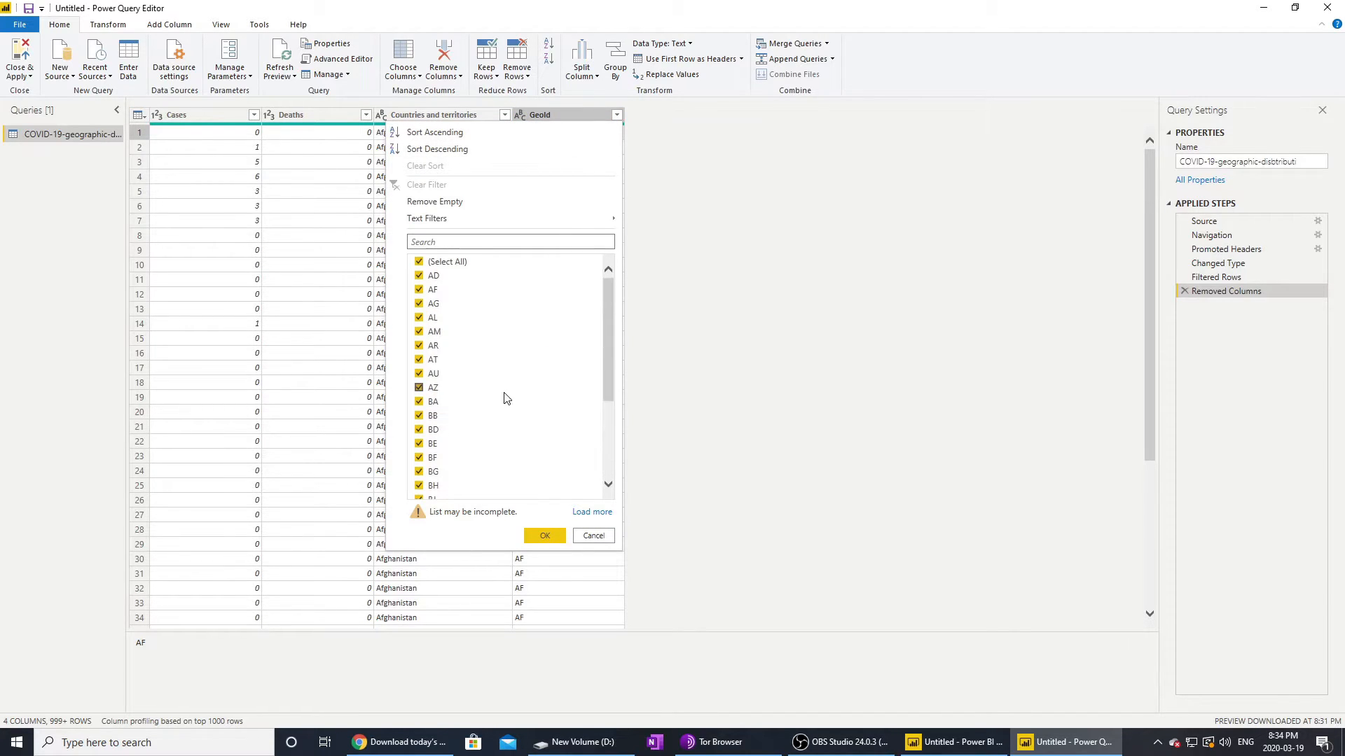
pyautogui.scroll(-4, 459, 336)
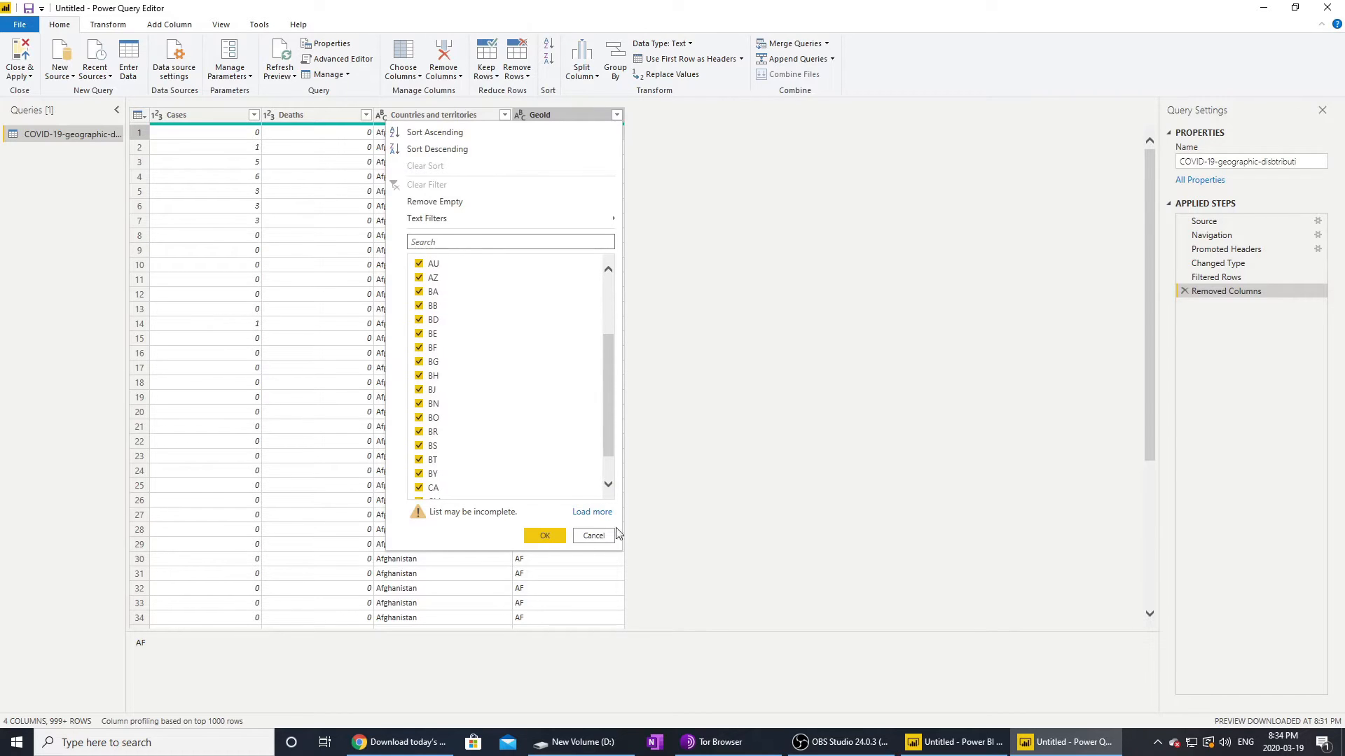
pyautogui.click(592, 536)
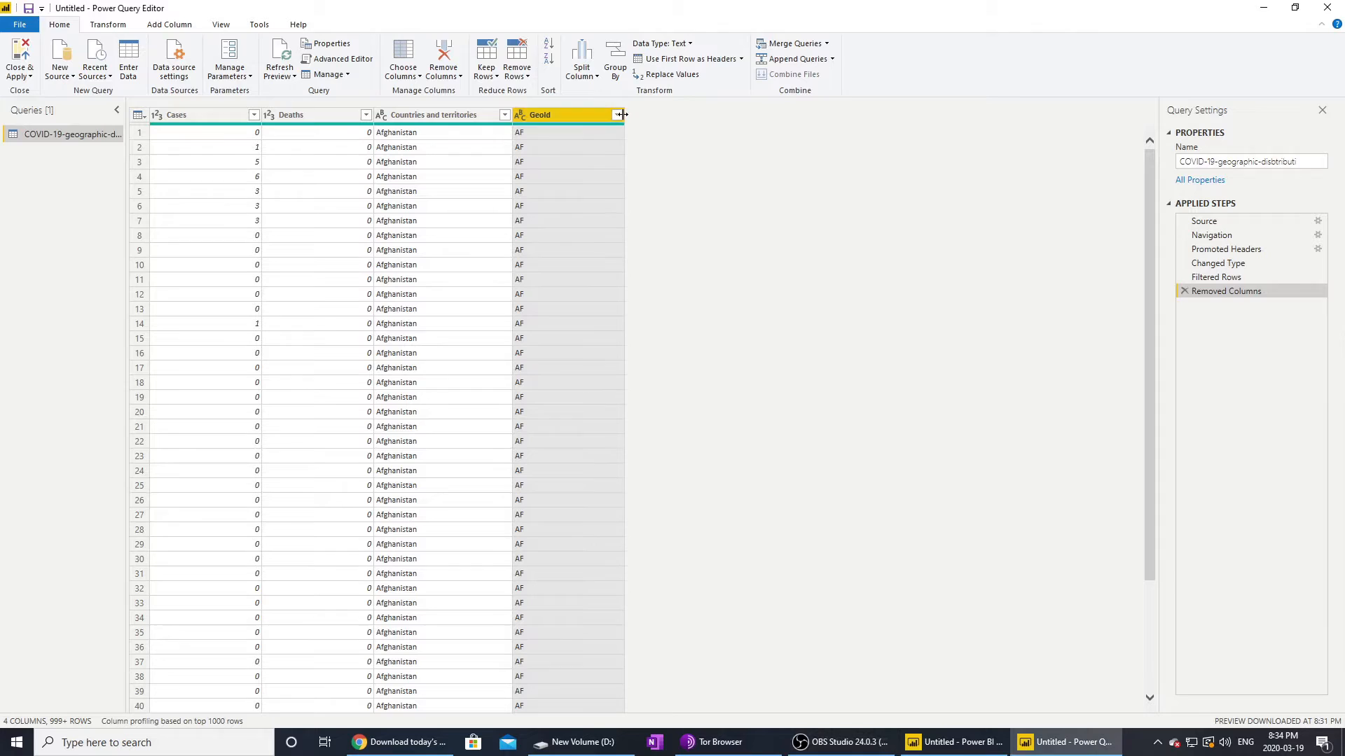
# Step: Remove the GeoId column, and close the query editor while applying the changes to the report
pyautogui.click(459, 77)
pyautogui.click(445, 63)
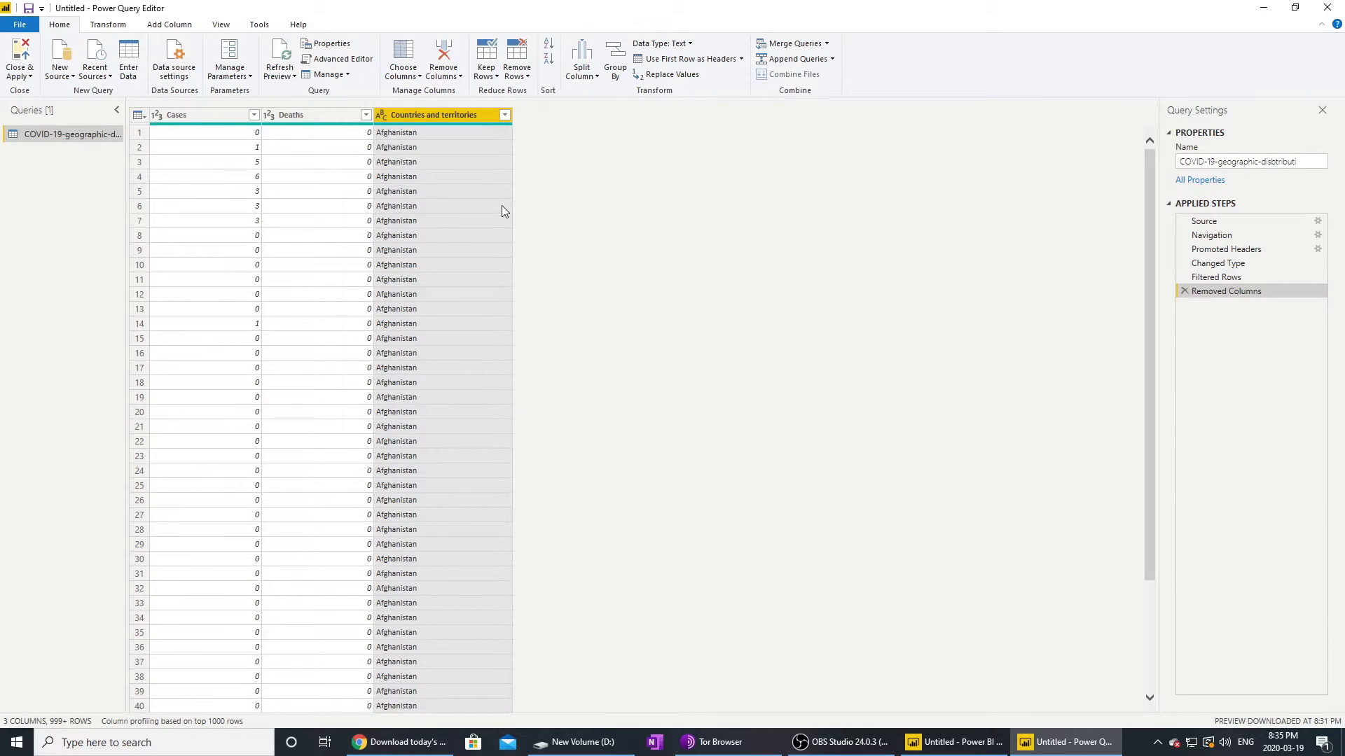
pyautogui.click(14, 56)
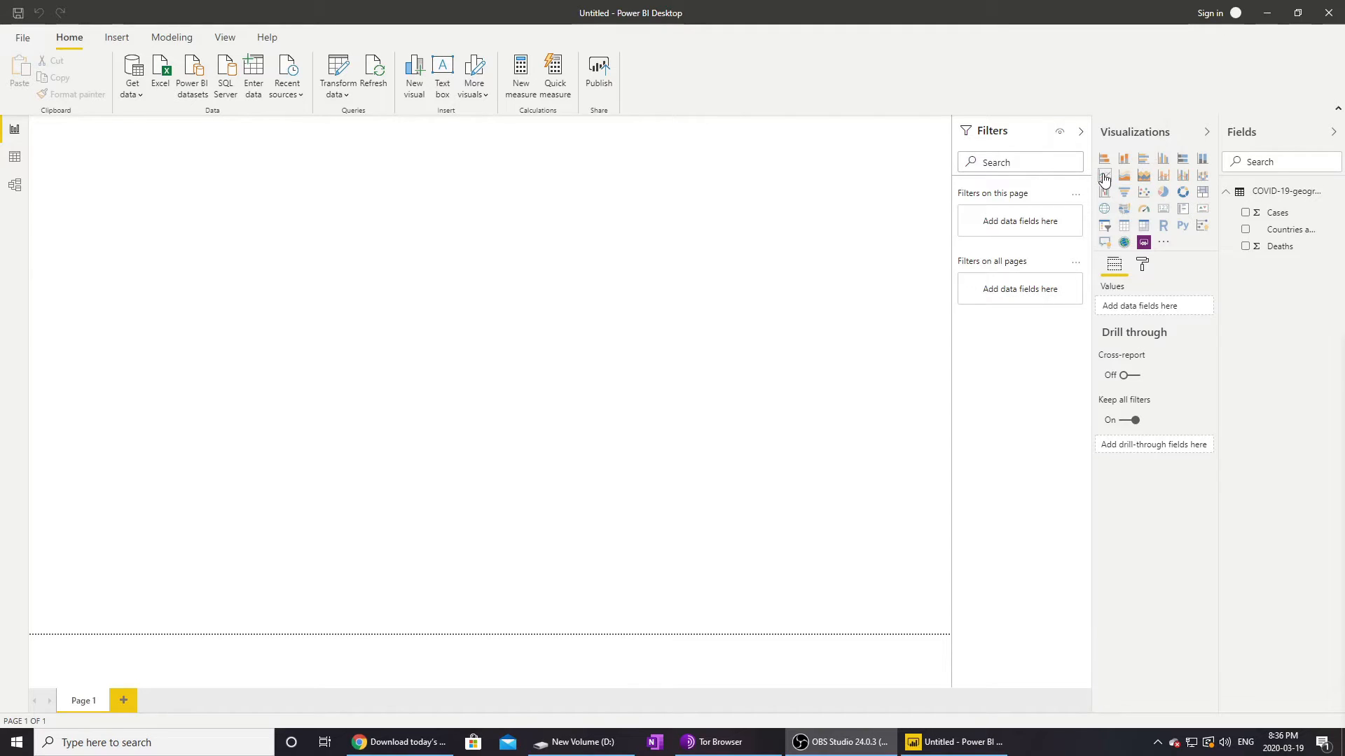
# Step: Try a filled map visual on the empty report page, enlarge it, and delete it
pyautogui.click(1123, 212)
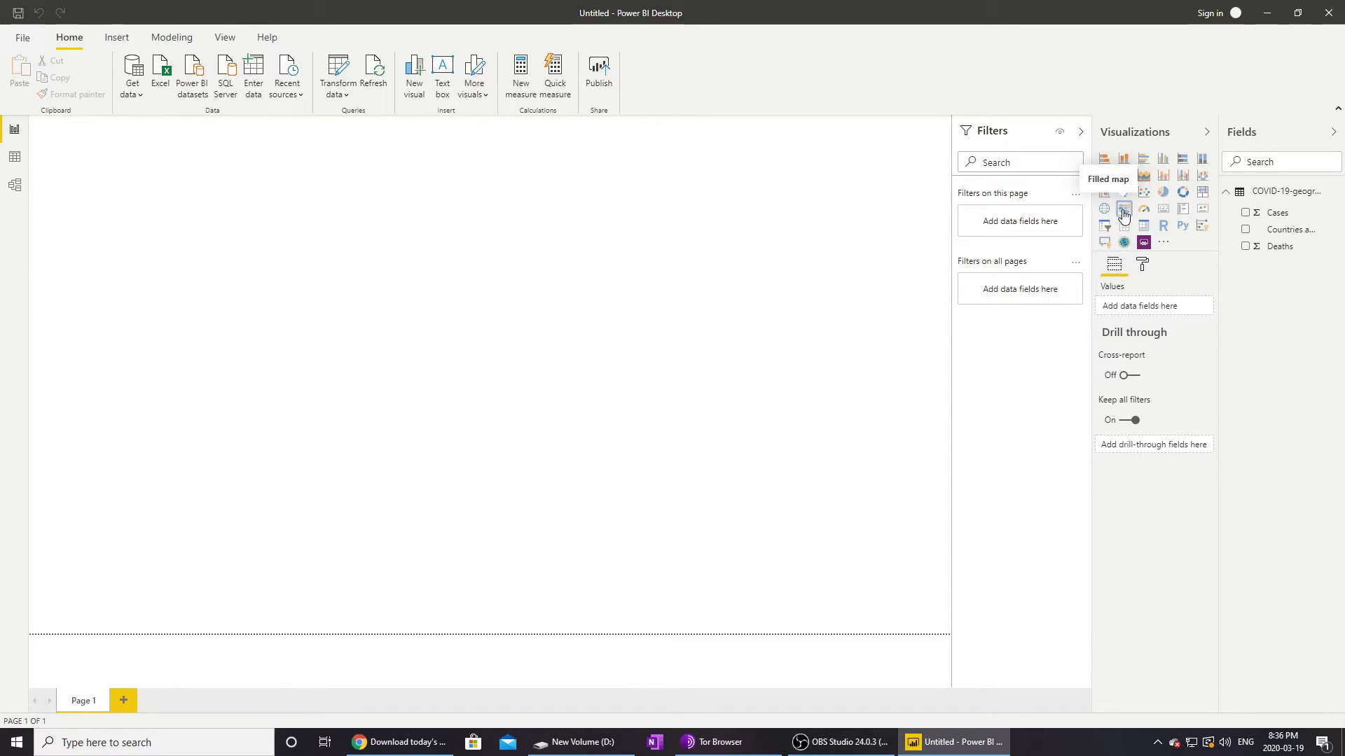
pyautogui.click(486, 414)
pyautogui.click(235, 313)
pyautogui.moveTo(235, 313); pyautogui.dragTo(645, 463)
pyautogui.click(785, 420)
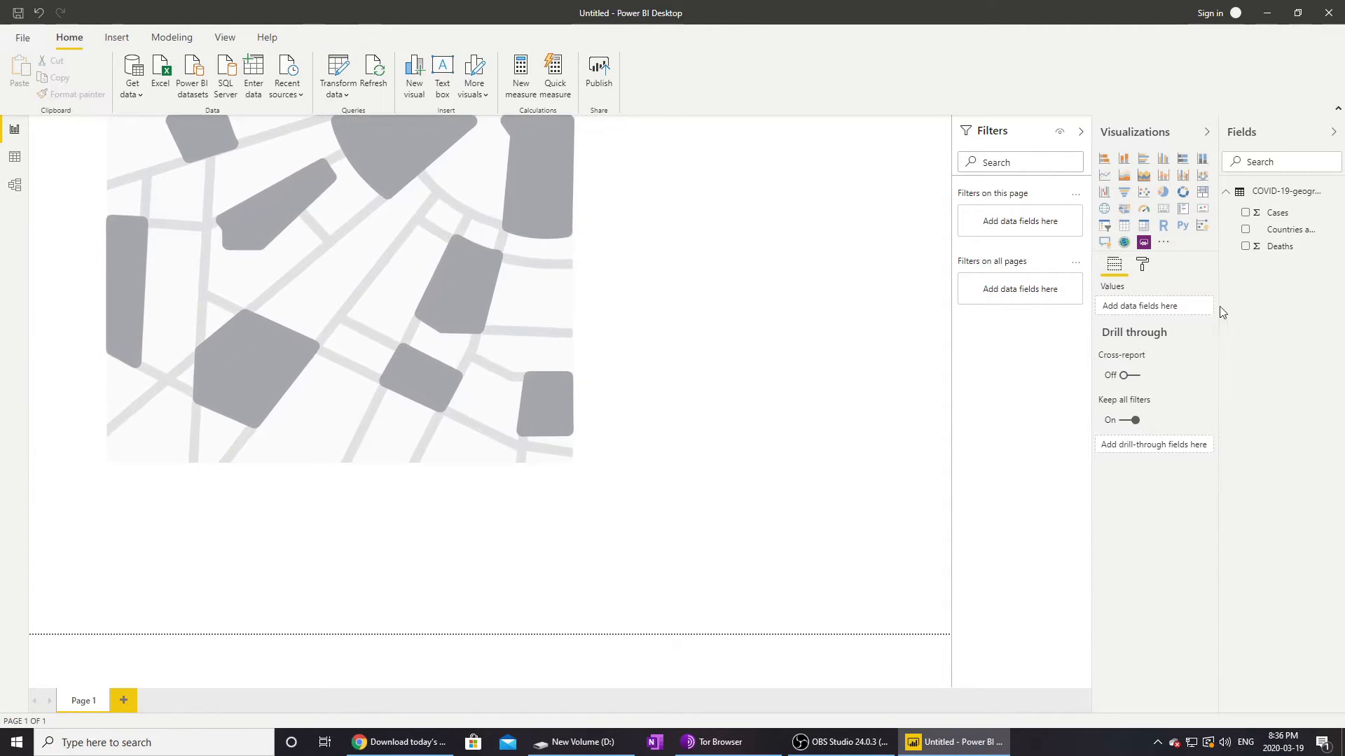
pyautogui.click(390, 252)
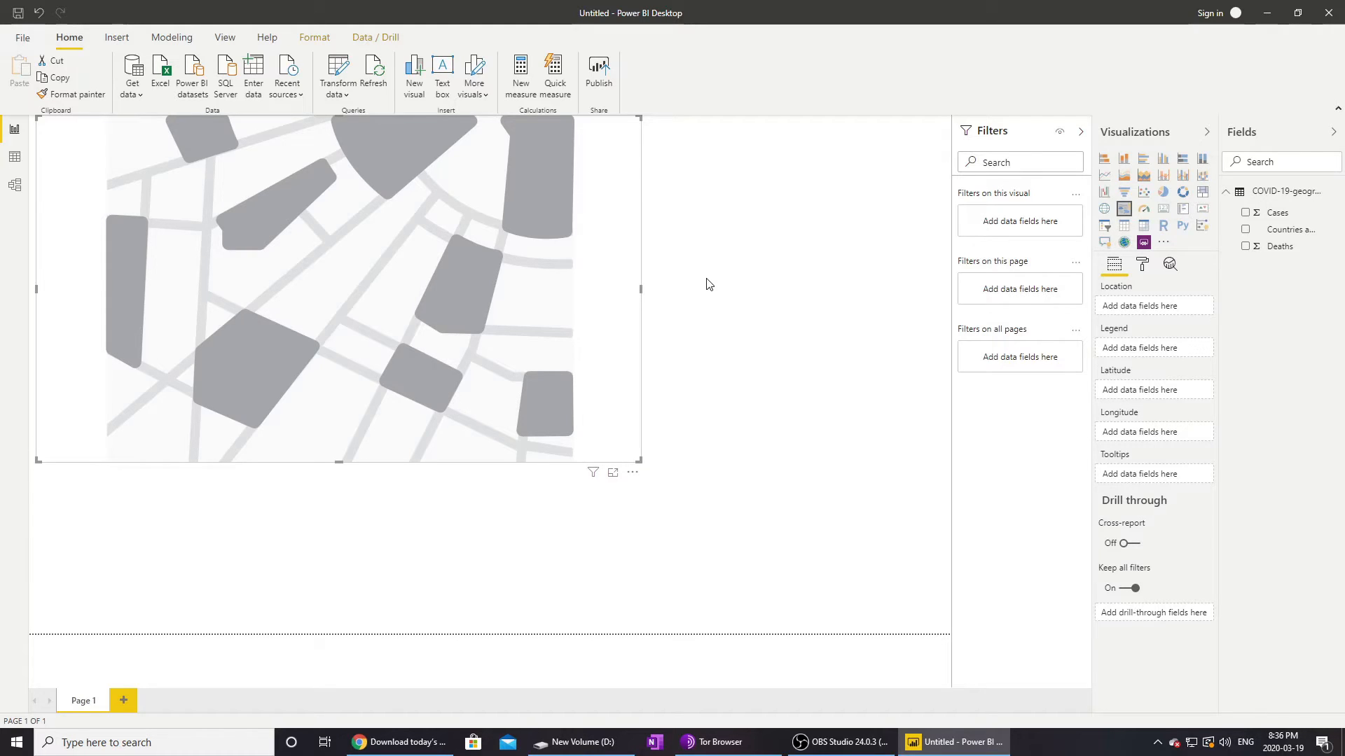
pyautogui.press('Delete')
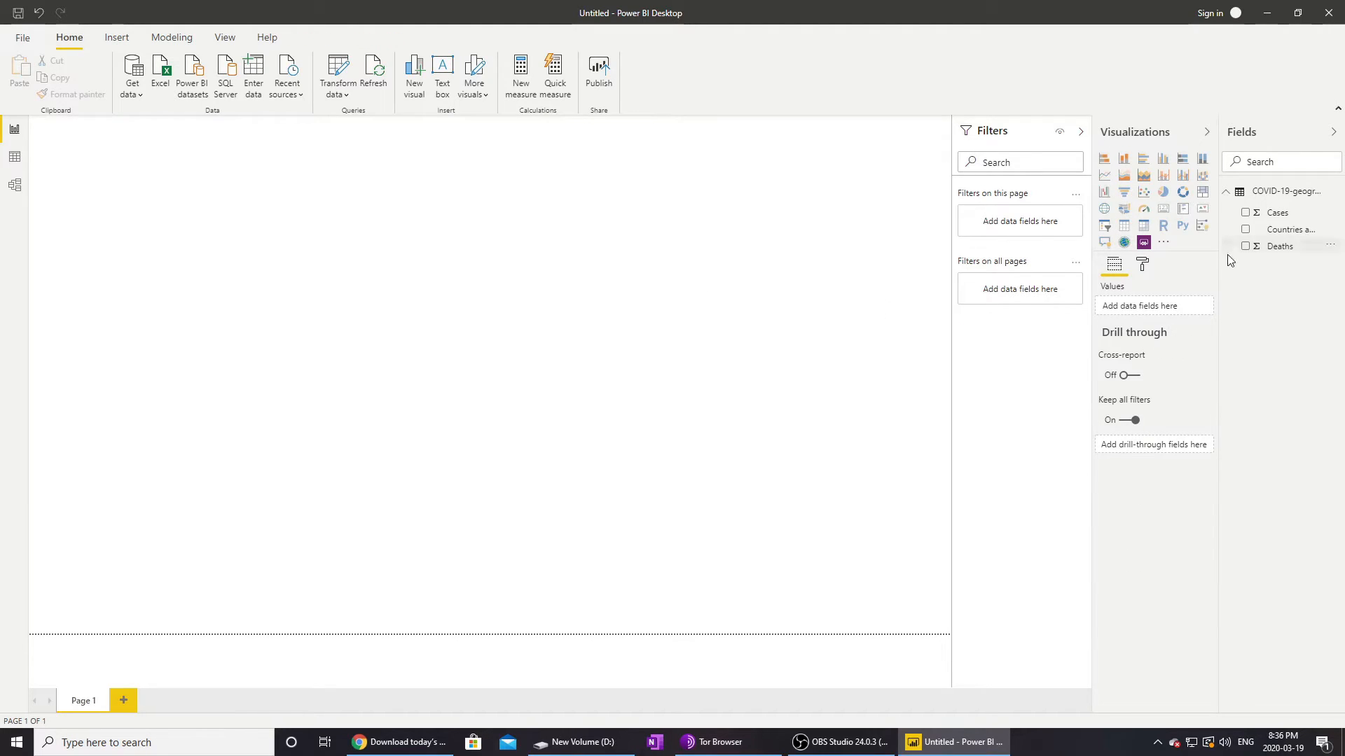
# Step: Add a line chart to the report page and enlarge it to fill most of the canvas
pyautogui.click(1107, 179)
pyautogui.moveTo(236, 313); pyautogui.dragTo(822, 612)
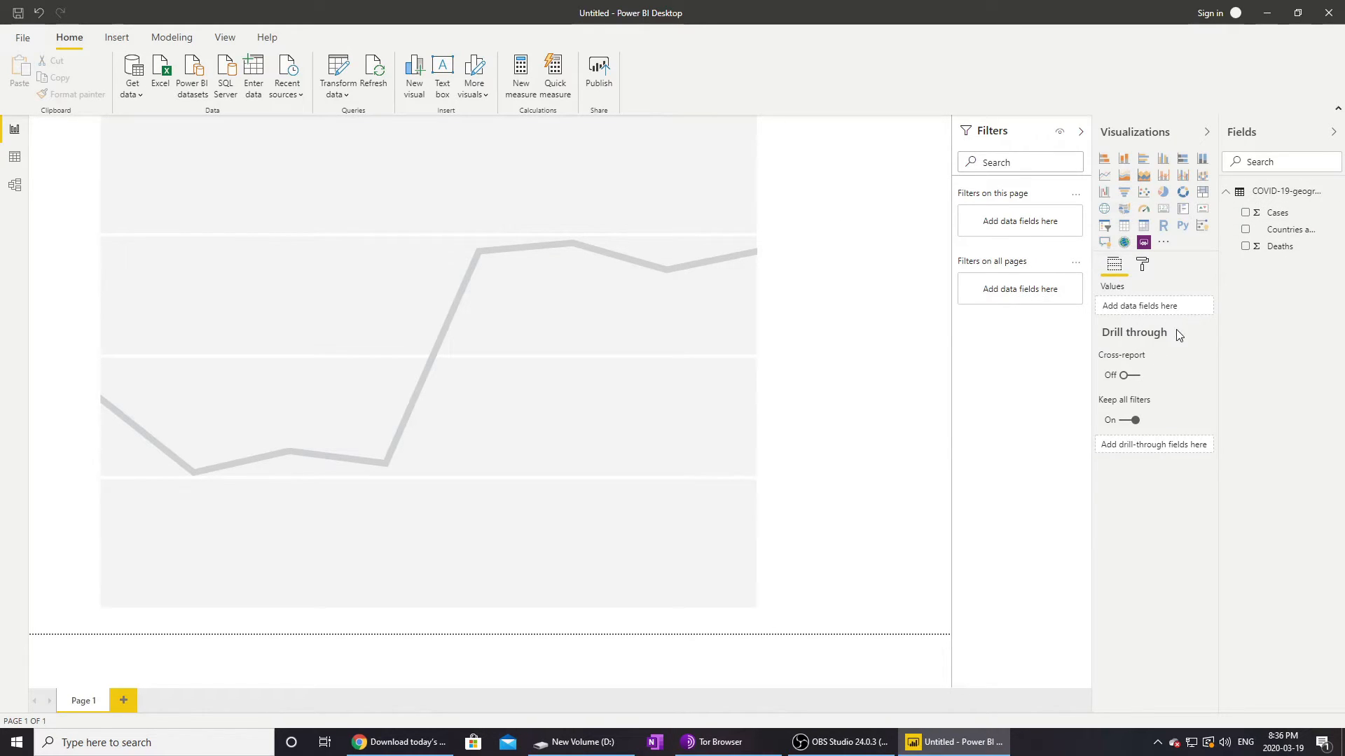
pyautogui.click(727, 295)
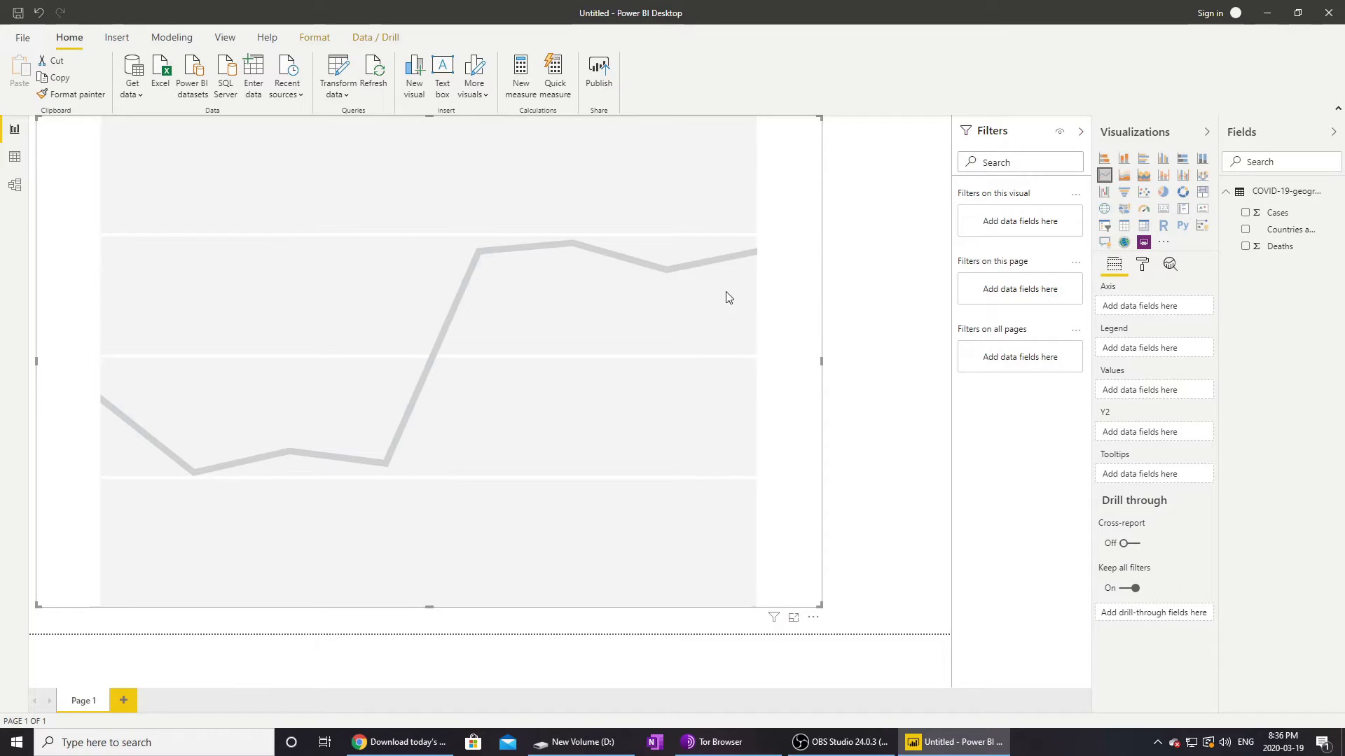
pyautogui.click(900, 297)
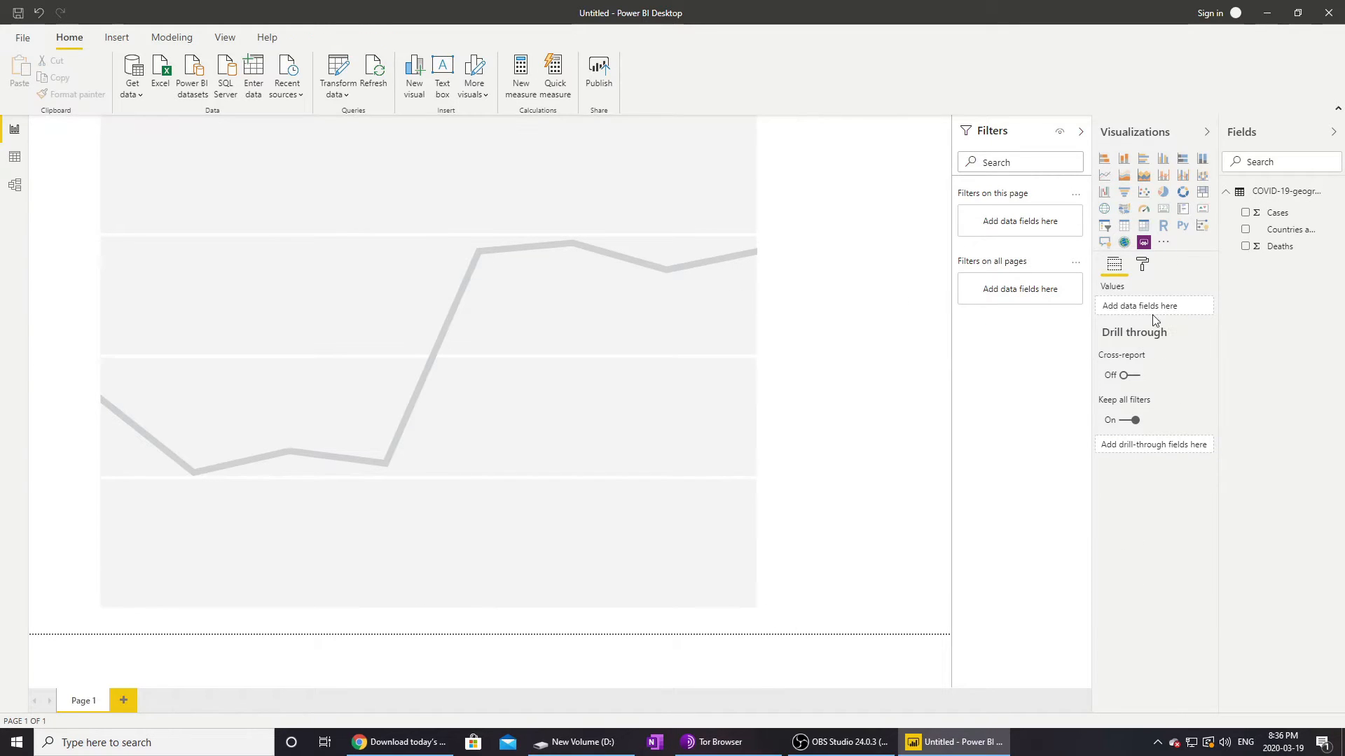
# Step: Assign Cases to the line chart's values, Deaths to its Y2 secondary values and Countries and territories to its axis
pyautogui.click(599, 379)
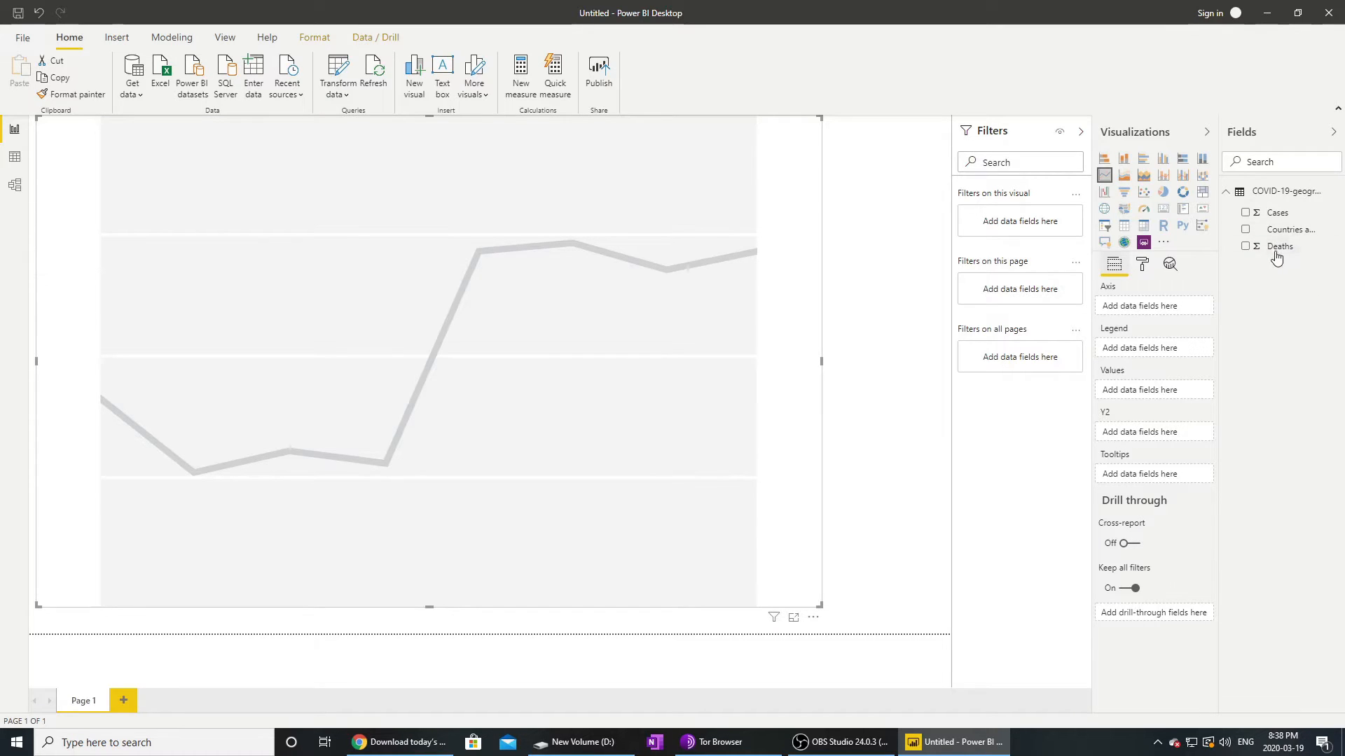
pyautogui.moveTo(1277, 213); pyautogui.dragTo(1166, 396)
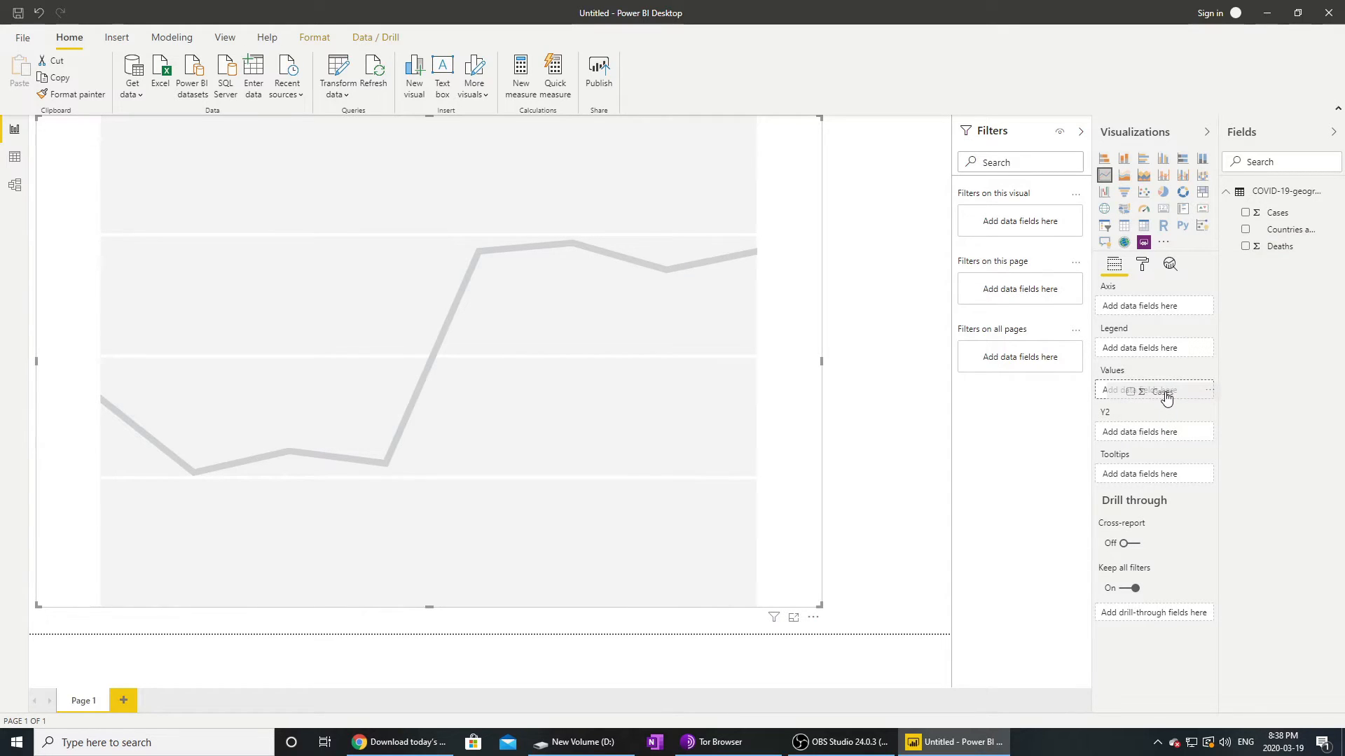
pyautogui.moveTo(1166, 397); pyautogui.dragTo(1166, 396)
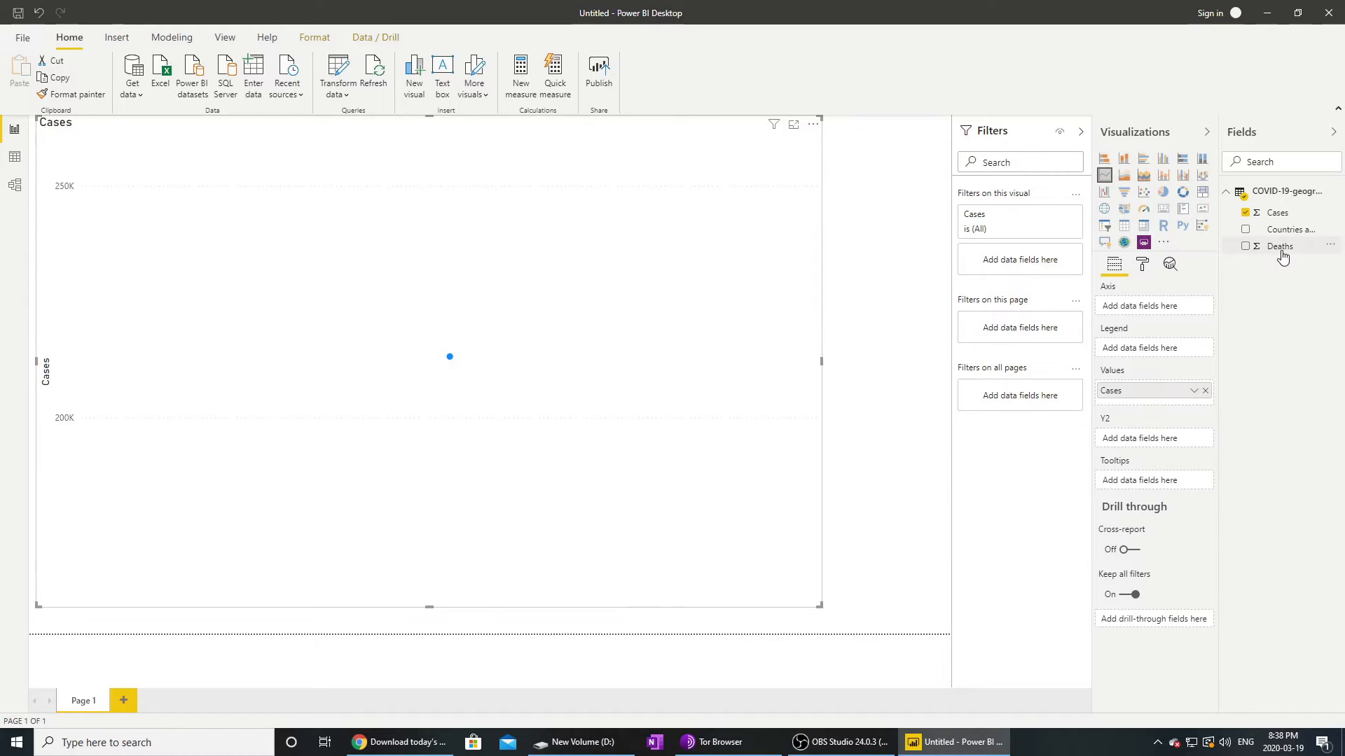
pyautogui.moveTo(1281, 251); pyautogui.dragTo(1157, 448)
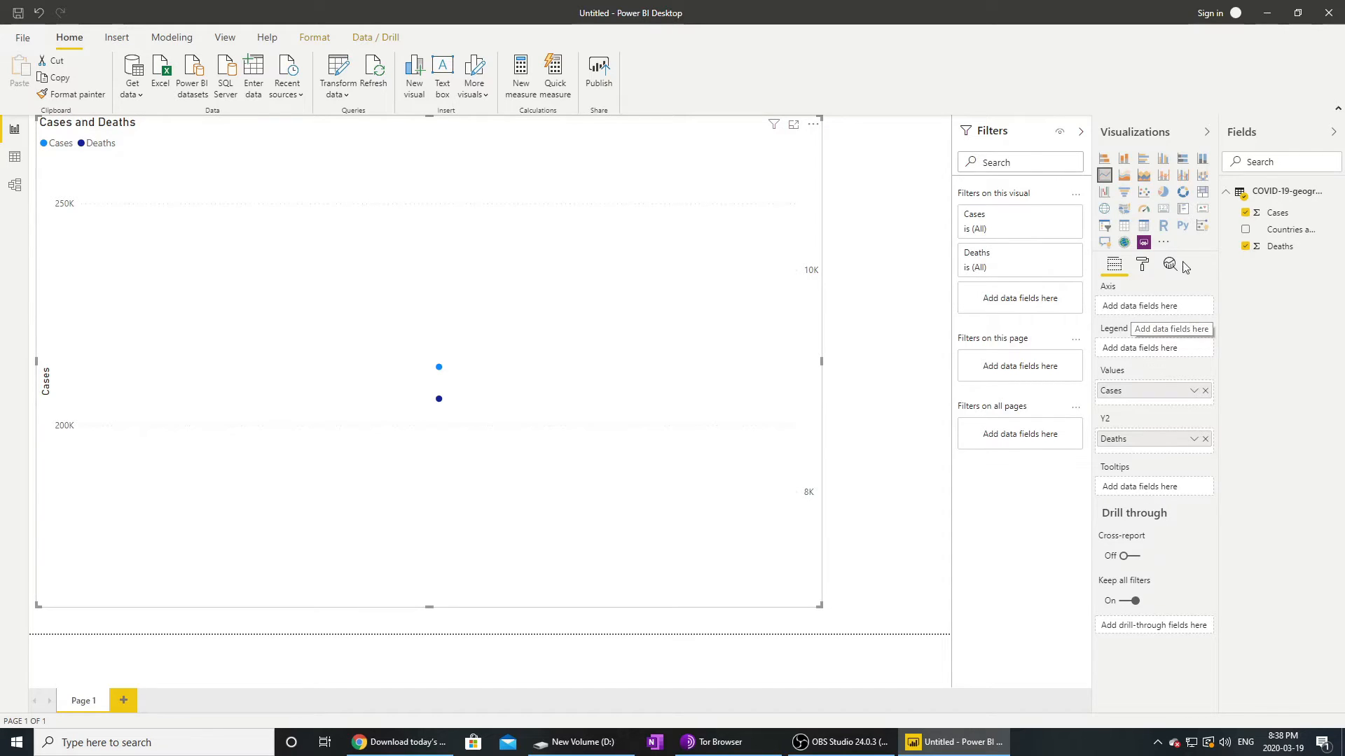
pyautogui.moveTo(1287, 235); pyautogui.dragTo(1159, 315)
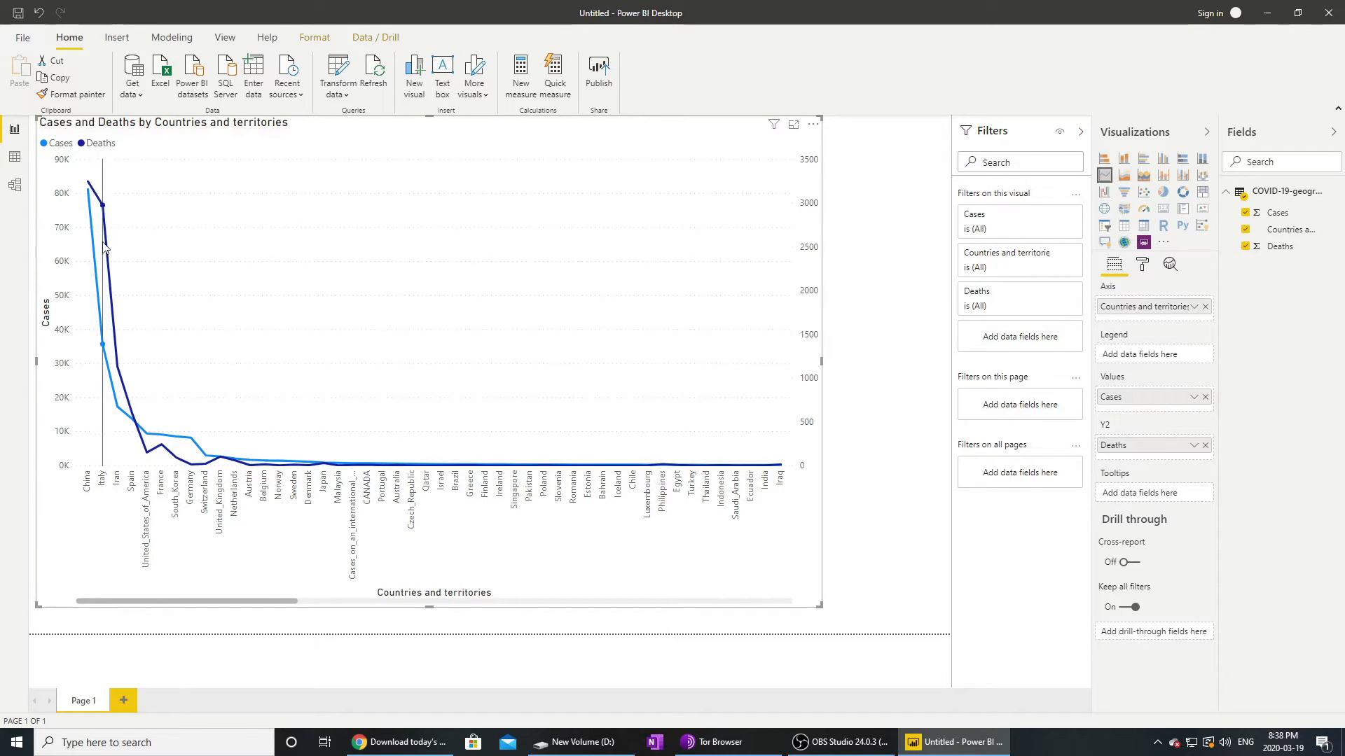
# Step: Inspect the cases and deaths of individual countries along the line chart
pyautogui.moveTo(726, 435)
pyautogui.moveTo(441, 471)
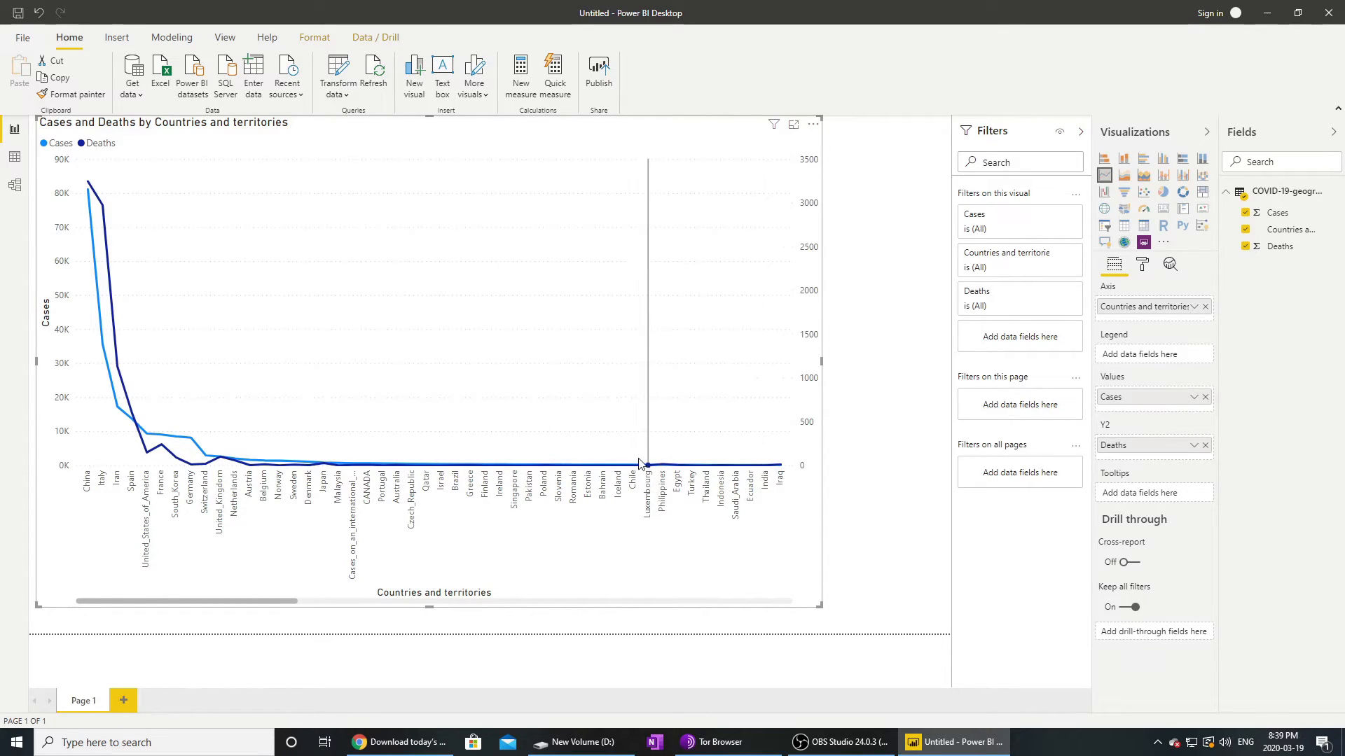
pyautogui.moveTo(384, 453)
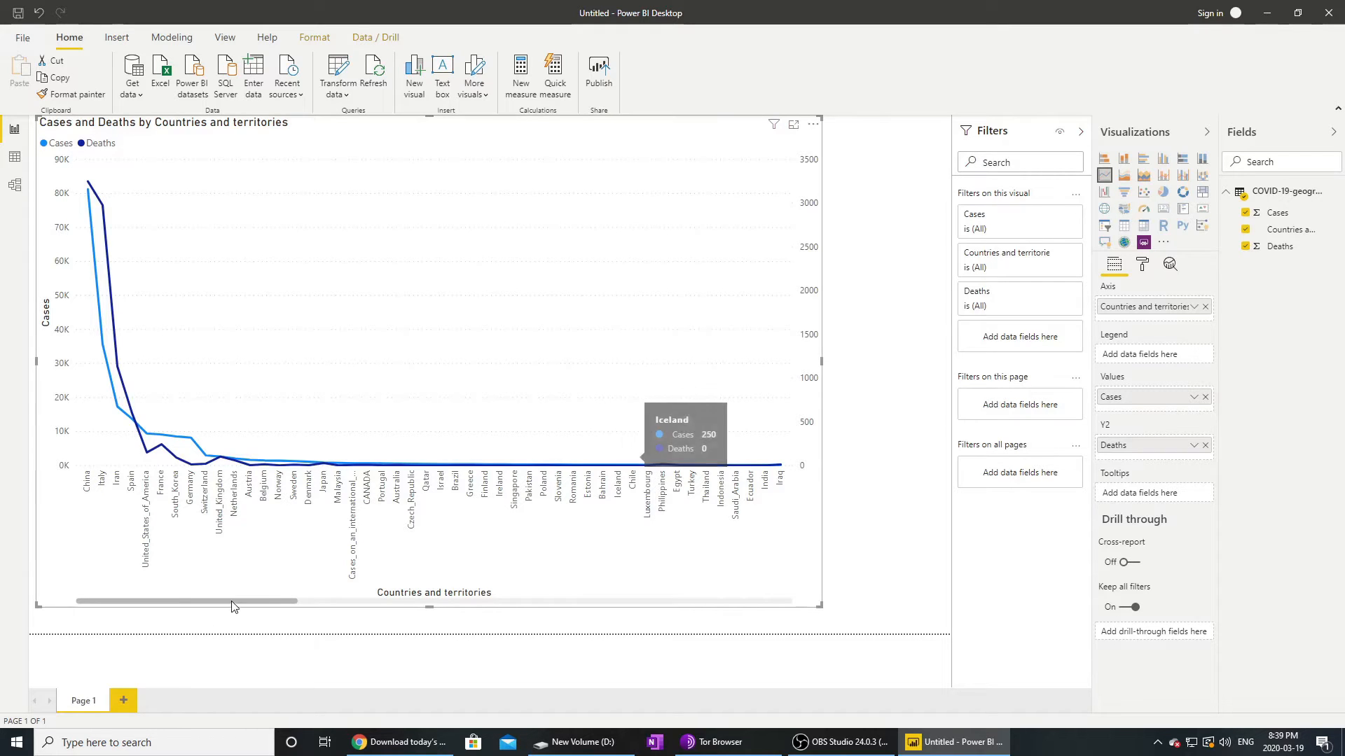
# Step: Look through the countries along the line chart's horizontal axis and return to the start
pyautogui.moveTo(234, 599)
pyautogui.mouseDown()
pyautogui.moveTo(799, 609)
pyautogui.moveTo(243, 609)
pyautogui.mouseUp()
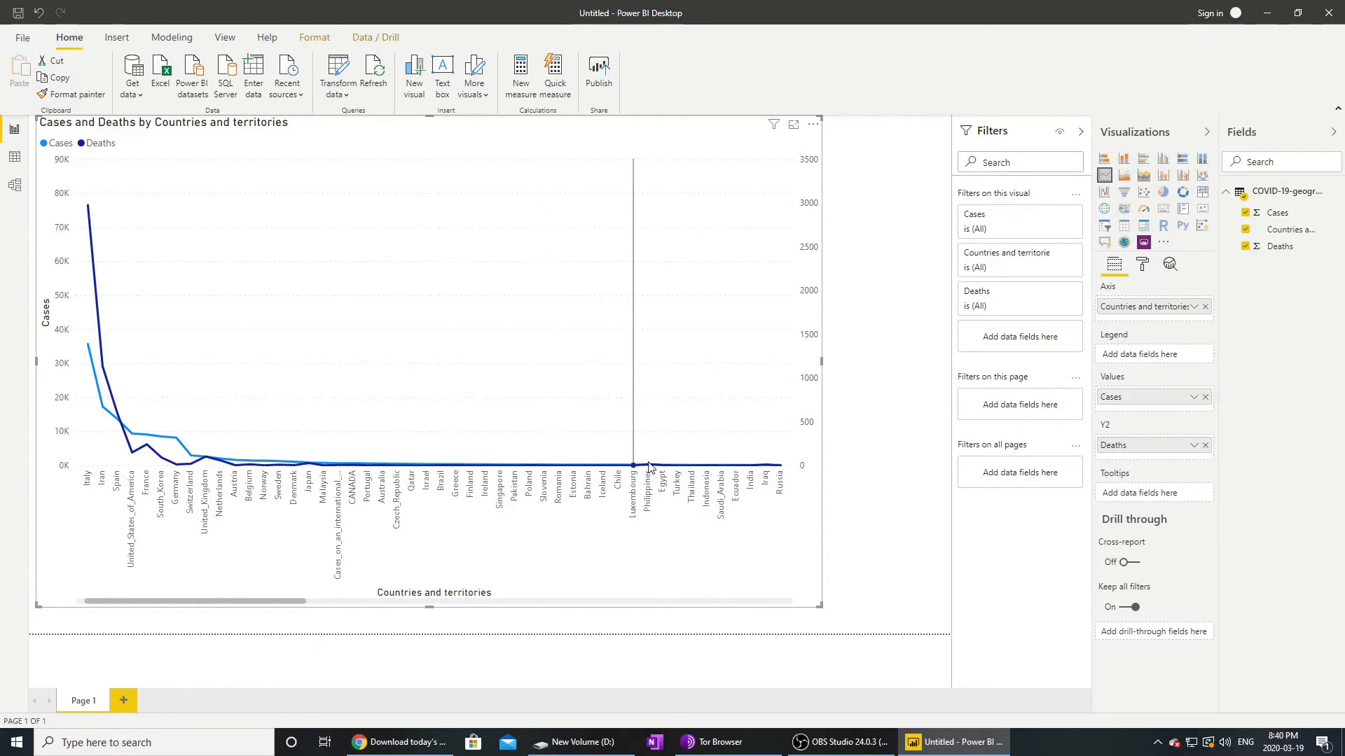
pyautogui.moveTo(287, 602); pyautogui.dragTo(198, 621)
pyautogui.click(198, 621)
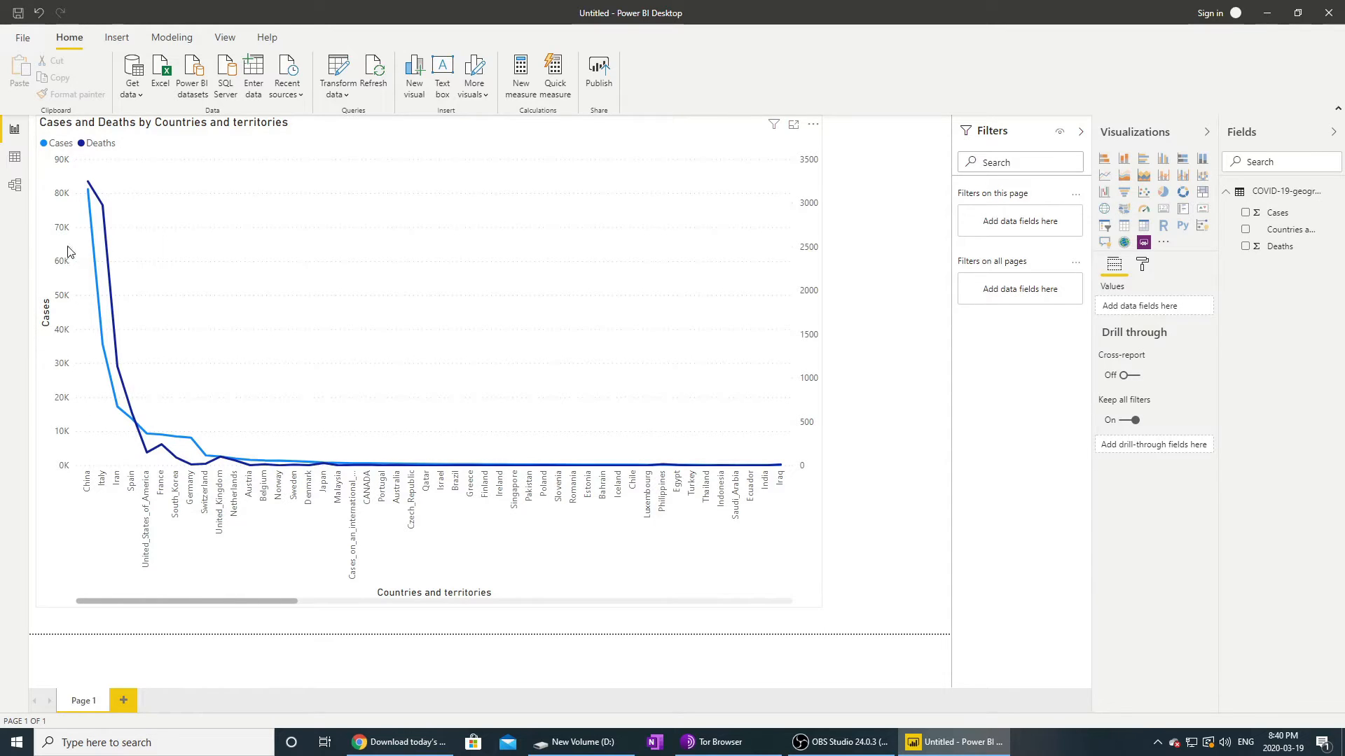
pyautogui.moveTo(287, 604); pyautogui.dragTo(207, 591)
pyautogui.click(141, 591)
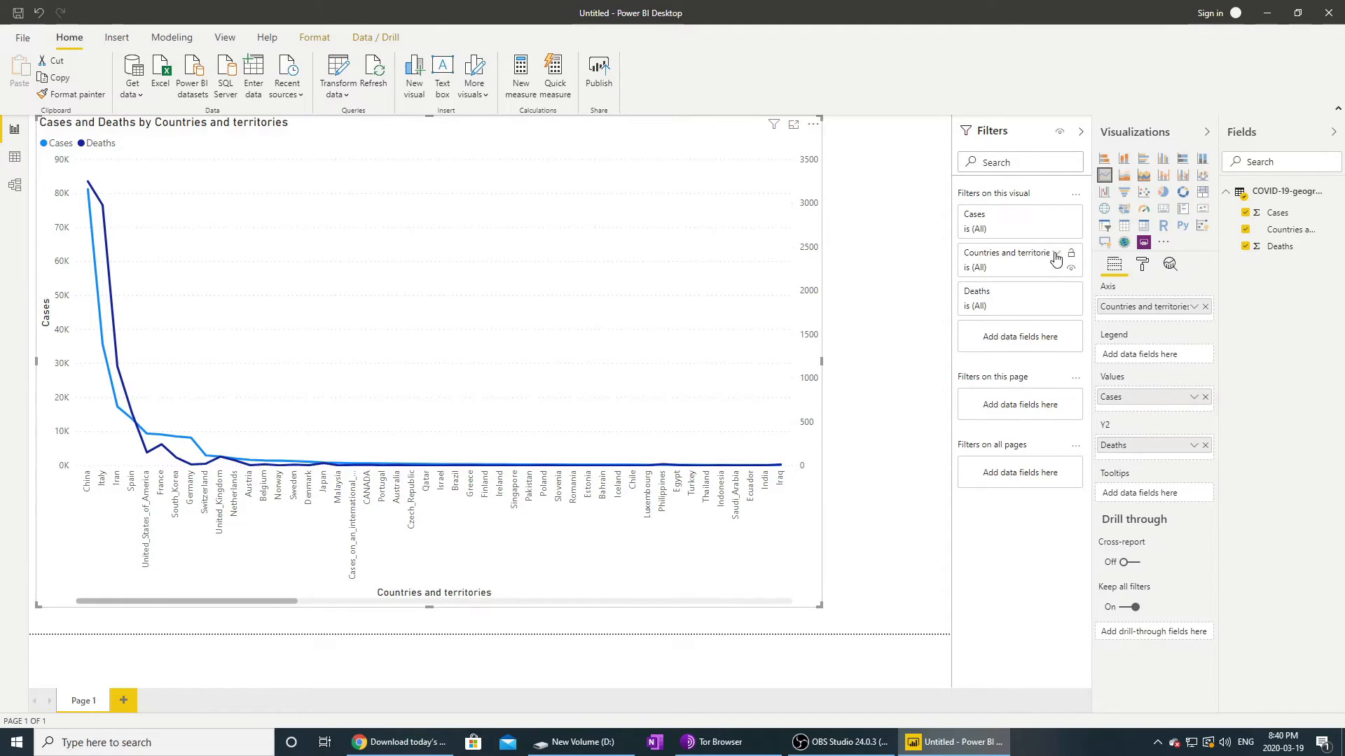
# Step: Filter the line chart to countries whose Deaths value is greater than or equal to 50
pyautogui.click(1055, 293)
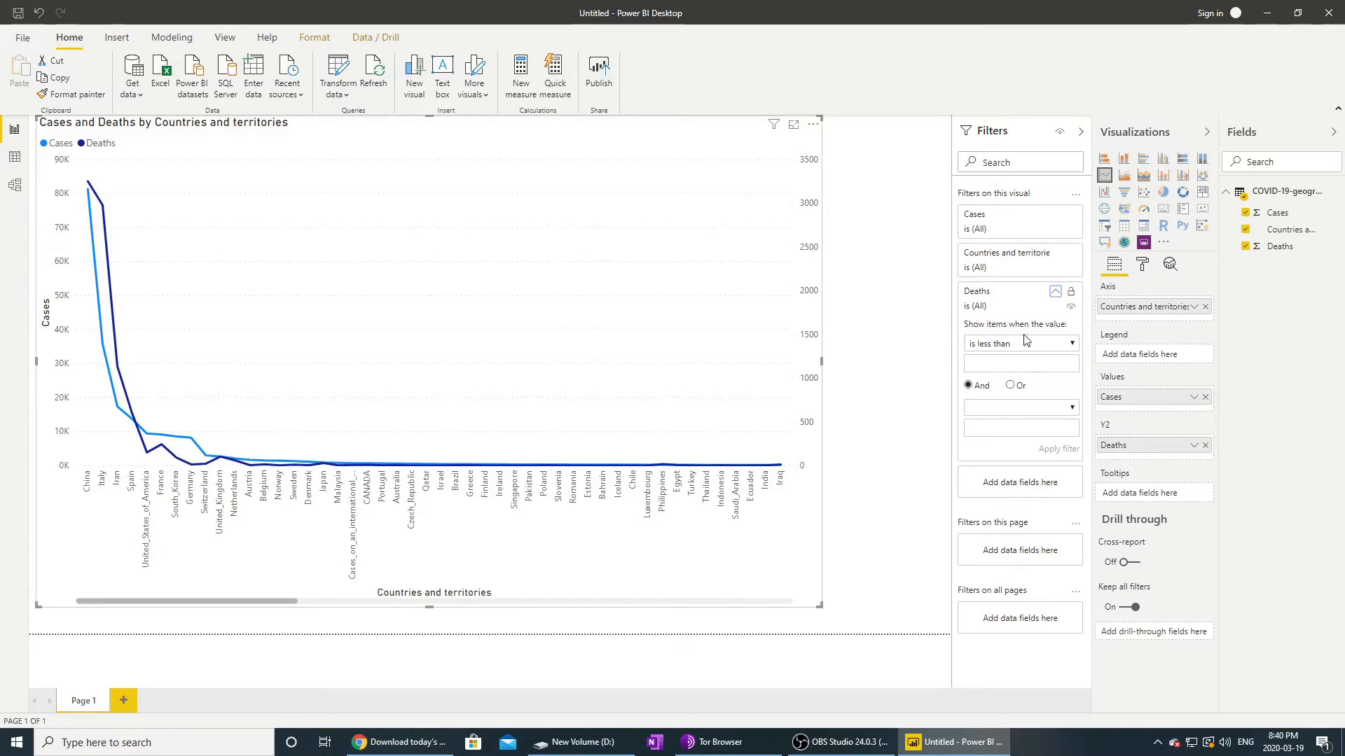
pyautogui.click(1073, 345)
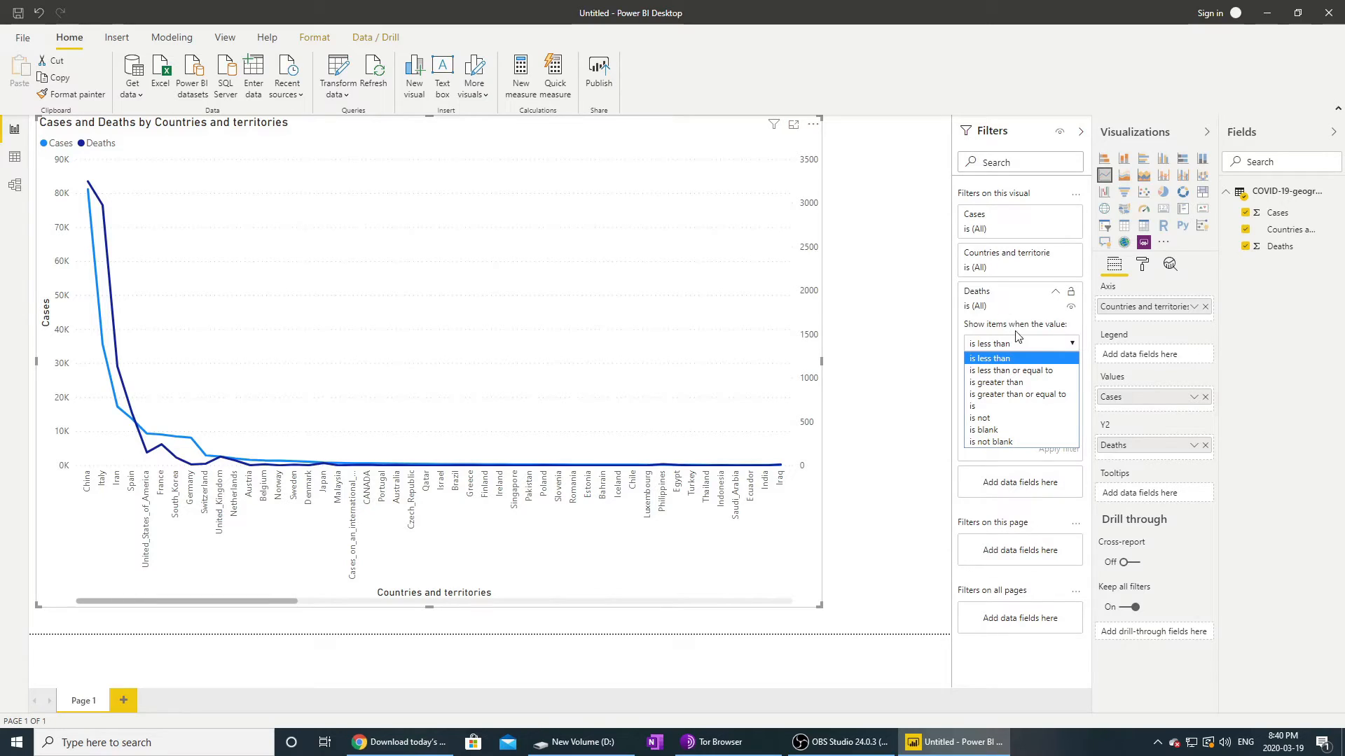
pyautogui.click(1016, 395)
pyautogui.click(1007, 365)
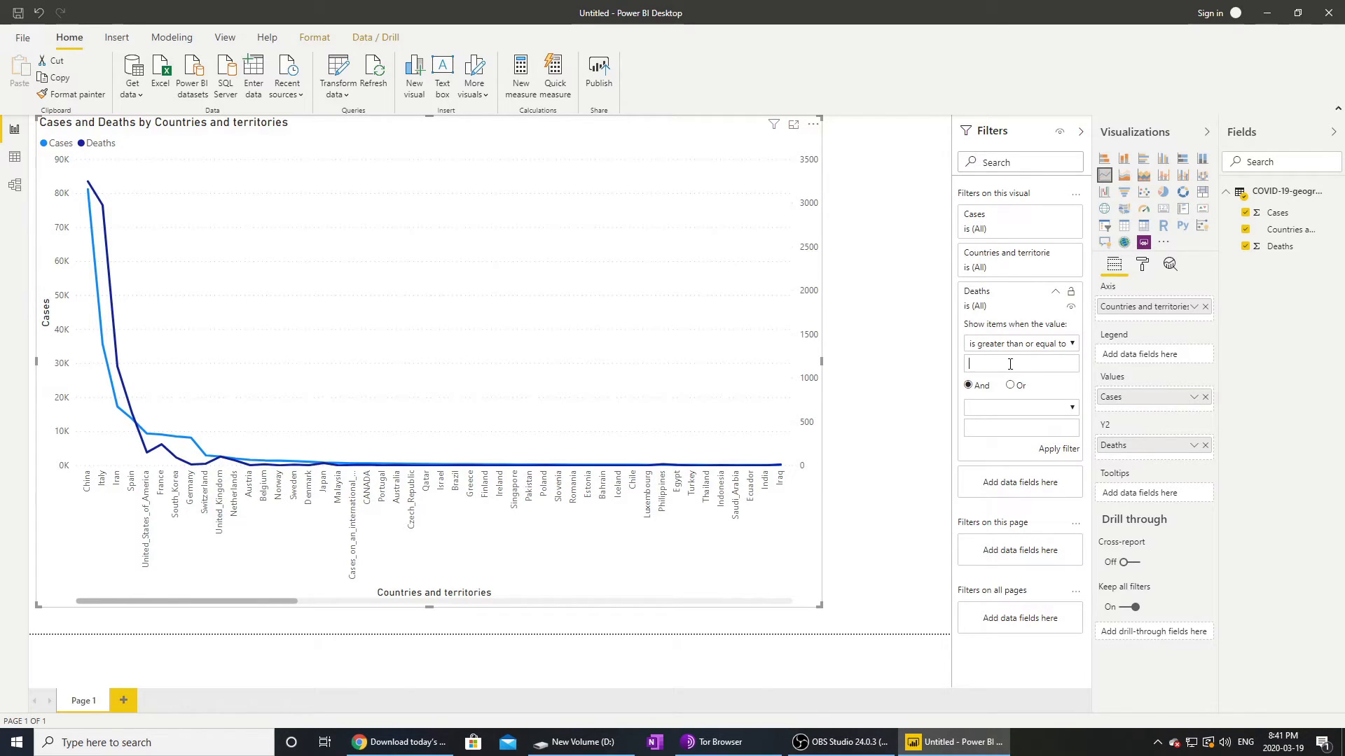
pyautogui.write('50')
pyautogui.click(1055, 214)
pyautogui.click(1055, 214)
pyautogui.click(1050, 452)
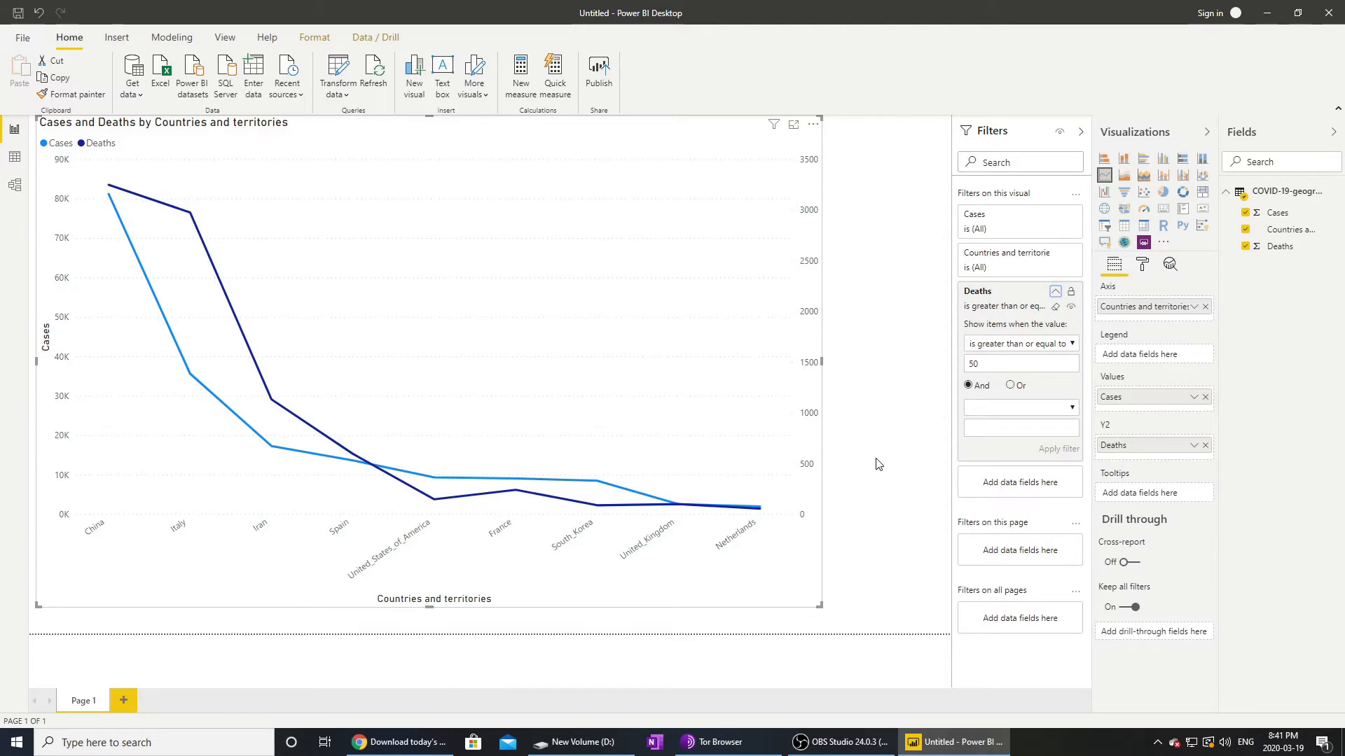
# Step: Inspect the cases and deaths of the filtered countries, including Netherlands, France, United States of America and Italy
pyautogui.moveTo(757, 518)
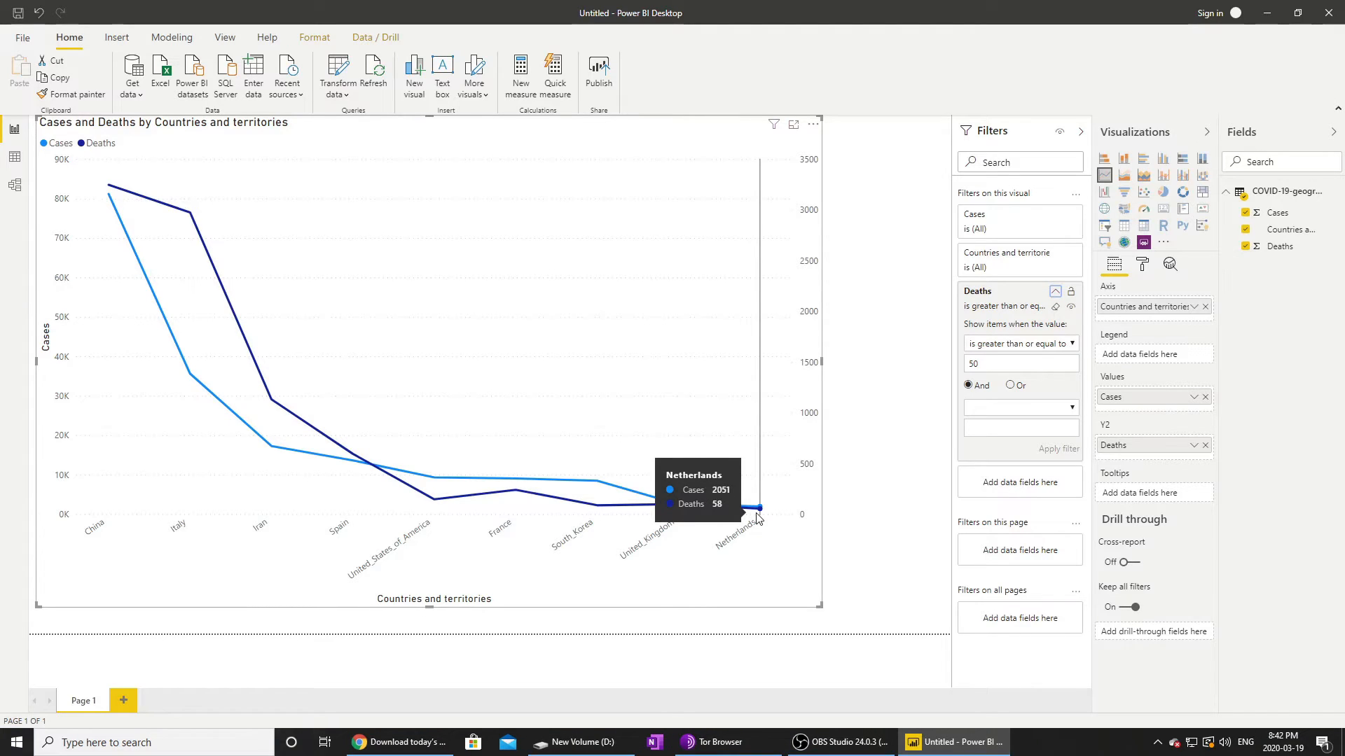
pyautogui.moveTo(517, 507)
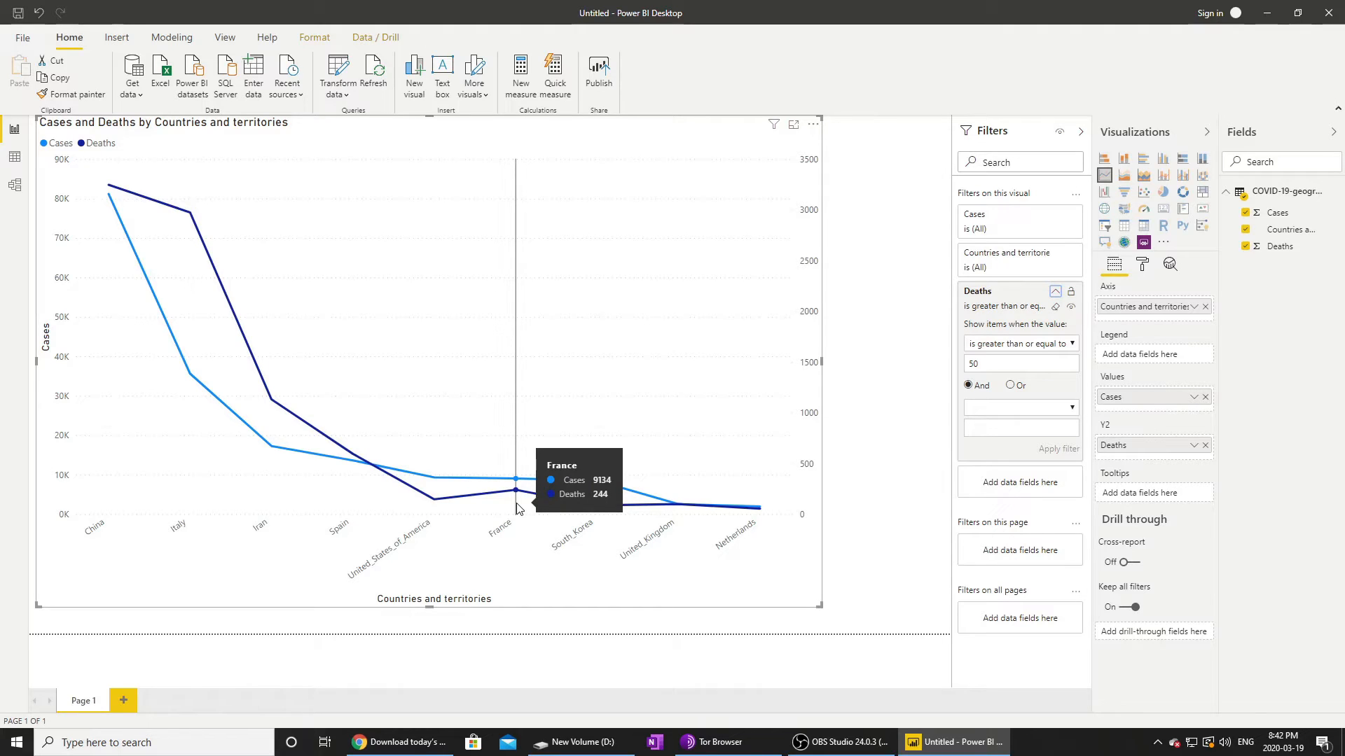
pyautogui.moveTo(434, 511)
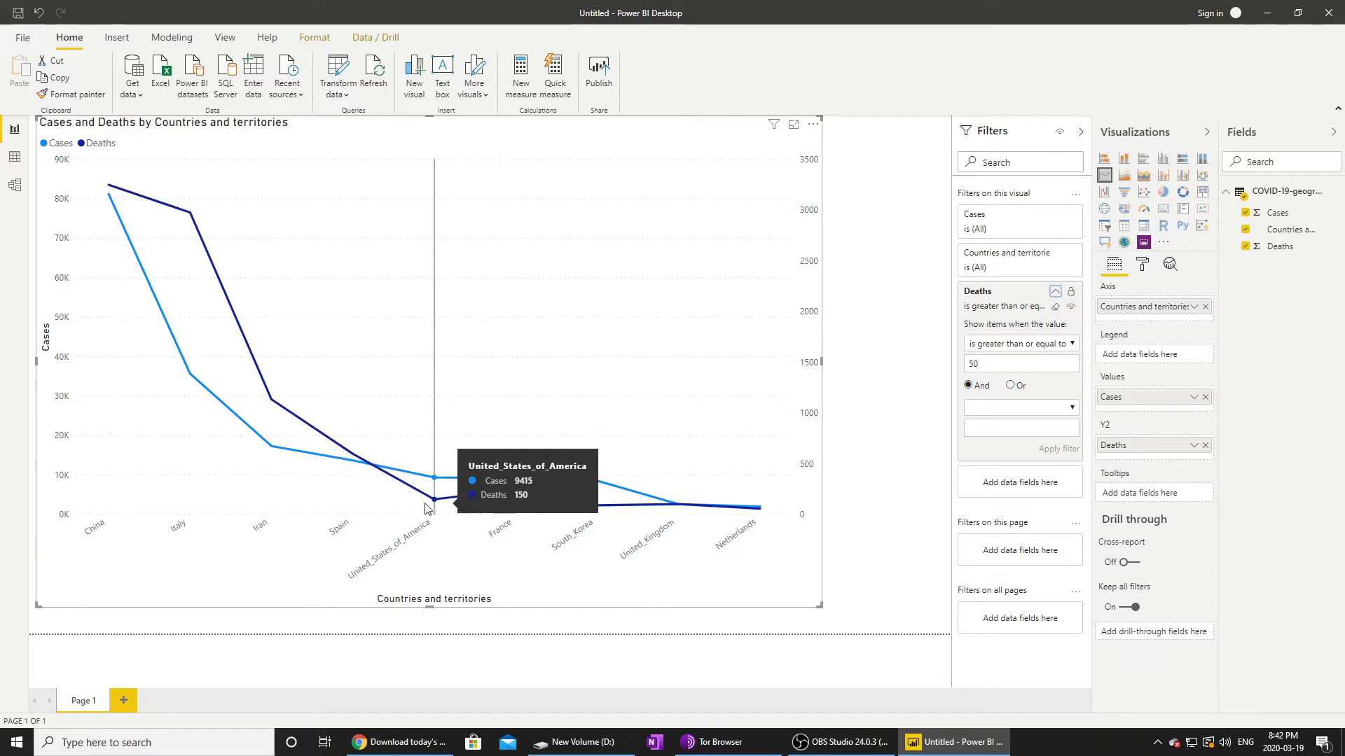
pyautogui.moveTo(239, 434)
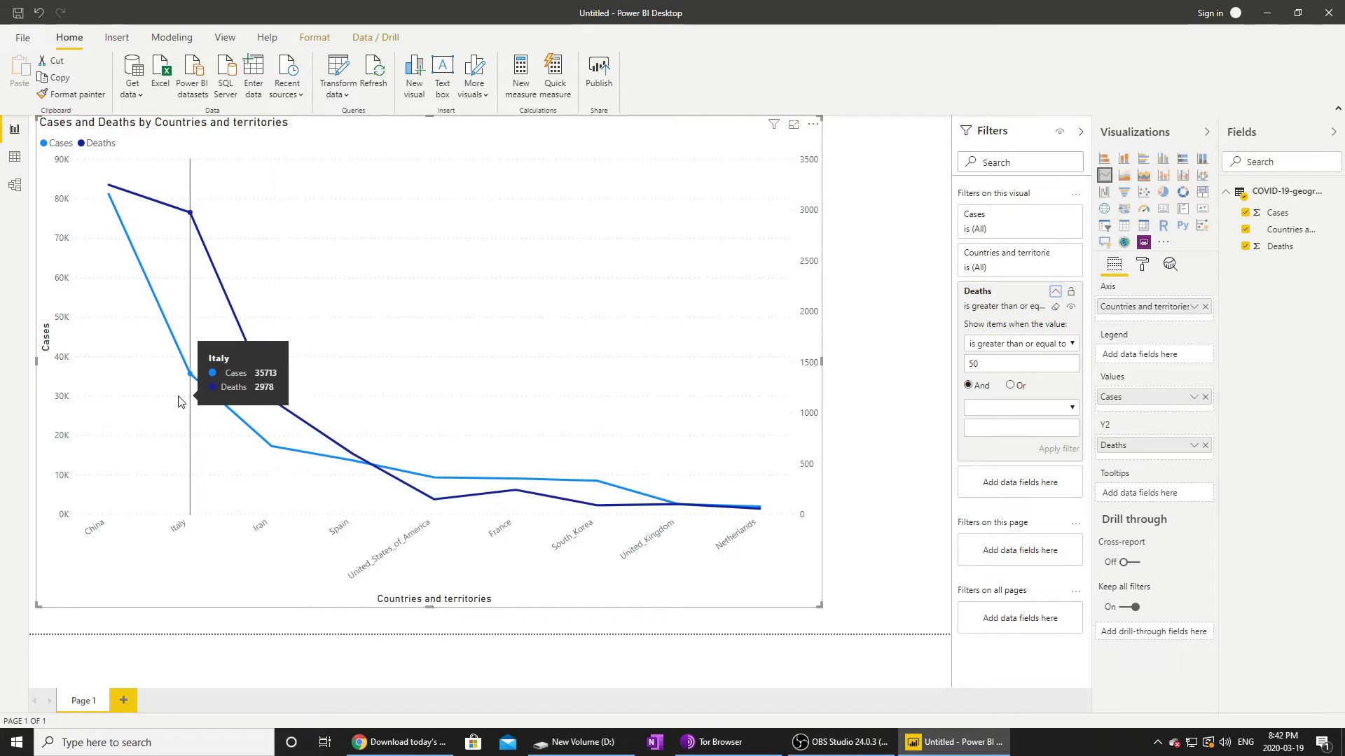
pyautogui.moveTo(142, 367)
pyautogui.moveTo(174, 390)
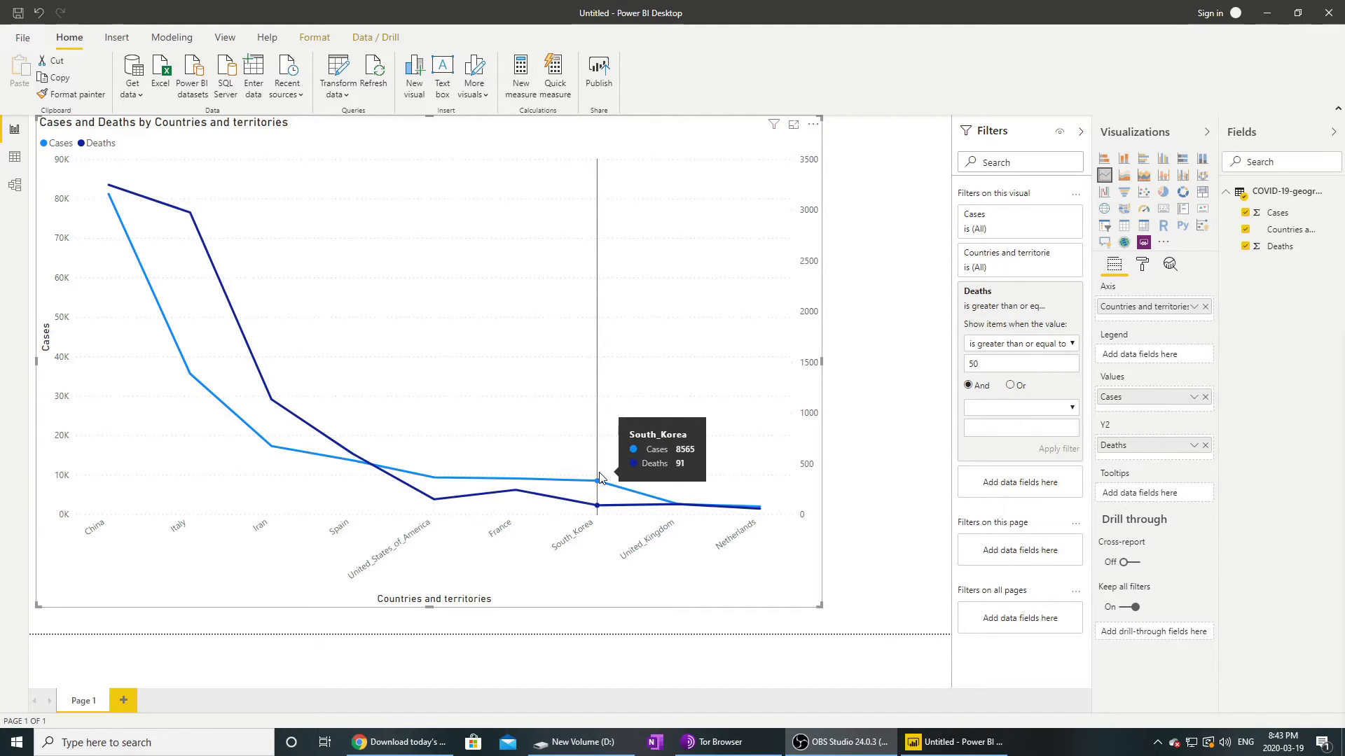
# Step: Switch to Chrome, open Google in a new tab and search its images for "coronavirus logo"
pyautogui.click(428, 743)
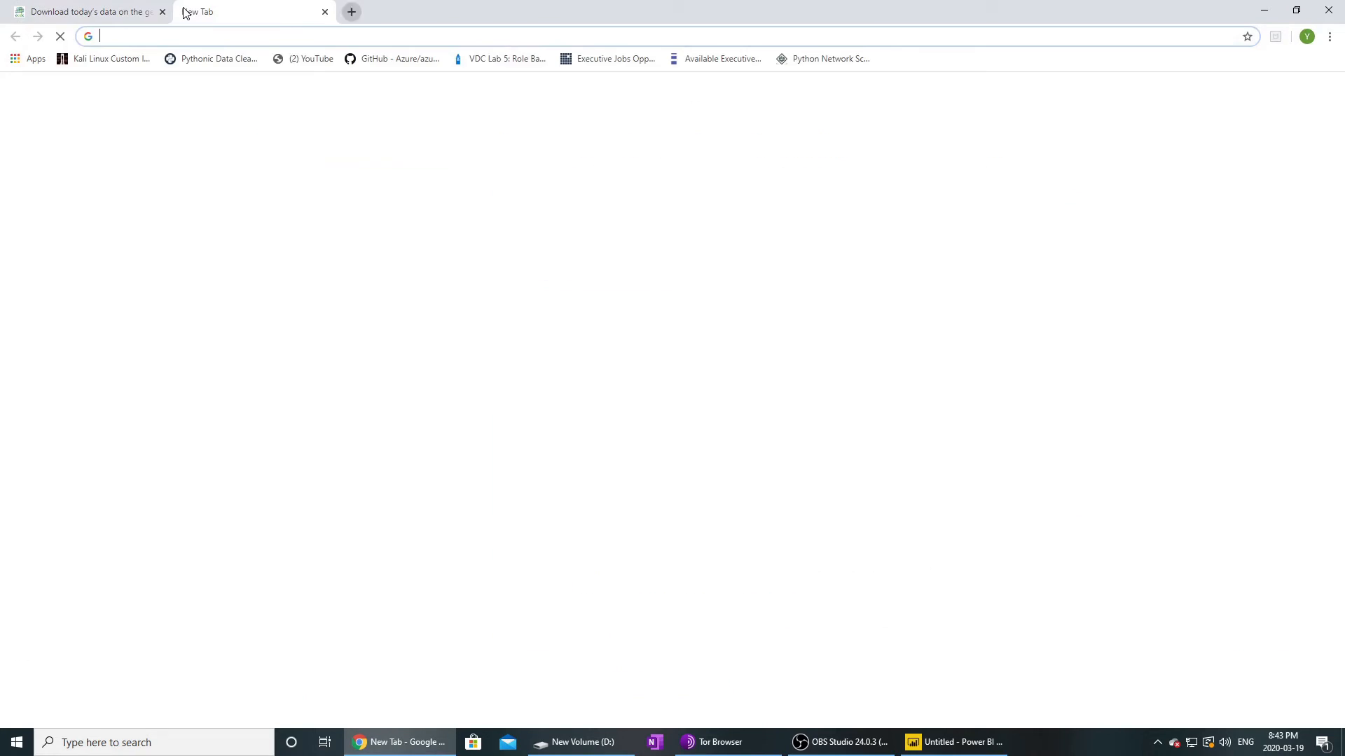
pyautogui.click(189, 12)
pyautogui.write('goog')
pyautogui.press('Return')
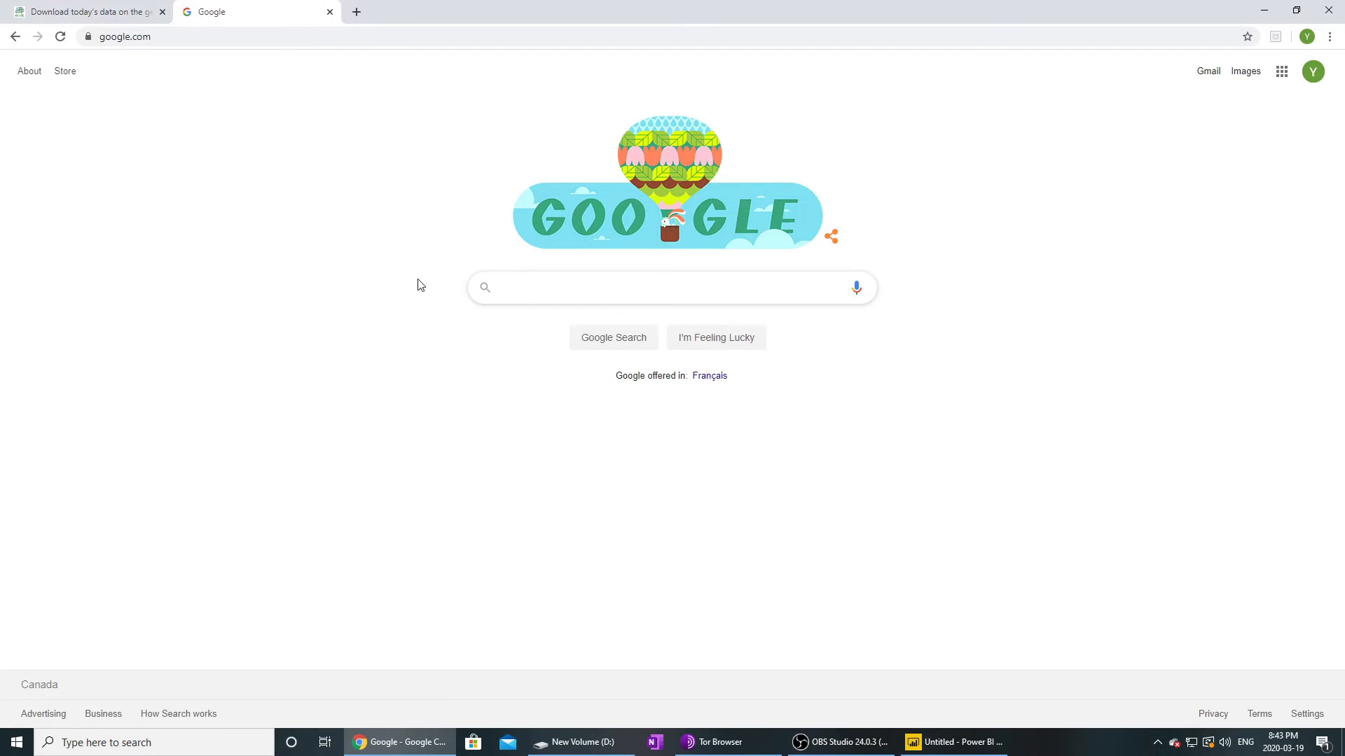
pyautogui.write('corona')
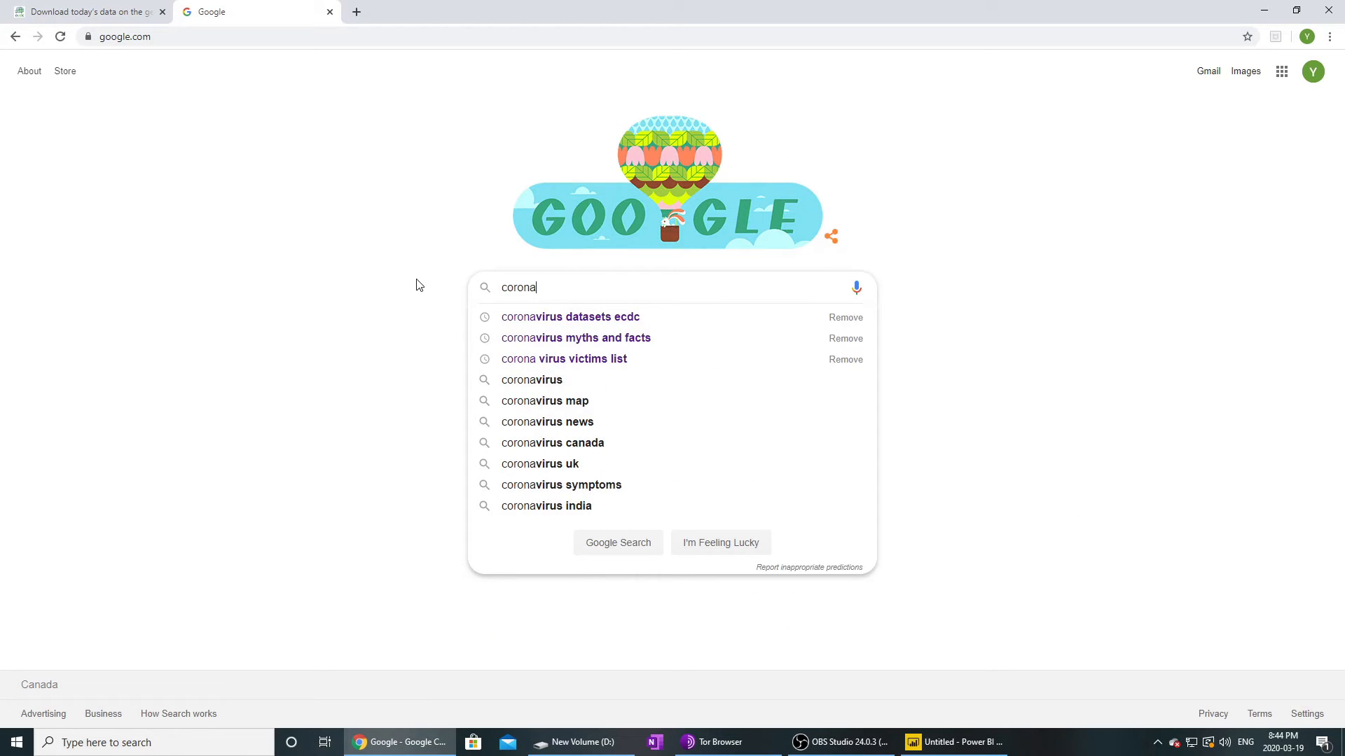
pyautogui.write('virus logo')
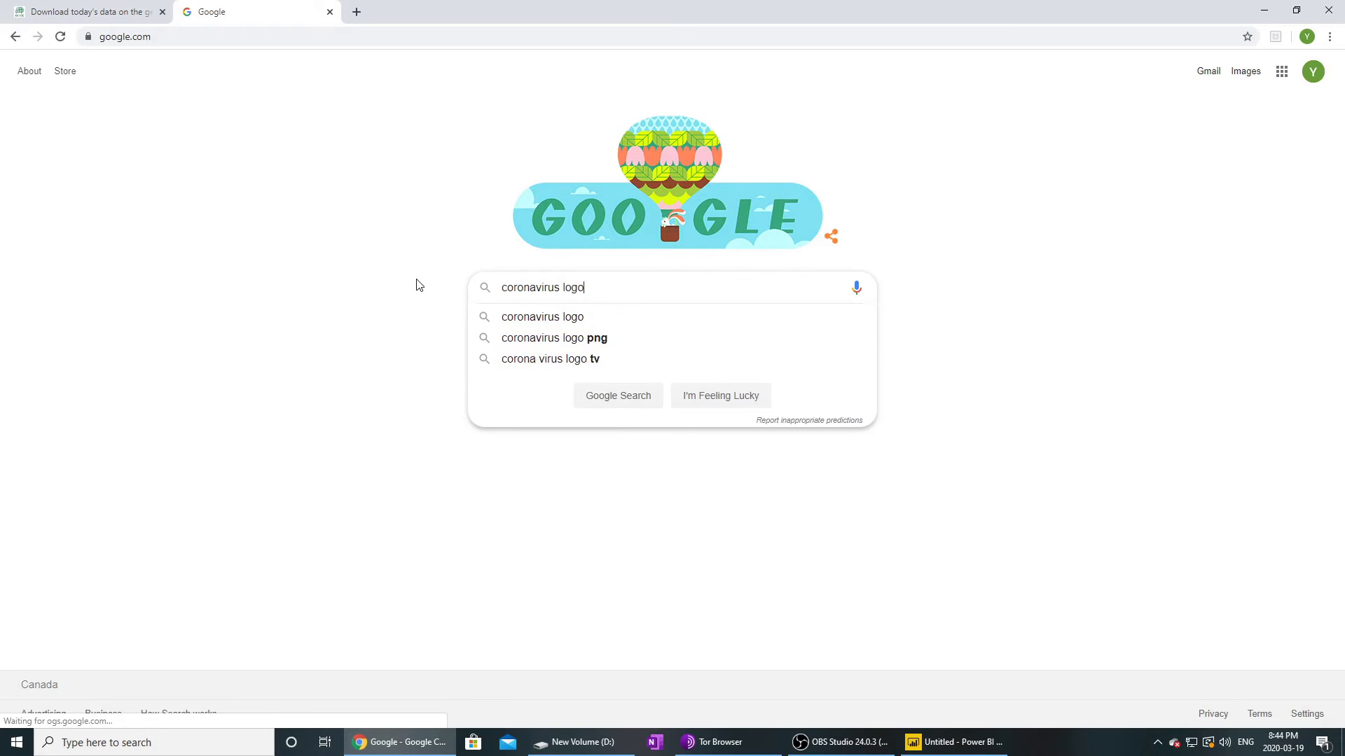
pyautogui.press('Return')
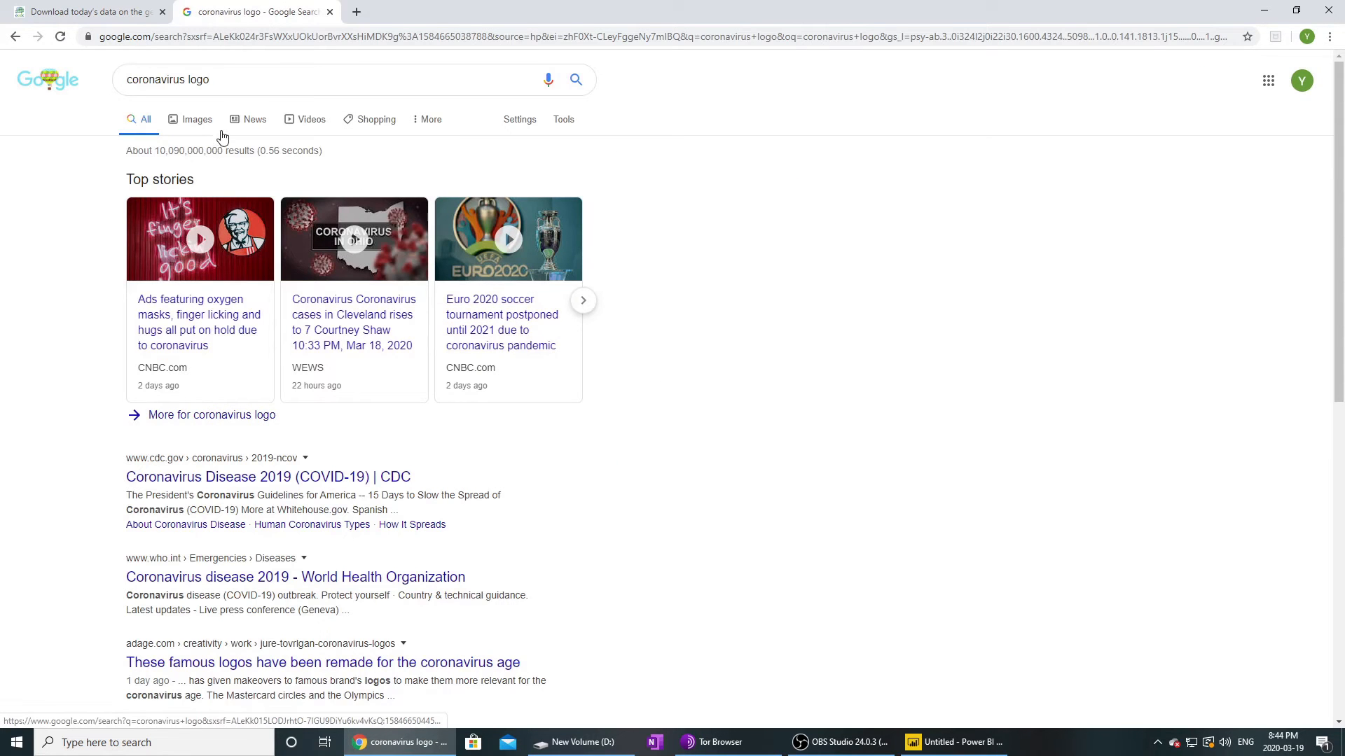
pyautogui.click(200, 121)
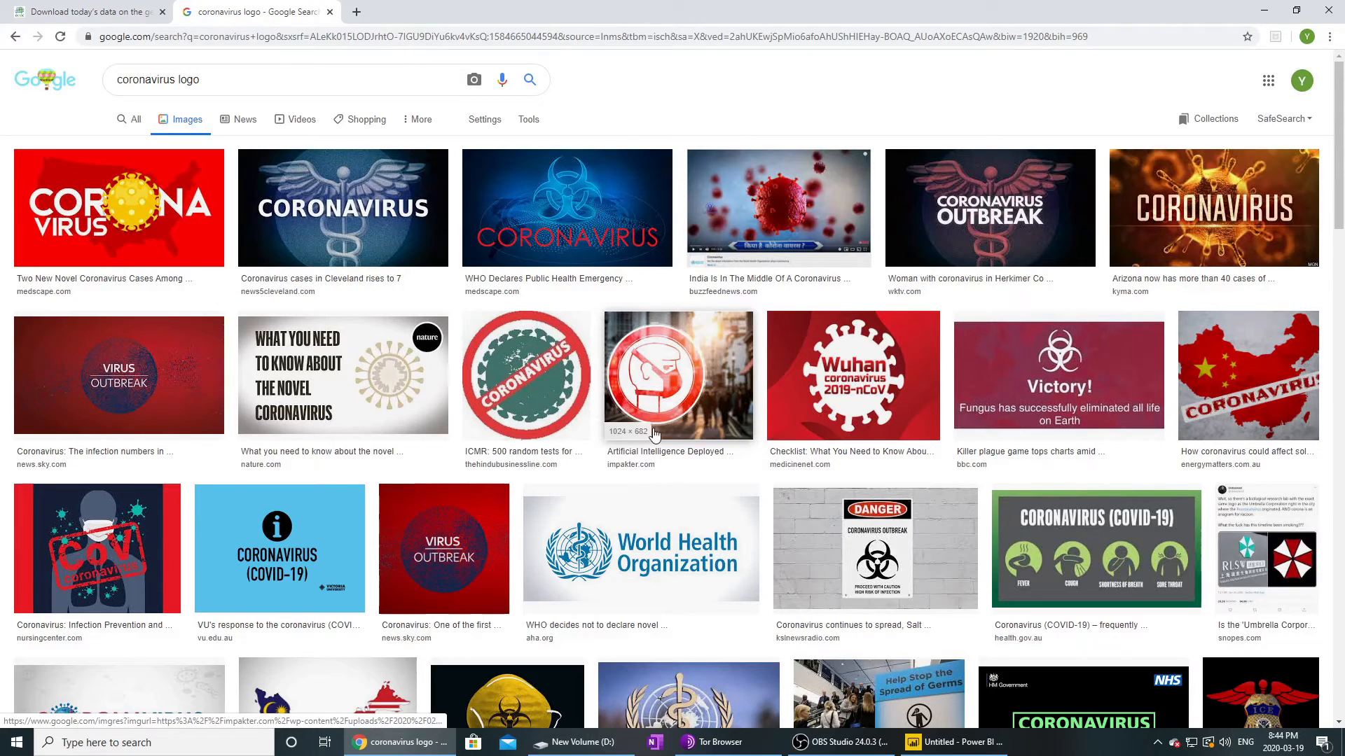
# Step: Browse the coronavirus logo image results and preview the red Virus Outbreak picture from Sky News
pyautogui.scroll(-3, 694, 455)
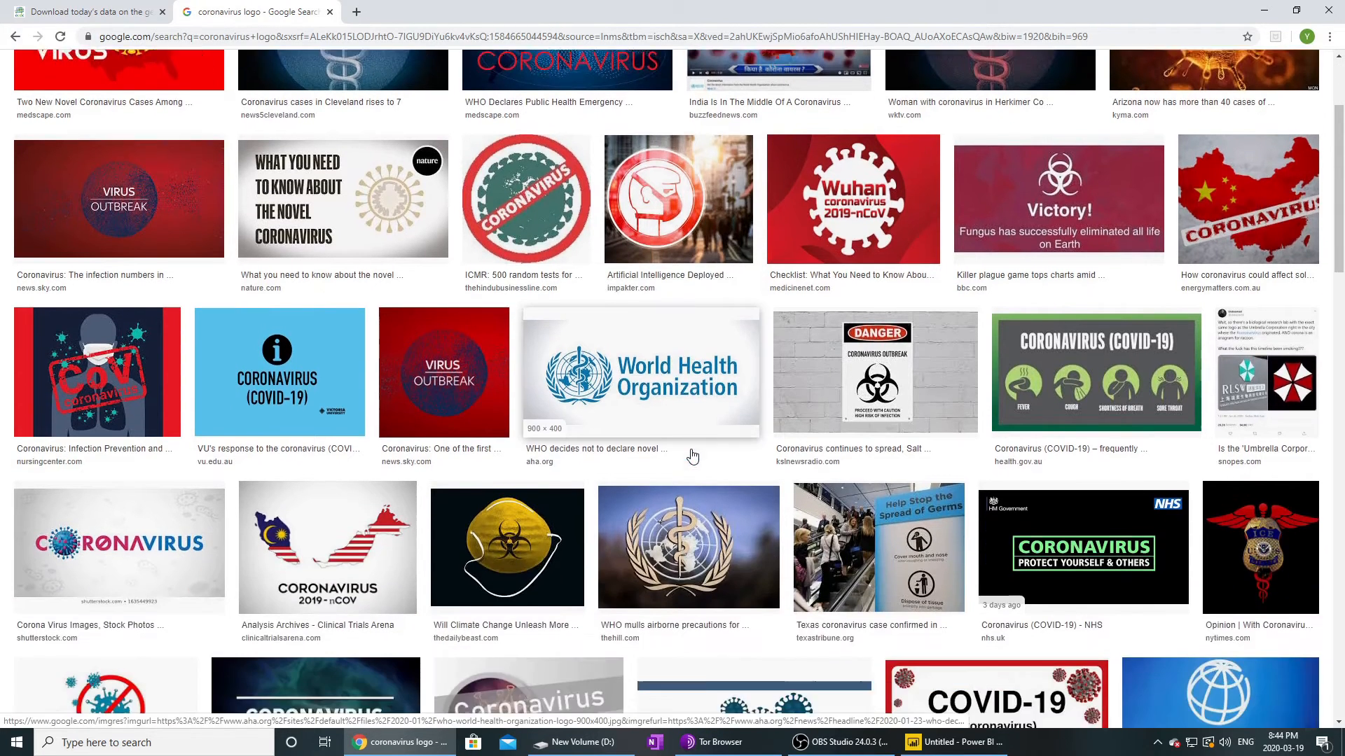
pyautogui.scroll(3, 690, 455)
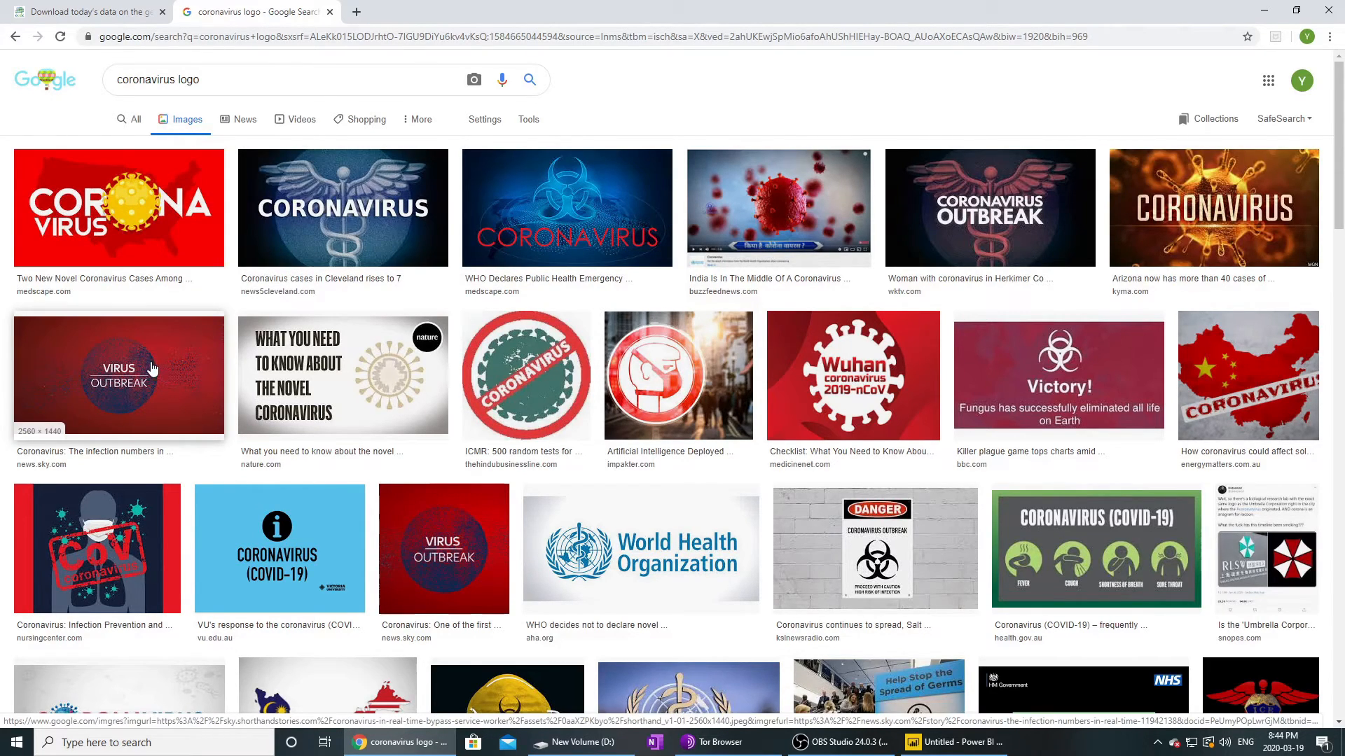
pyautogui.scroll(-7, 152, 370)
pyautogui.scroll(7, 225, 366)
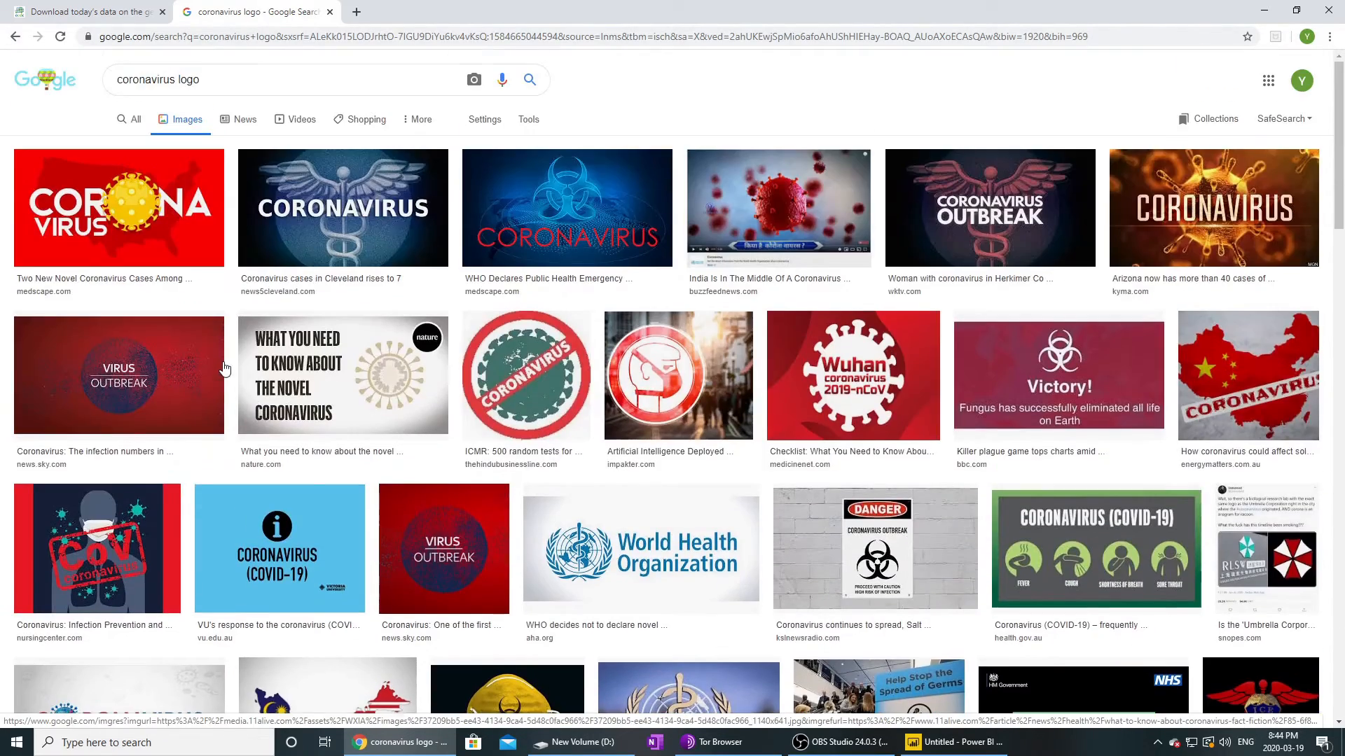
pyautogui.click(182, 362)
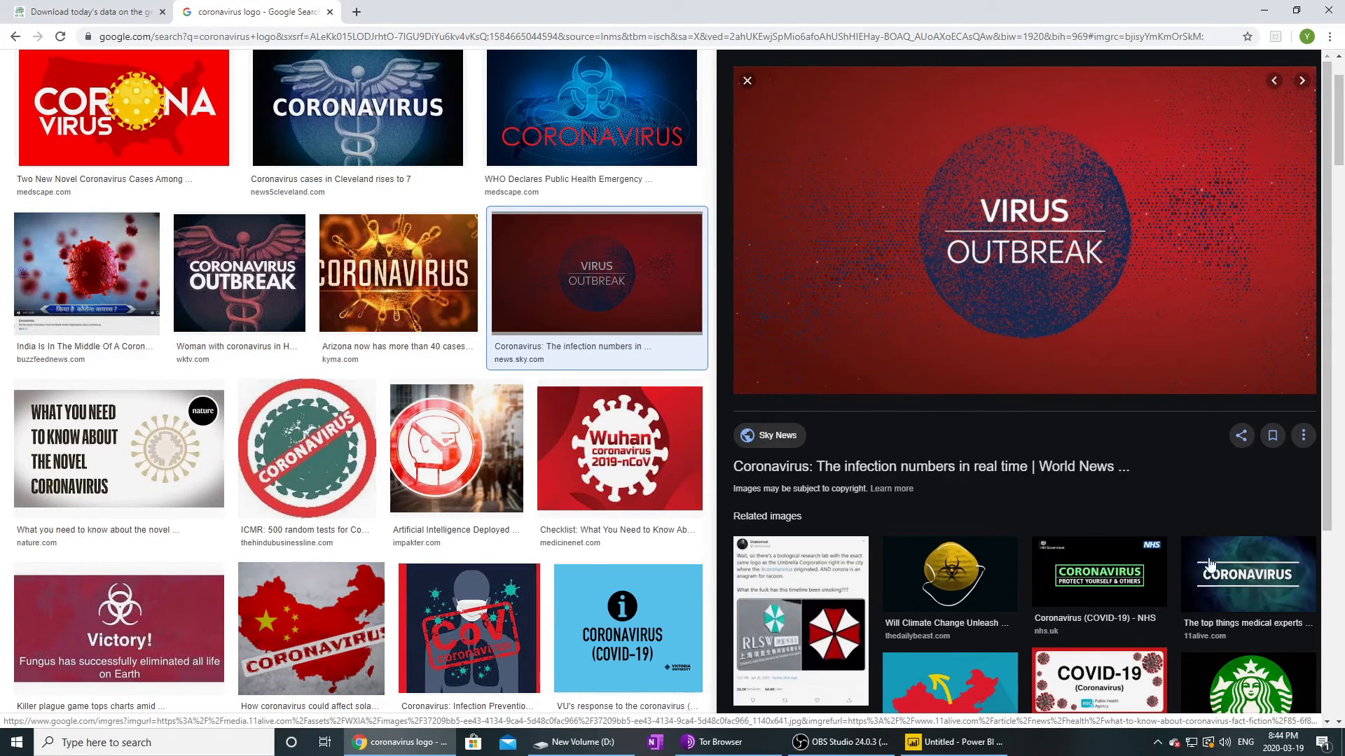
pyautogui.press('Escape')
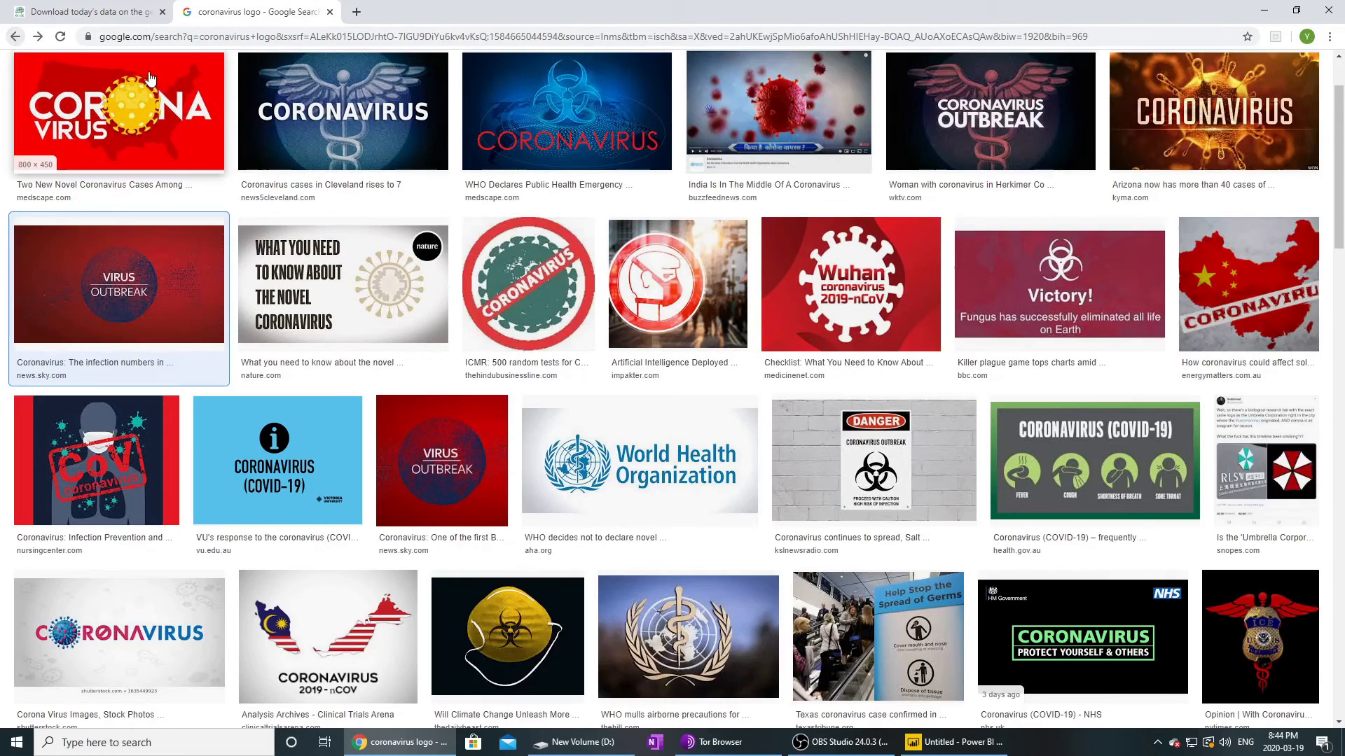
# Step: Refine the image search to "free coronavirus logo" and preview the Shutterstock Corona Virus image
pyautogui.click(117, 80)
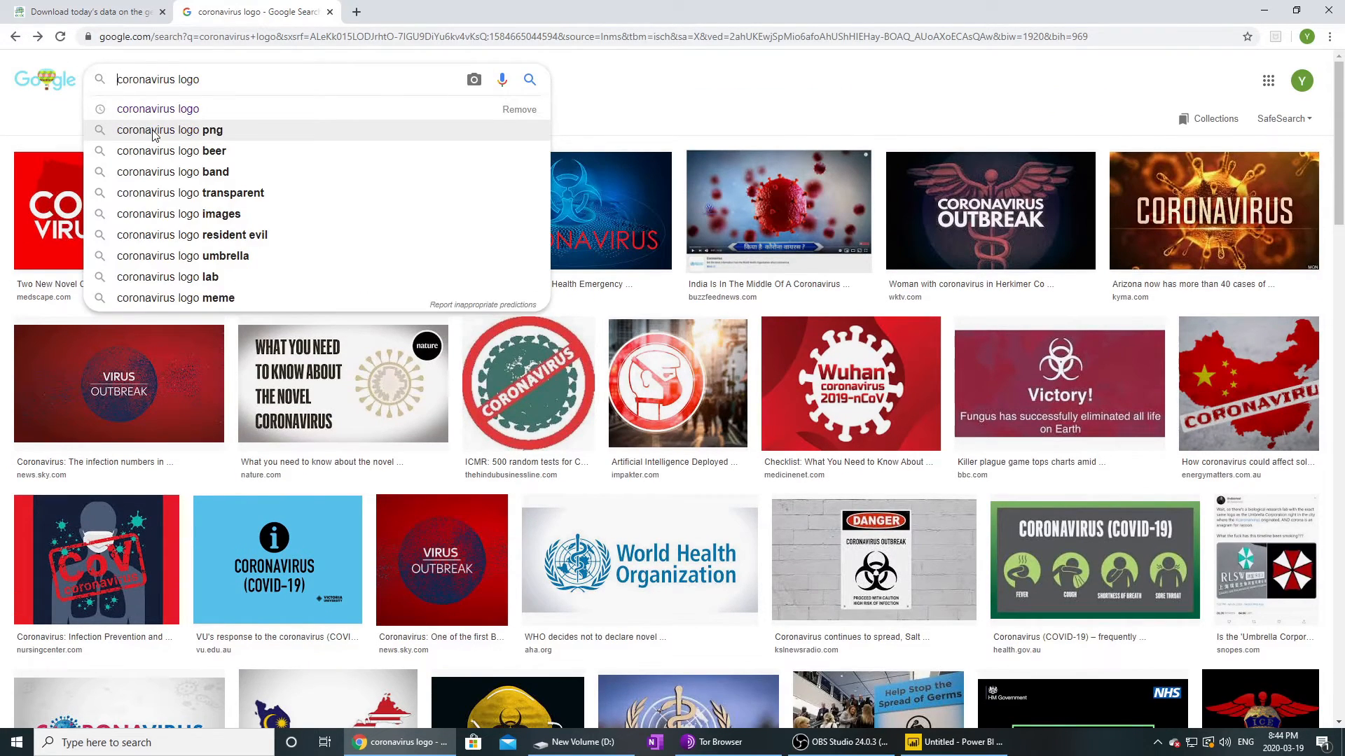
pyautogui.write('free')
pyautogui.press('Return')
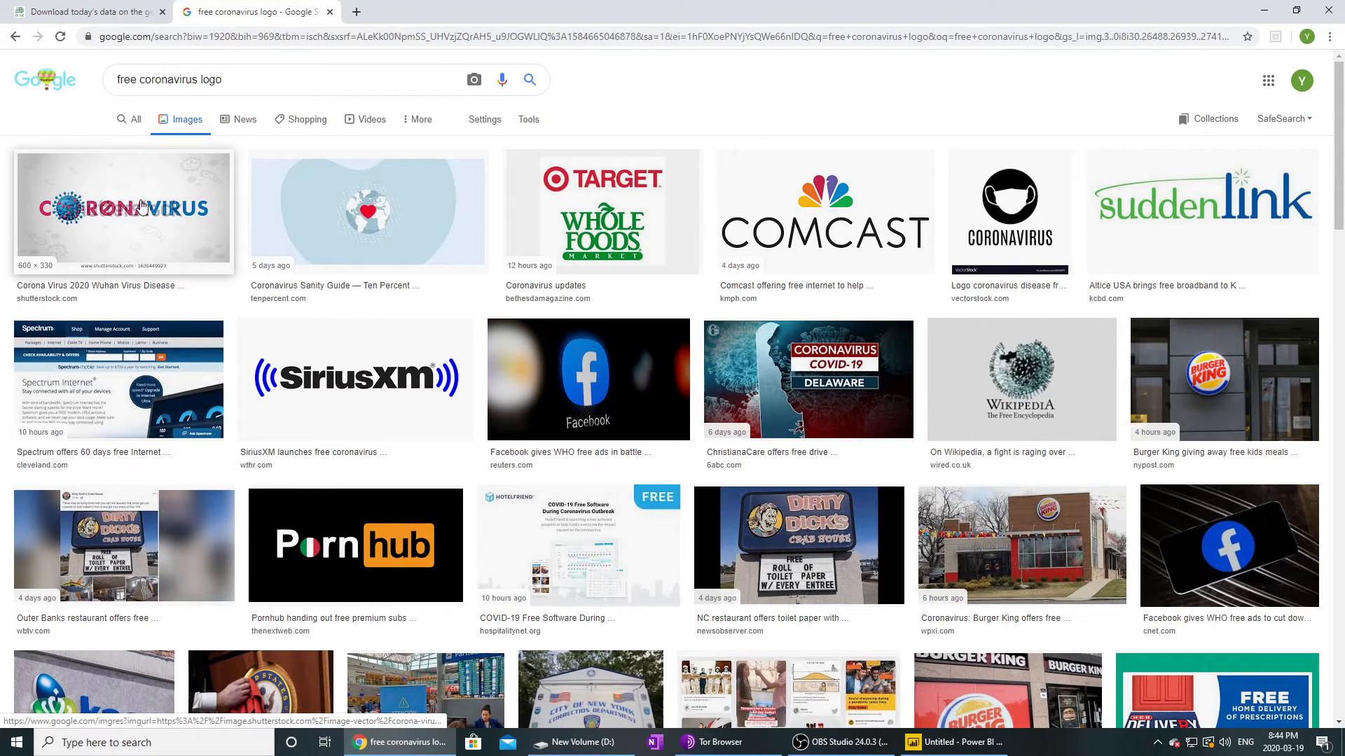
pyautogui.click(148, 198)
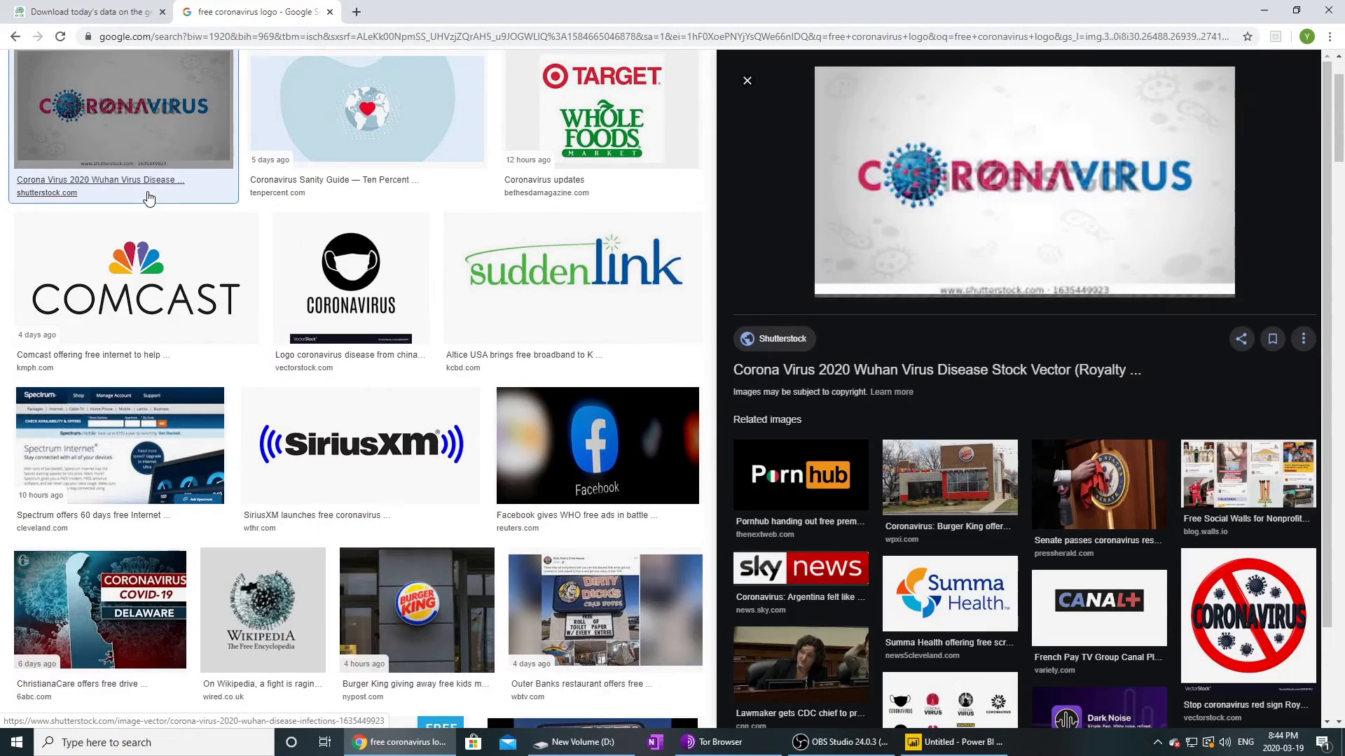
# Step: Save the previewed image to the Pictures folder as coronavirusimage and close the image search tab
pyautogui.rightClick(1079, 223)
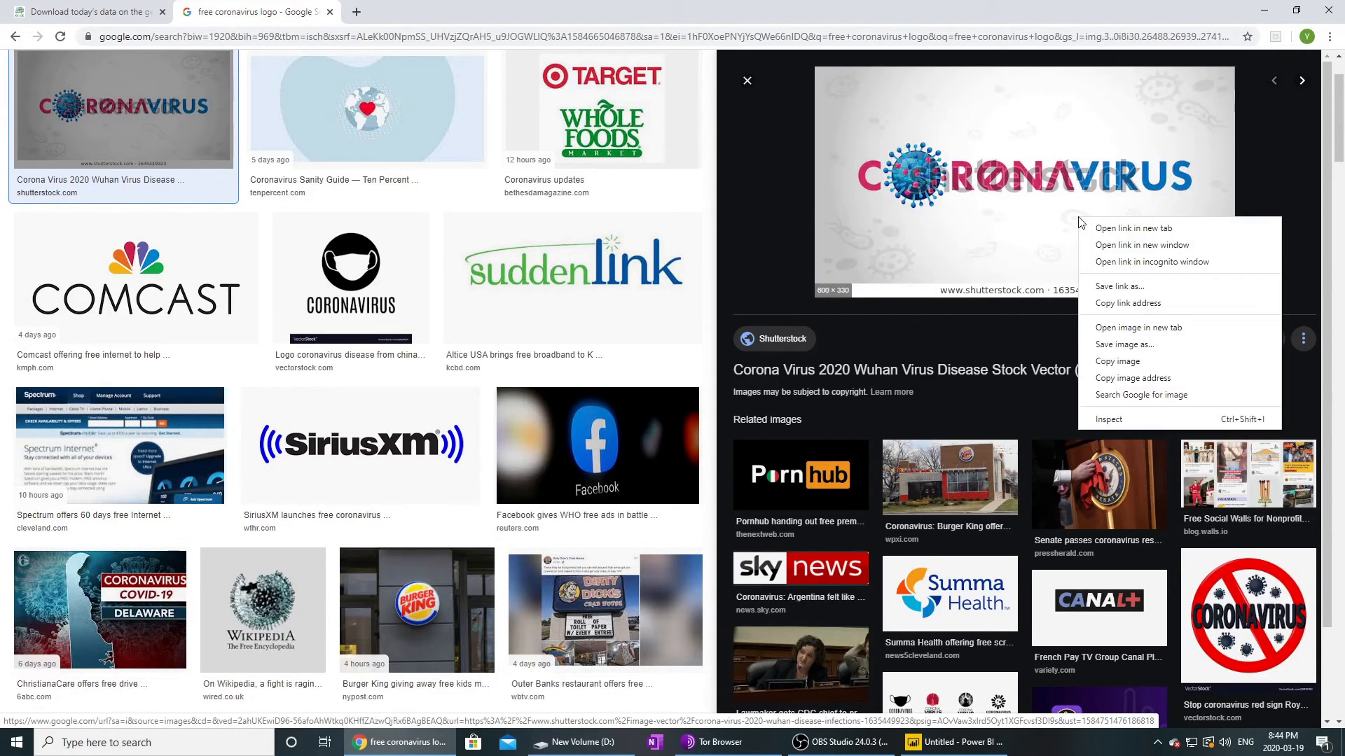
pyautogui.click(1136, 352)
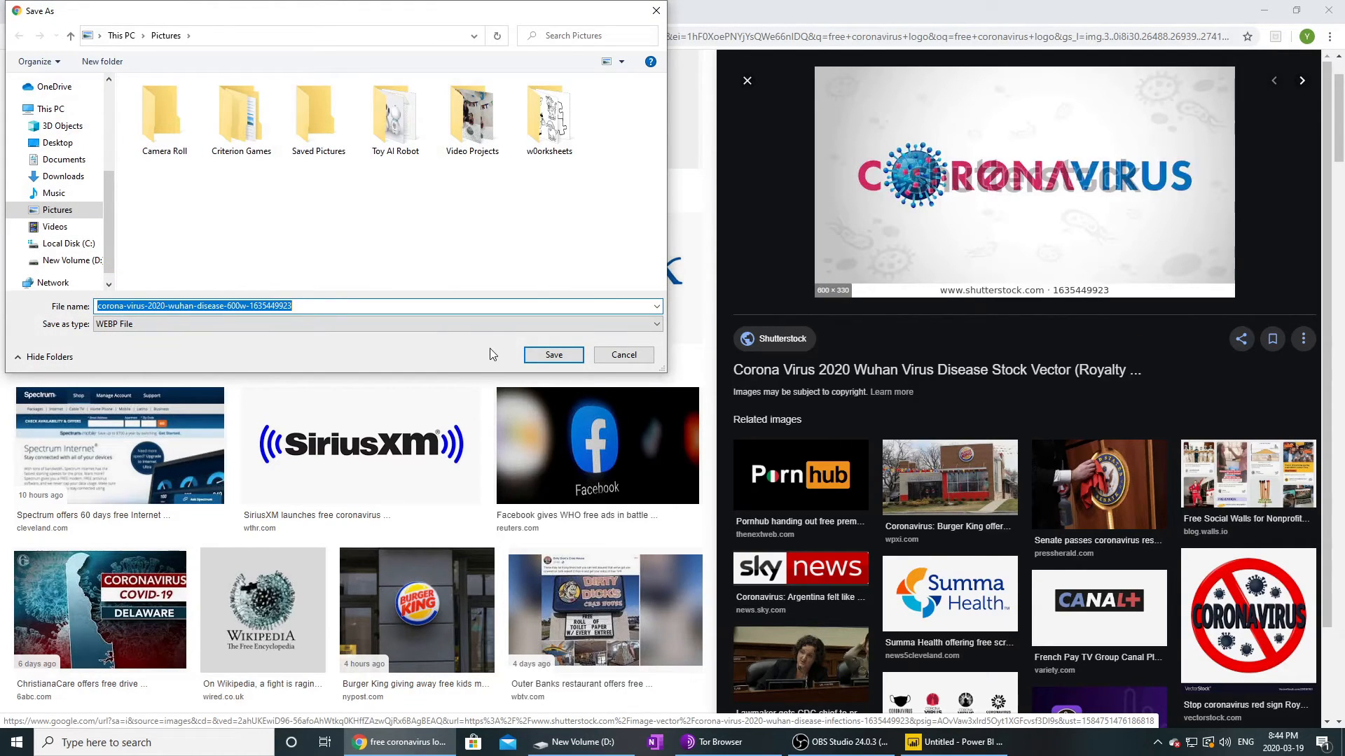
pyautogui.write('coronavirusimage')
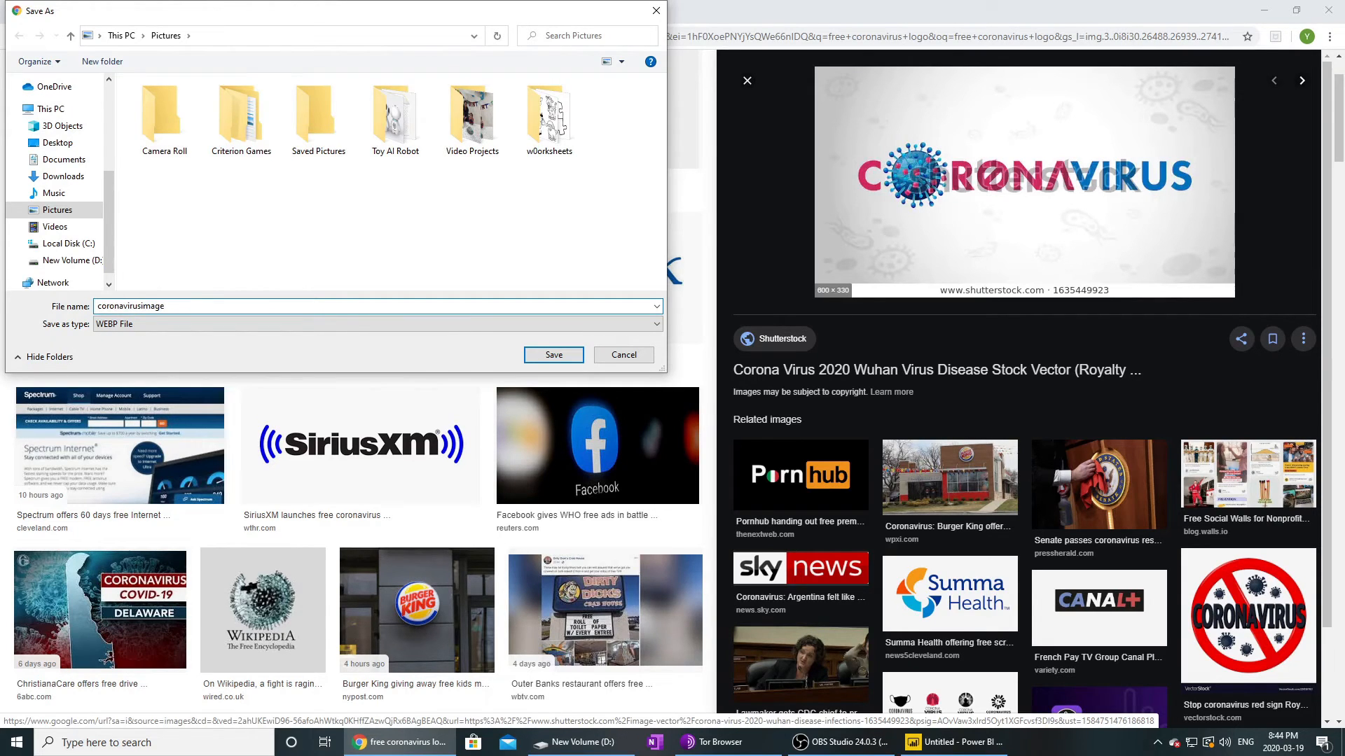
pyautogui.press('Return')
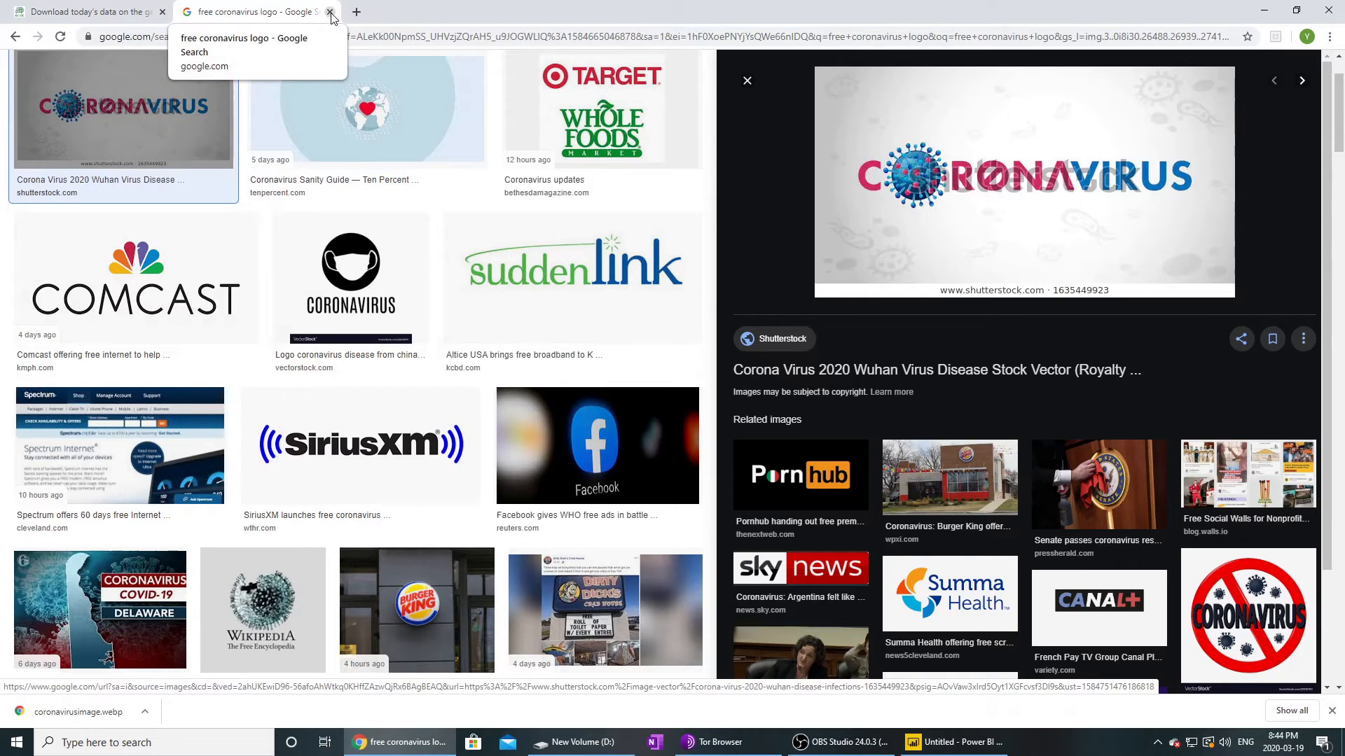
pyautogui.click(330, 12)
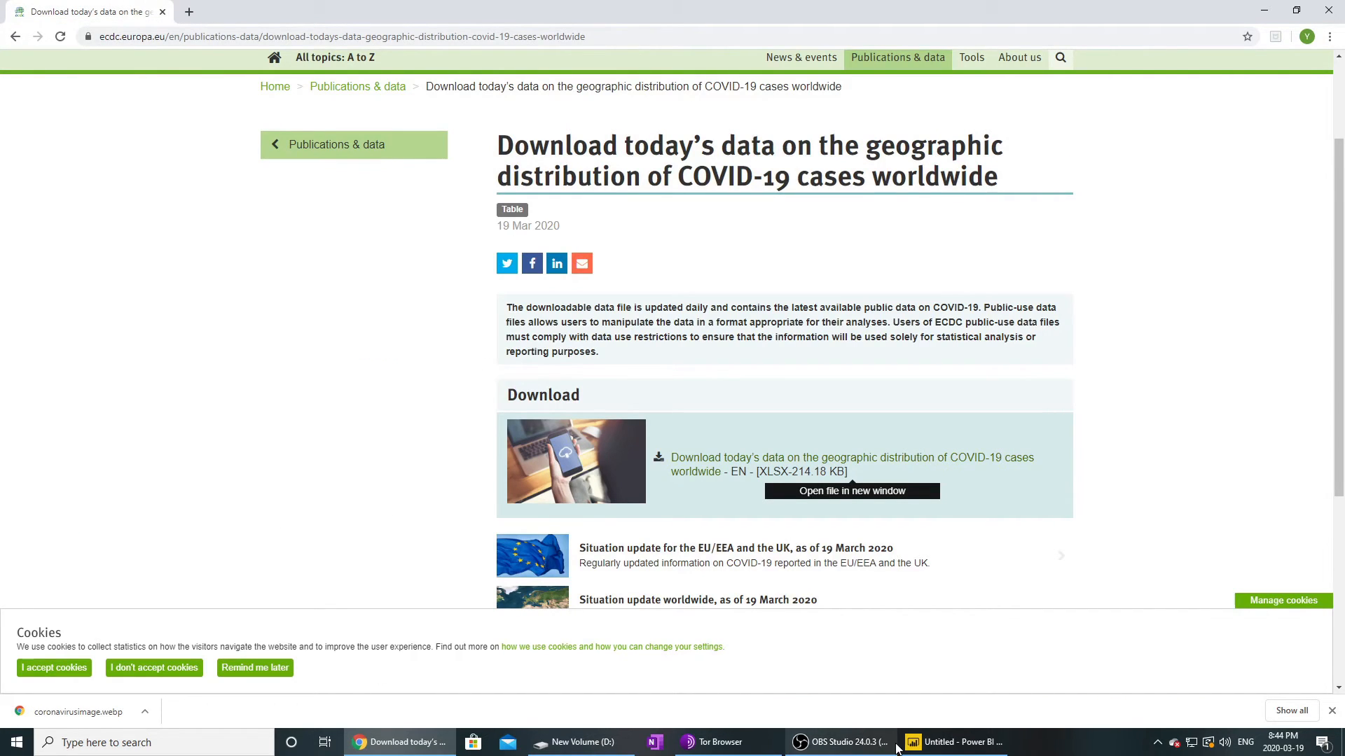
# Step: Switch to Power BI Desktop and add coronavirusimage from the Pictures folder as the page background image
pyautogui.click(900, 744)
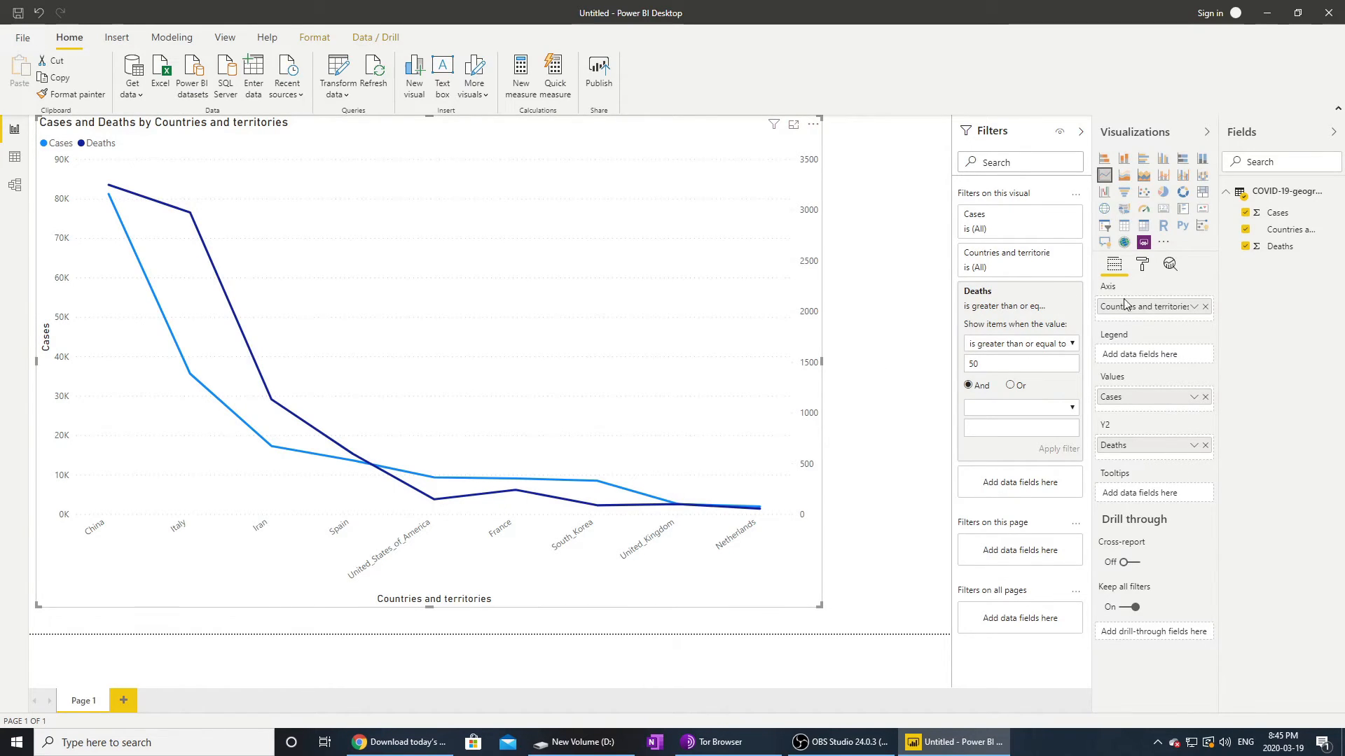
pyautogui.click(892, 270)
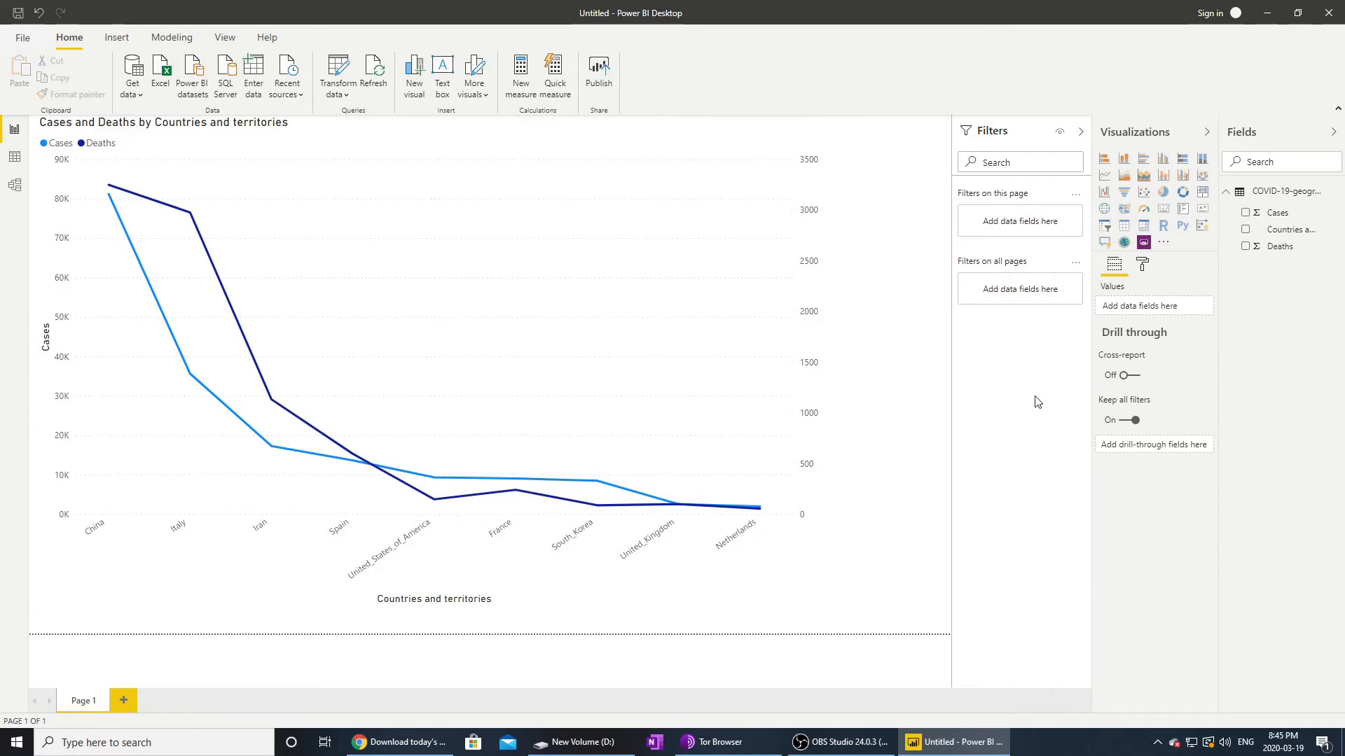
pyautogui.click(1143, 266)
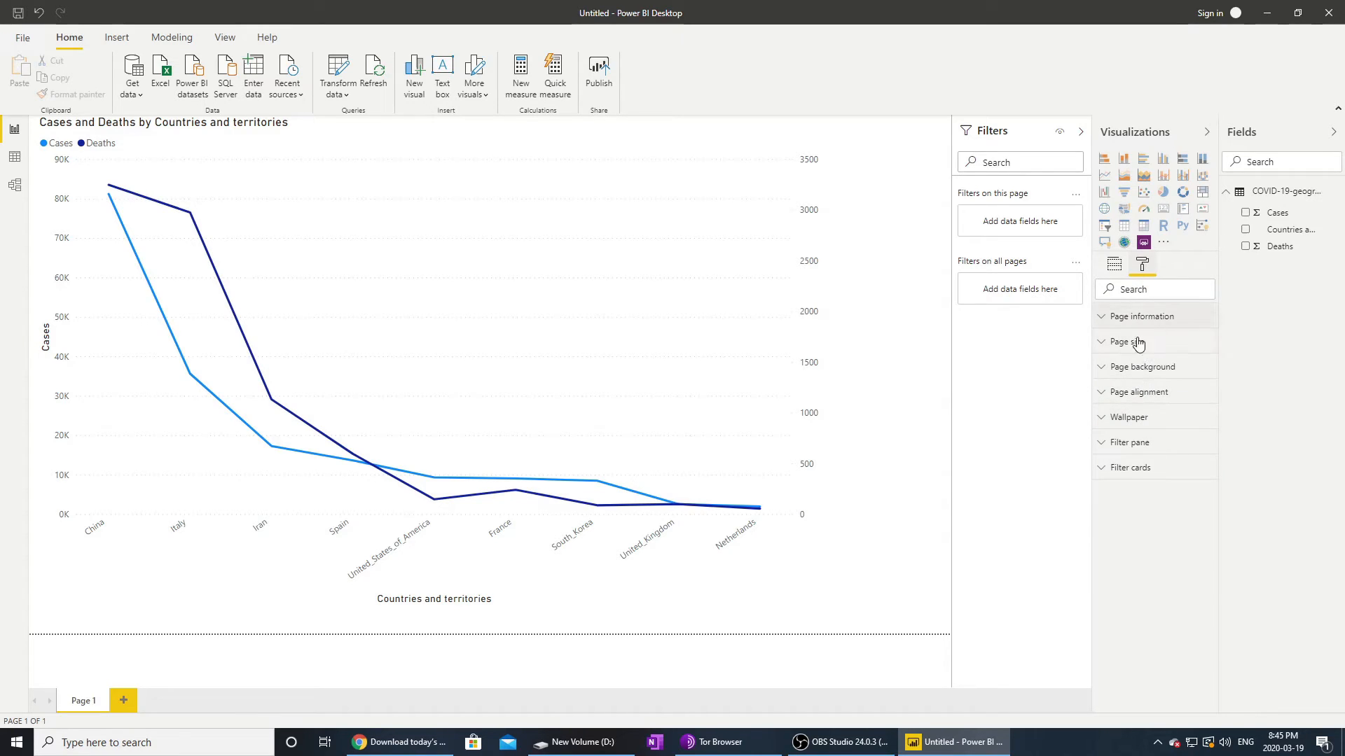
pyautogui.click(1148, 372)
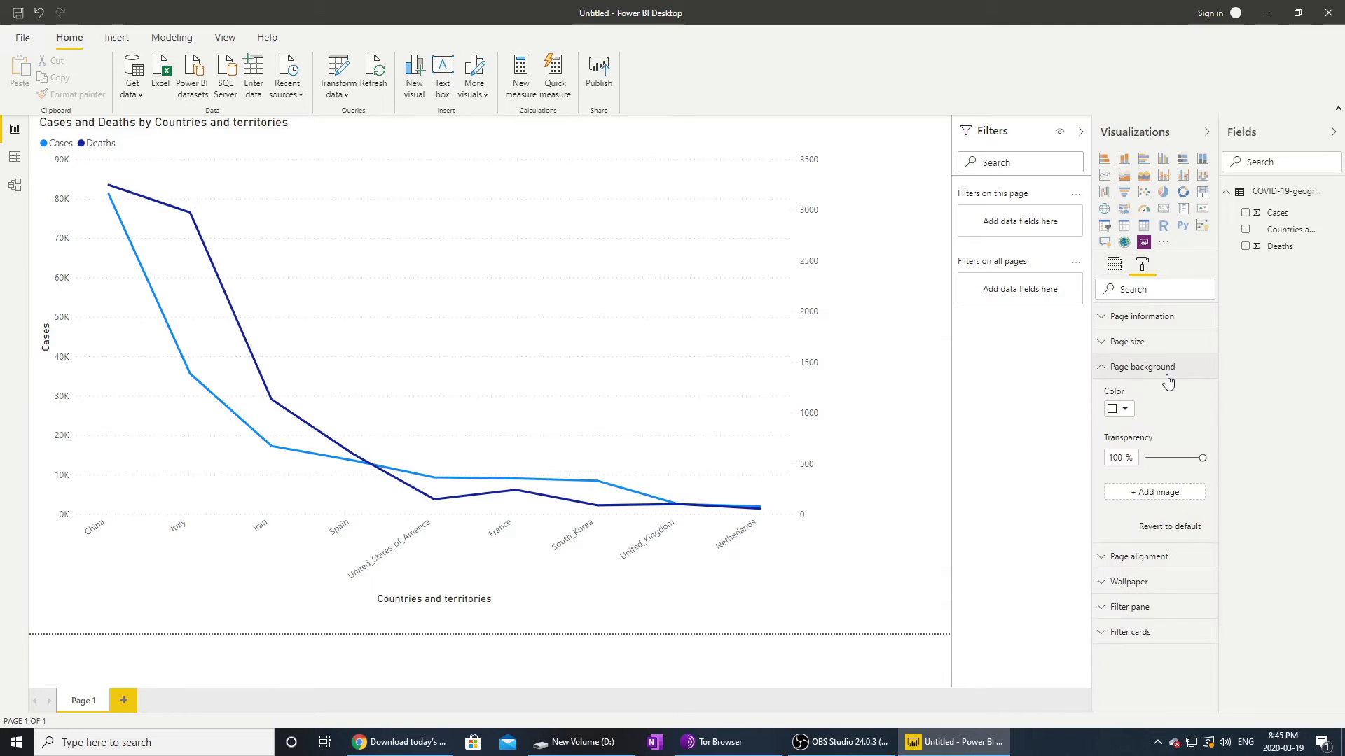
pyautogui.click(1156, 496)
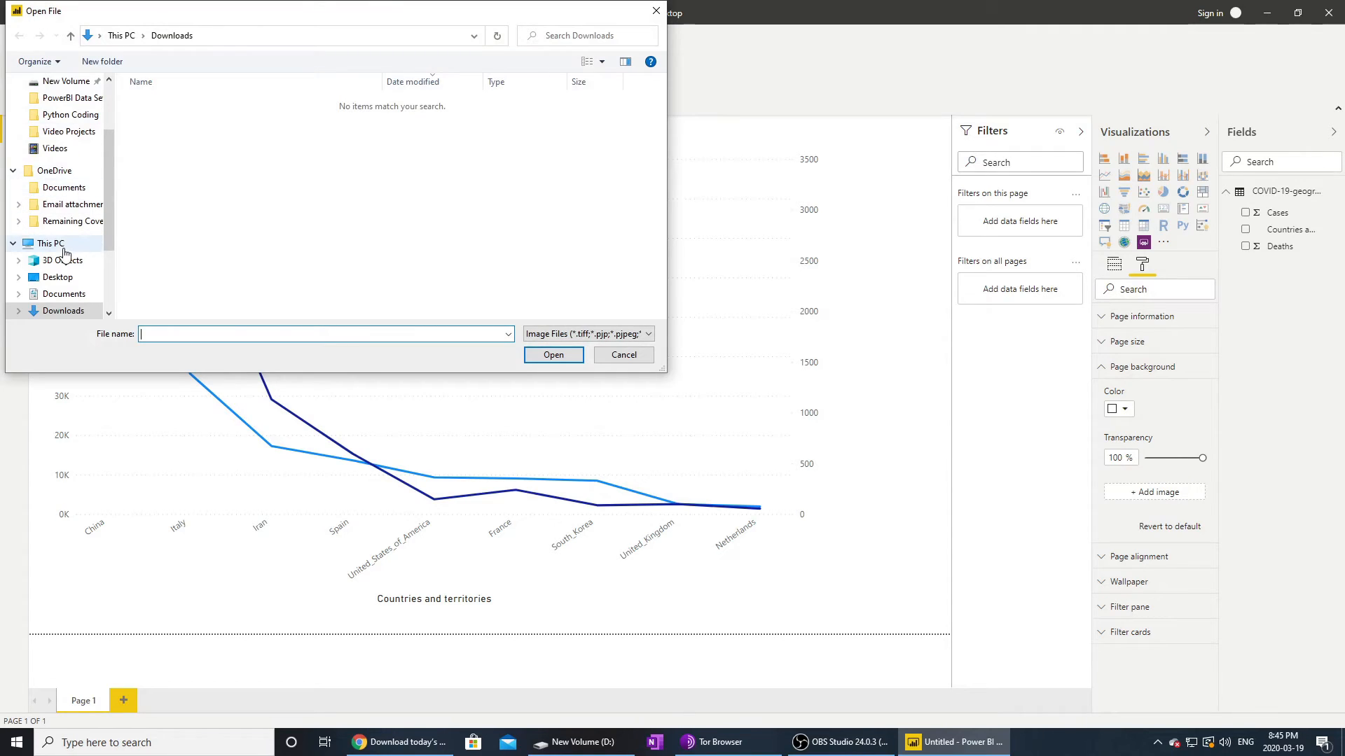
pyautogui.scroll(-1, 62, 283)
pyautogui.click(57, 294)
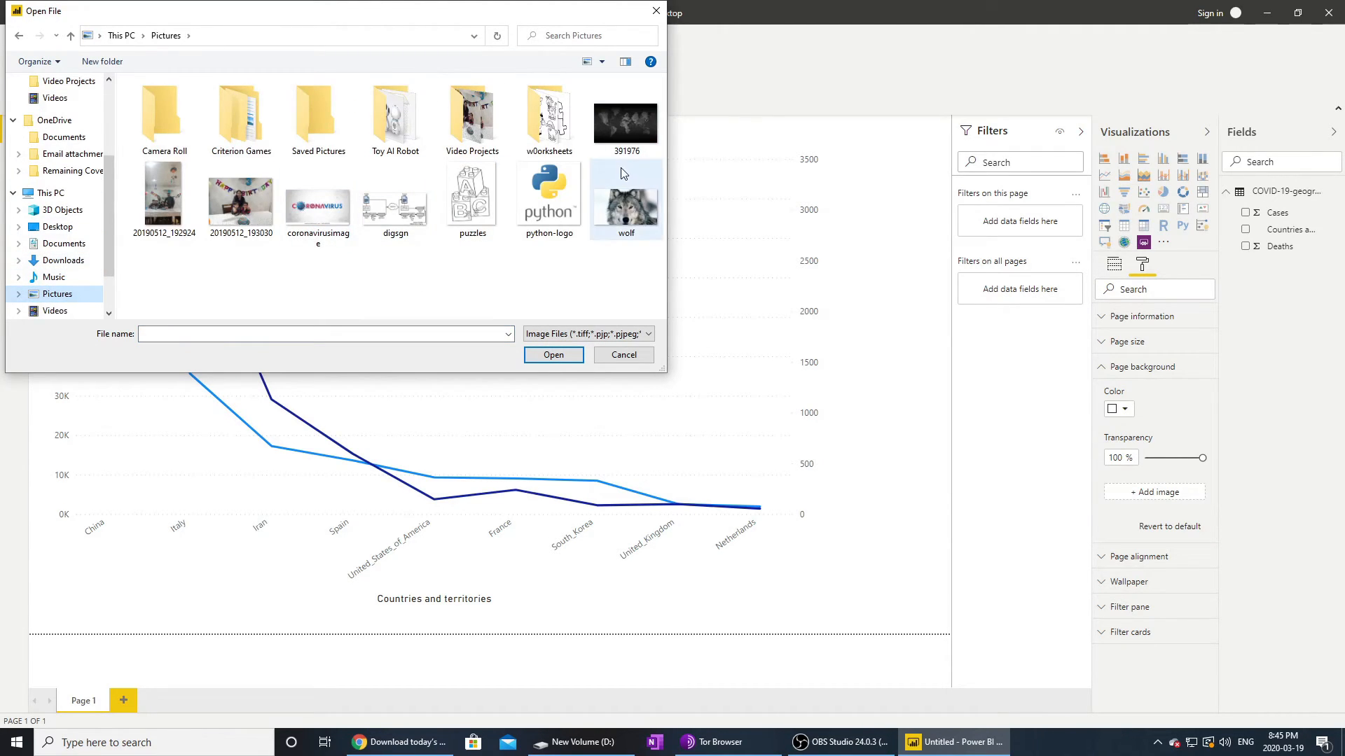
pyautogui.doubleClick(319, 199)
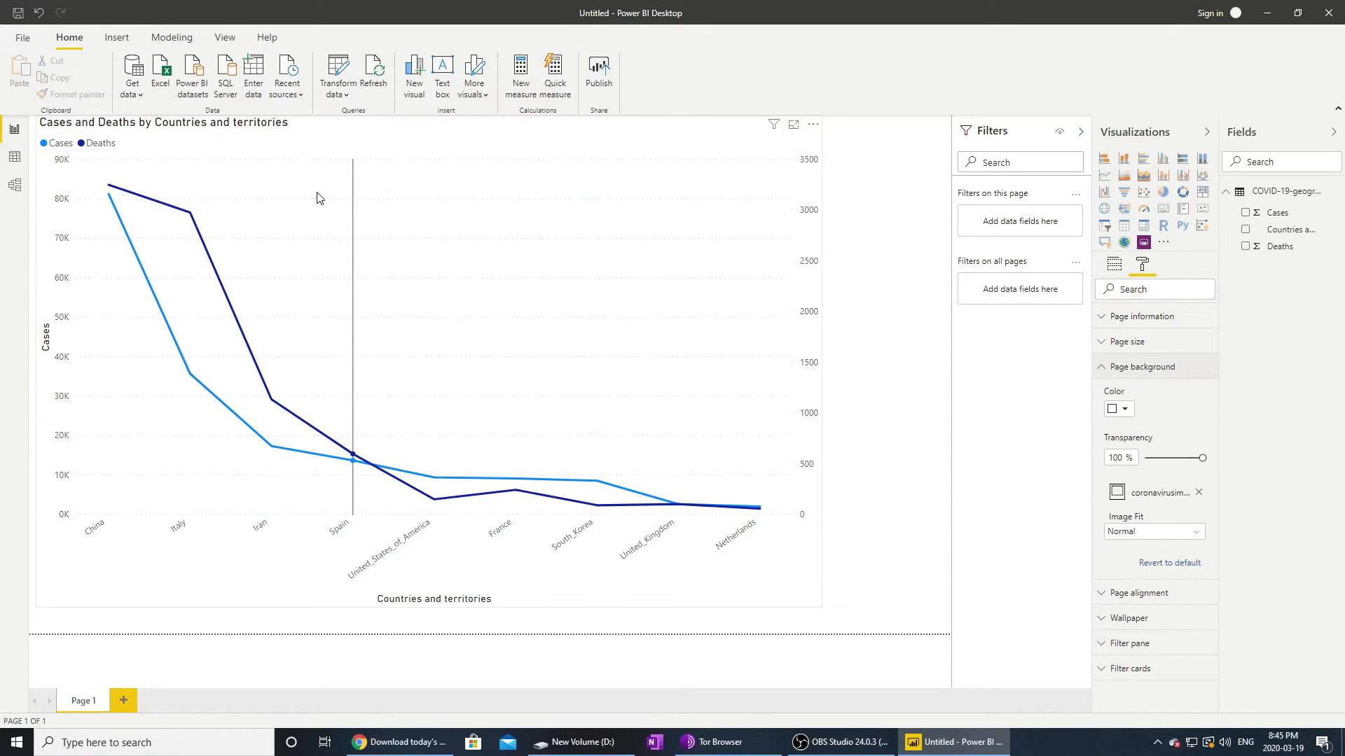
# Step: Try the Fit option for the page background image, then set its image fit to Fill
pyautogui.click(1188, 531)
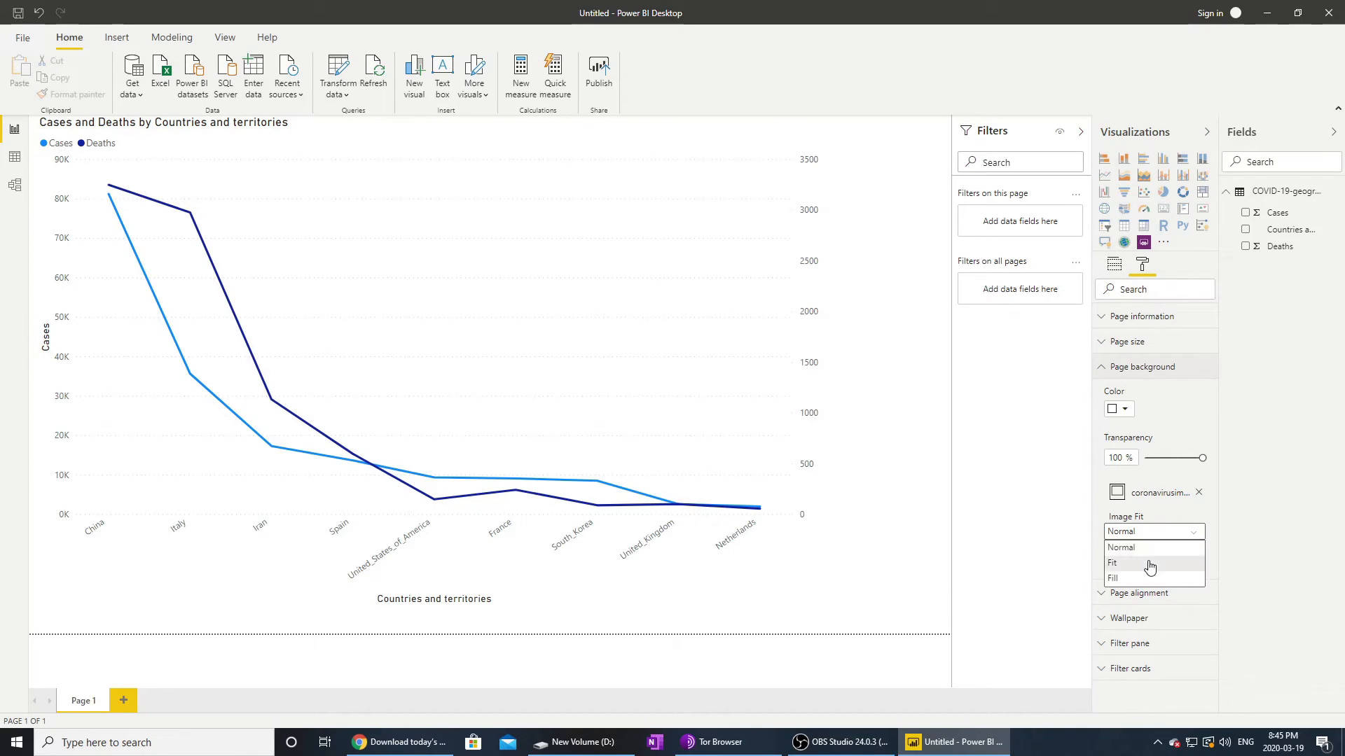
pyautogui.click(1149, 564)
pyautogui.click(1159, 532)
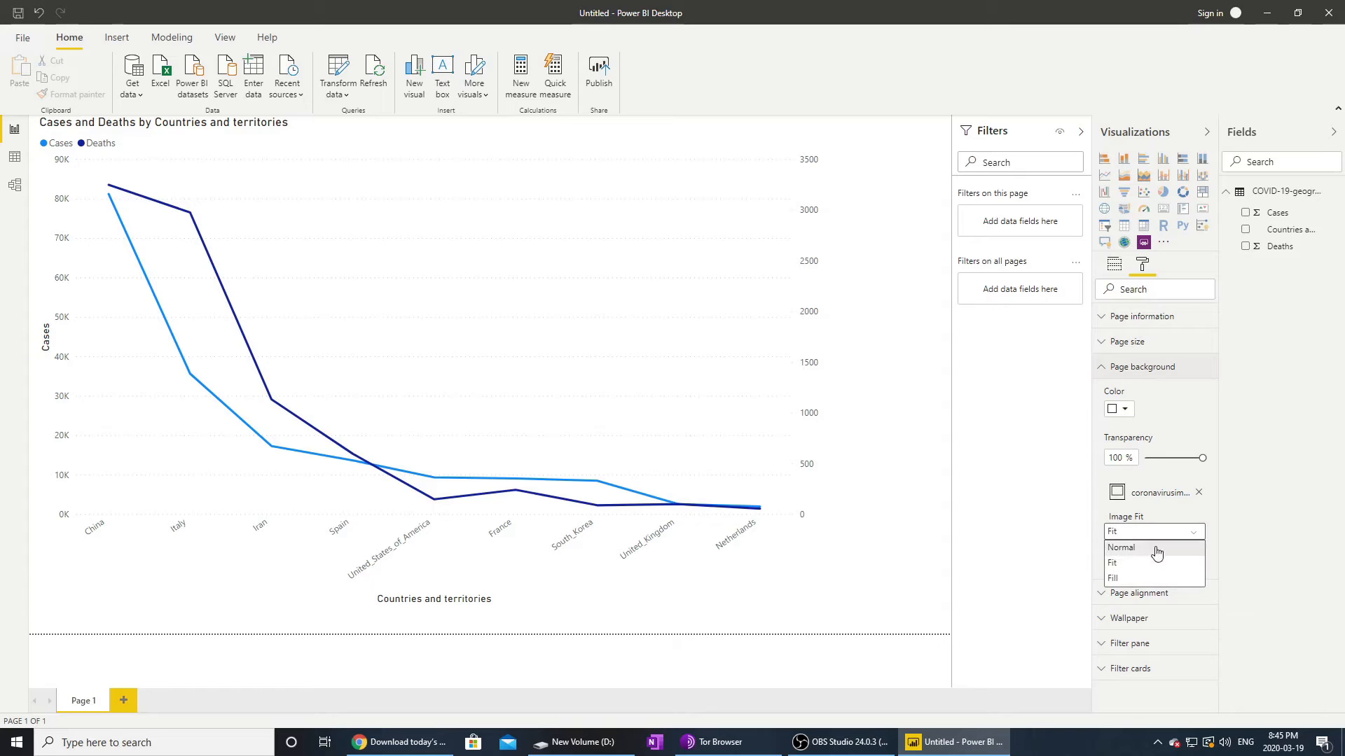
pyautogui.click(1140, 581)
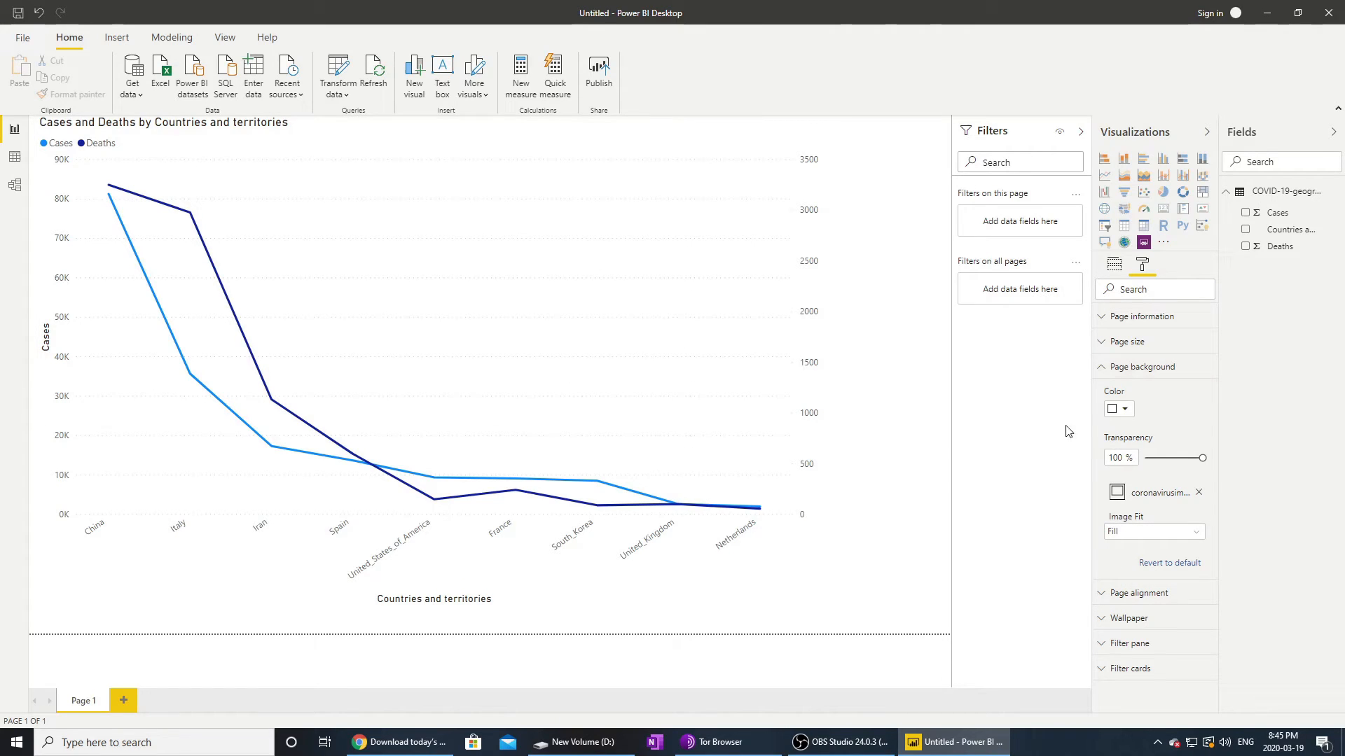
# Step: Remove the page background image and add coronavirusimage from the Pictures folder again
pyautogui.click(1199, 493)
pyautogui.click(1162, 493)
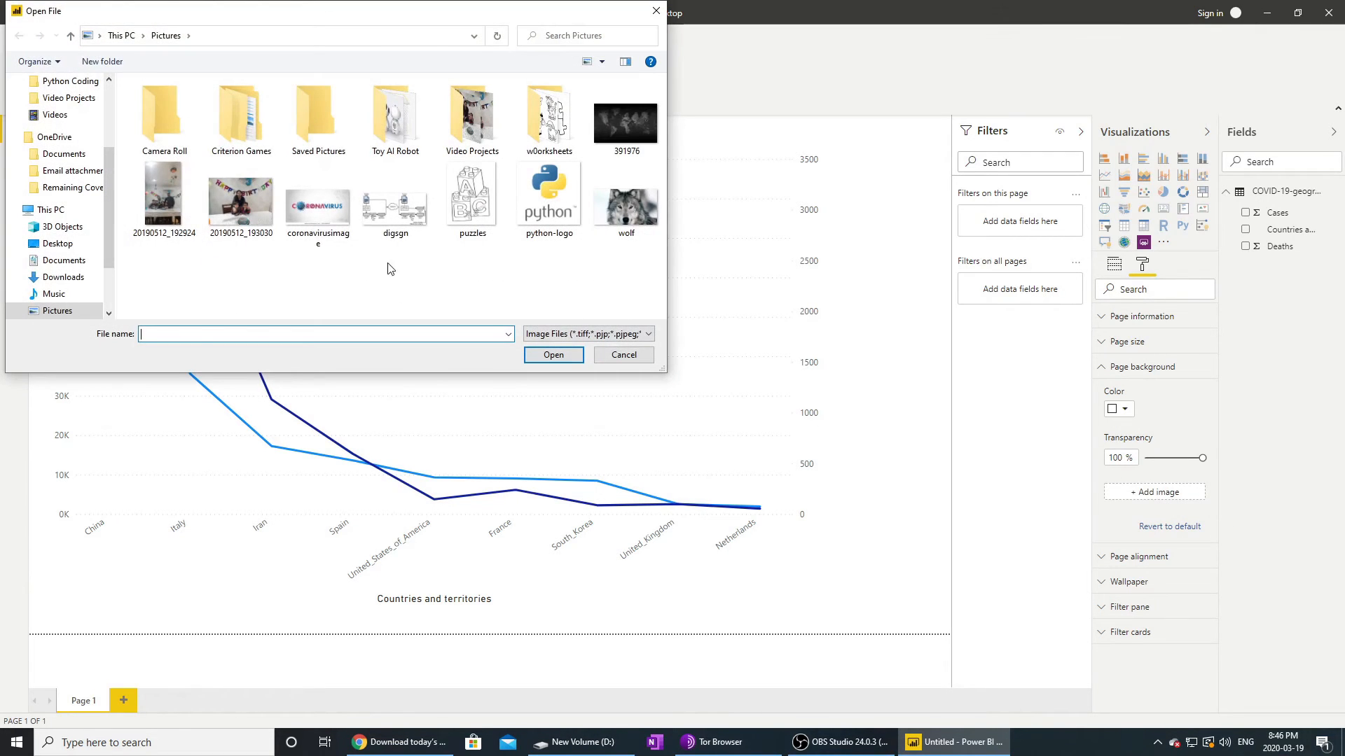
pyautogui.click(318, 204)
pyautogui.click(553, 355)
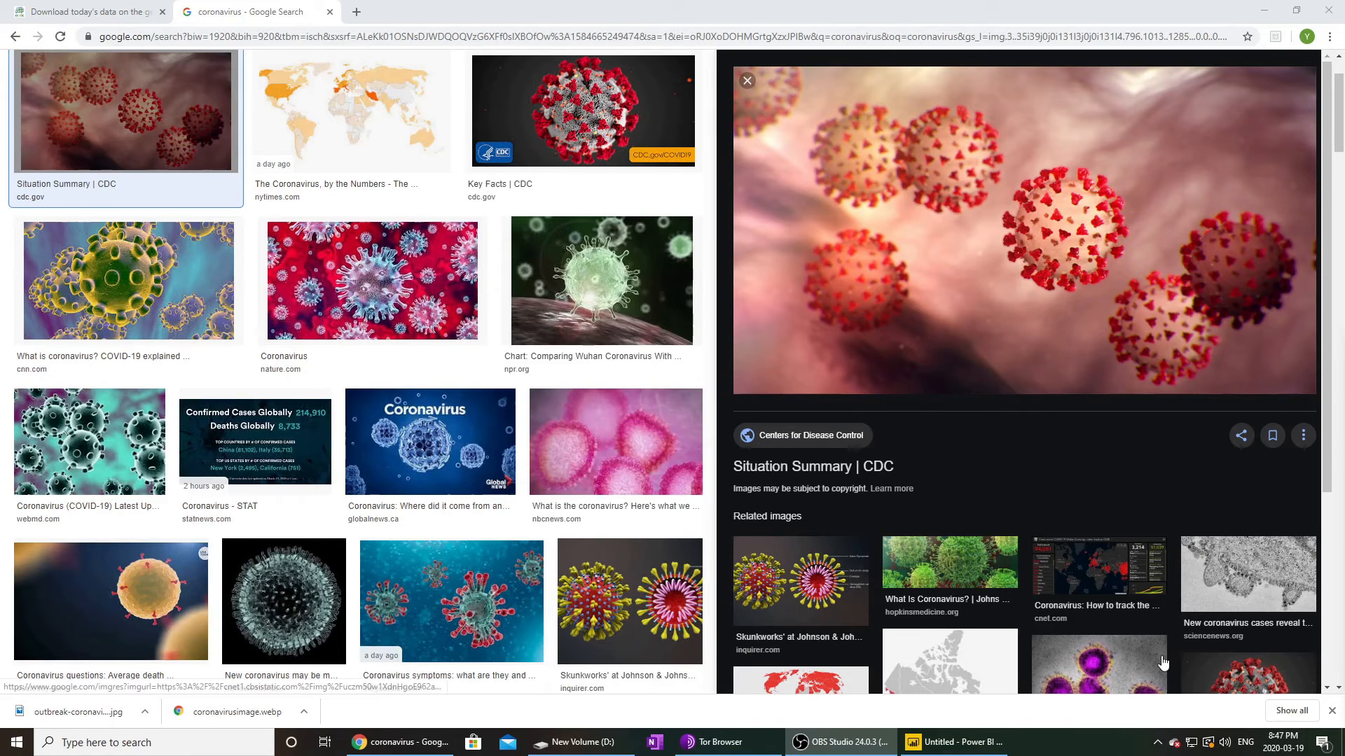
# Step: Dismiss Chrome's downloads bar, switch to Power BI Desktop and add the downloaded coronavirus outbreak picture as the page background
pyautogui.click(1332, 711)
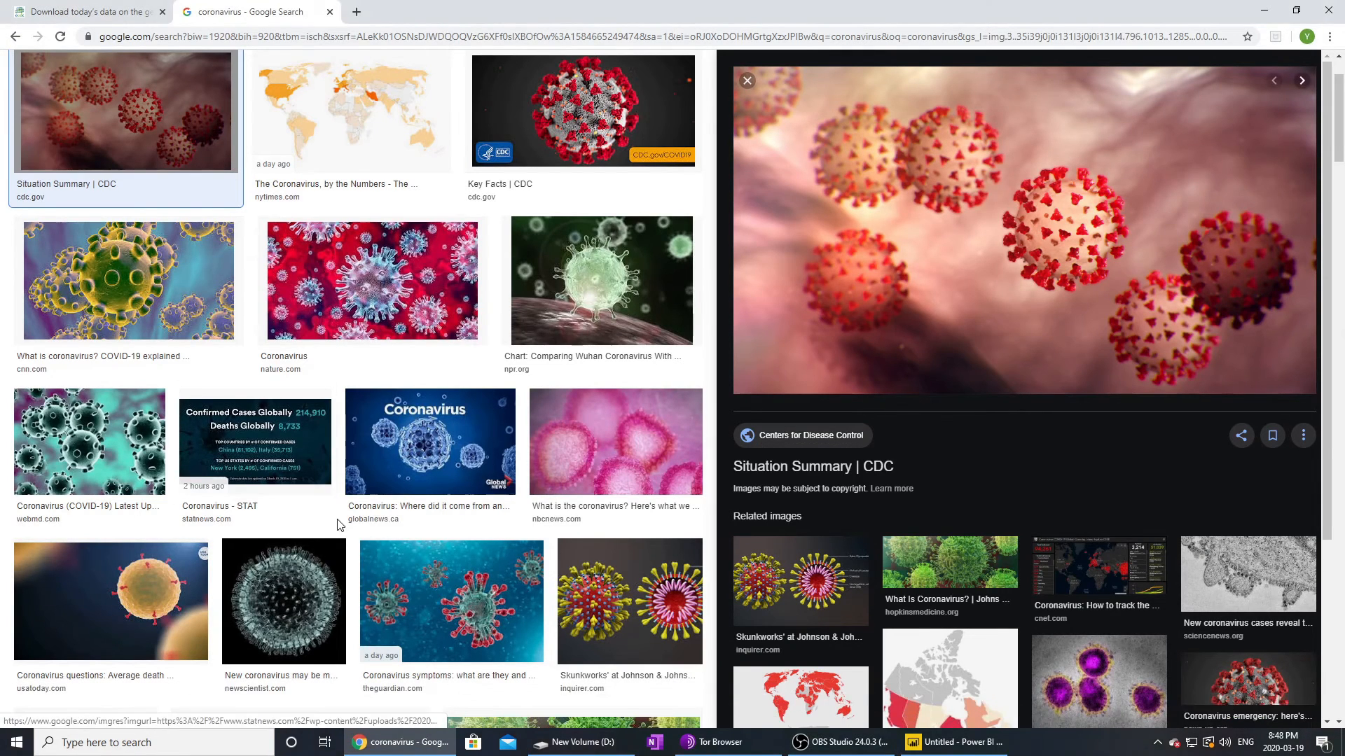
pyautogui.click(954, 742)
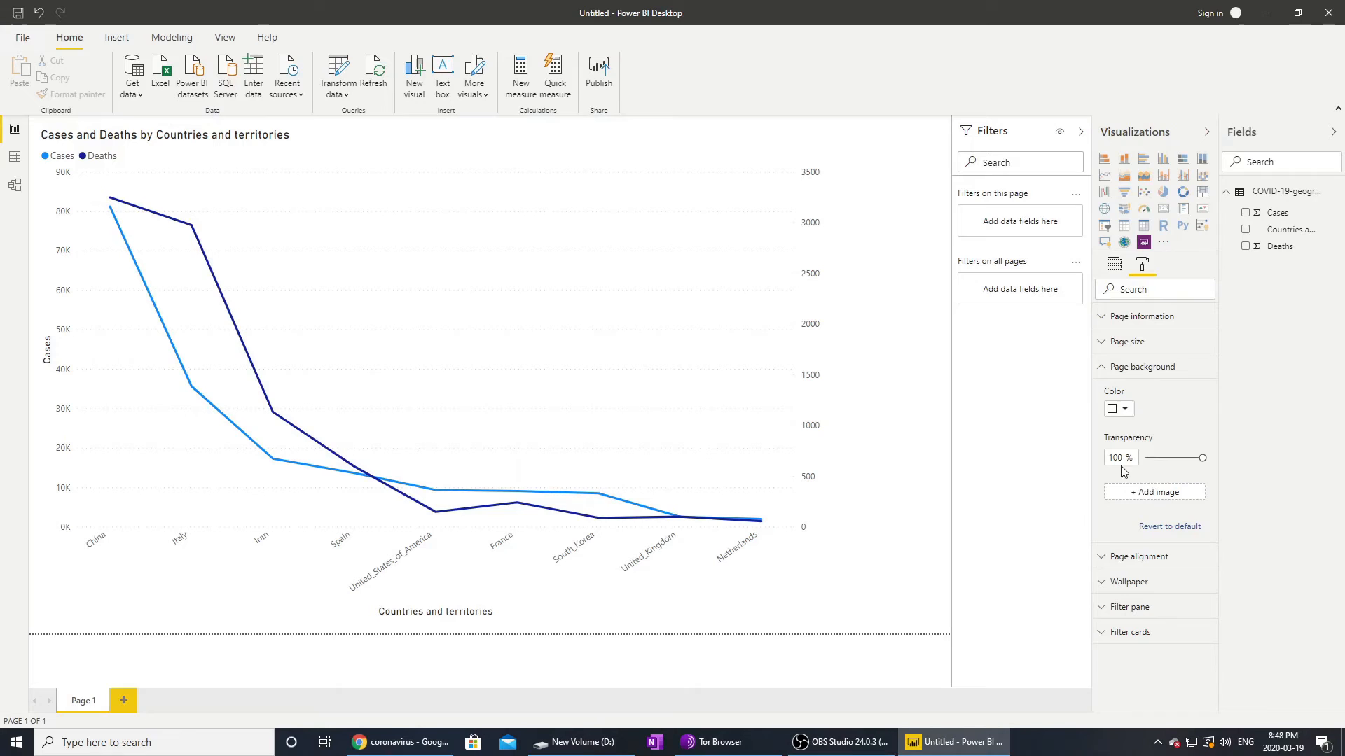
pyautogui.click(1155, 494)
pyautogui.click(470, 214)
pyautogui.click(553, 355)
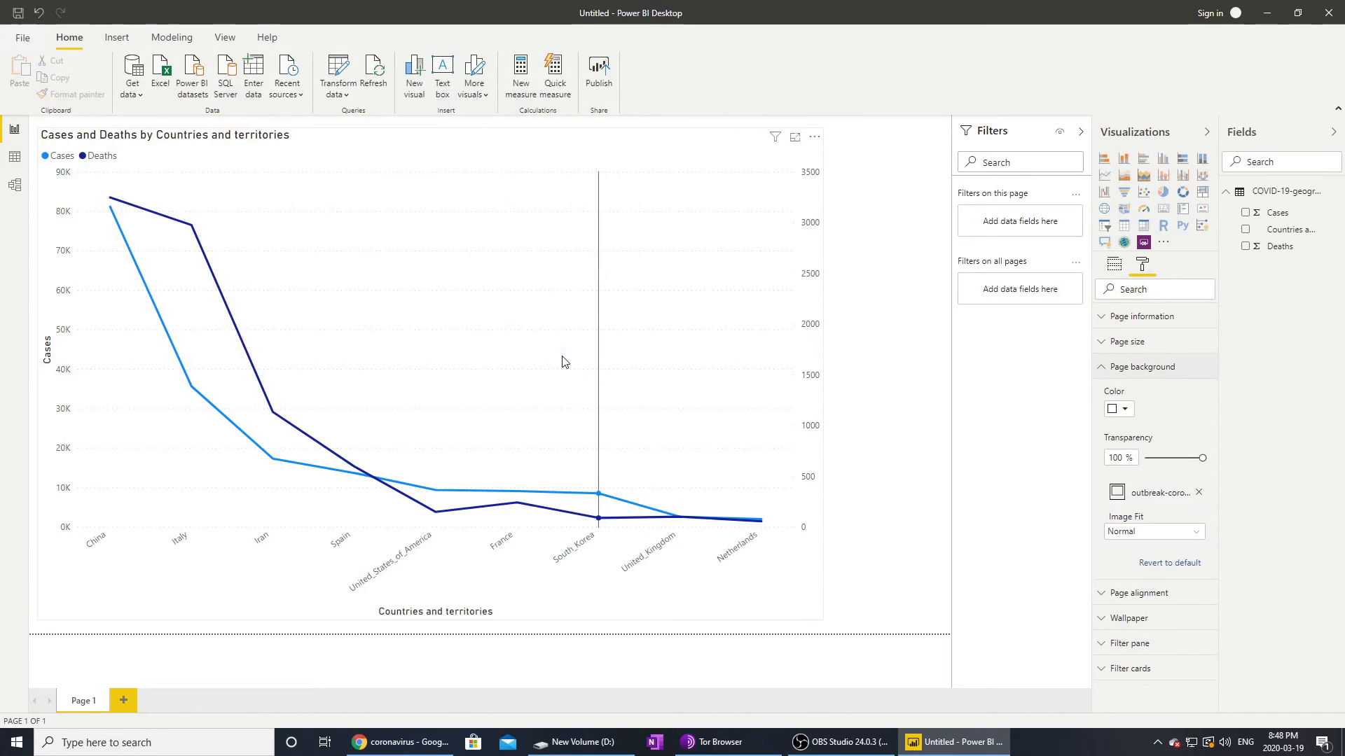
# Step: Lower the wallpaper's transparency and set the page background's transparency to 36%
pyautogui.moveTo(1203, 457); pyautogui.dragTo(1165, 458)
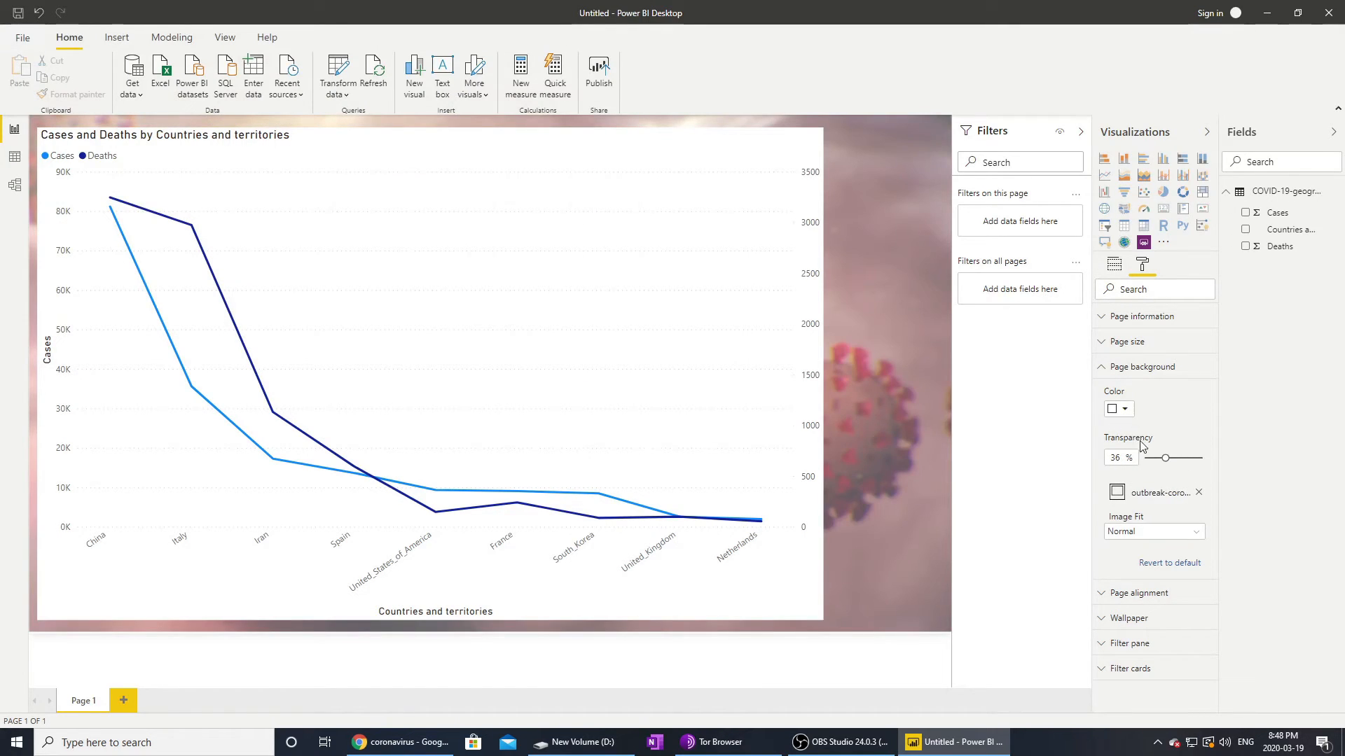
pyautogui.moveTo(1160, 457)
pyautogui.mouseDown()
pyautogui.moveTo(1142, 459)
pyautogui.moveTo(1156, 458)
pyautogui.mouseUp()
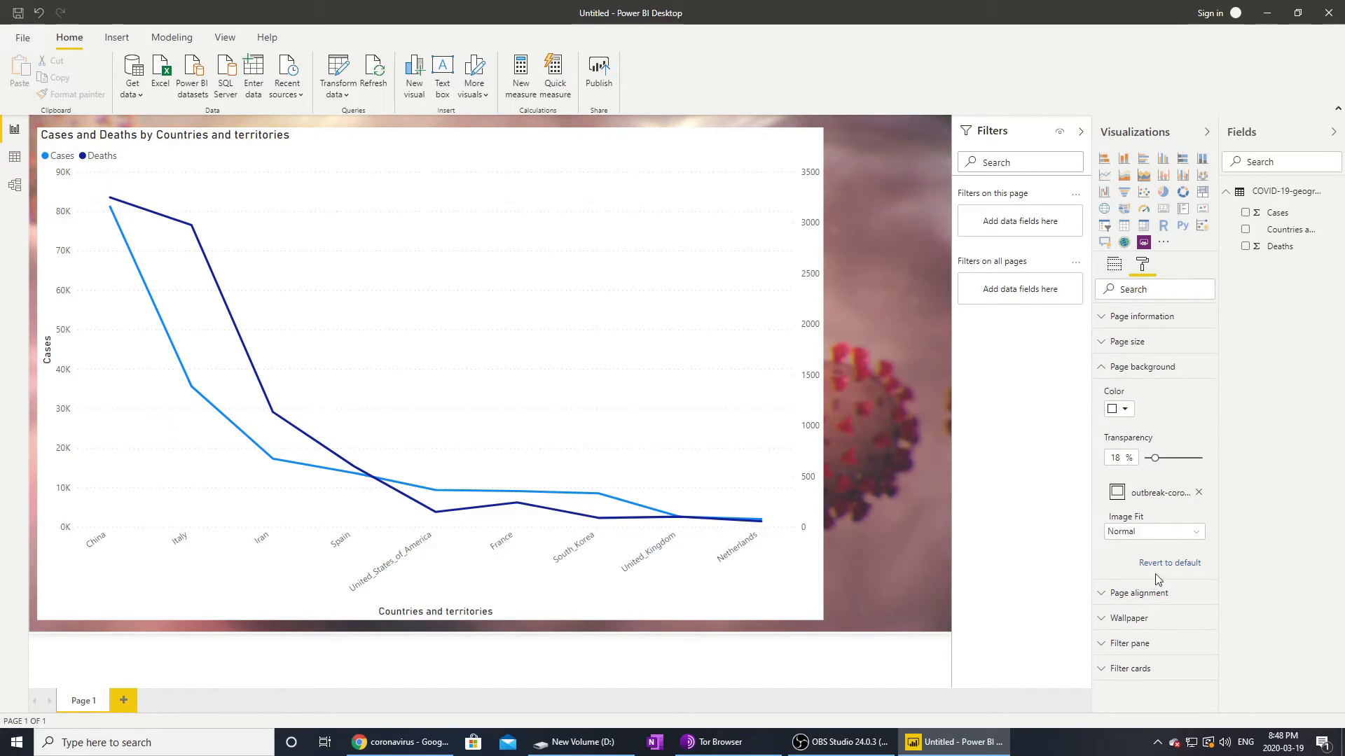
pyautogui.click(1127, 620)
pyautogui.scroll(-3, 1149, 685)
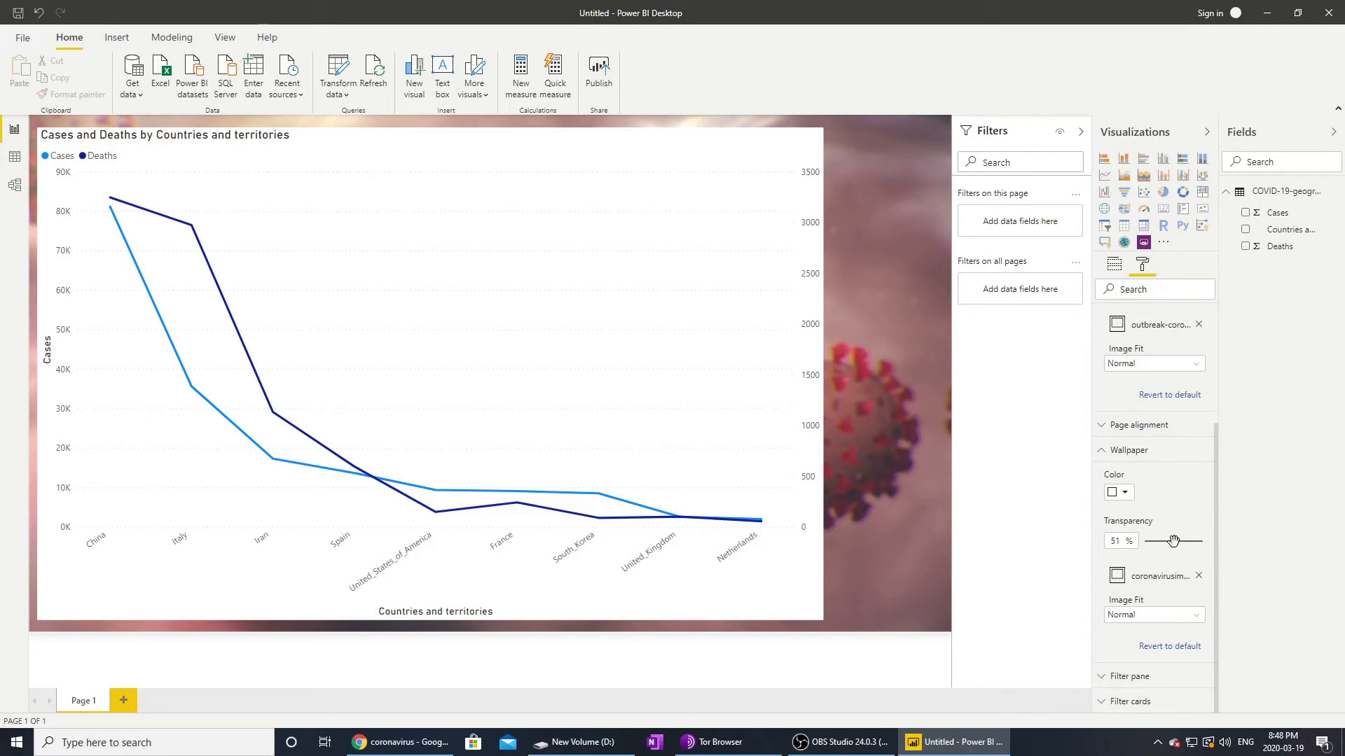
pyautogui.moveTo(1173, 541); pyautogui.dragTo(1162, 543)
pyautogui.click(1105, 454)
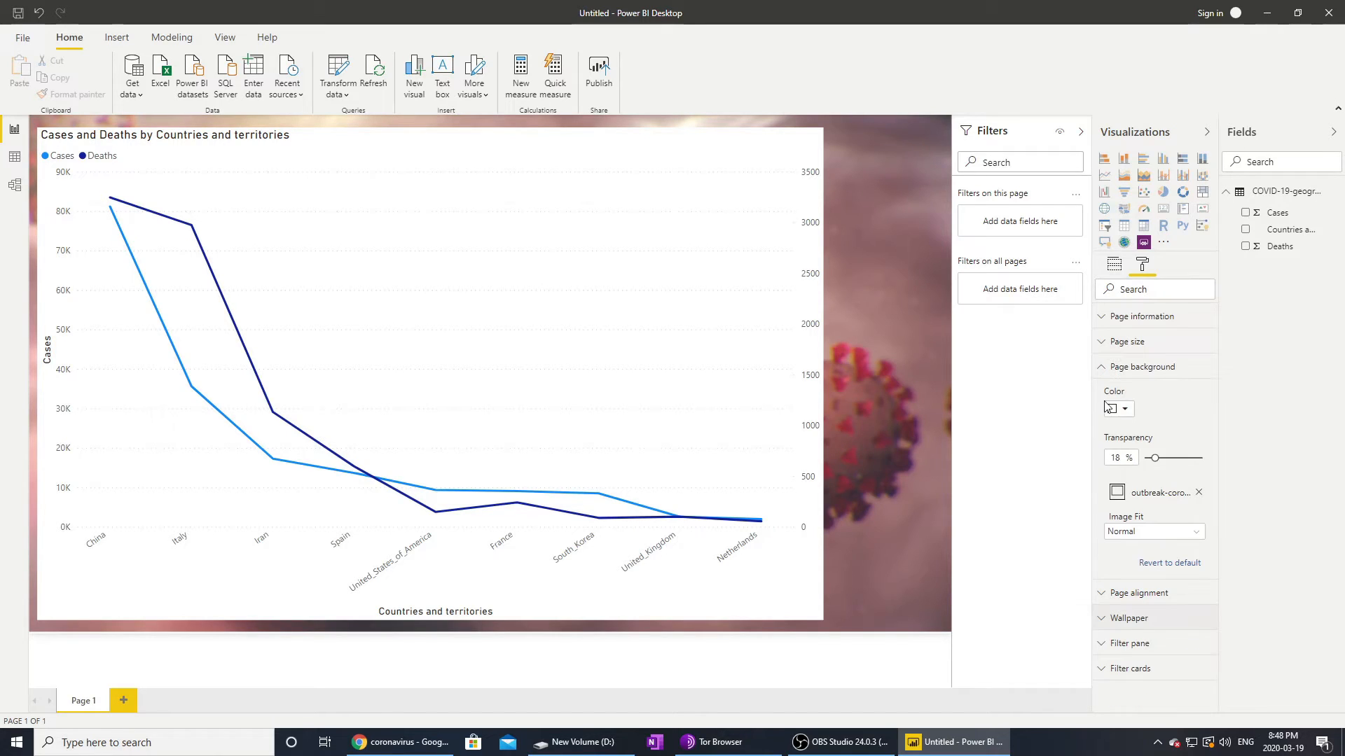
pyautogui.moveTo(1154, 458)
pyautogui.mouseDown()
pyautogui.moveTo(1191, 458)
pyautogui.moveTo(1165, 458)
pyautogui.mouseUp()
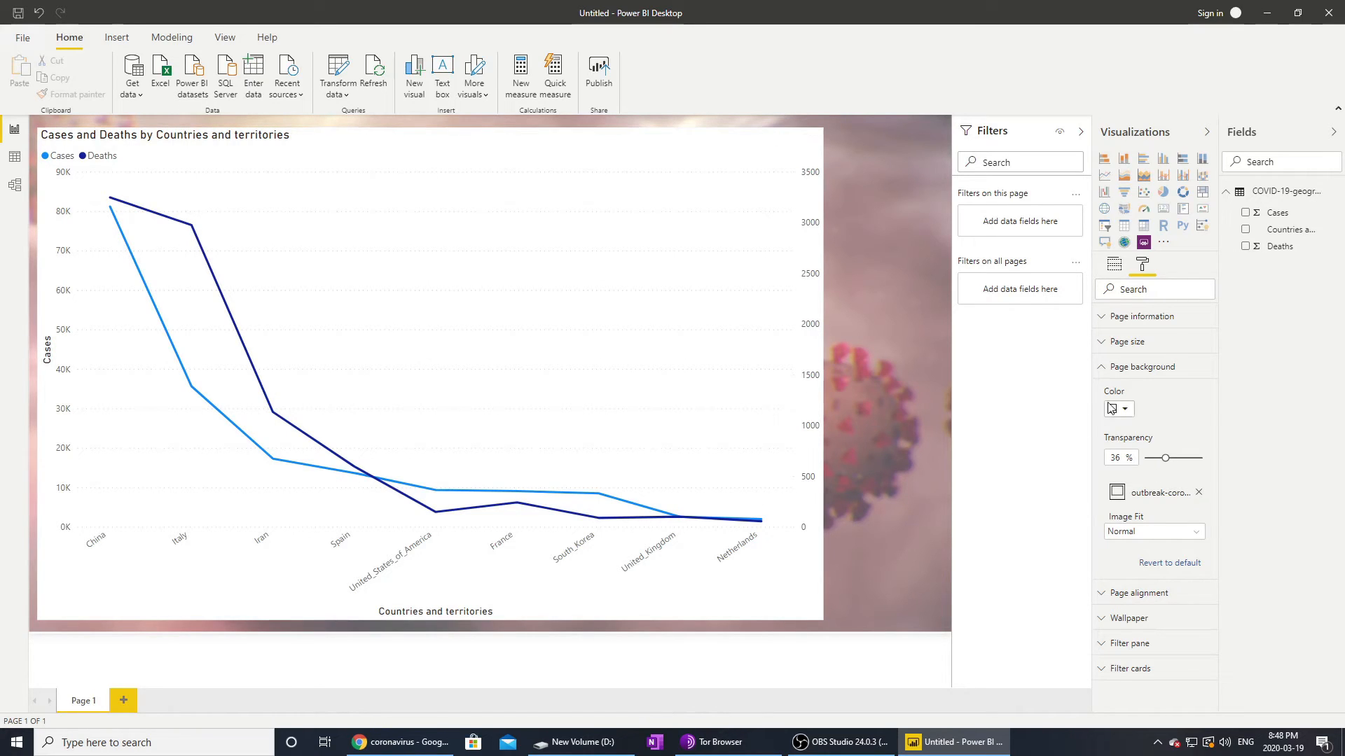
# Step: Set the background transparency of the Cases and Deaths line chart to 53%
pyautogui.click(630, 313)
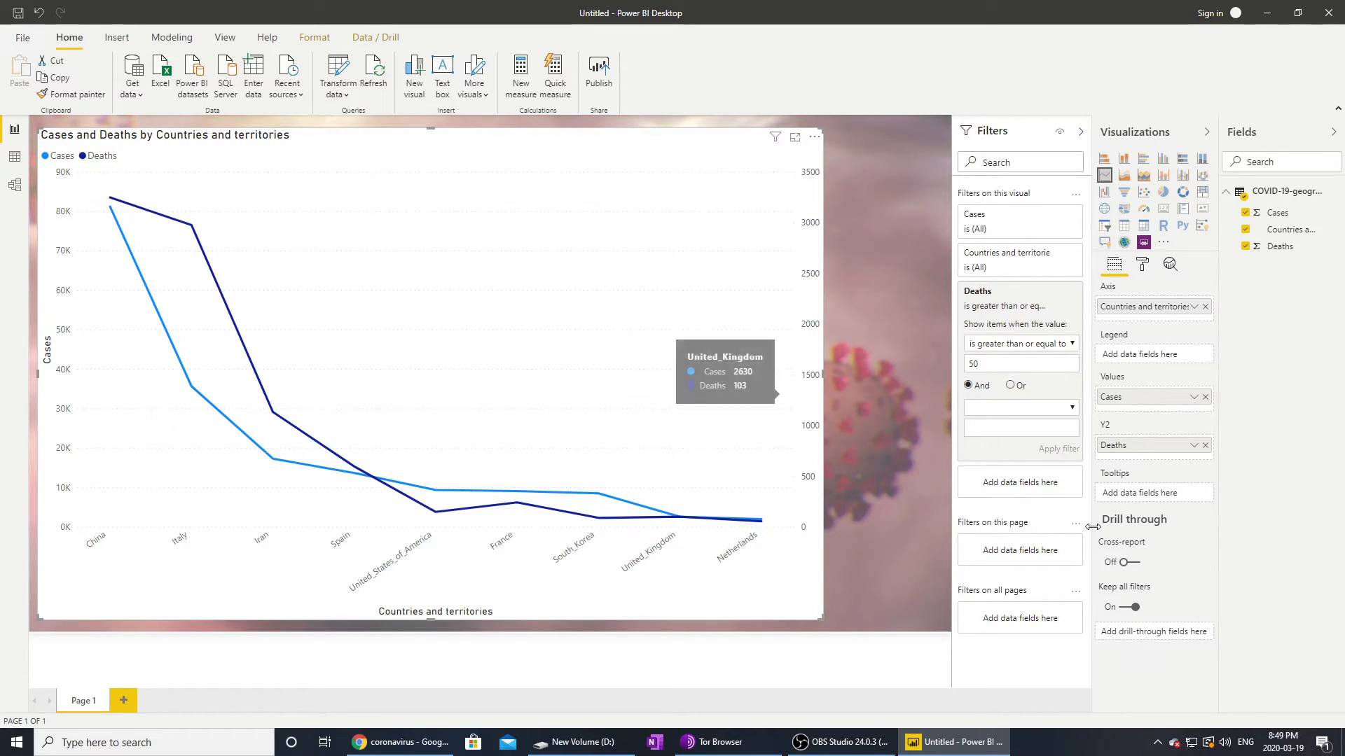
pyautogui.click(1141, 266)
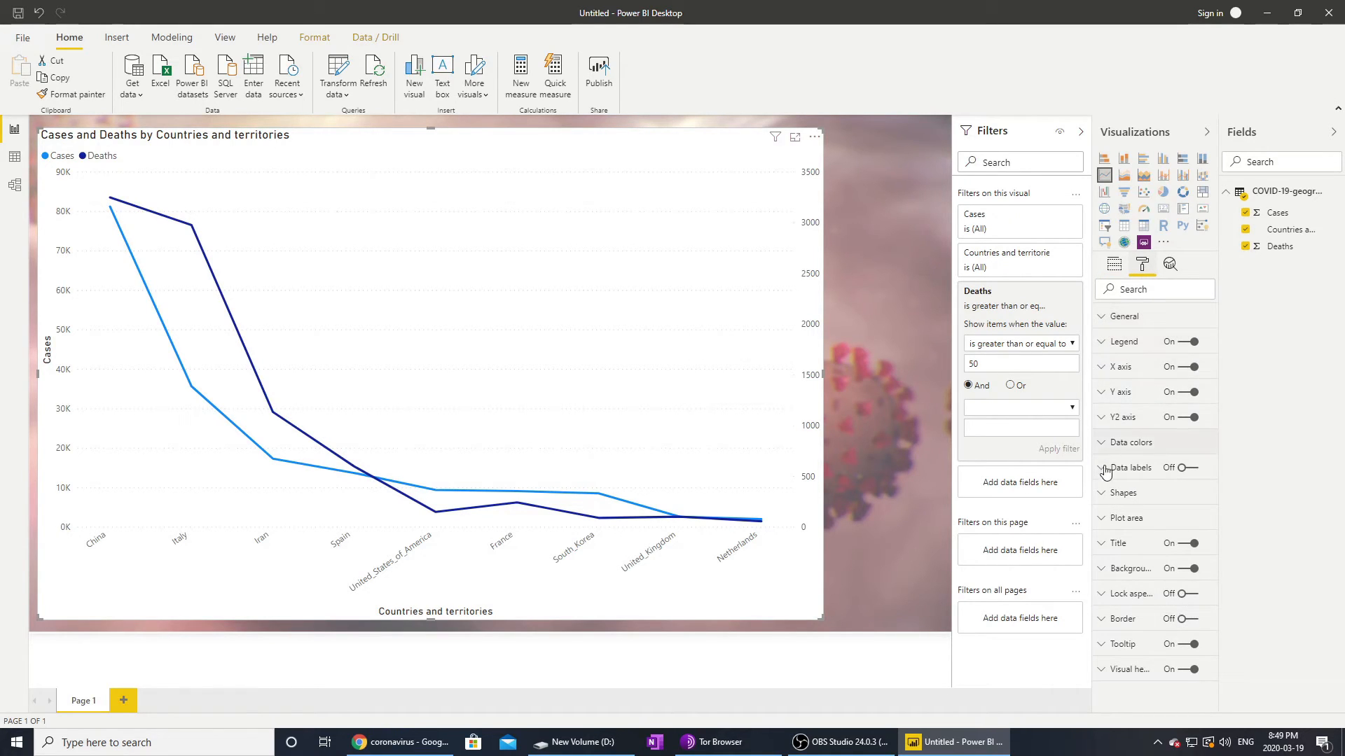
pyautogui.click(1114, 569)
pyautogui.moveTo(1144, 660); pyautogui.dragTo(1175, 660)
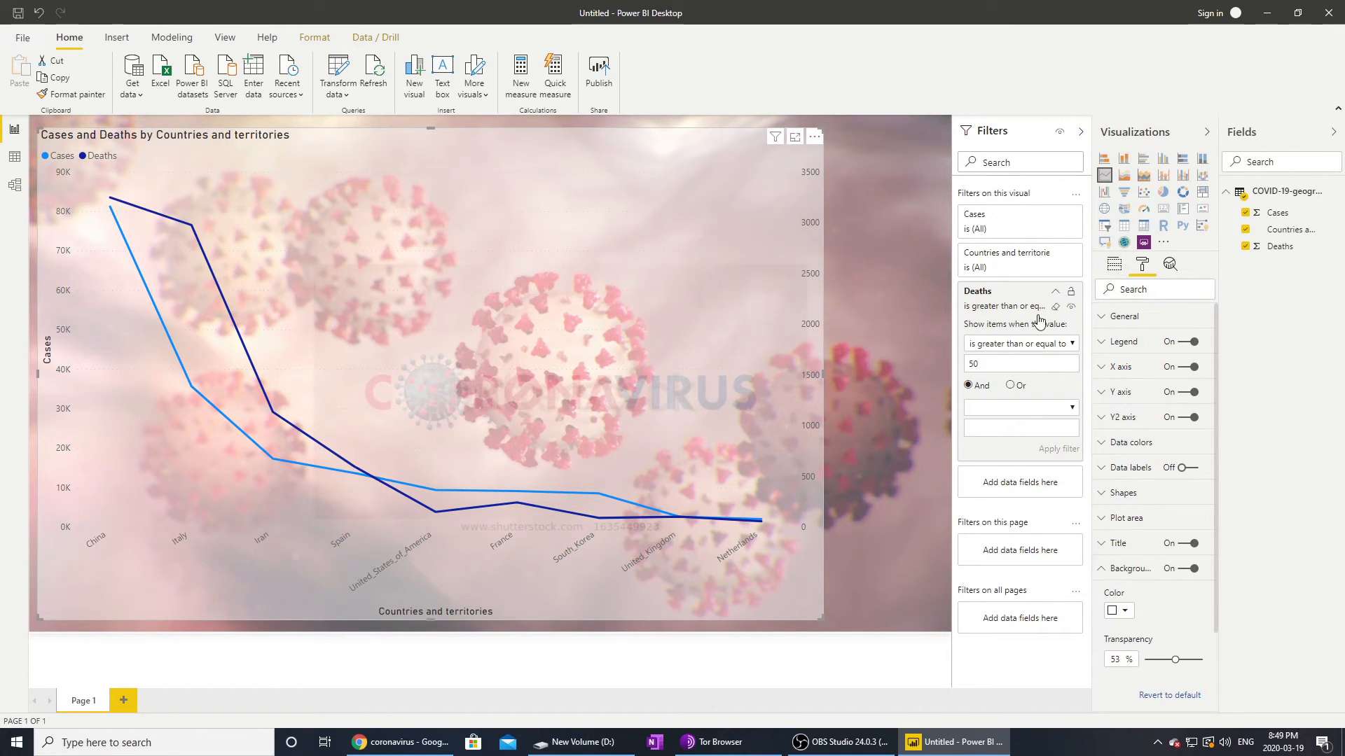
# Step: Set the image fit of the page background picture to Fill
pyautogui.click(888, 440)
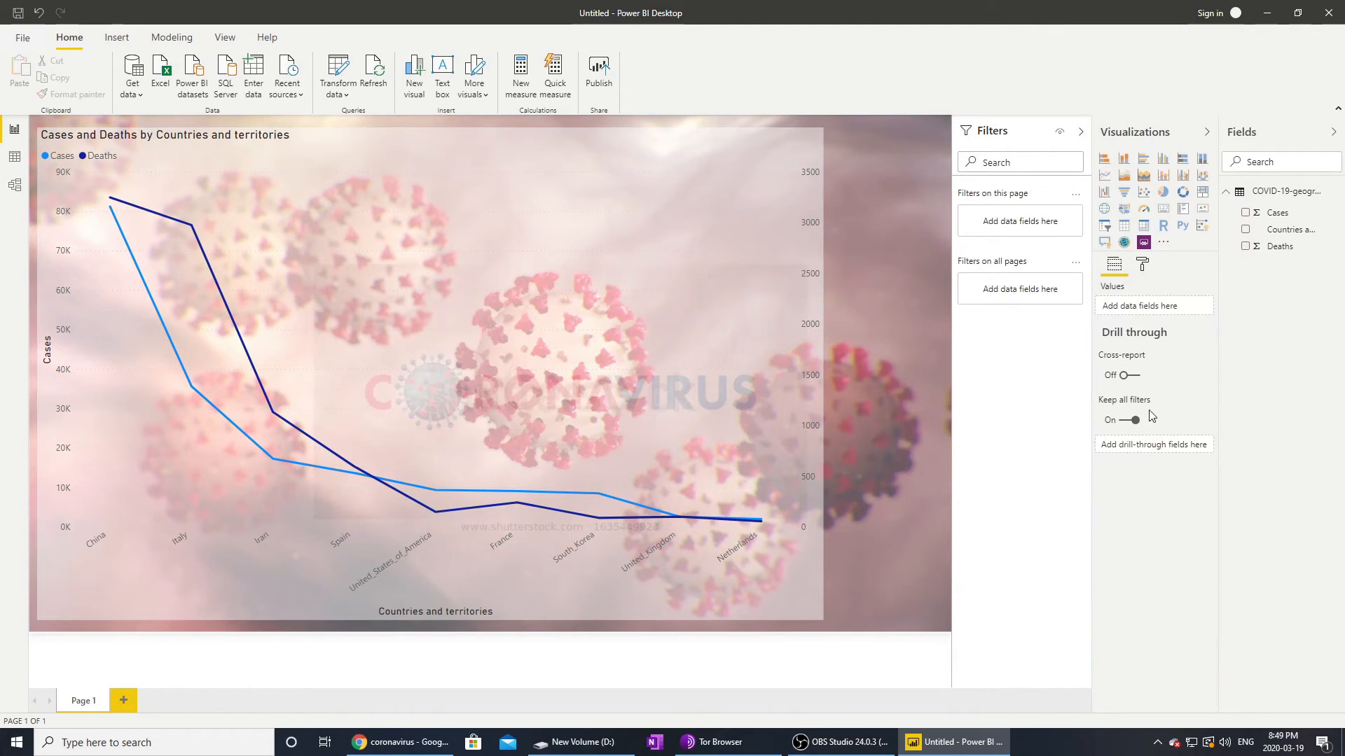
pyautogui.click(1145, 266)
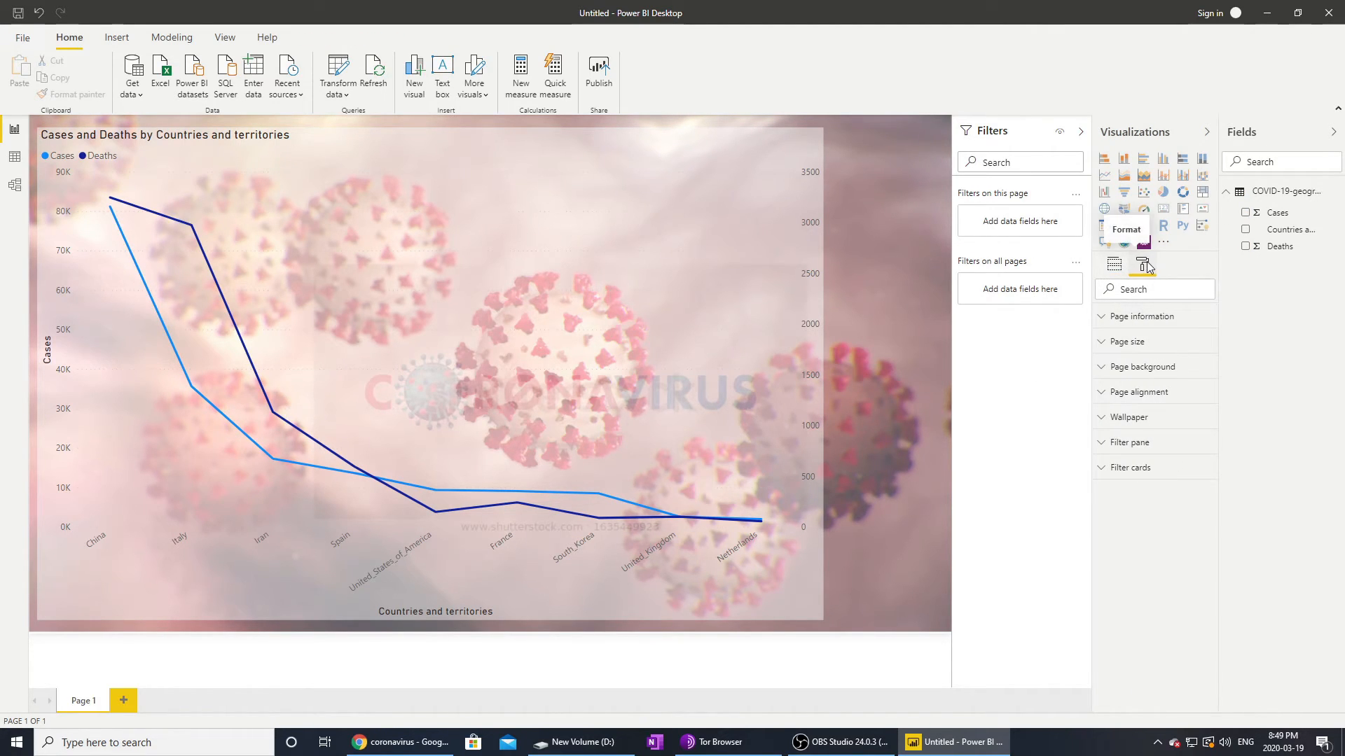
pyautogui.click(1103, 366)
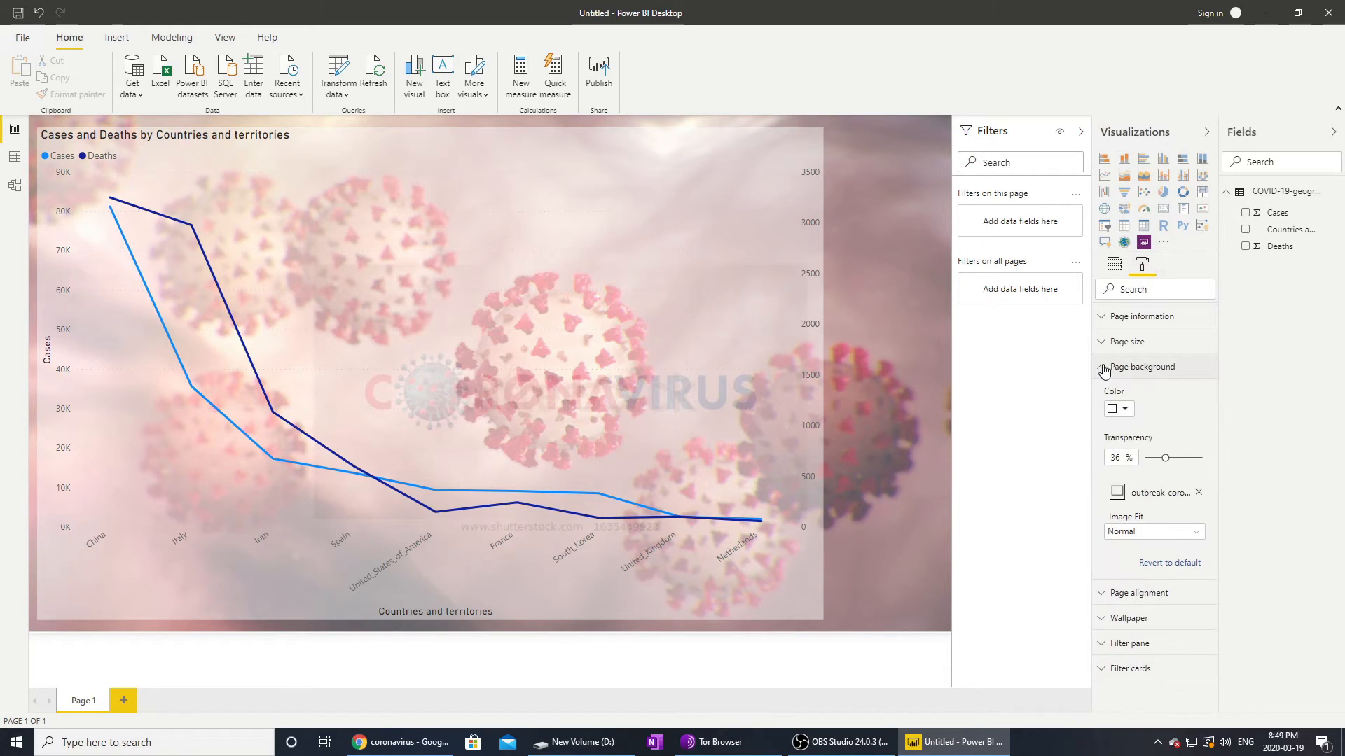
pyautogui.click(1194, 538)
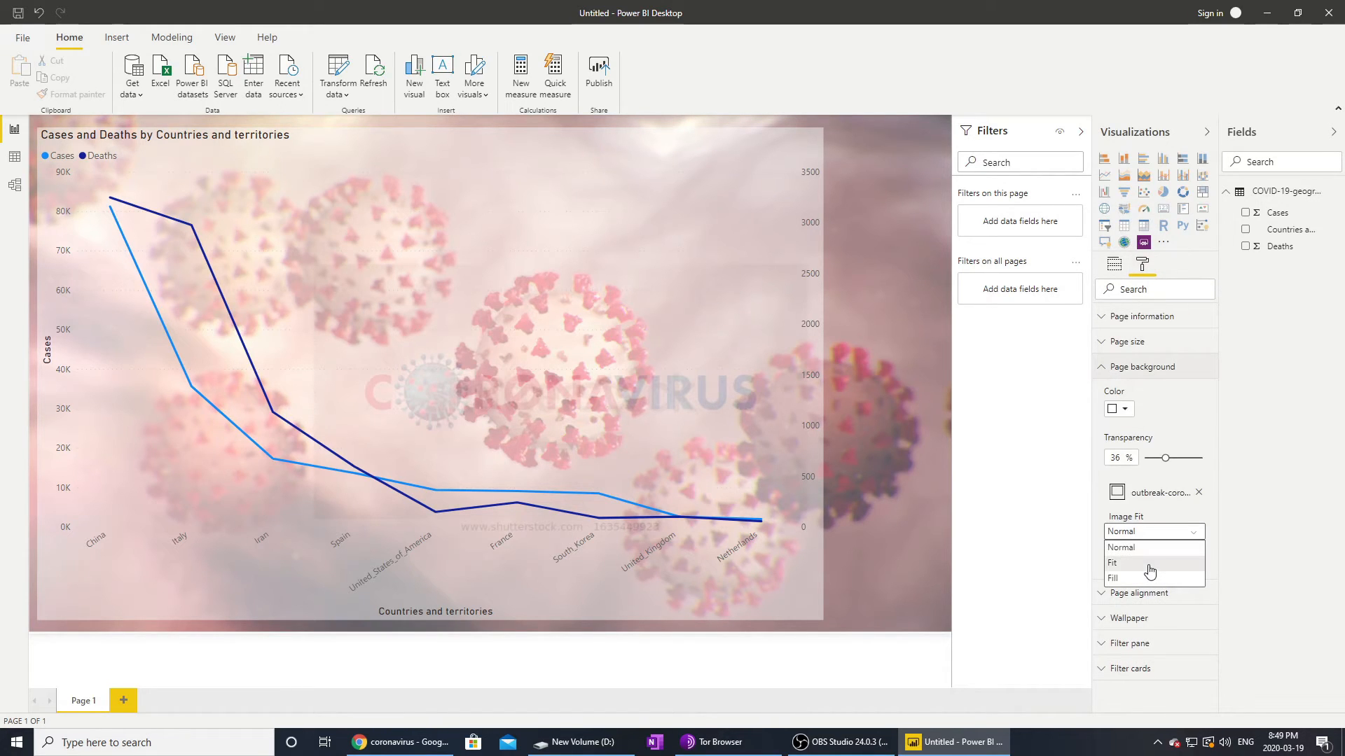
pyautogui.click(1148, 565)
pyautogui.click(1149, 534)
pyautogui.click(1144, 579)
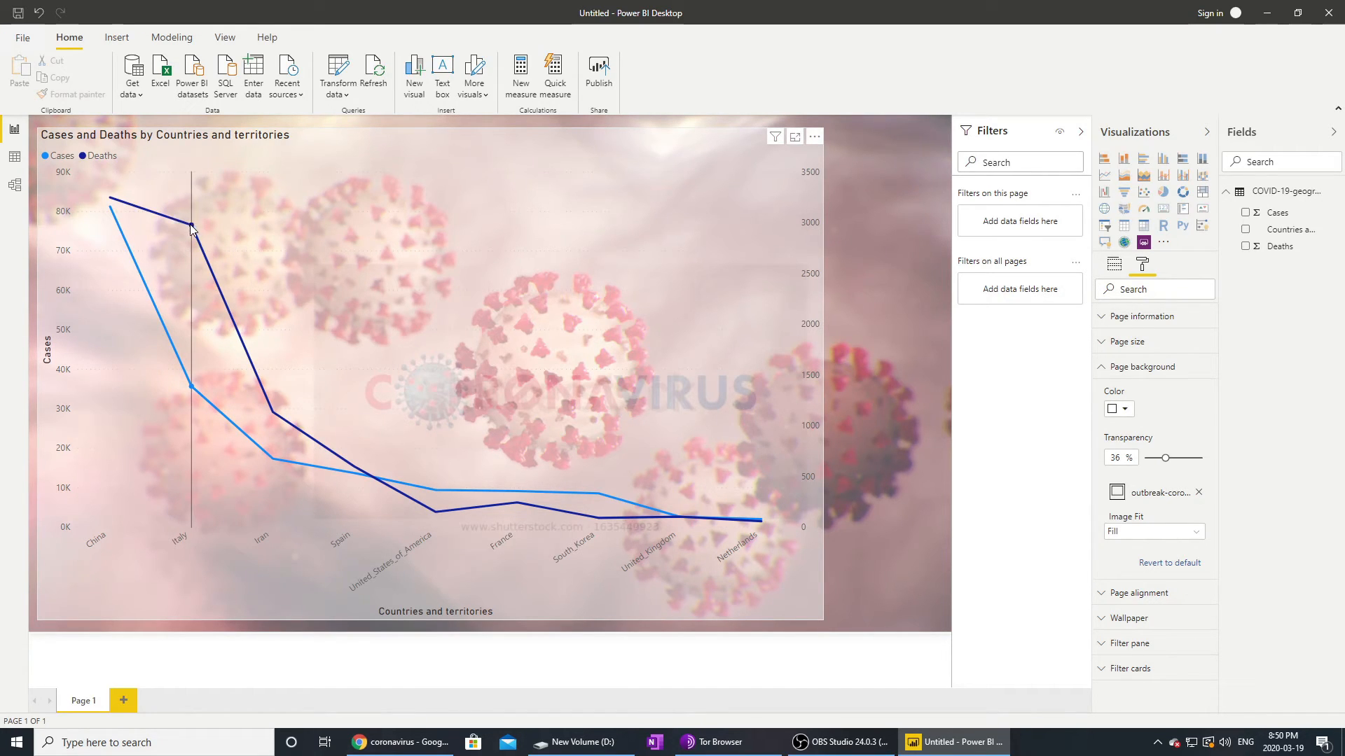
# Step: Examine the cases and deaths at the line chart's data points, from Italy and Iran through to the United Kingdom
pyautogui.moveTo(191, 227)
pyautogui.moveTo(274, 412)
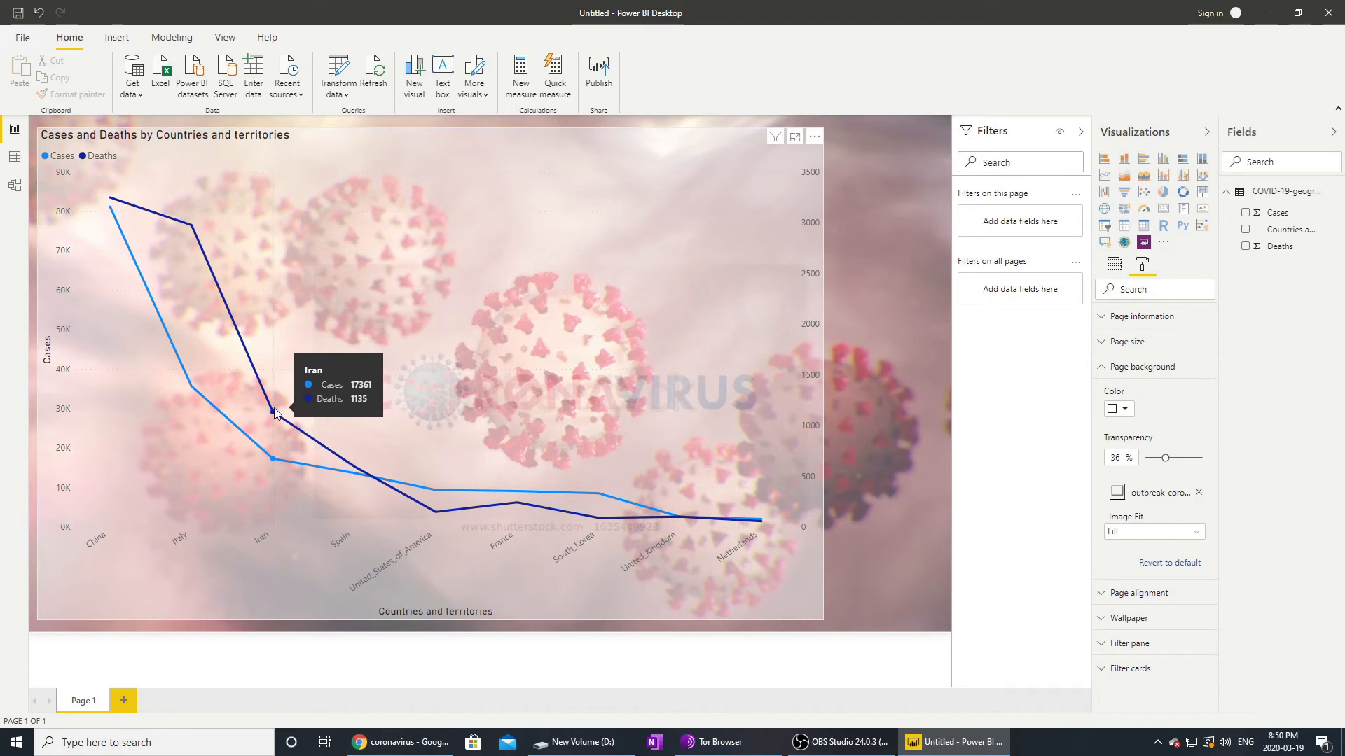
pyautogui.moveTo(436, 470)
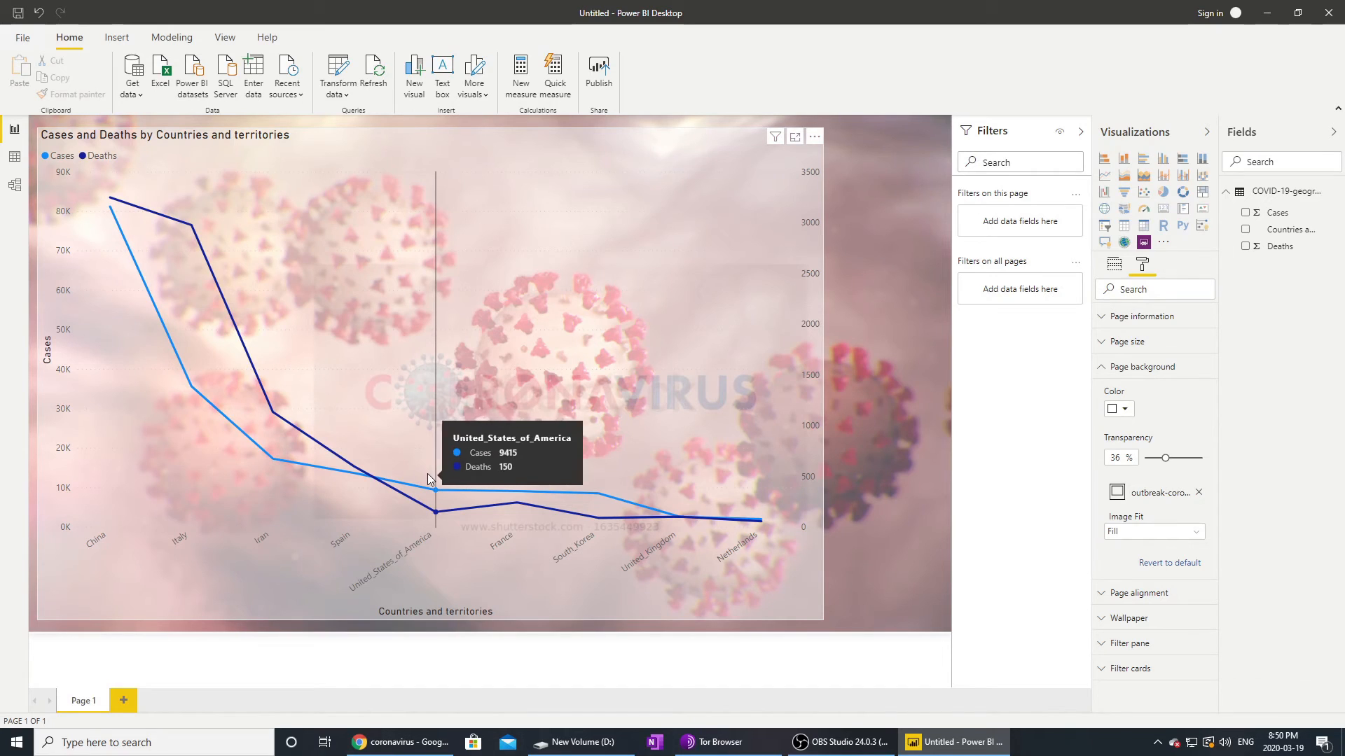
pyautogui.moveTo(531, 472)
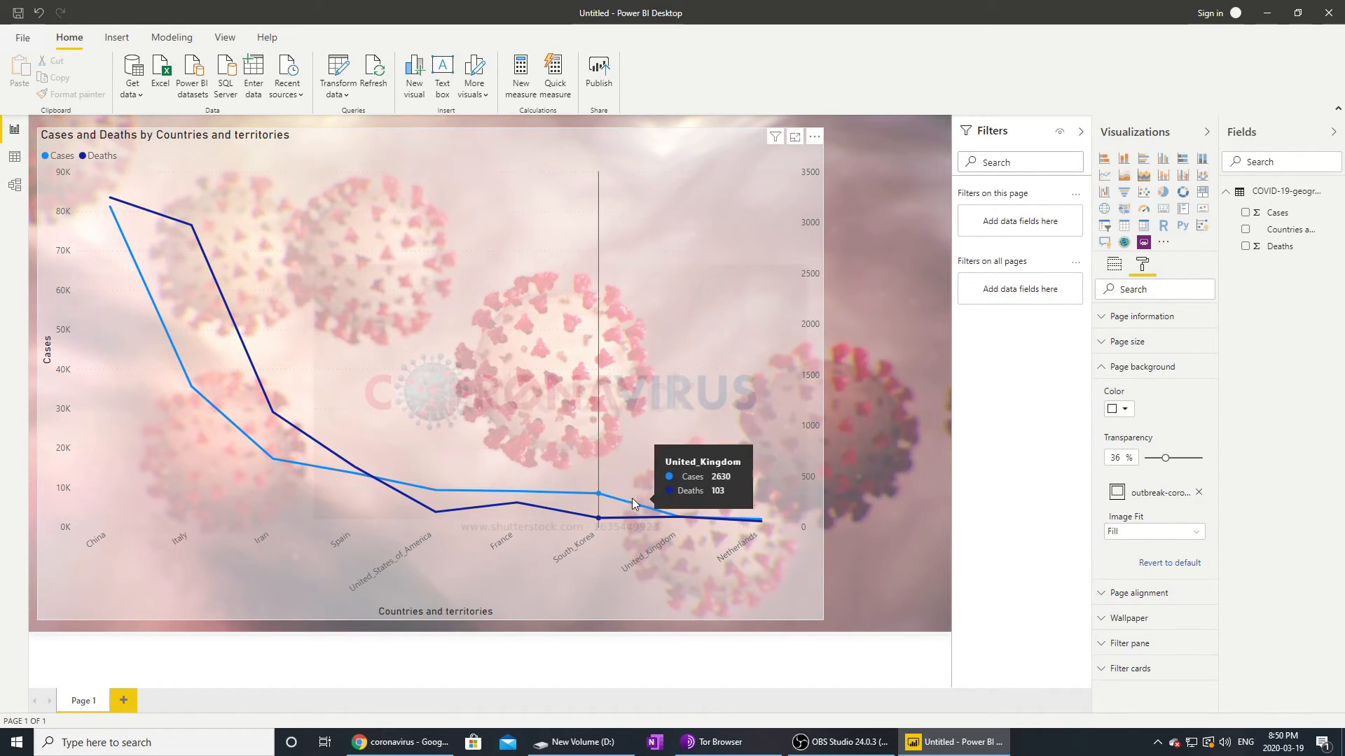
pyautogui.moveTo(662, 472)
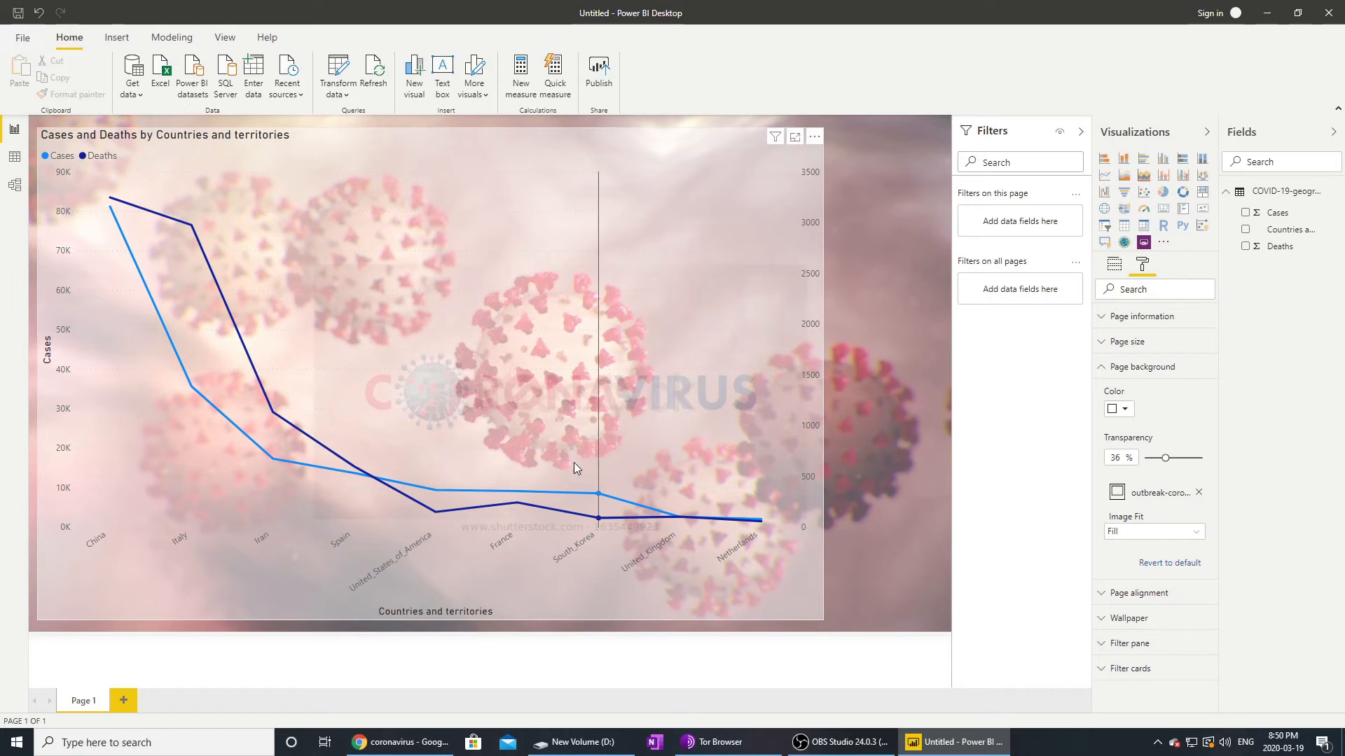
pyautogui.moveTo(605, 475)
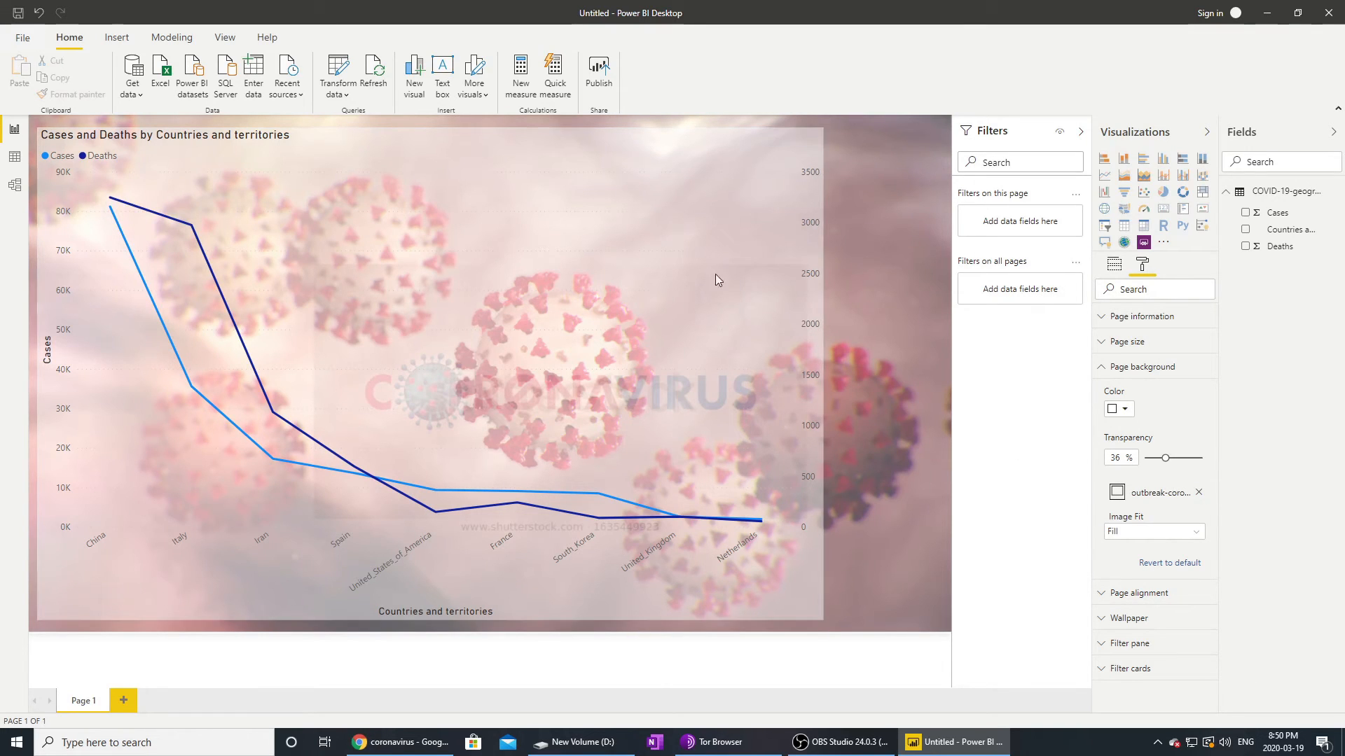
# Step: Set the text size of the line chart's X axis labels to 13 pt
pyautogui.click(657, 242)
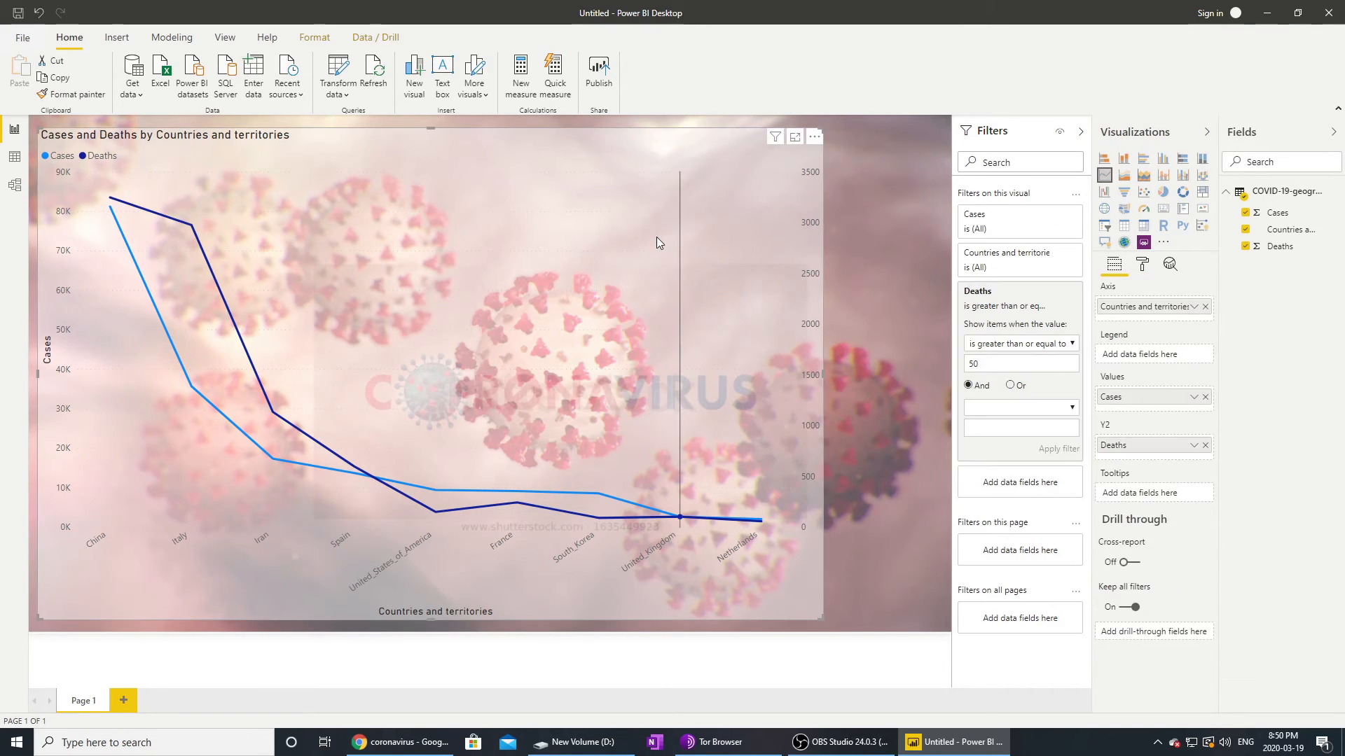
pyautogui.click(1149, 267)
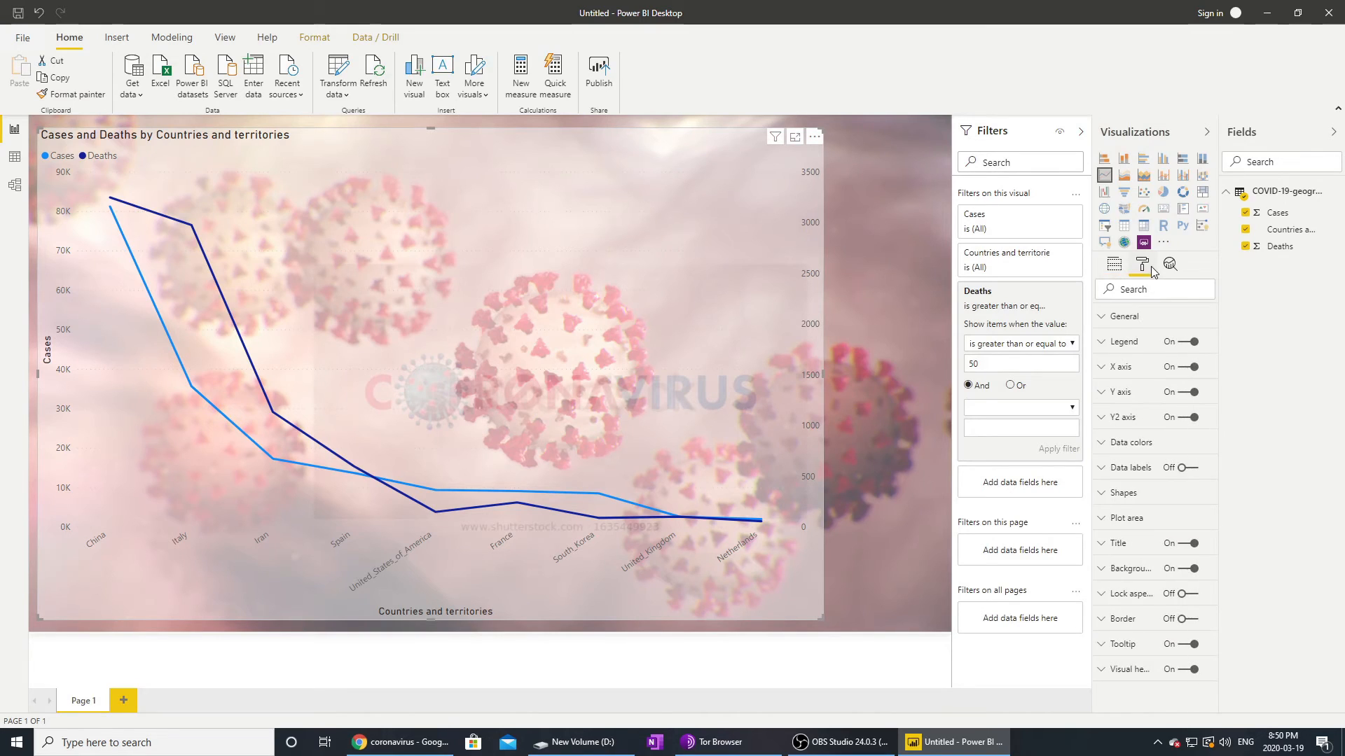
pyautogui.click(1104, 368)
pyautogui.click(1143, 493)
pyautogui.click(1143, 493)
pyautogui.click(1143, 493)
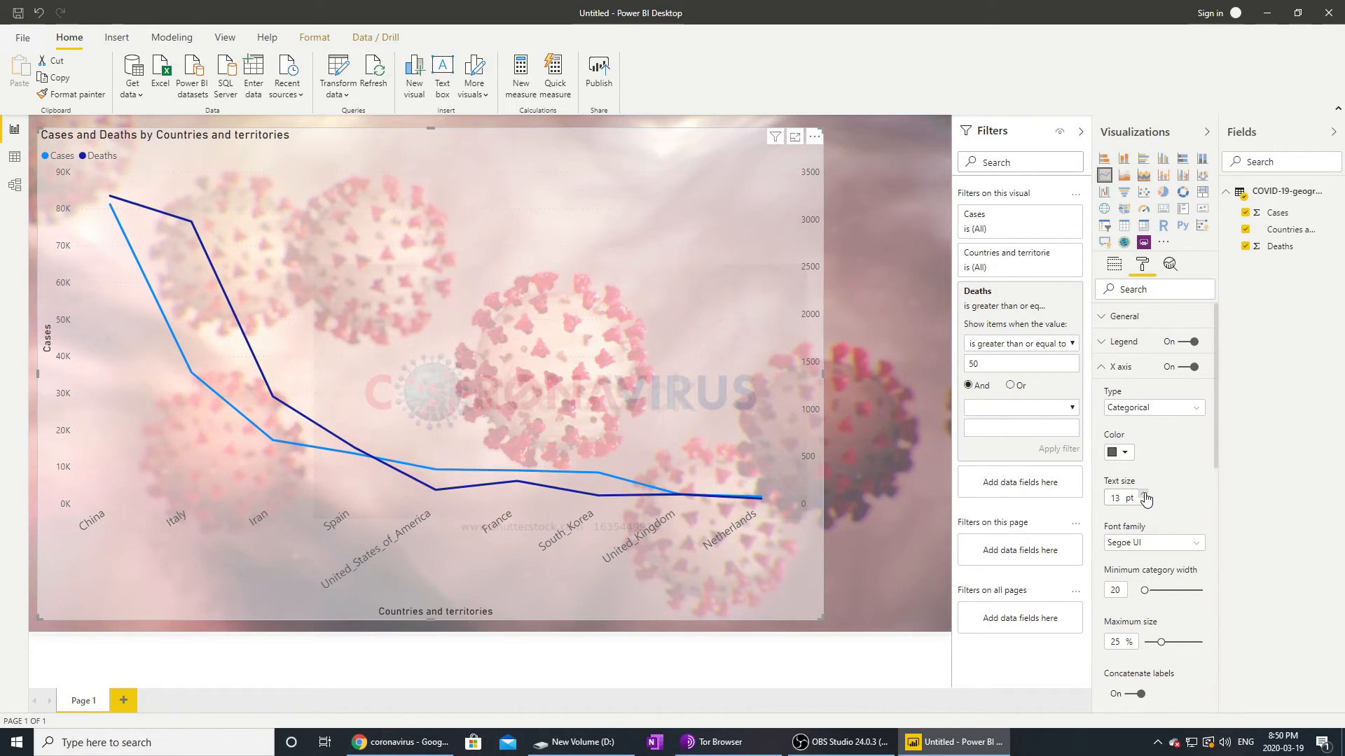
# Step: Set the title color of the line chart's X axis to black
pyautogui.scroll(-3, 1149, 543)
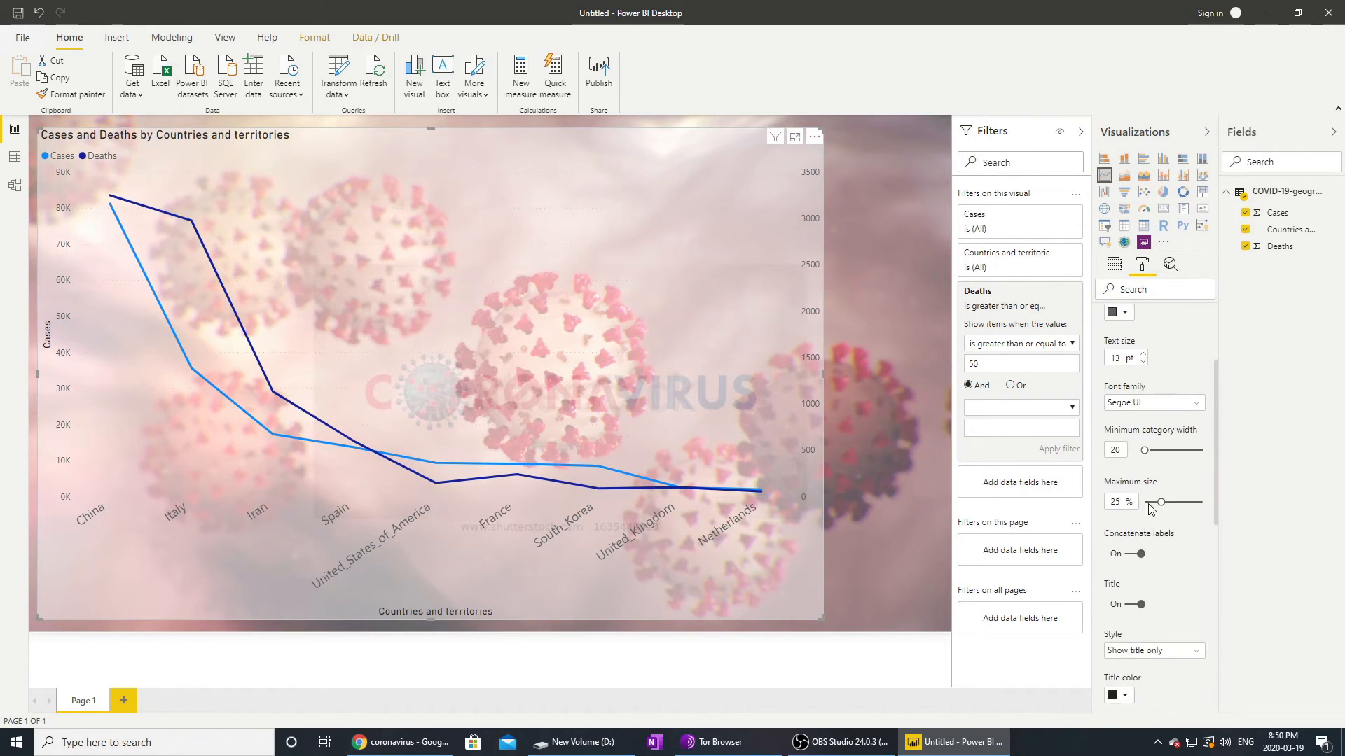
pyautogui.scroll(-3, 1149, 530)
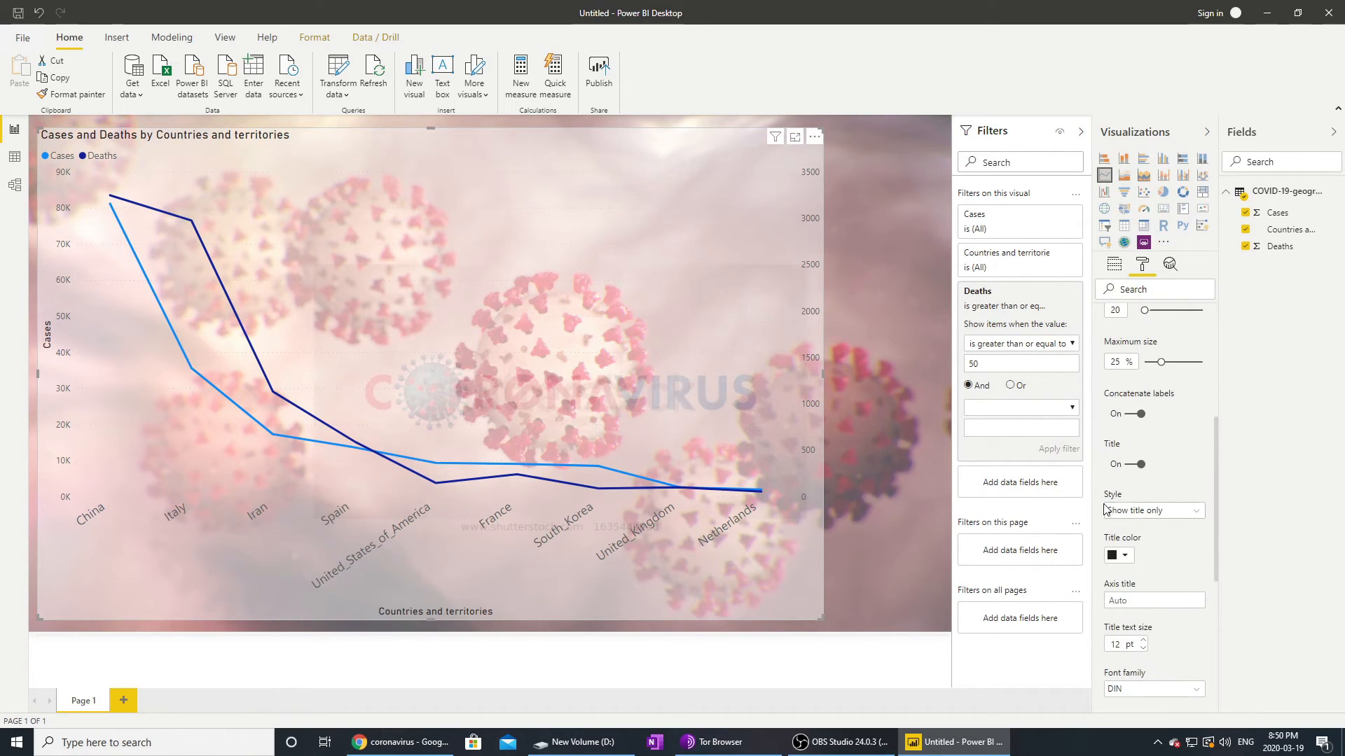
pyautogui.scroll(-3, 1175, 557)
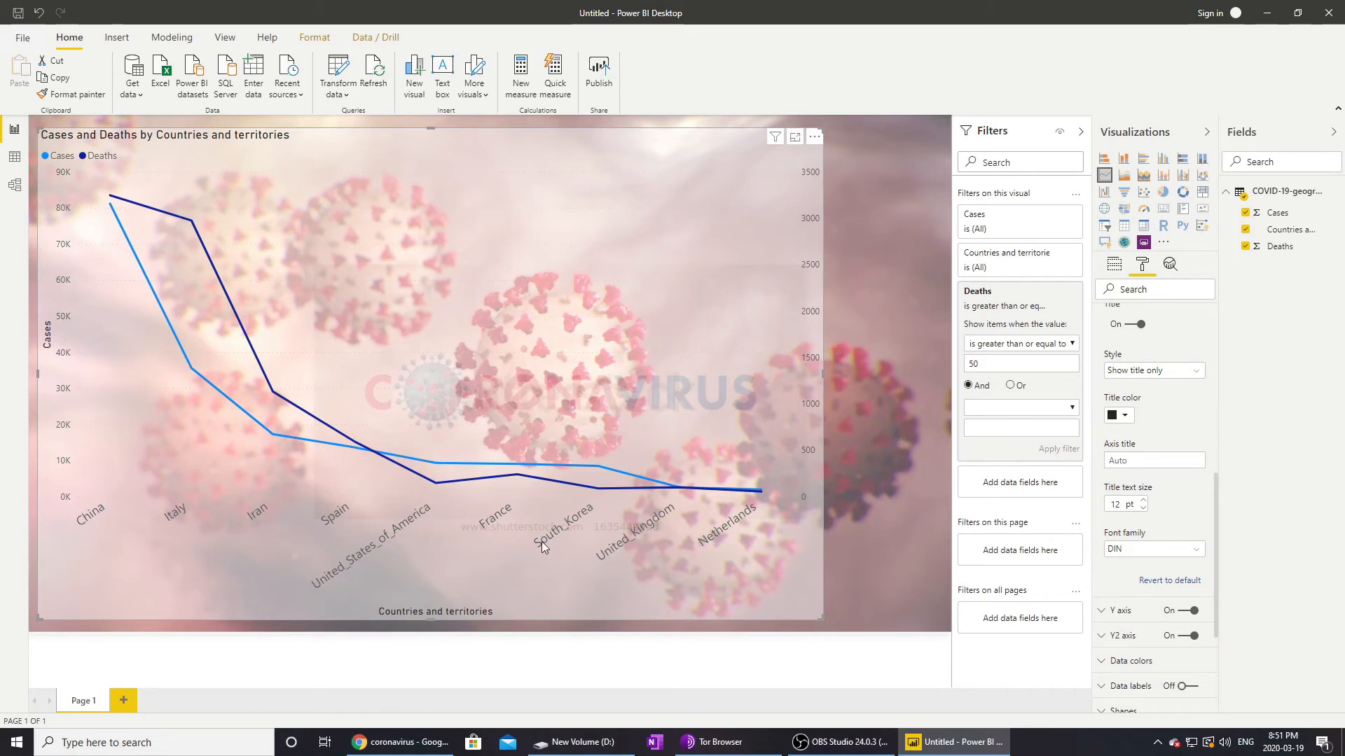
pyautogui.click(1129, 421)
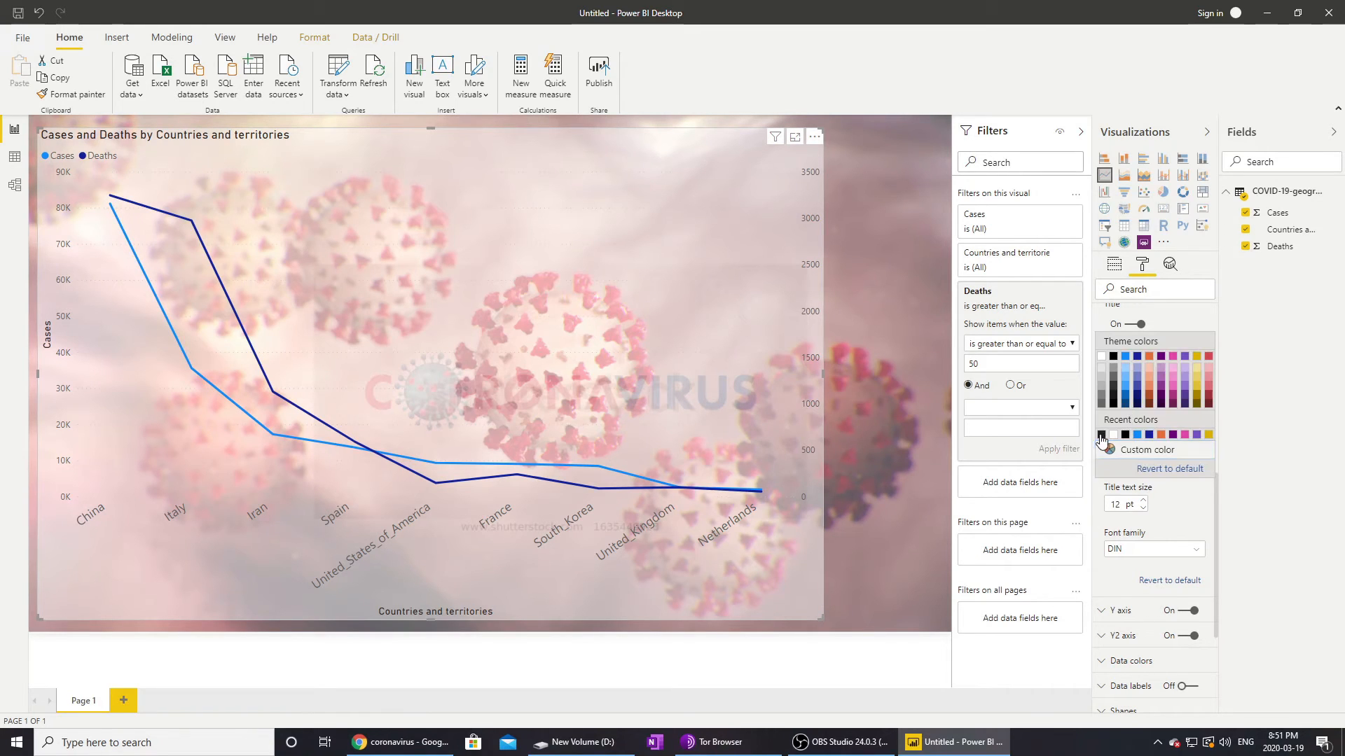
pyautogui.click(1102, 435)
pyautogui.click(1124, 419)
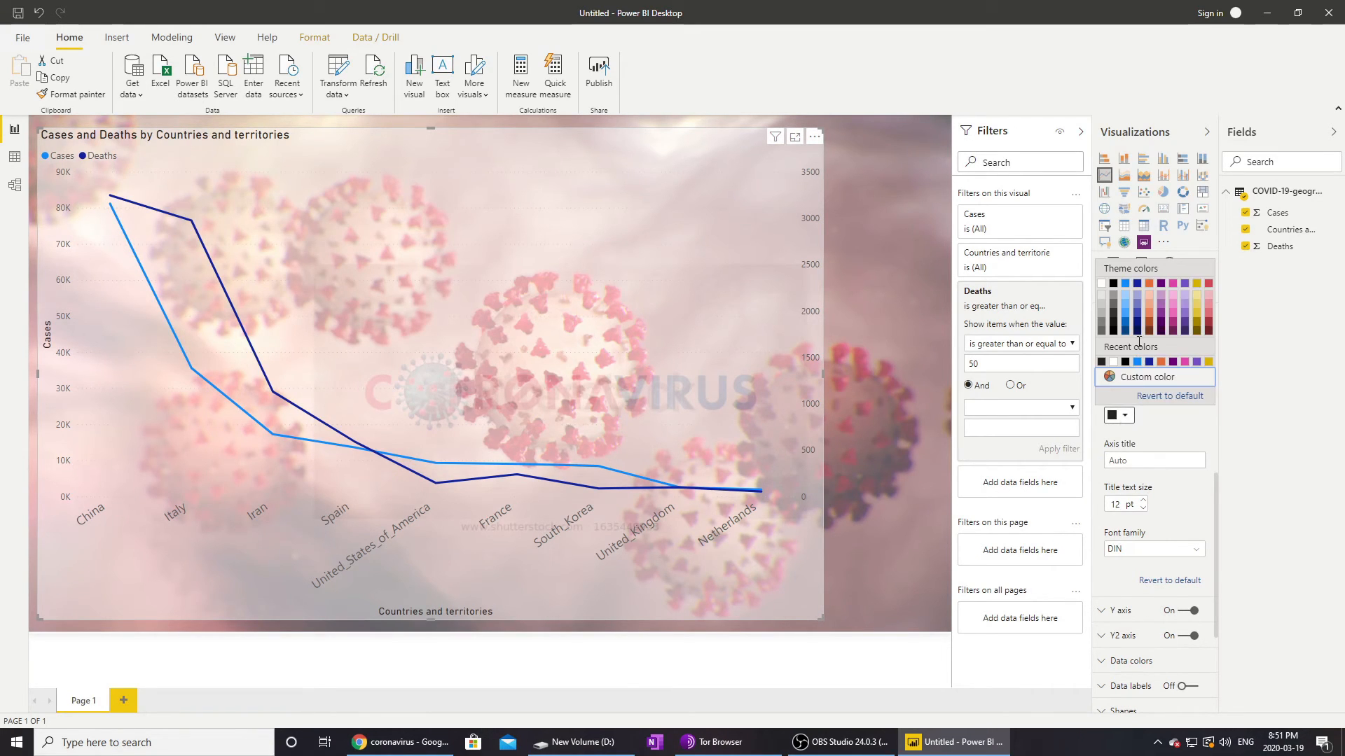
pyautogui.click(1112, 292)
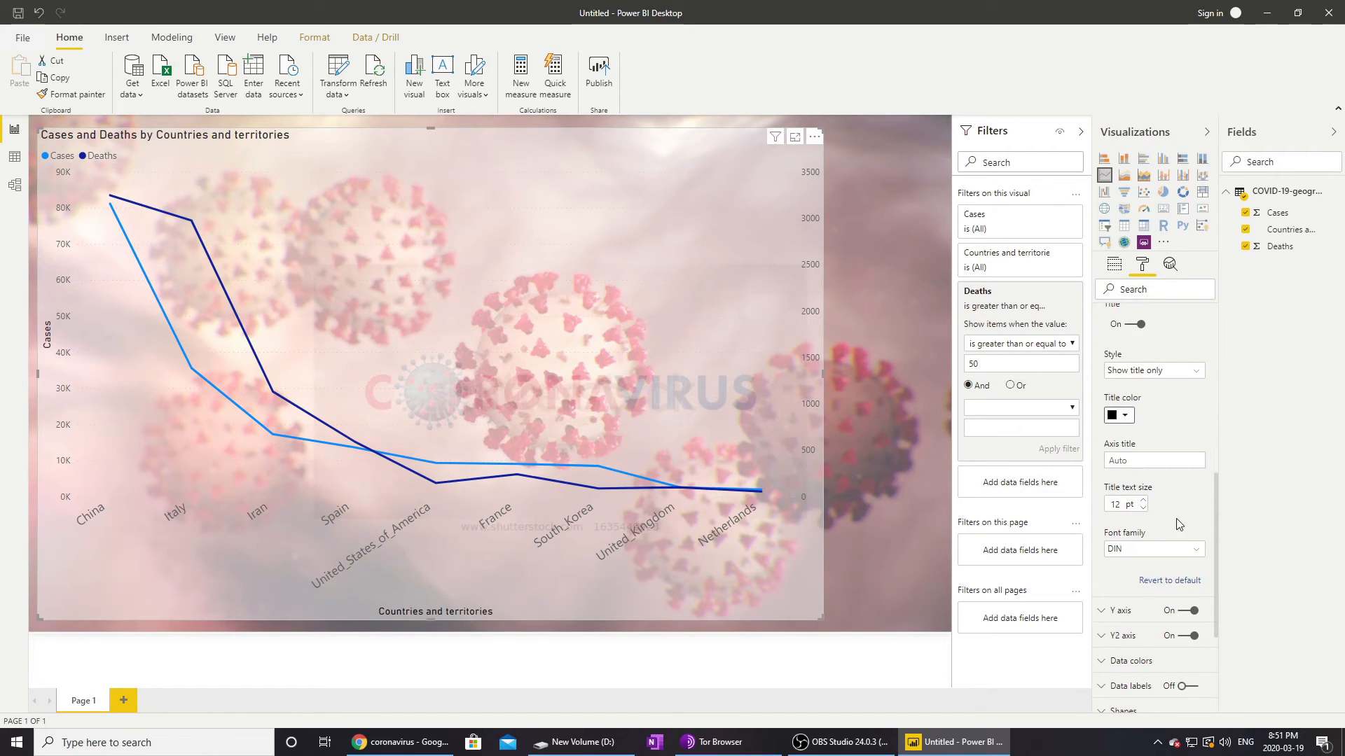
# Step: Set the X axis title's text size to 18 pt
pyautogui.click(1143, 501)
pyautogui.click(1143, 500)
pyautogui.click(1143, 500)
pyautogui.click(1143, 501)
pyautogui.click(1143, 500)
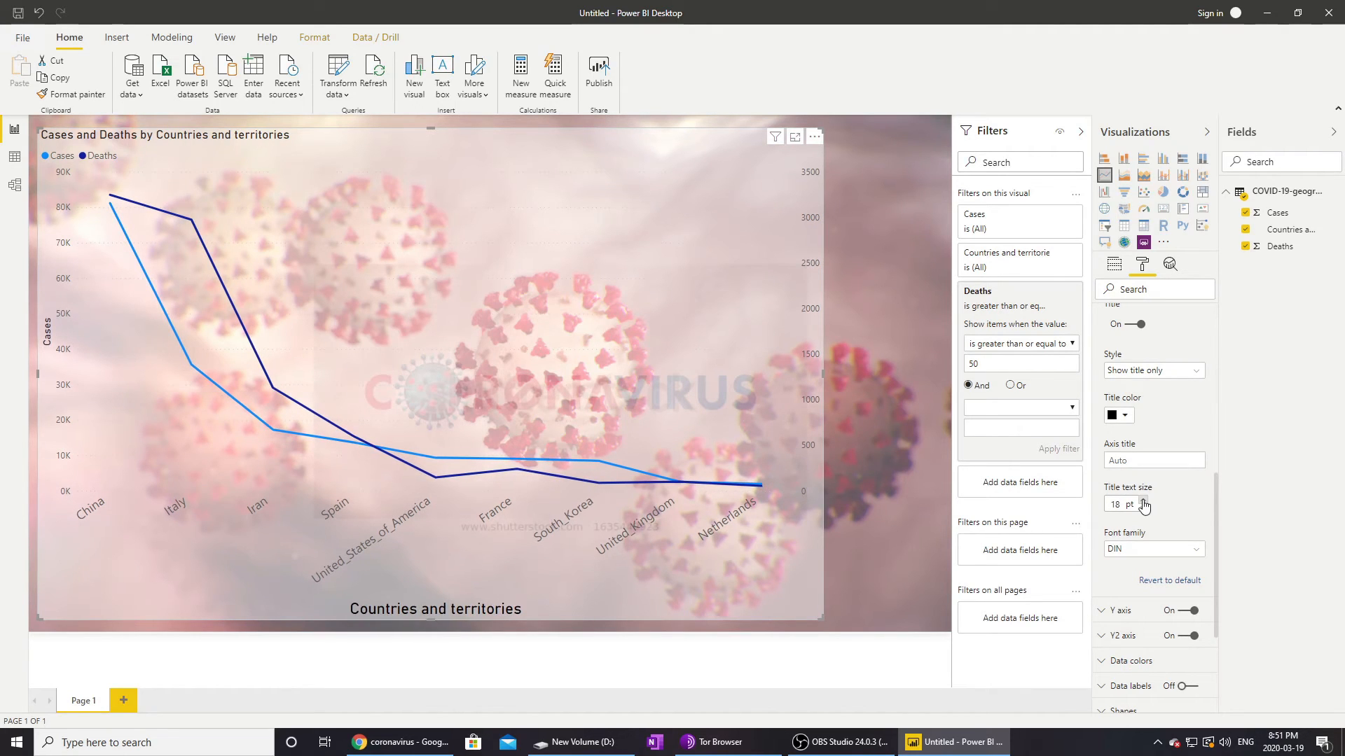
# Step: Try dark red as the line chart's legend text color, then settle on black
pyautogui.scroll(4, 1171, 524)
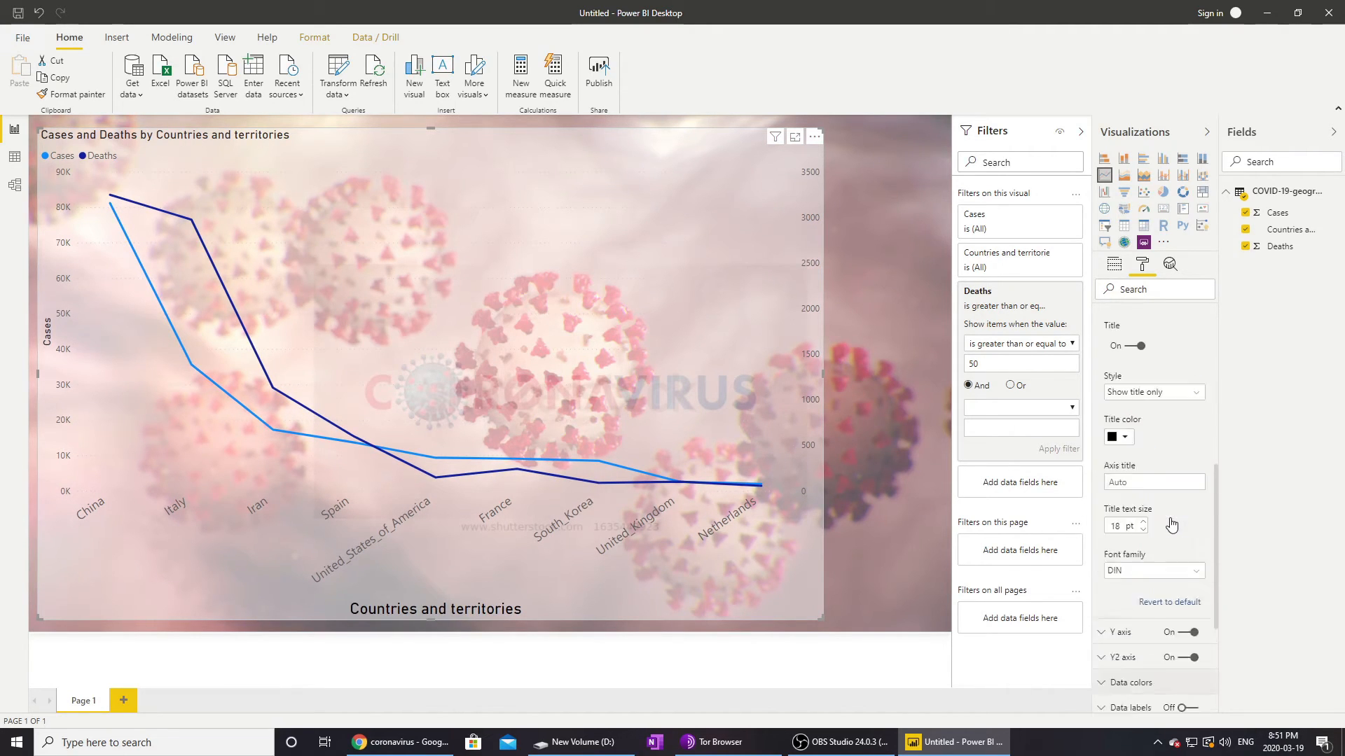
pyautogui.scroll(8, 1171, 524)
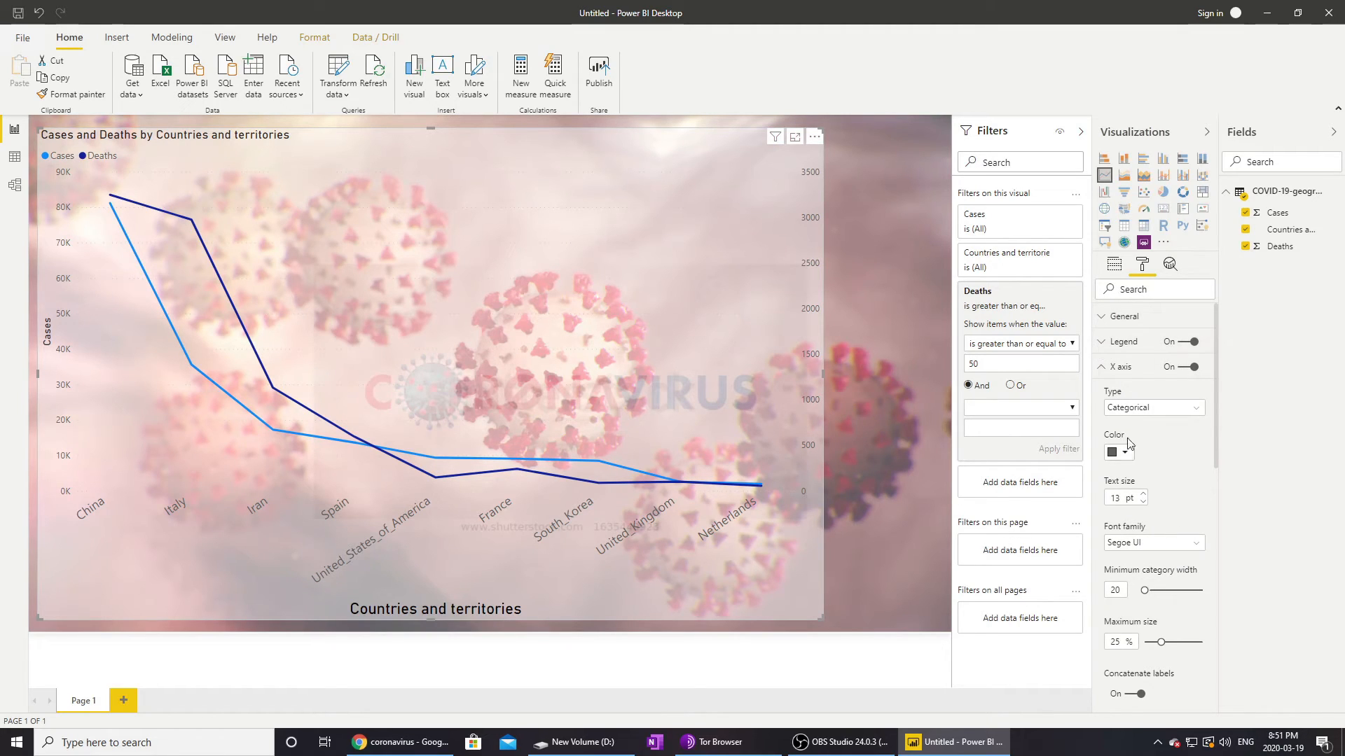
pyautogui.click(1105, 344)
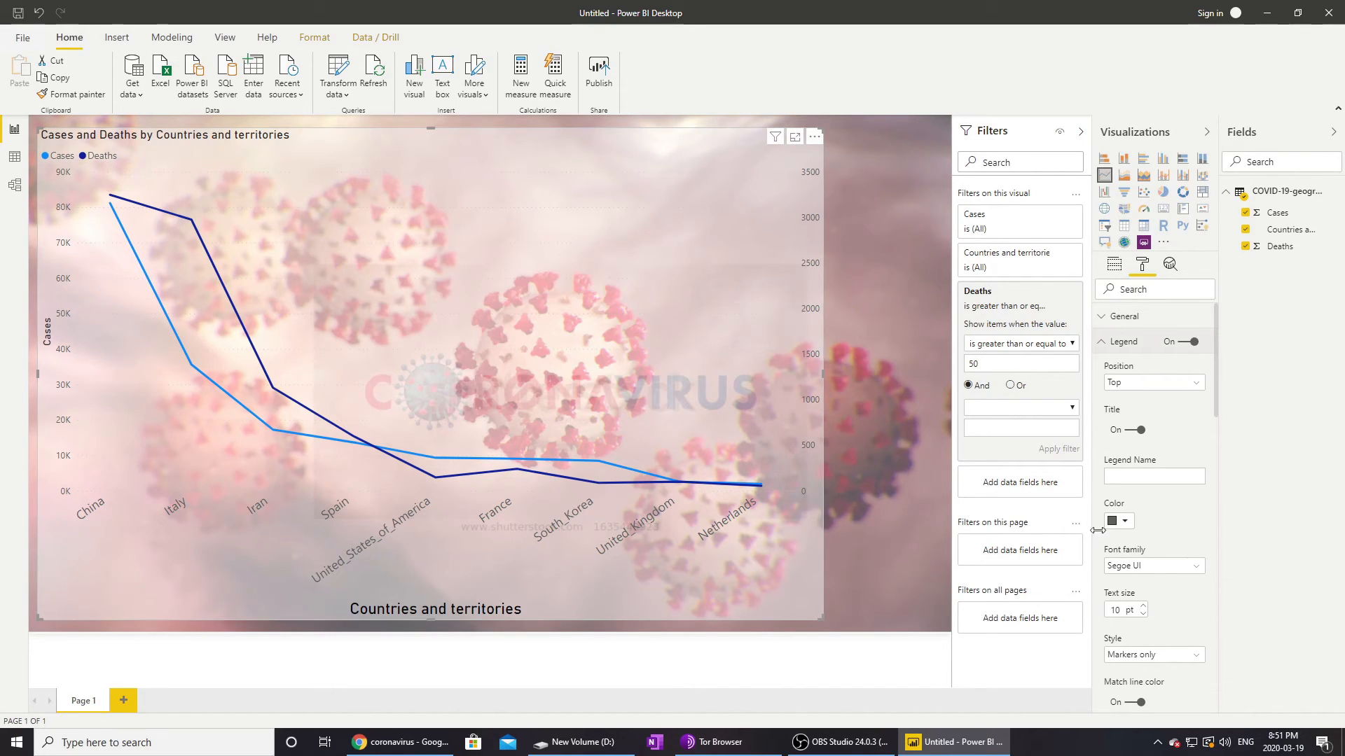
pyautogui.click(1124, 523)
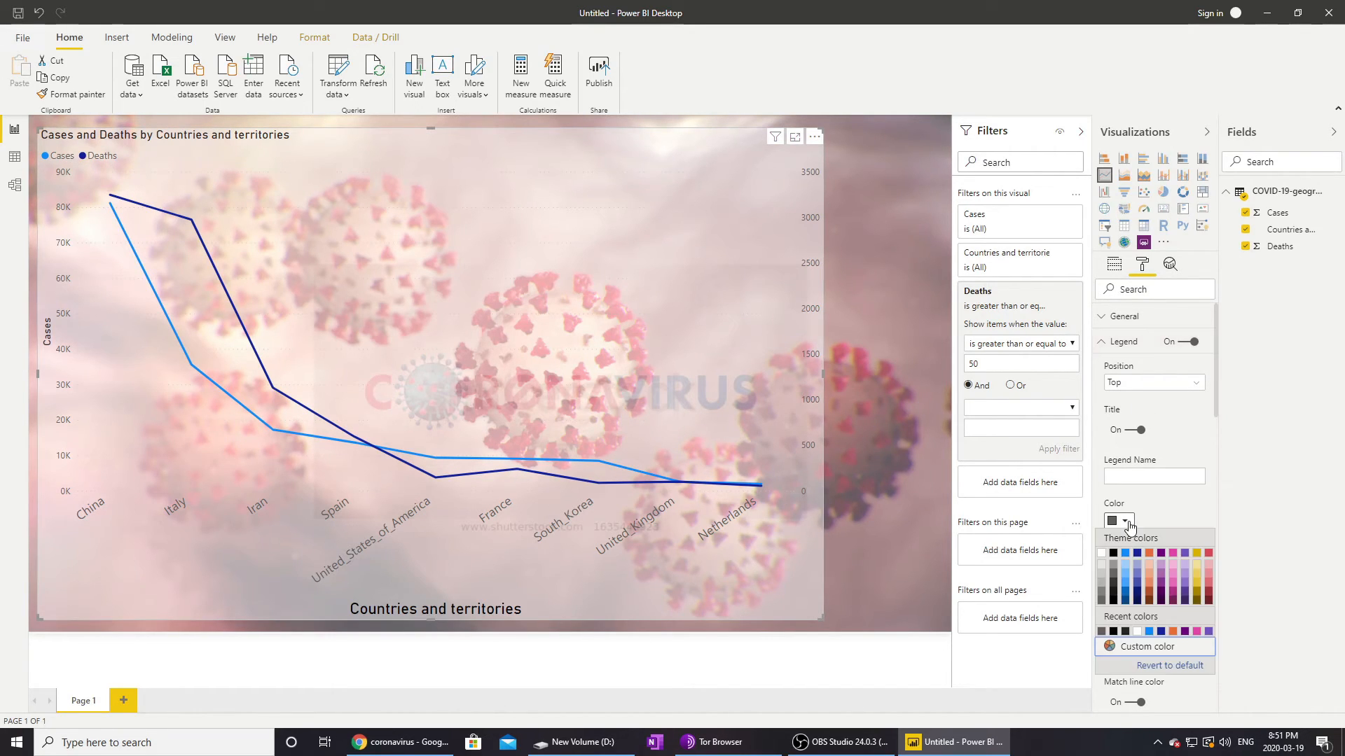
pyautogui.click(1139, 499)
pyautogui.scroll(-4, 1149, 501)
pyautogui.scroll(-8, 1182, 486)
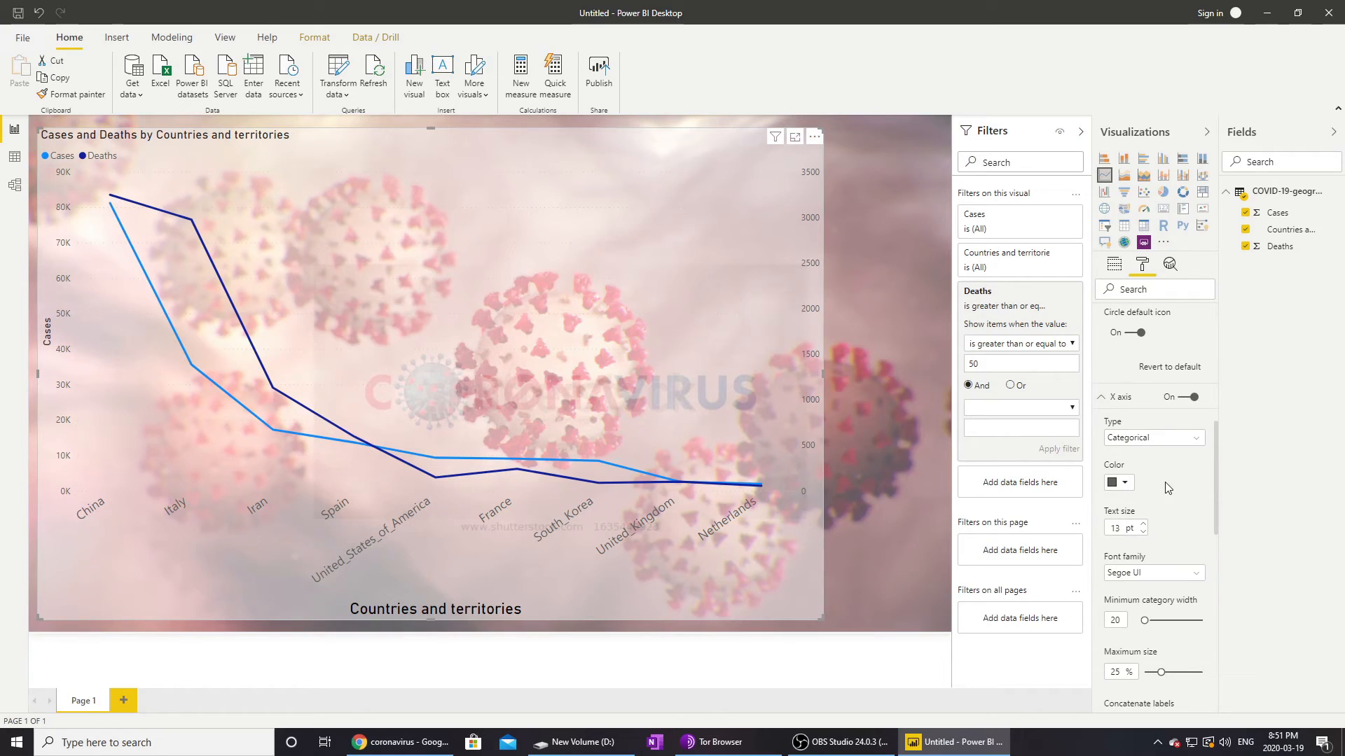
pyautogui.scroll(12, 1165, 482)
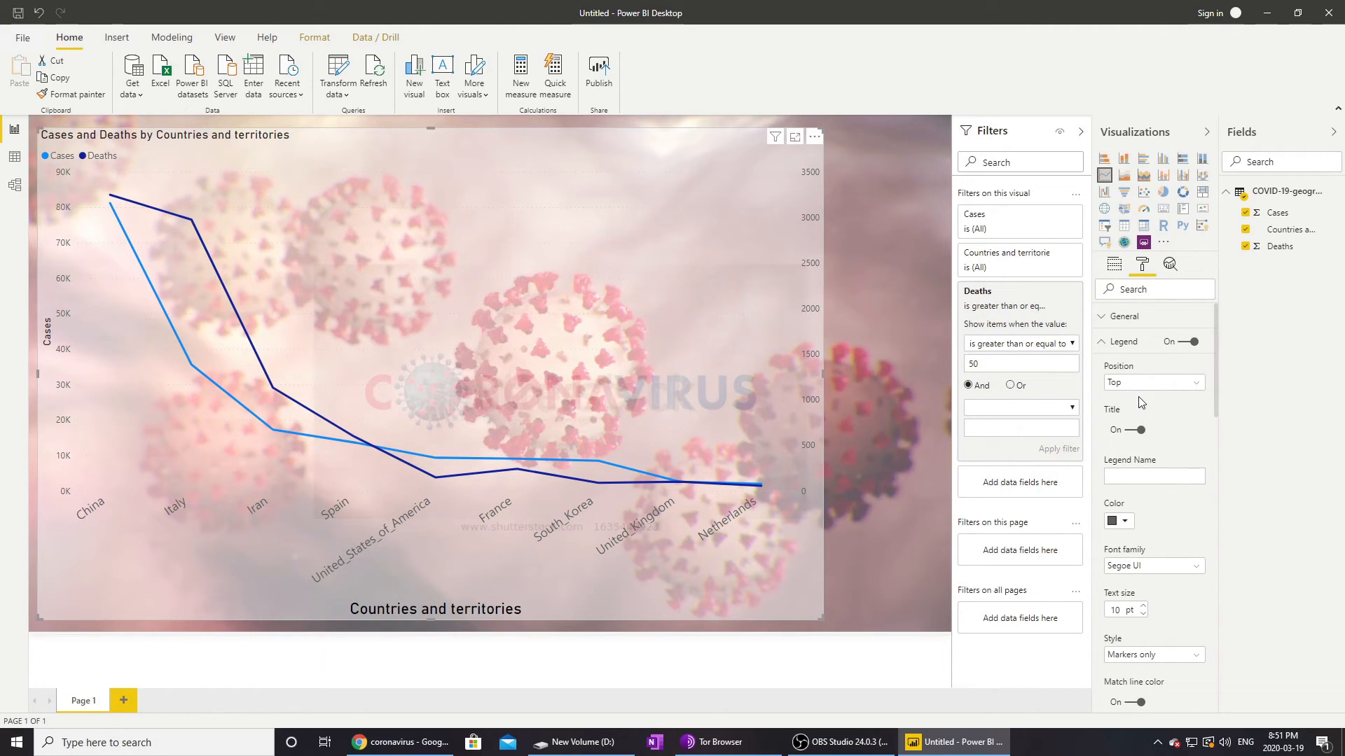
pyautogui.click(1119, 521)
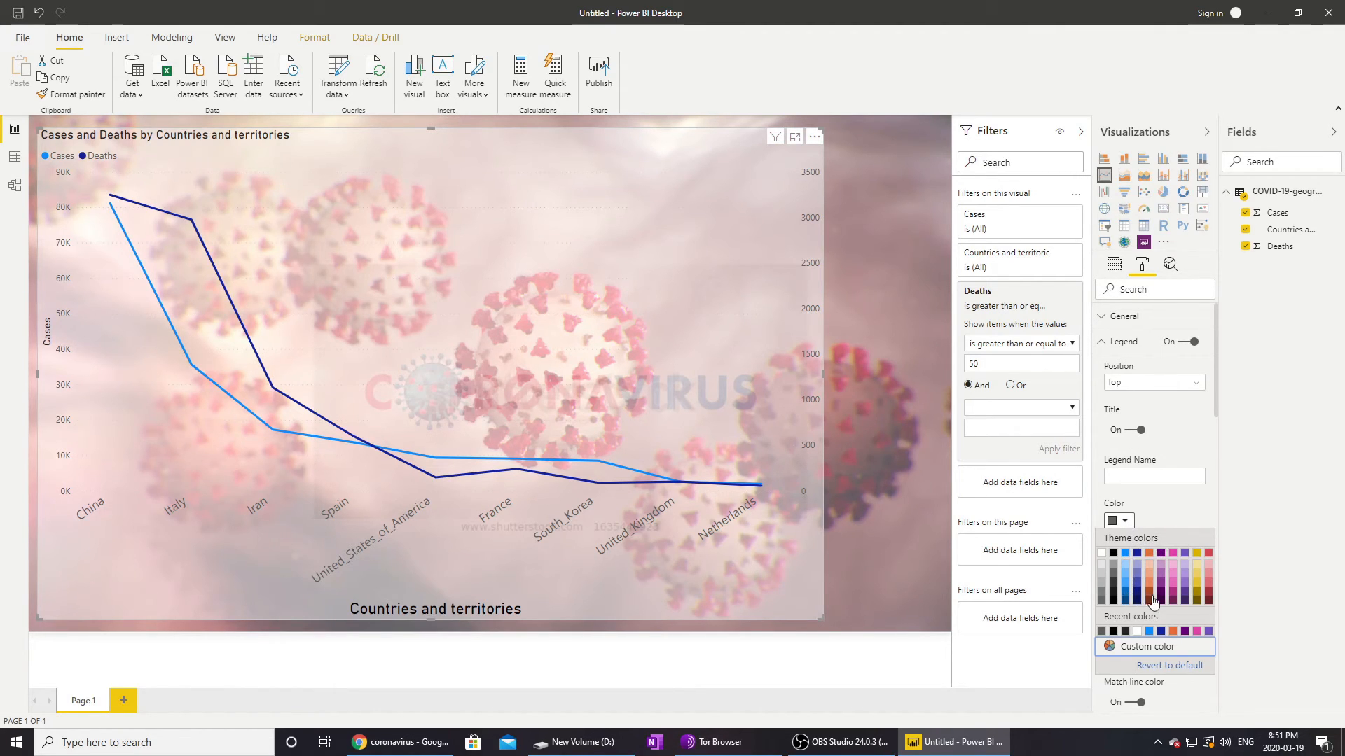
pyautogui.click(1207, 596)
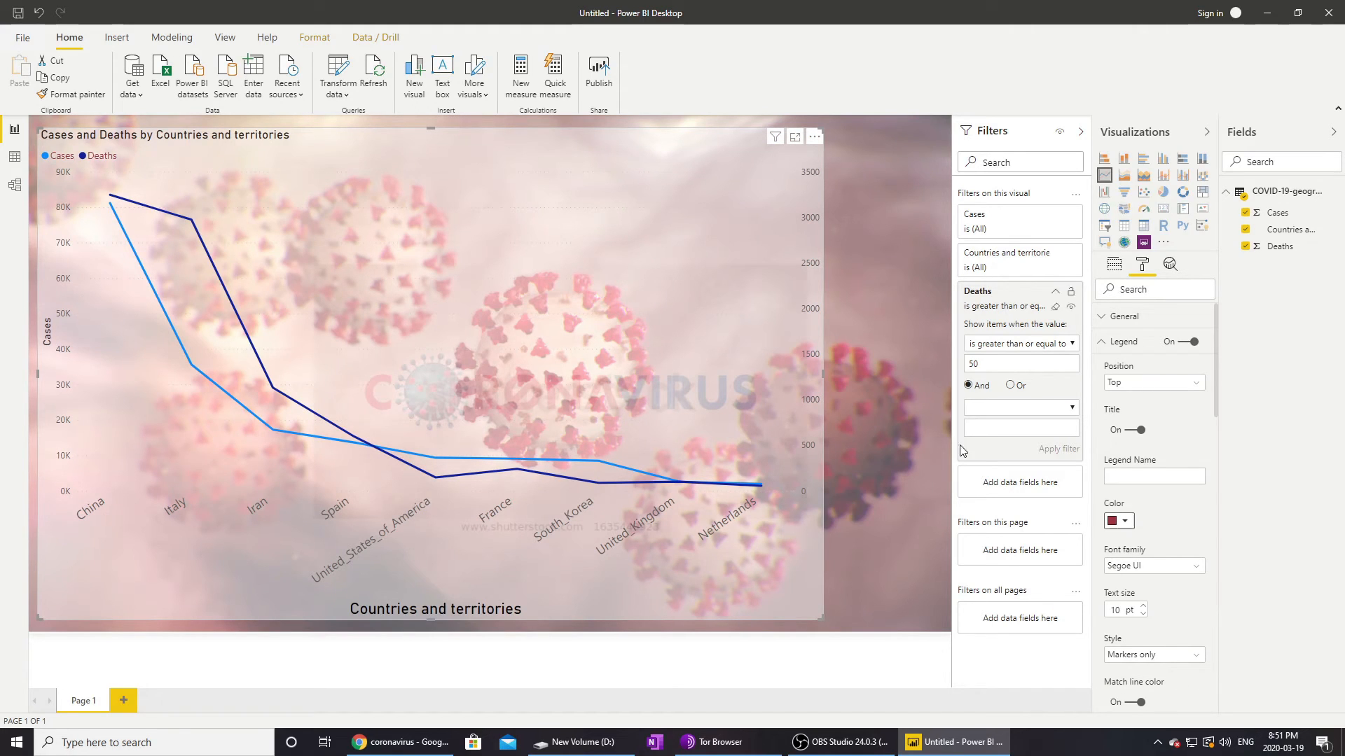
pyautogui.click(1124, 528)
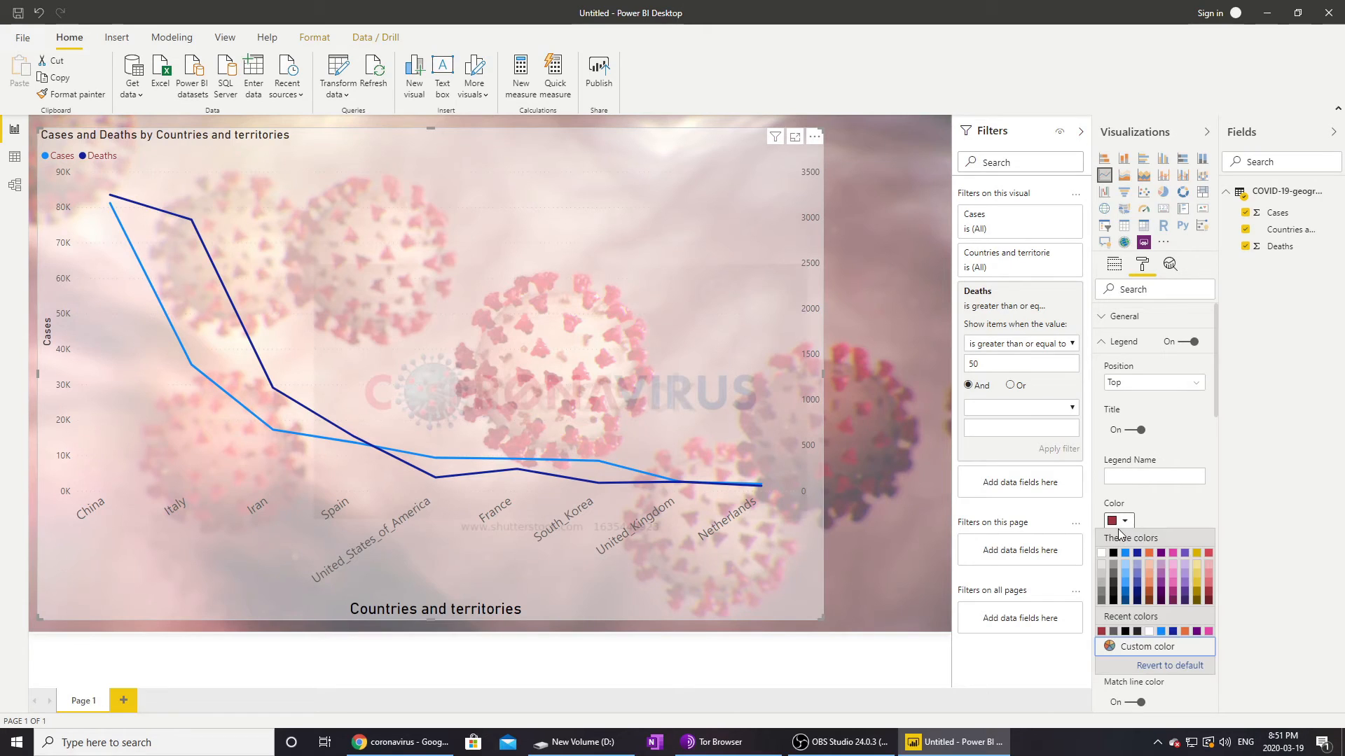
pyautogui.click(1117, 557)
# Step: Color the Deaths line dark red and the Cases line dark blue, after first trying light blue for Cases
pyautogui.scroll(-5, 1163, 524)
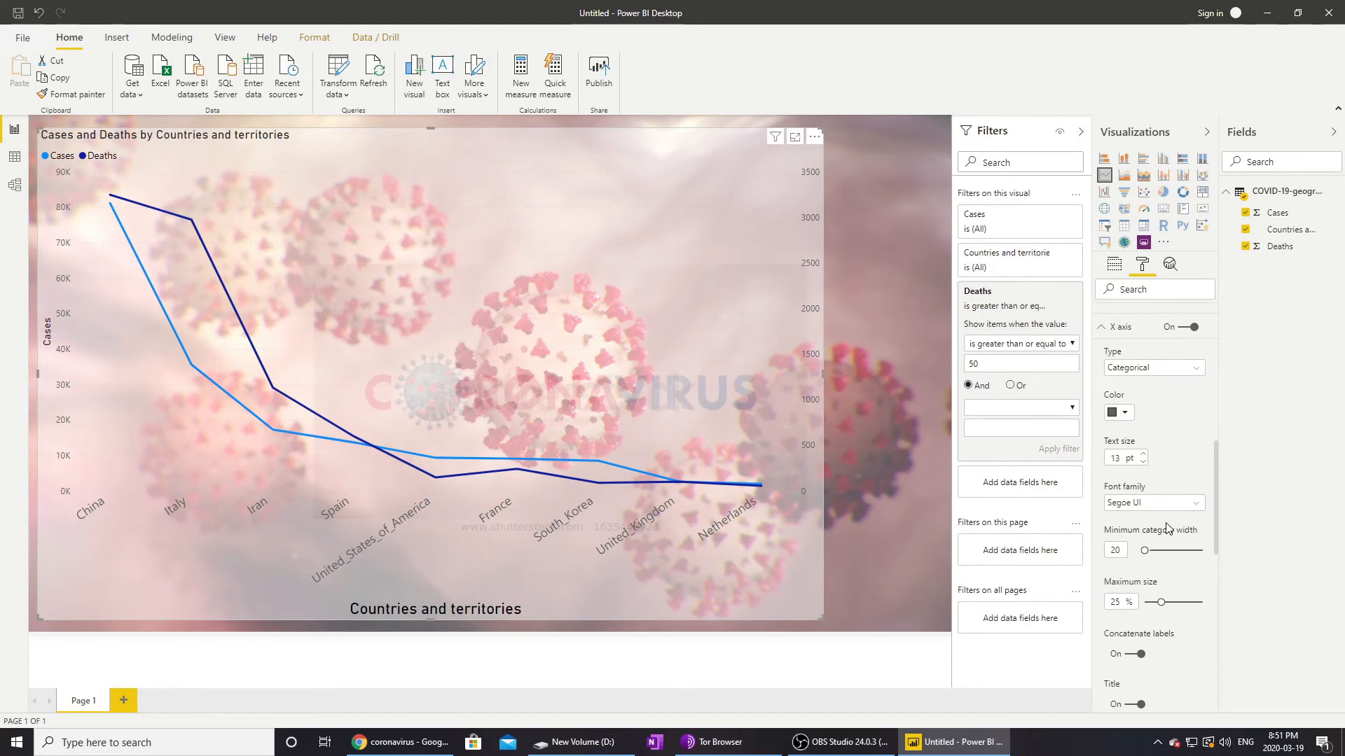
pyautogui.scroll(-8, 1167, 529)
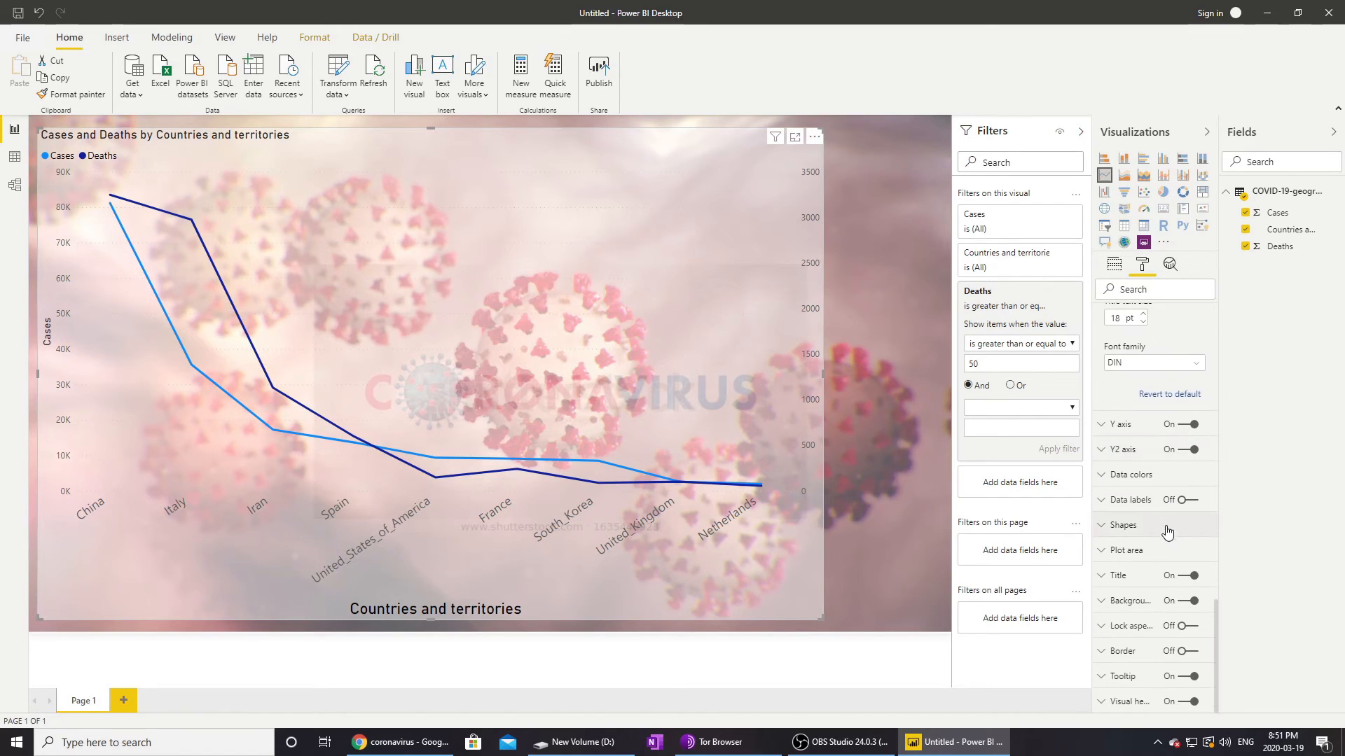
pyautogui.click(1101, 479)
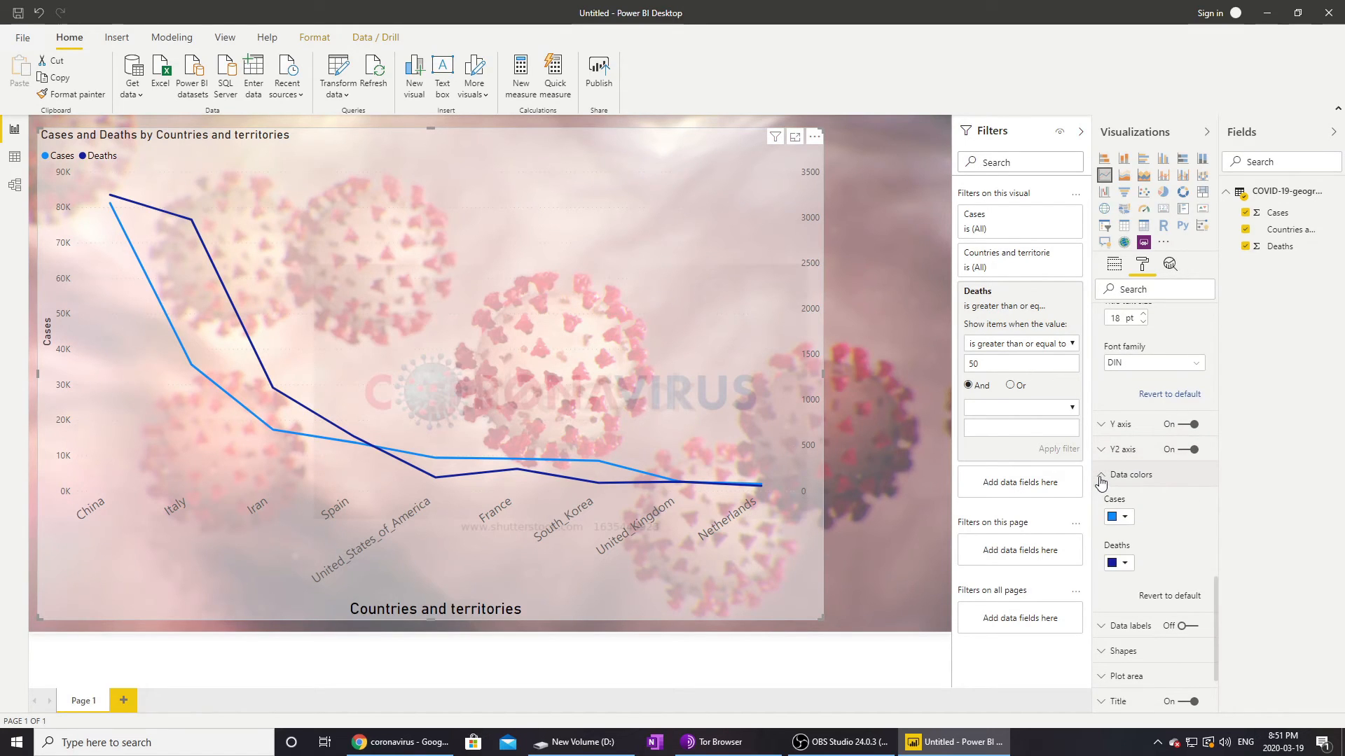
pyautogui.click(1124, 517)
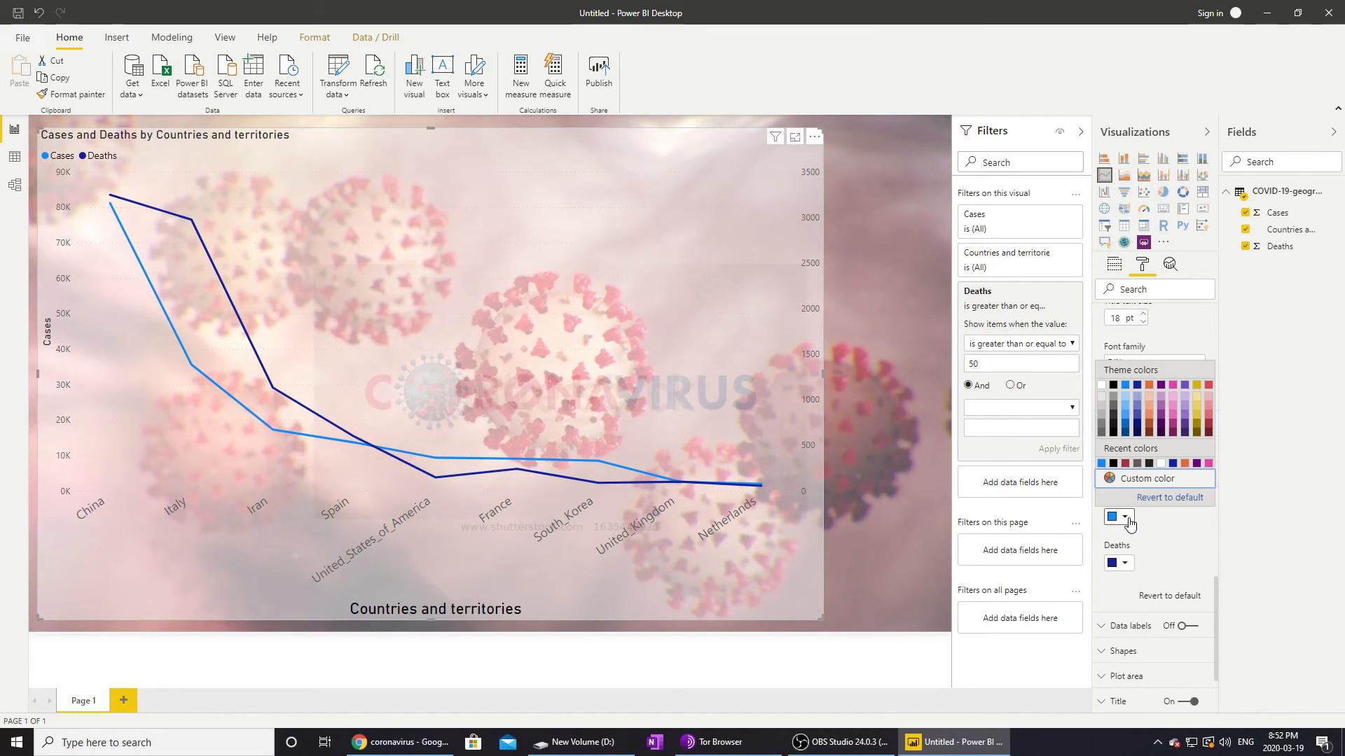
pyautogui.click(1124, 398)
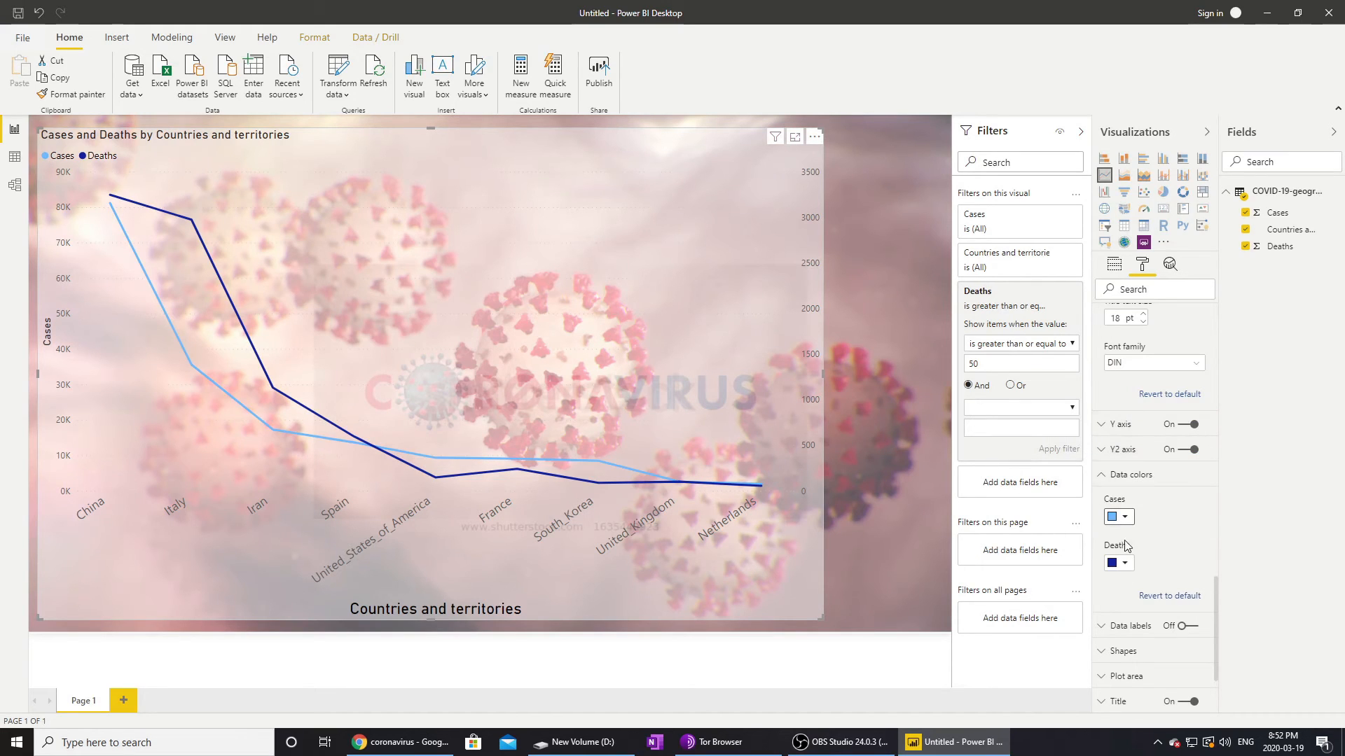
pyautogui.click(1123, 564)
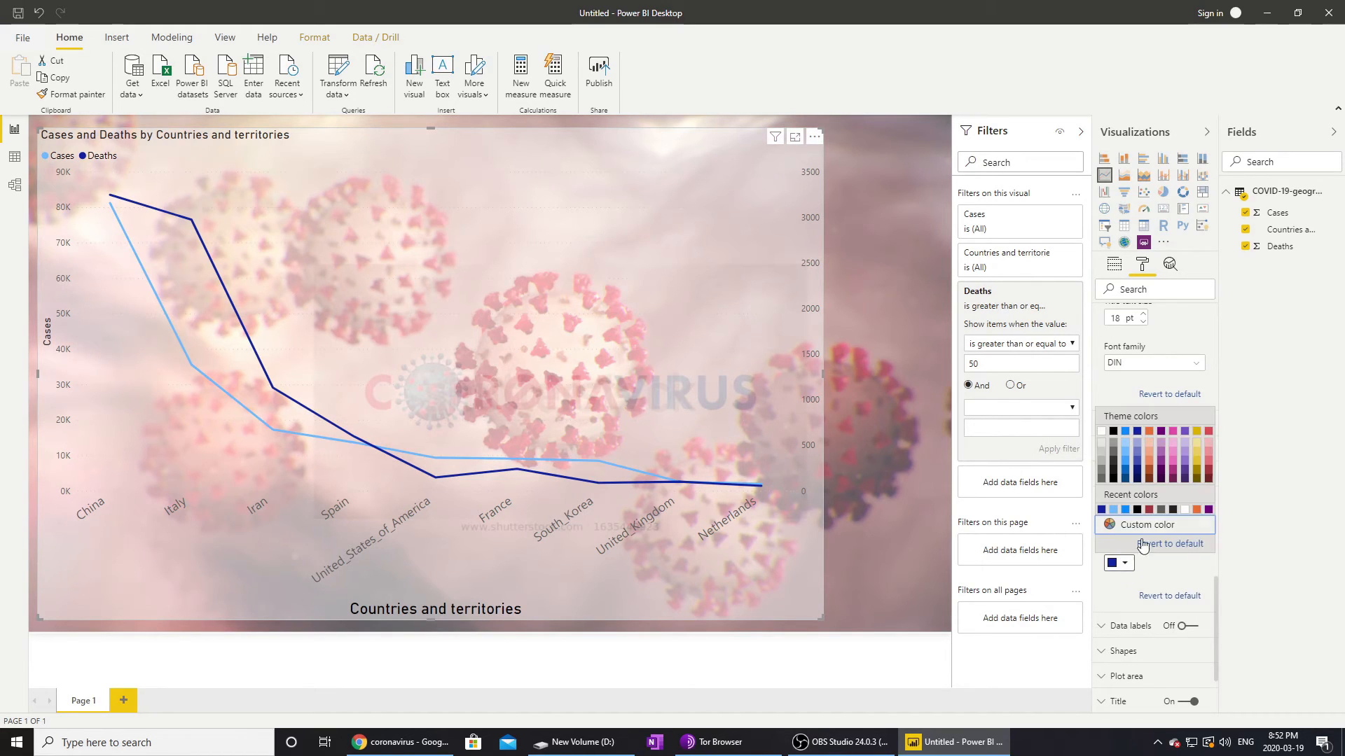
pyautogui.click(1210, 476)
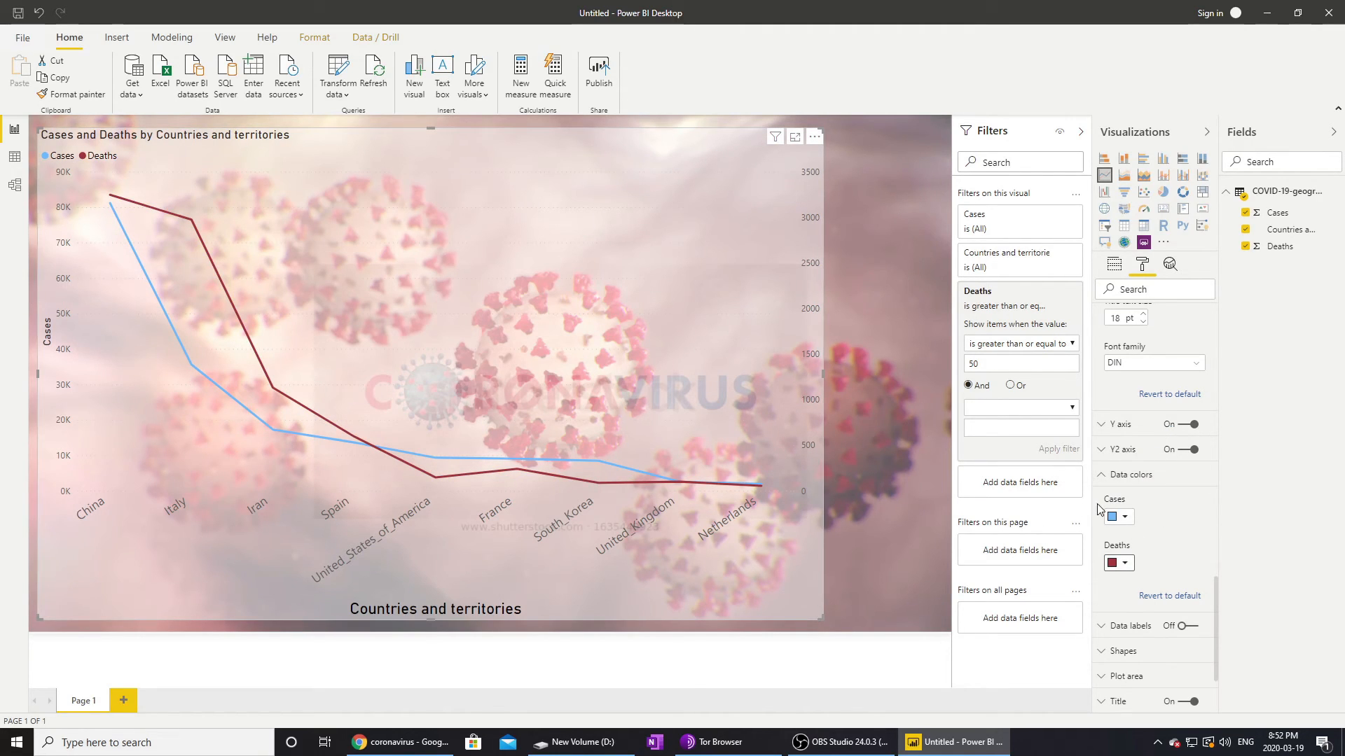
pyautogui.click(1126, 518)
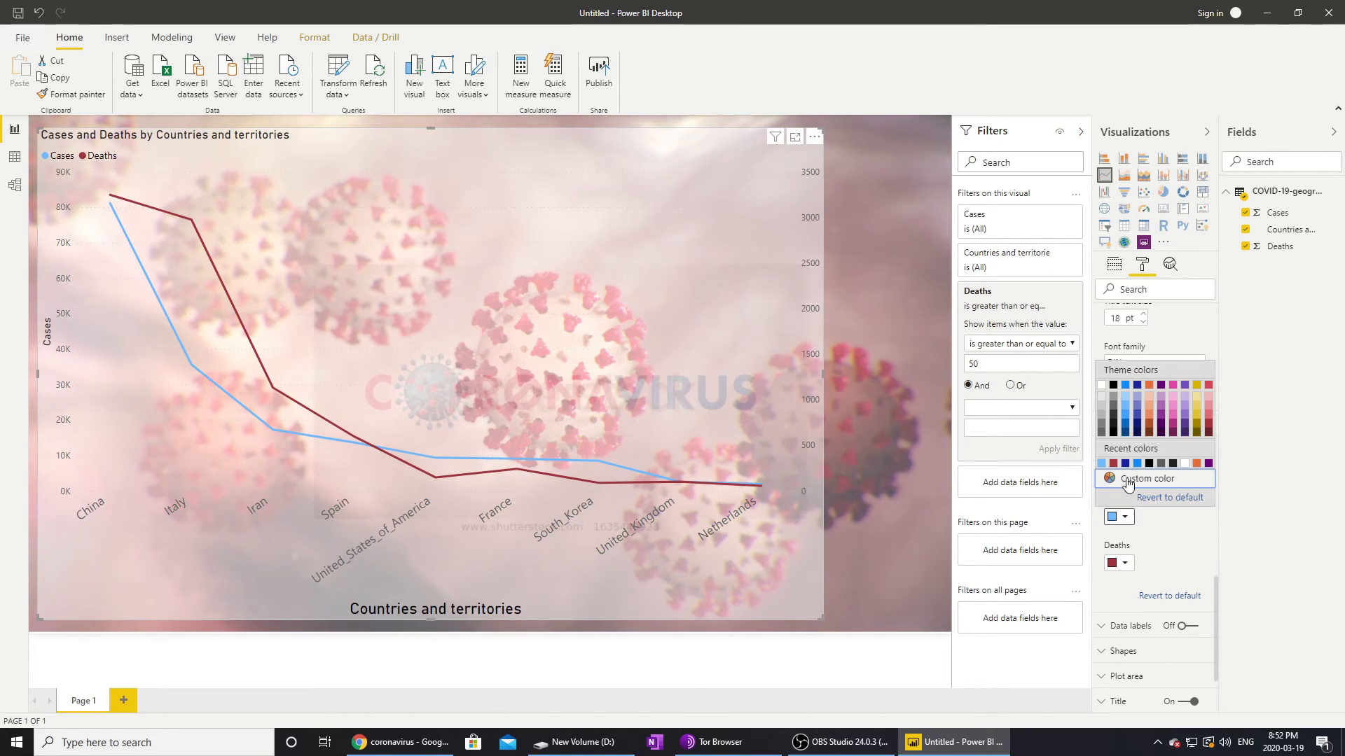
pyautogui.click(1126, 427)
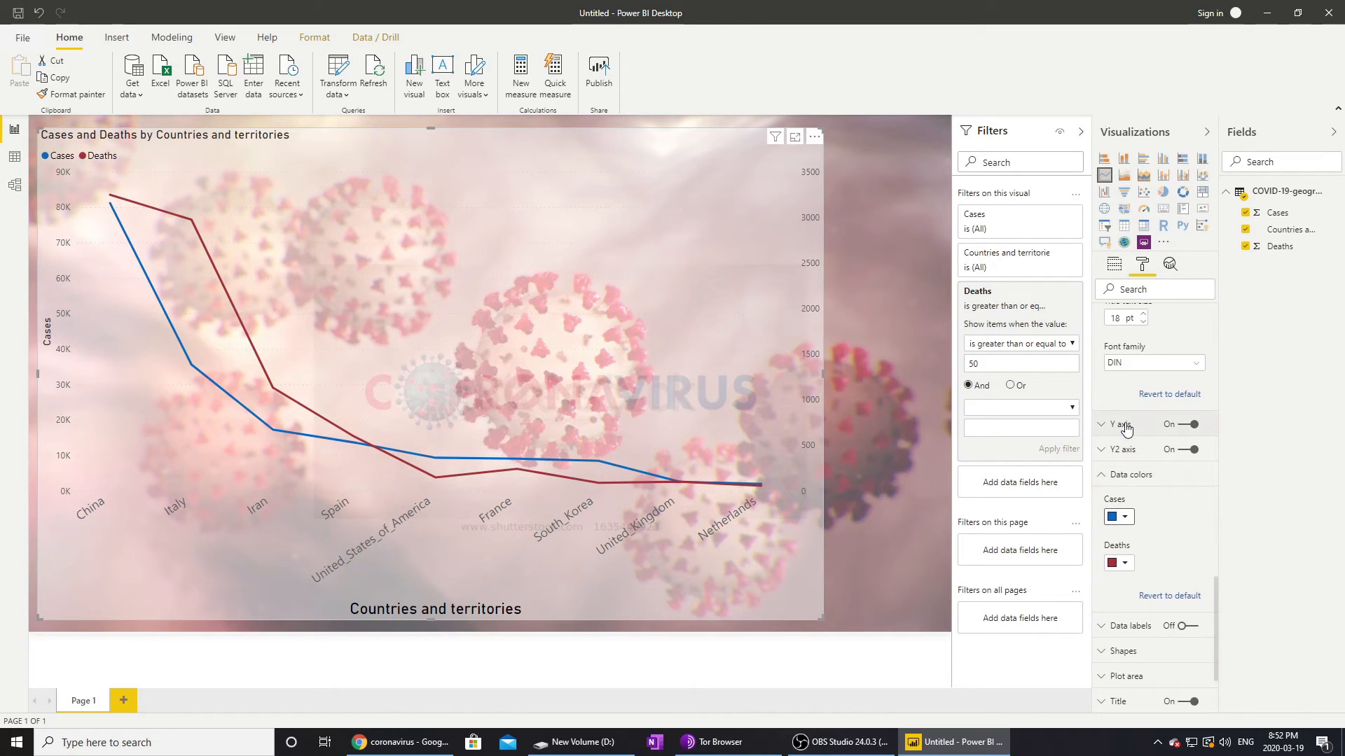
# Step: Turn on the line chart's data labels and color them black
pyautogui.moveTo(566, 371)
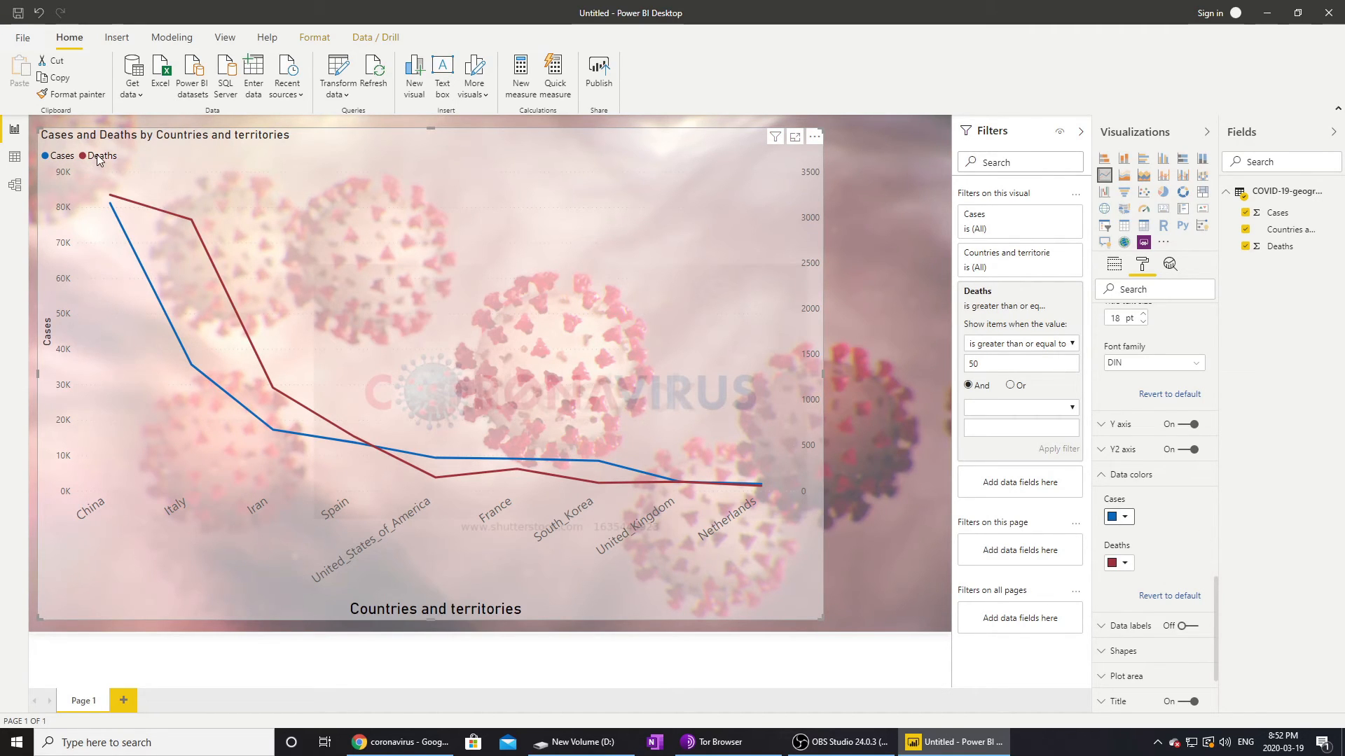
pyautogui.scroll(-3, 1162, 535)
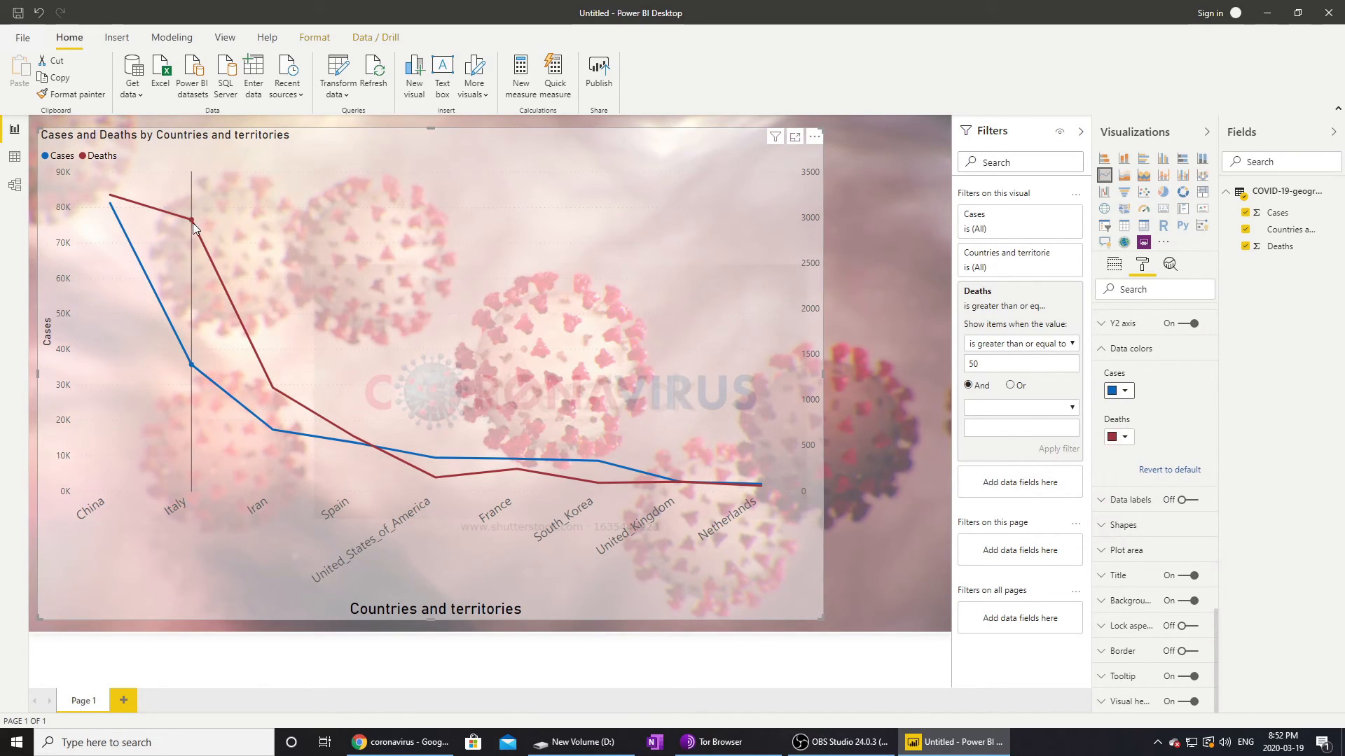
pyautogui.moveTo(189, 223)
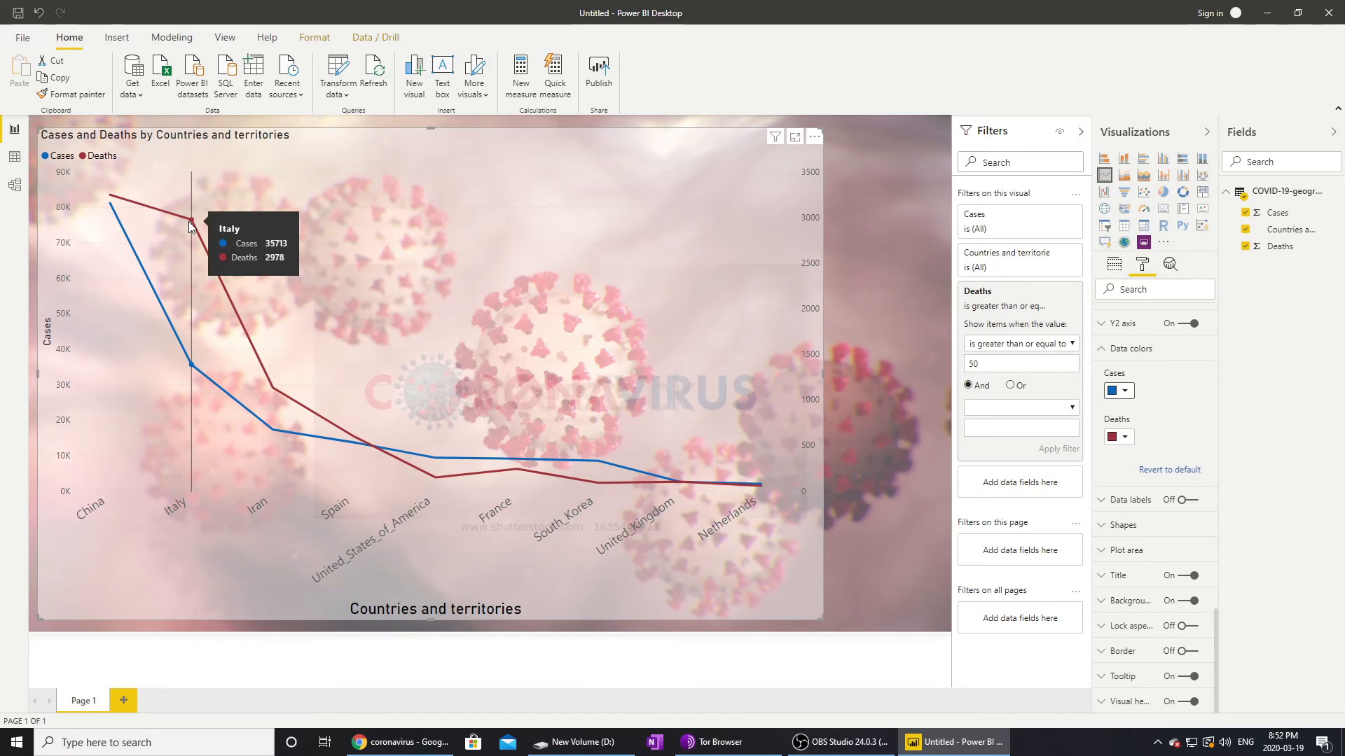
pyautogui.moveTo(264, 405)
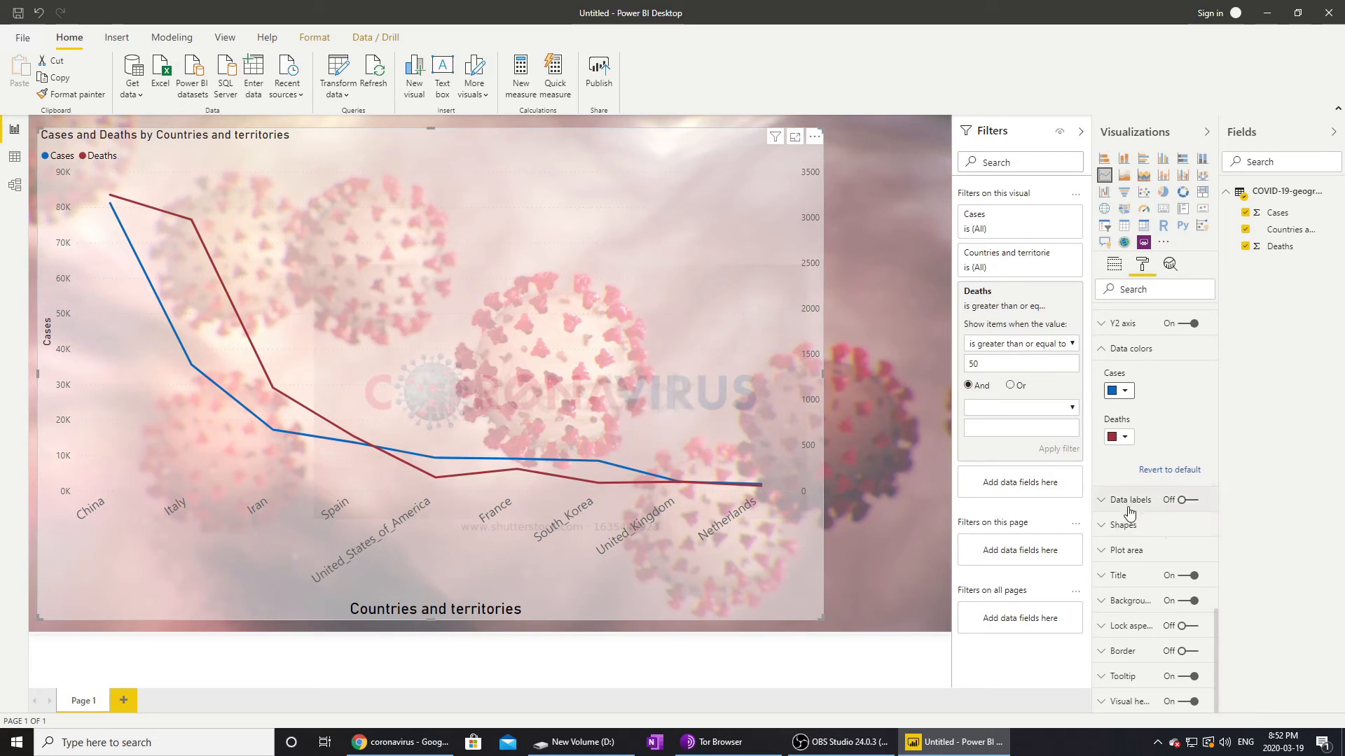
pyautogui.click(1182, 501)
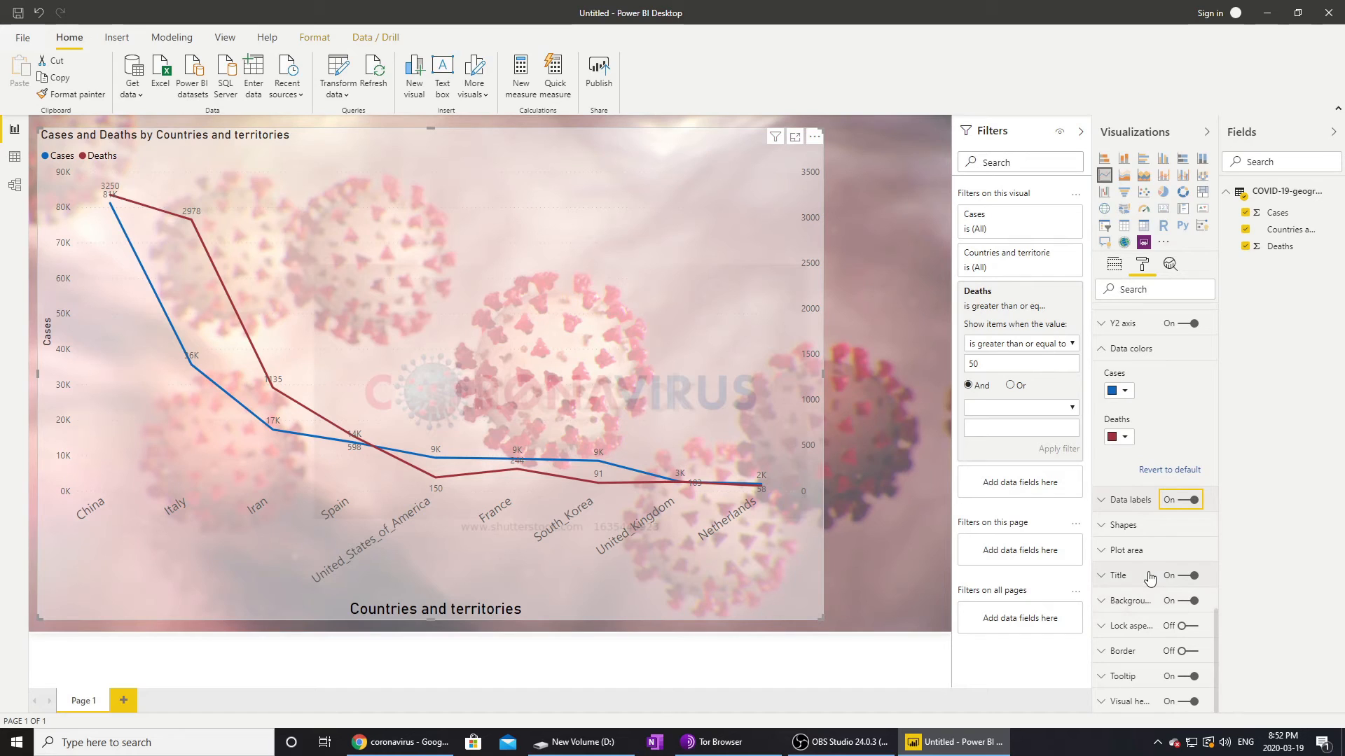
pyautogui.click(1114, 507)
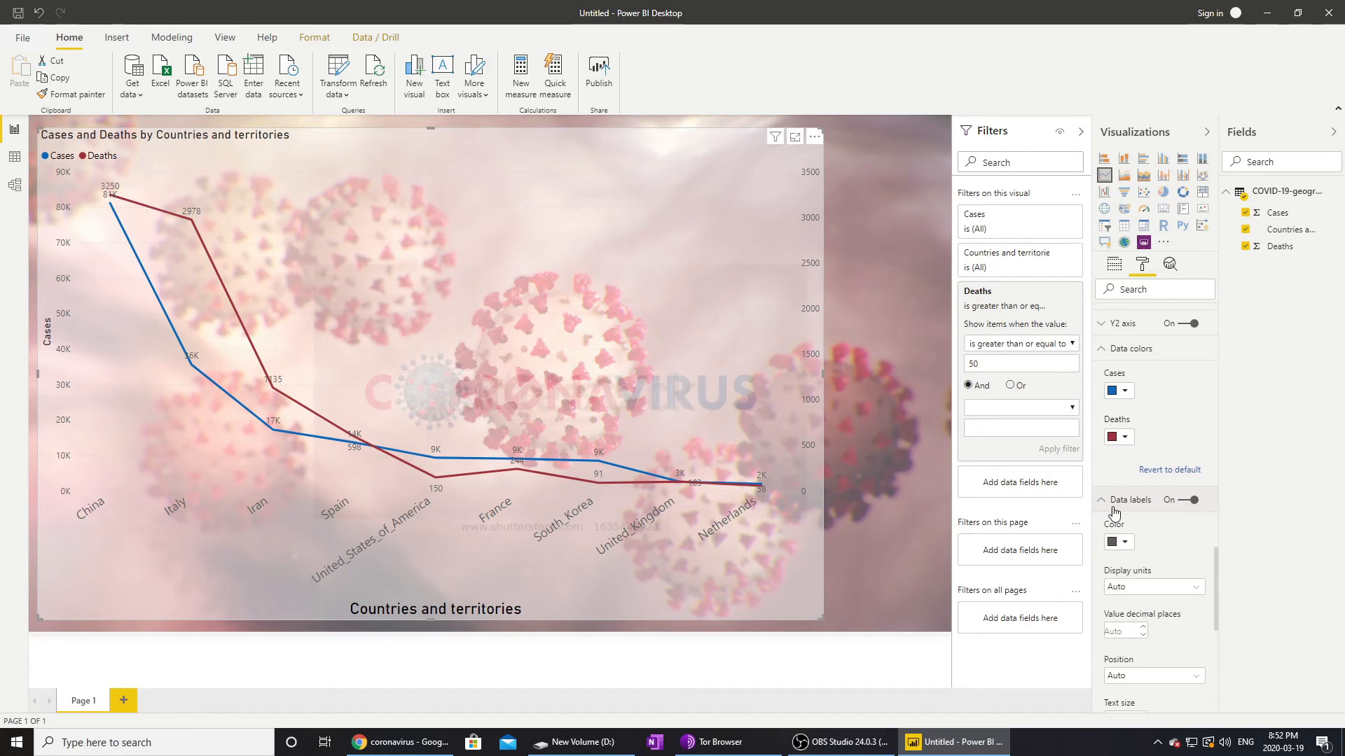
pyautogui.click(1127, 544)
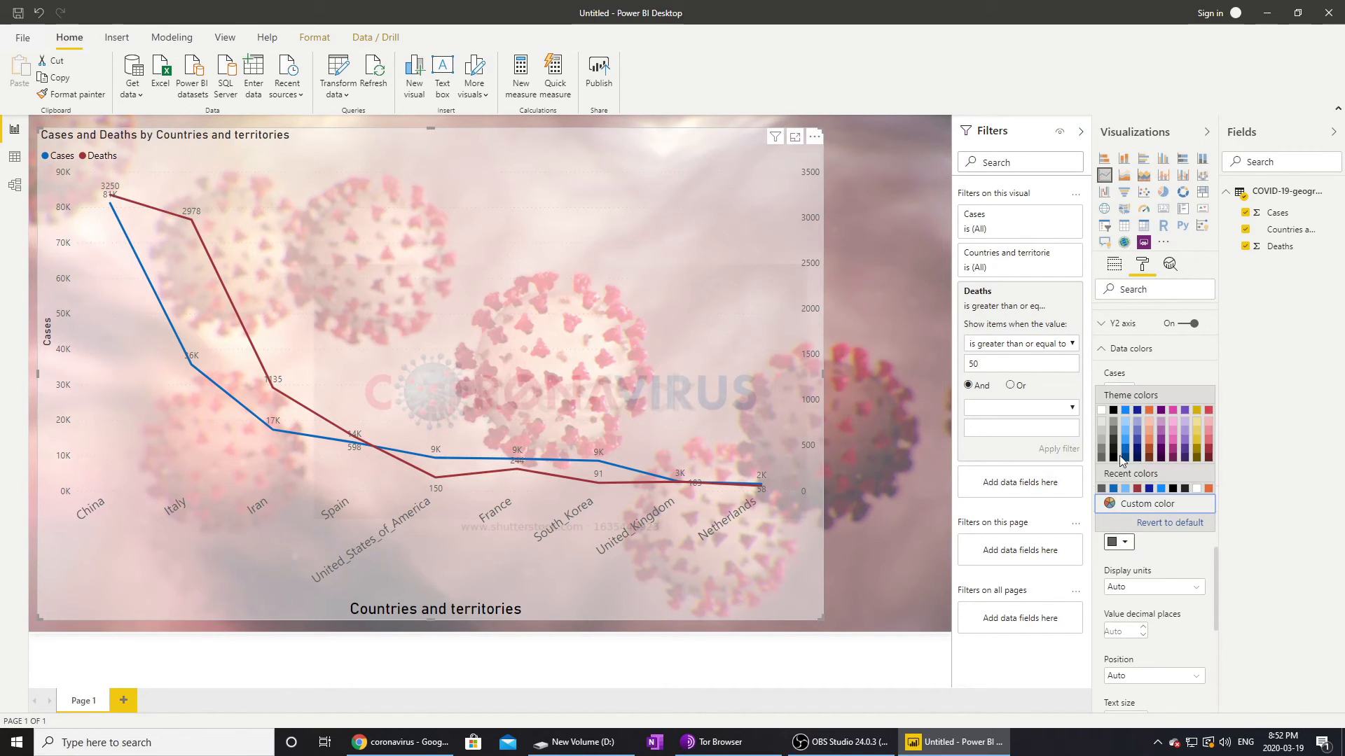
pyautogui.click(1113, 411)
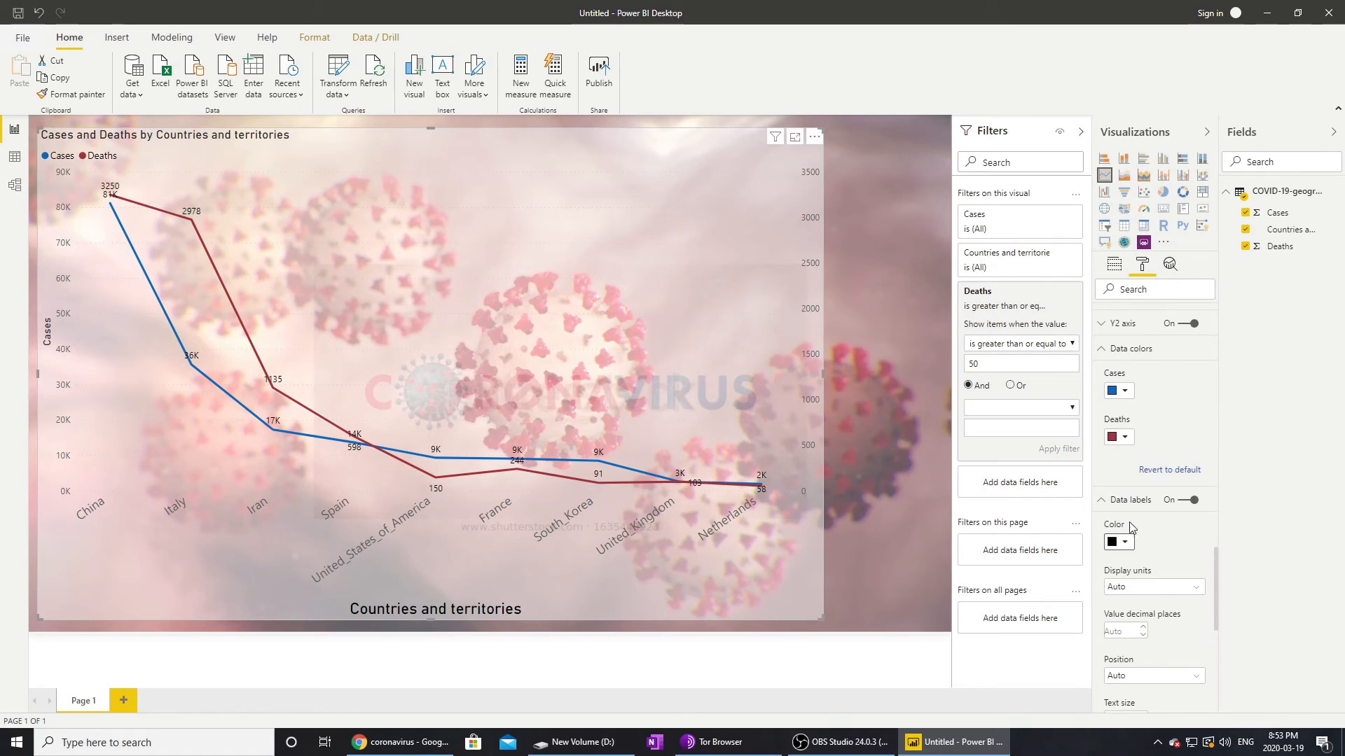
# Step: Set the text size of the line chart's data labels to 11 pt
pyautogui.scroll(-2, 1168, 585)
pyautogui.click(1143, 577)
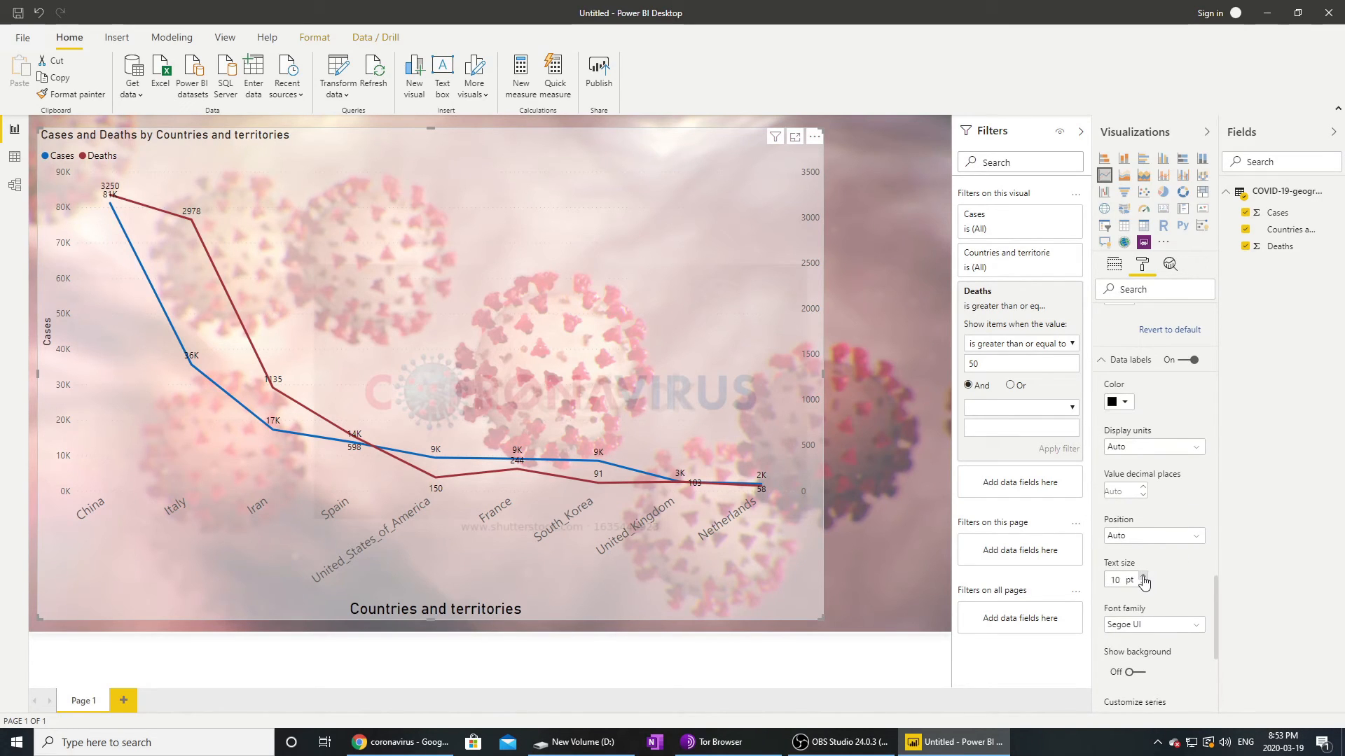
pyautogui.click(1144, 577)
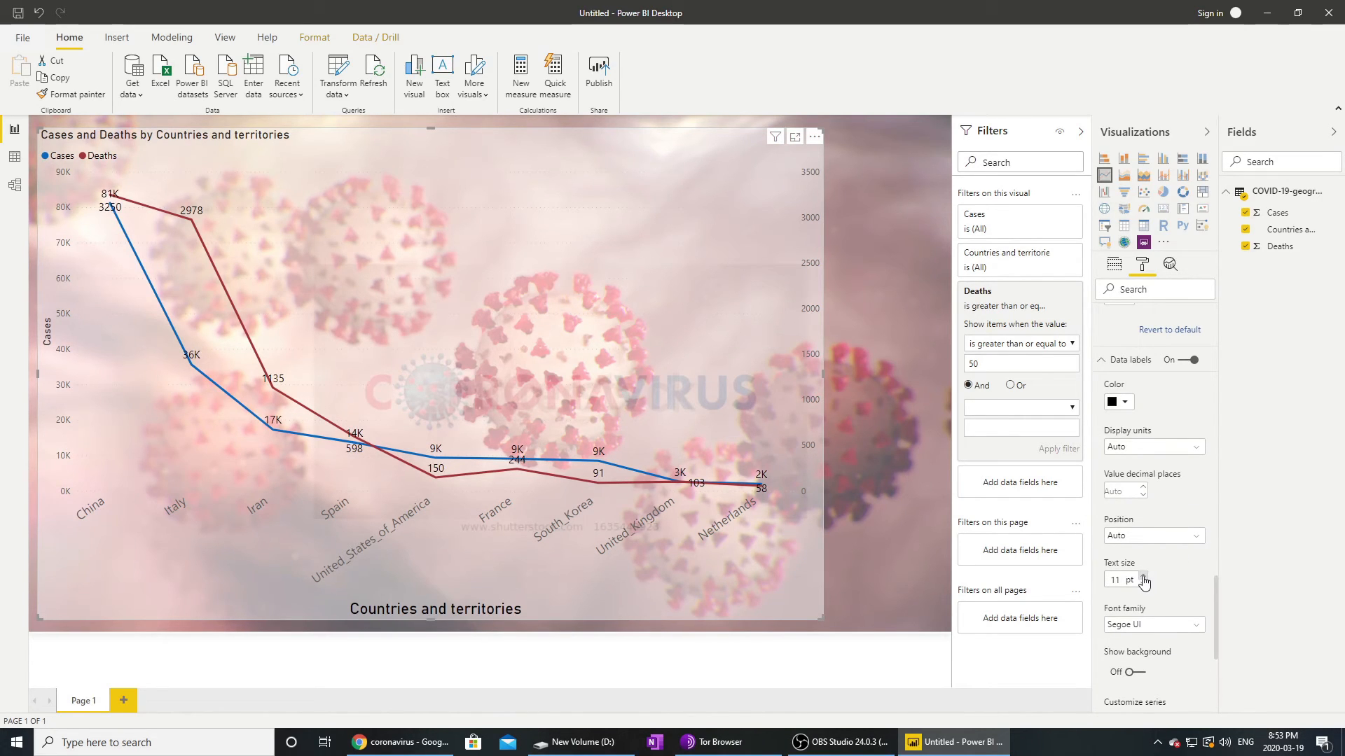
pyautogui.scroll(-2, 1163, 590)
pyautogui.scroll(-2, 1162, 591)
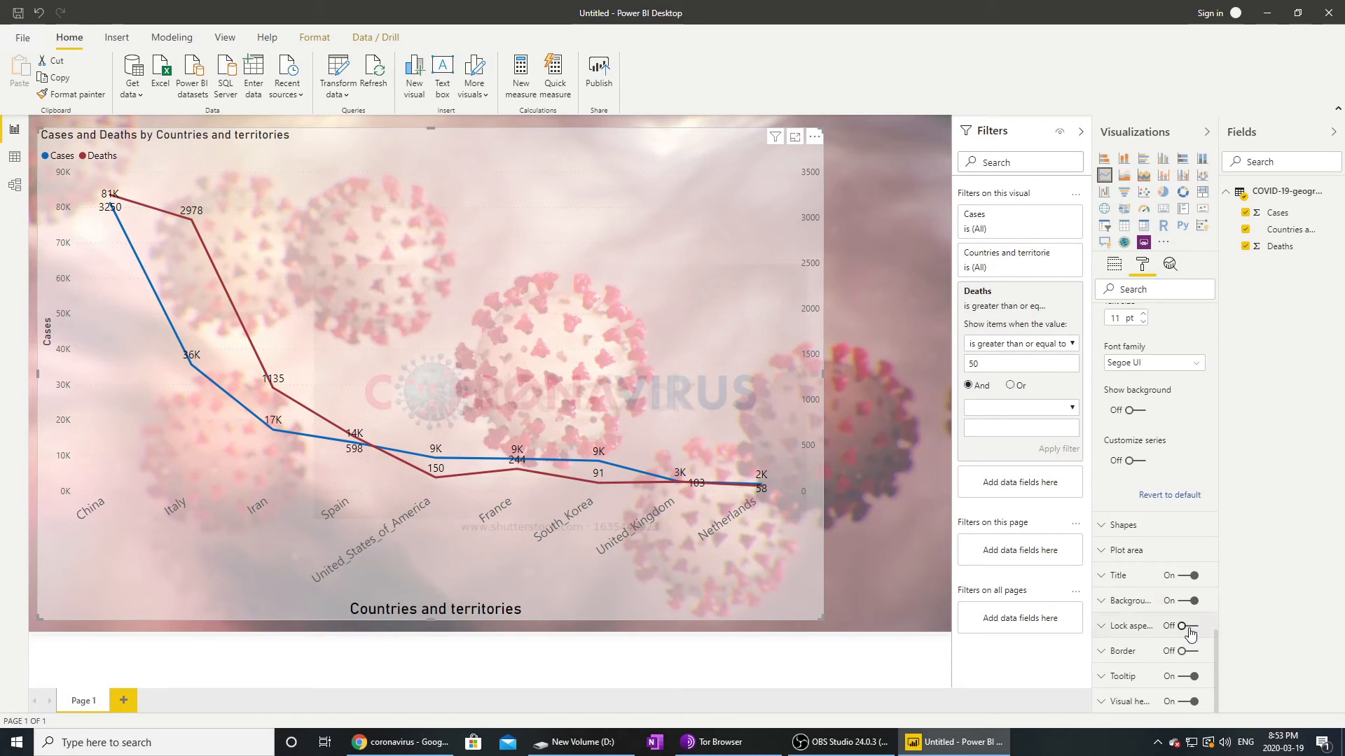
# Step: Collapse the line chart's Legend and X axis formatting settings
pyautogui.scroll(10, 1126, 508)
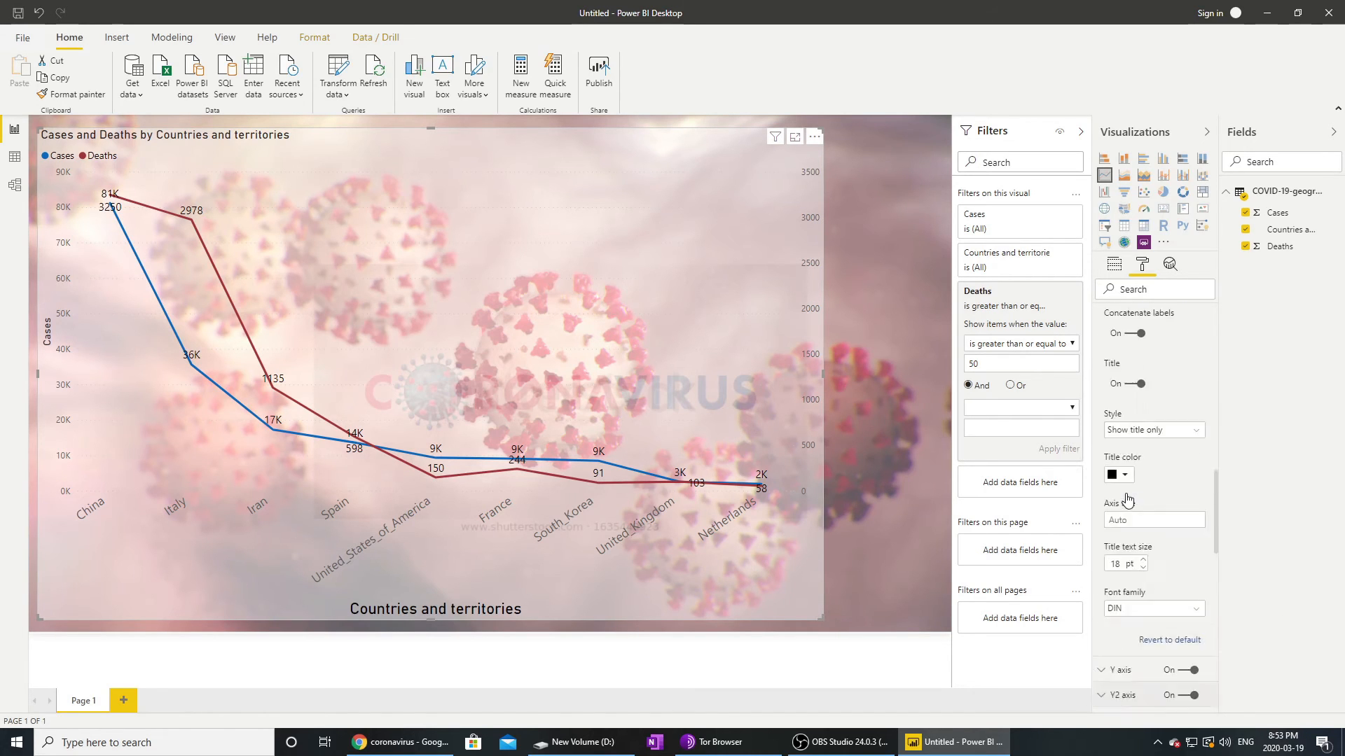
pyautogui.scroll(2, 1127, 499)
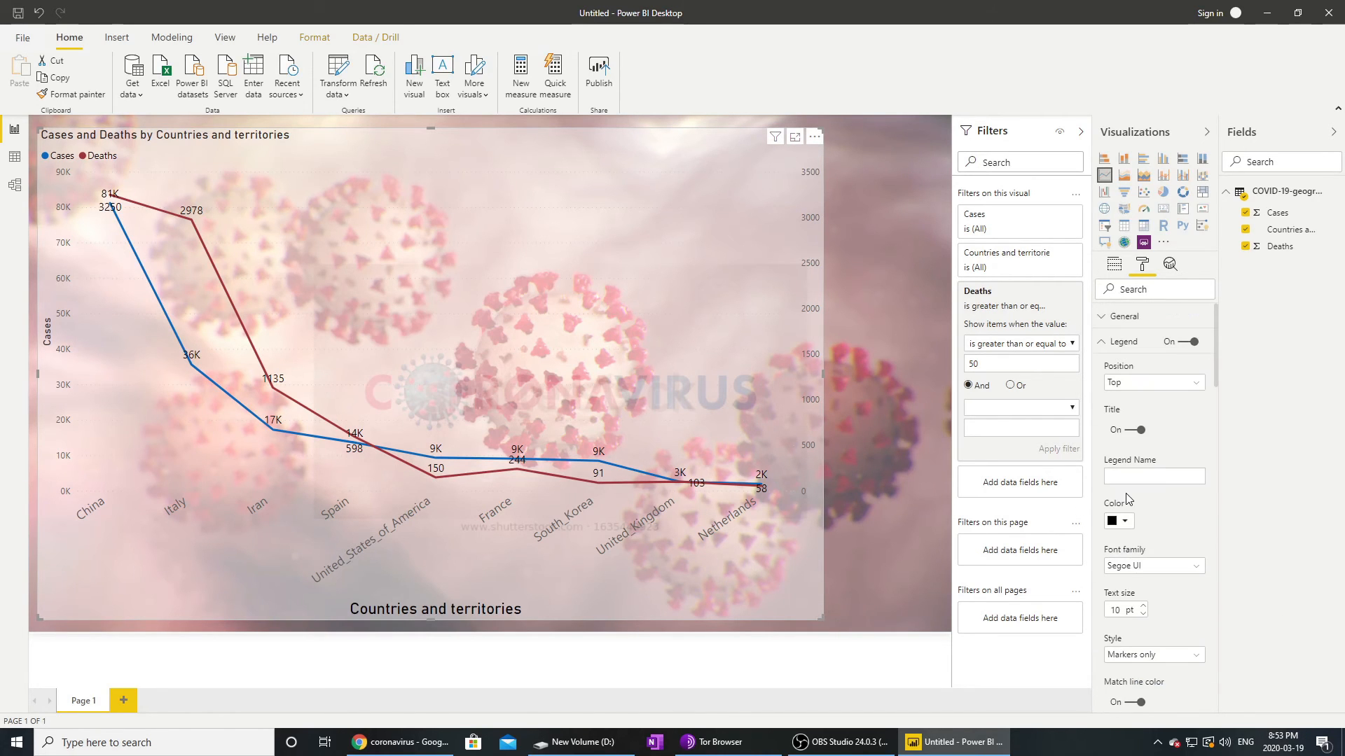
pyautogui.click(1102, 341)
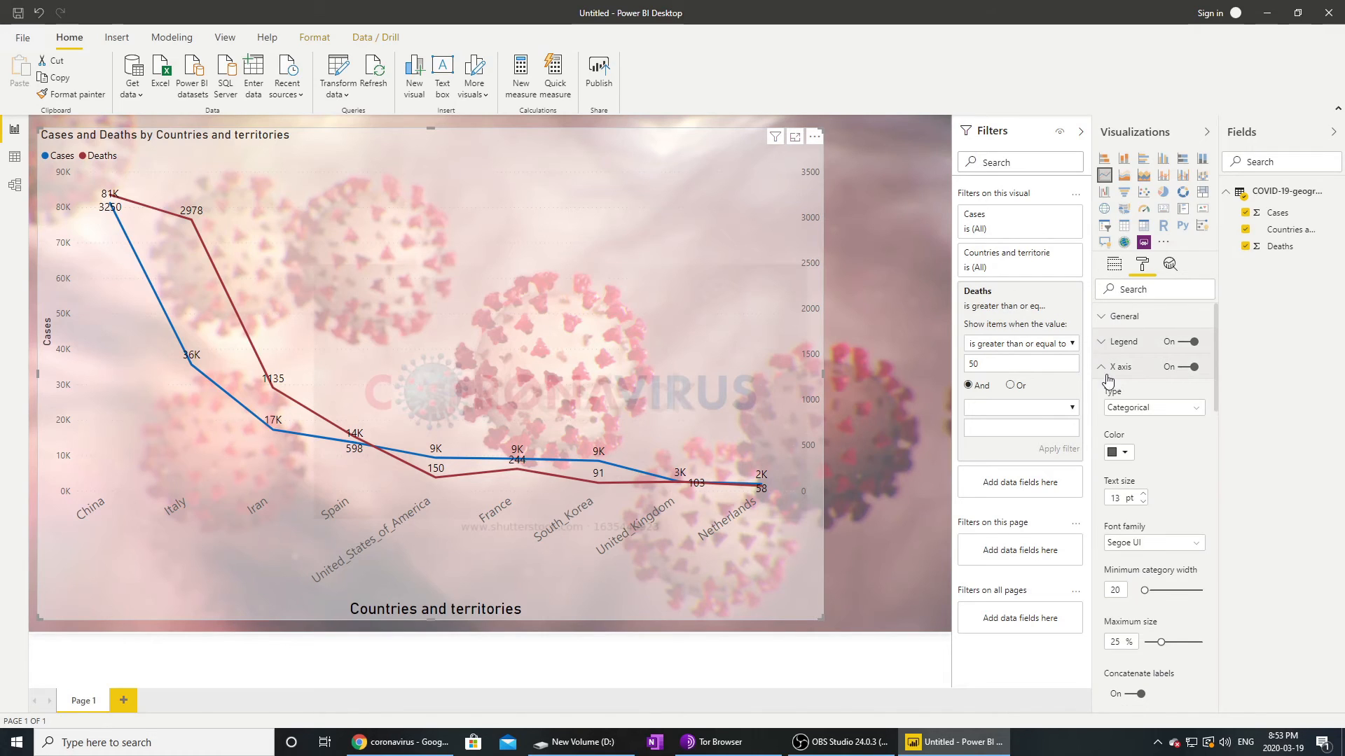
pyautogui.click(1104, 368)
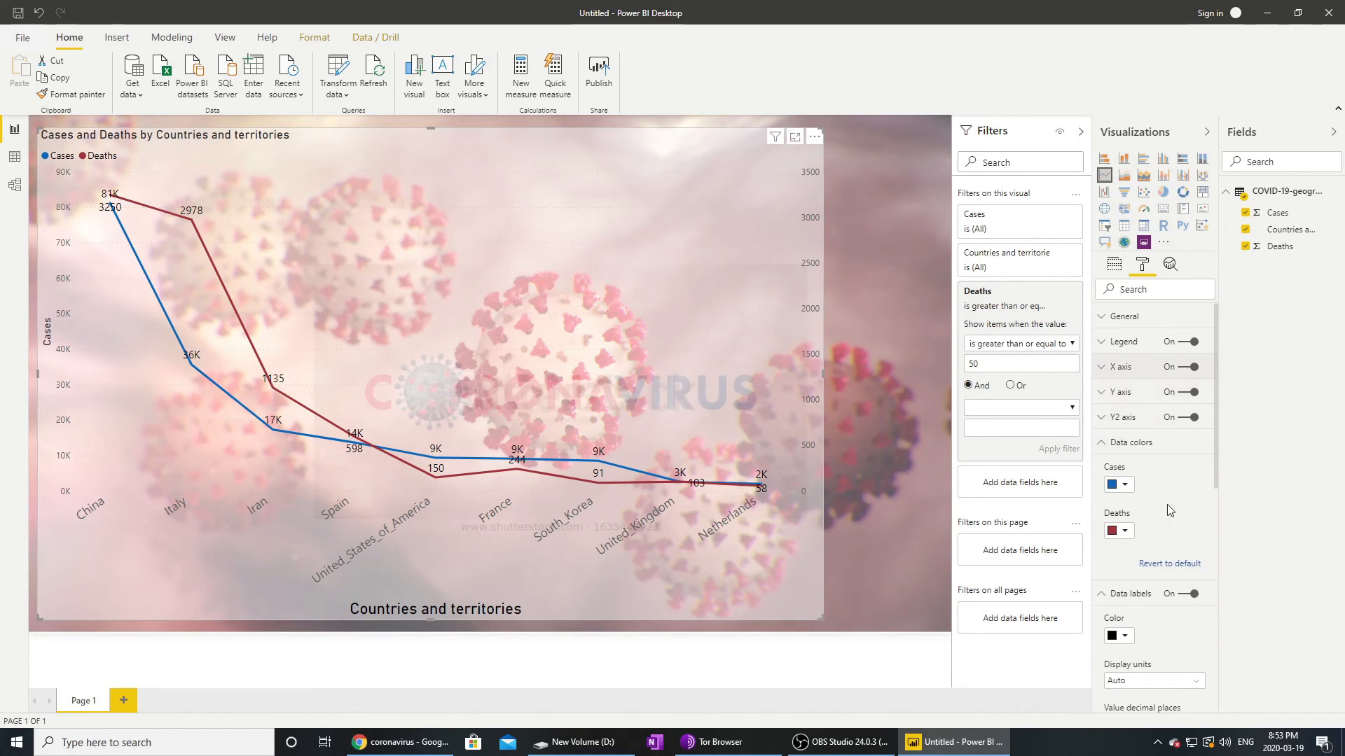
# Step: Change the line chart's title text to "Corona Virus Cases vs Deaths by Region as of 03/19/2020"
pyautogui.scroll(-3, 1193, 539)
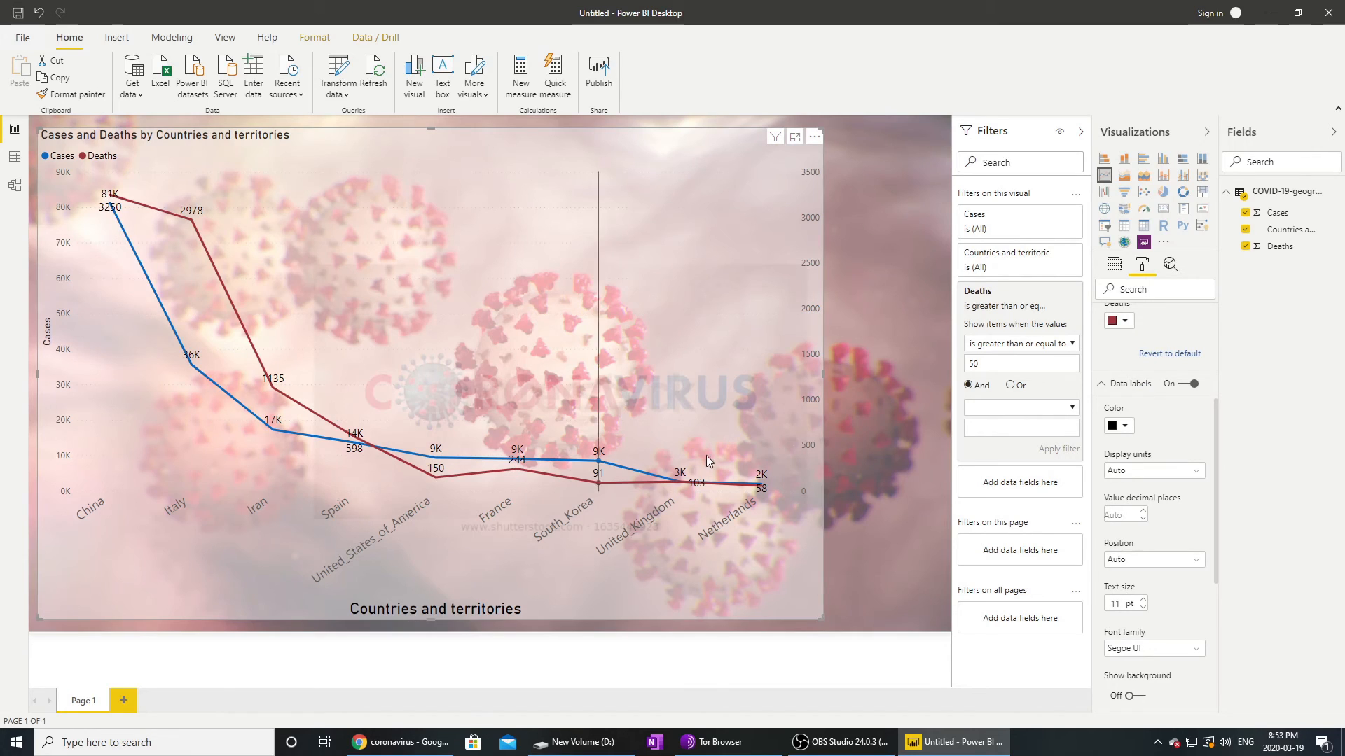
pyautogui.scroll(-4, 1138, 599)
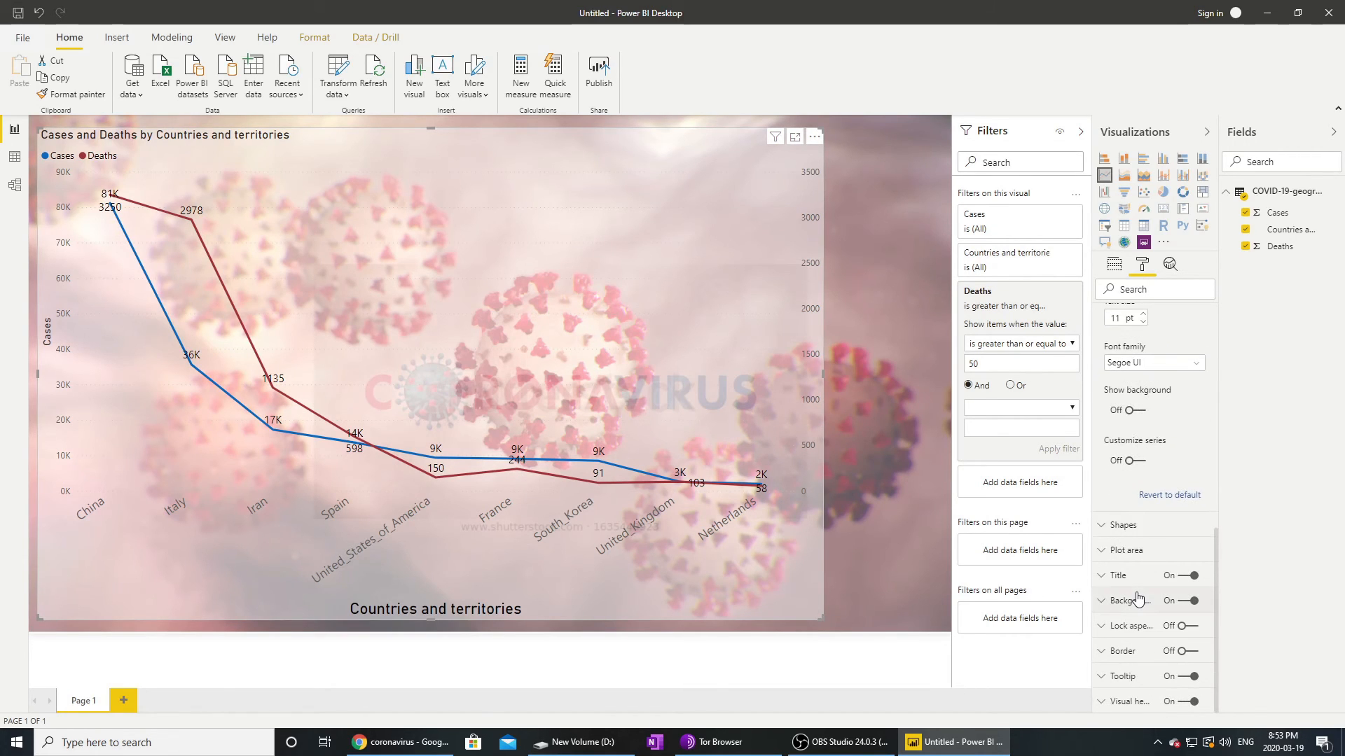
pyautogui.click(1105, 577)
pyautogui.scroll(-4, 1188, 602)
pyautogui.scroll(2, 1188, 603)
pyautogui.click(1152, 477)
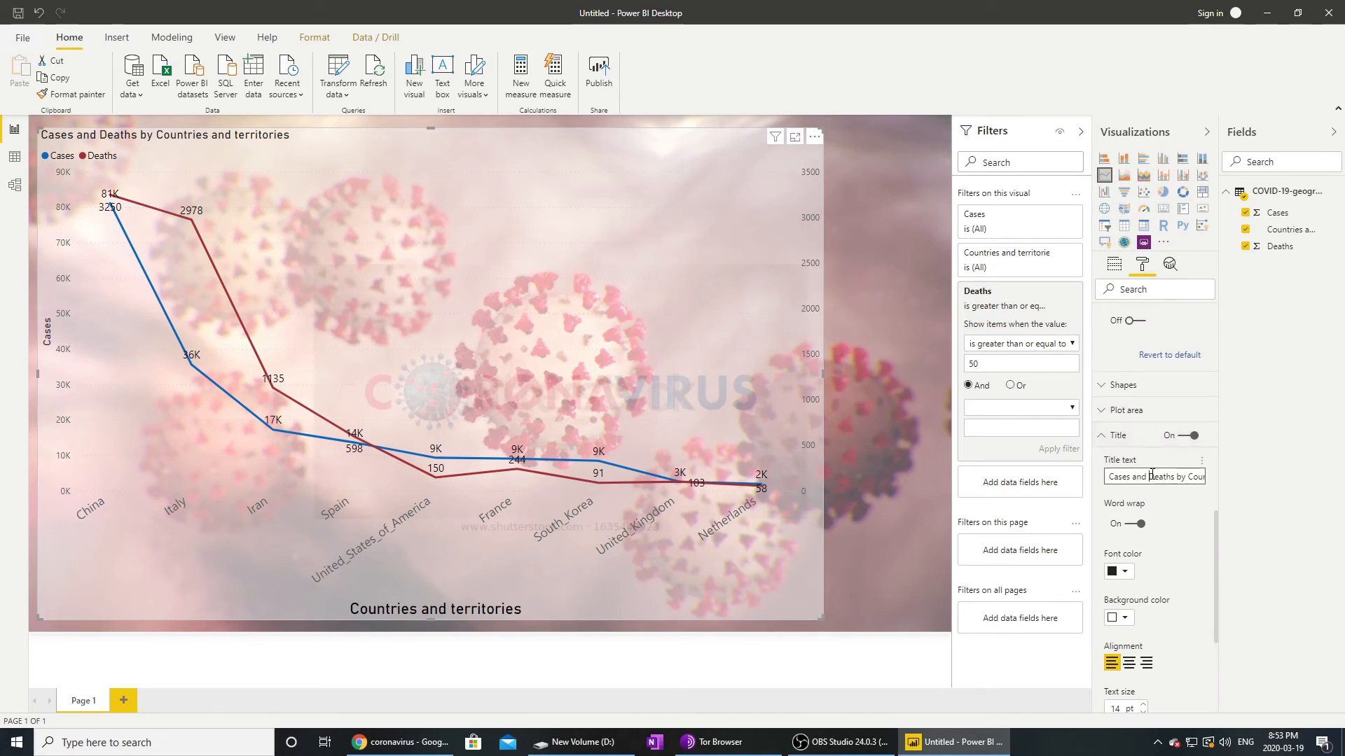
pyautogui.hotkey('ctrl', 'a')
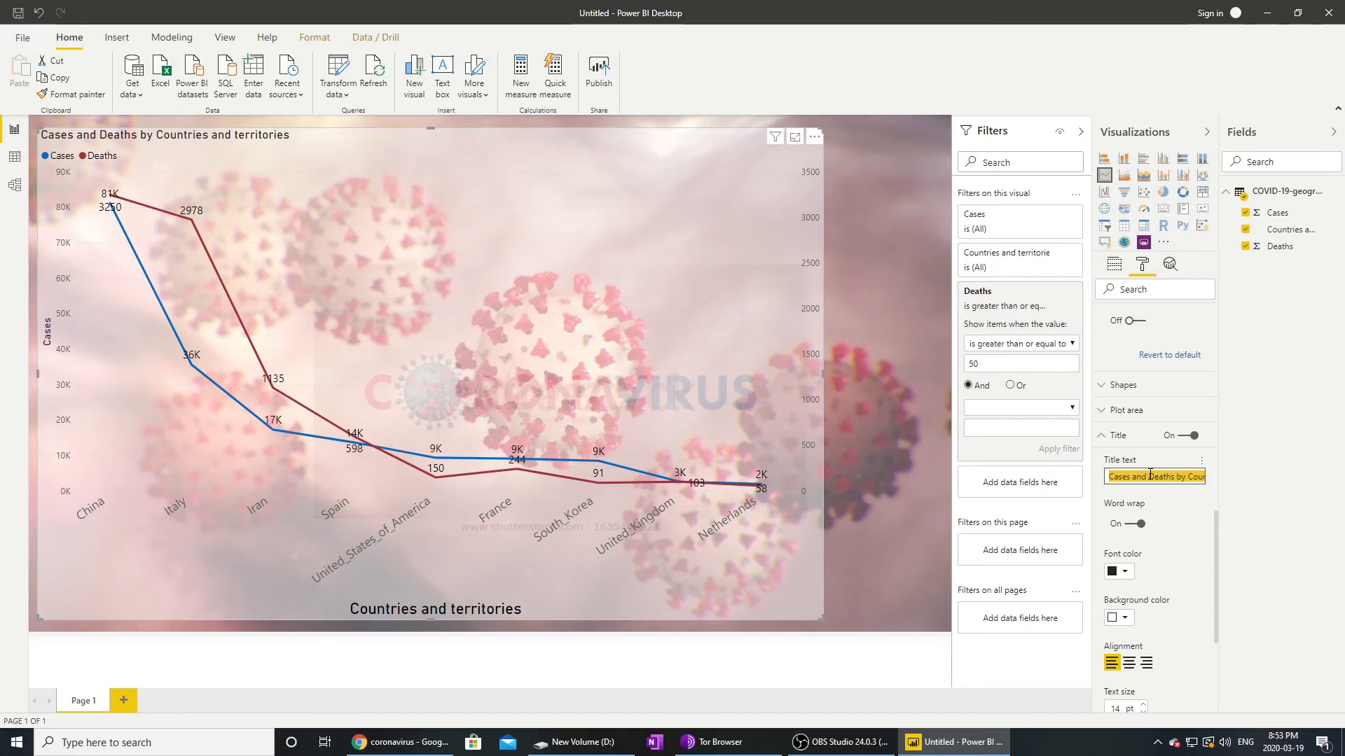
pyautogui.write('Corono')
pyautogui.press('BackSpace')
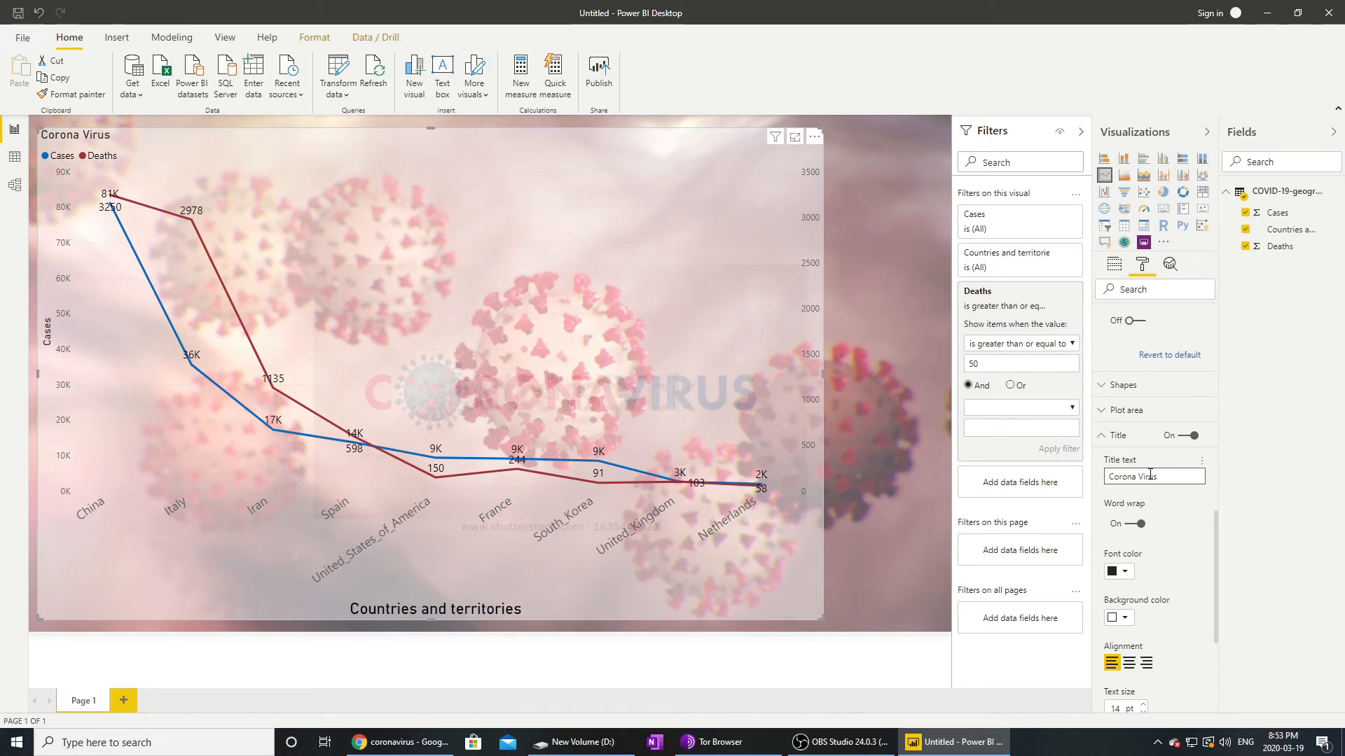
pyautogui.write('a Virus Deaths ')
pyautogui.write('vs Cases')
pyautogui.press('BackSpace')
pyautogui.press('BackSpace')
pyautogui.press('BackSpace')
pyautogui.press('BackSpace')
pyautogui.press('BackSpace')
pyautogui.press('BackSpace')
pyautogui.press('BackSpace')
pyautogui.press('BackSpace')
pyautogui.press('BackSpace')
pyautogui.press('BackSpace')
pyautogui.press('BackSpace')
pyautogui.press('BackSpace')
pyautogui.press('BackSpace')
pyautogui.write('Cases vs Deaths')
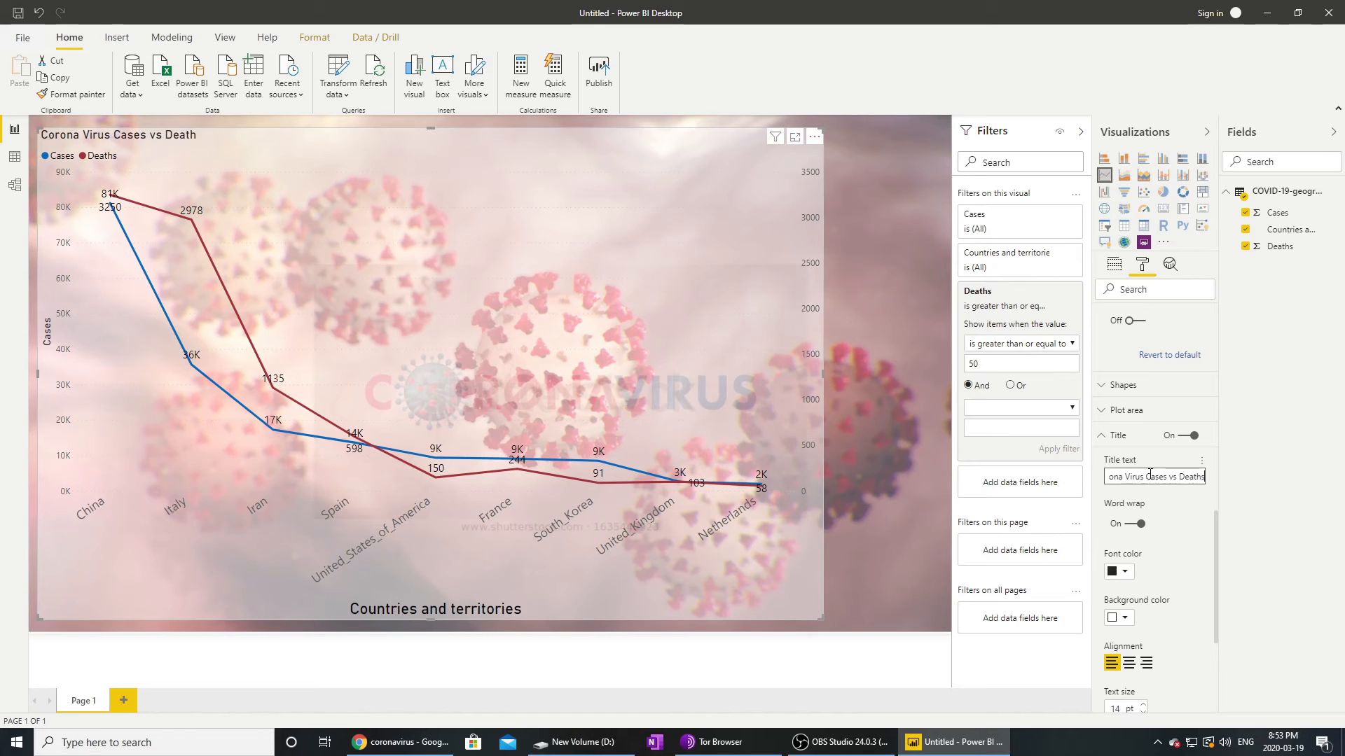
pyautogui.write(' by Region as of')
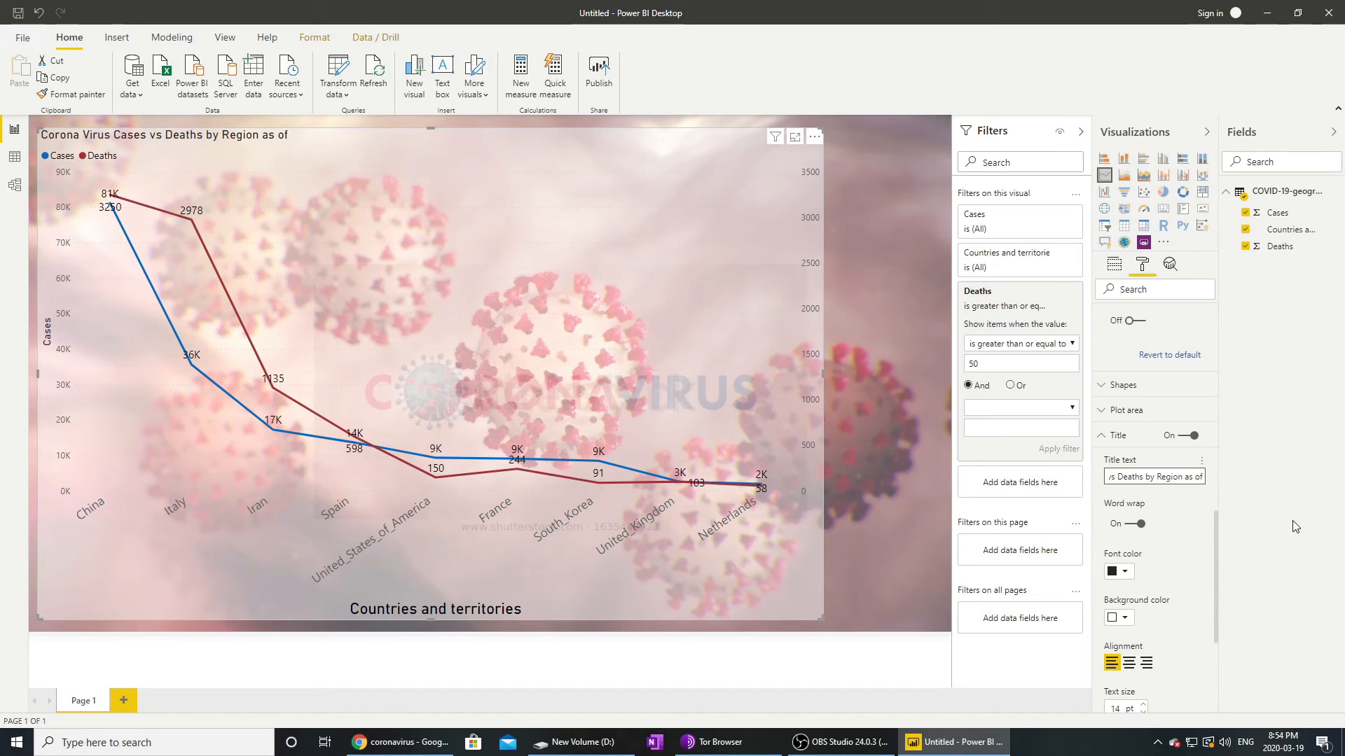
pyautogui.write(' 03/19/2020')
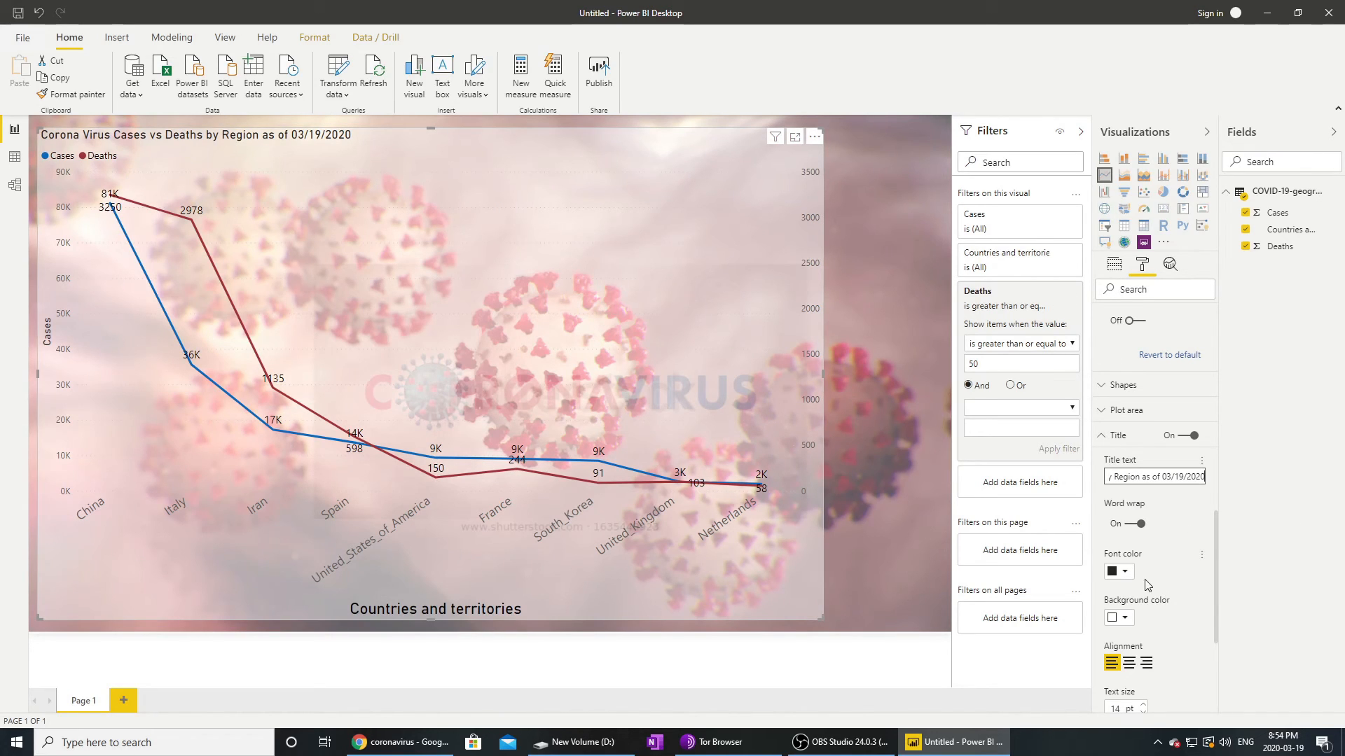
# Step: Set the chart title's text size to 15 pt and center the title
pyautogui.click(1143, 705)
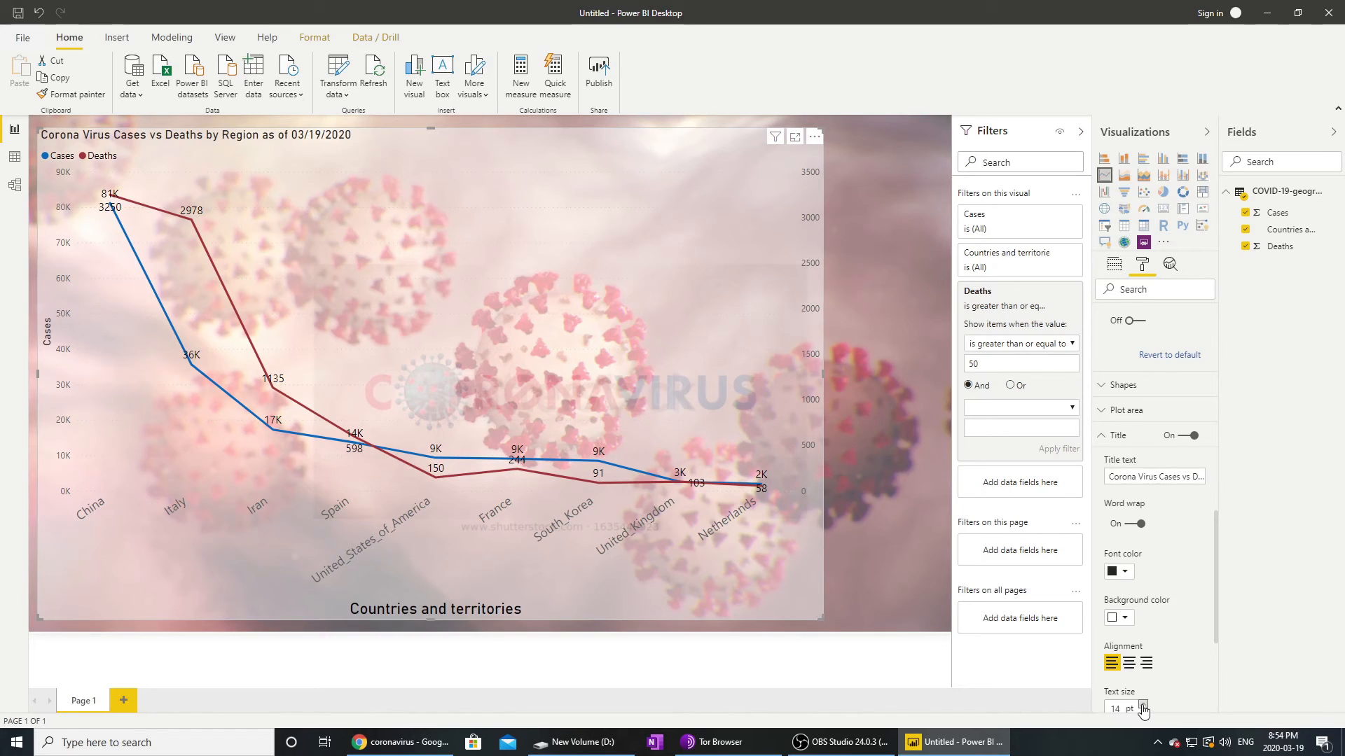
pyautogui.click(1128, 662)
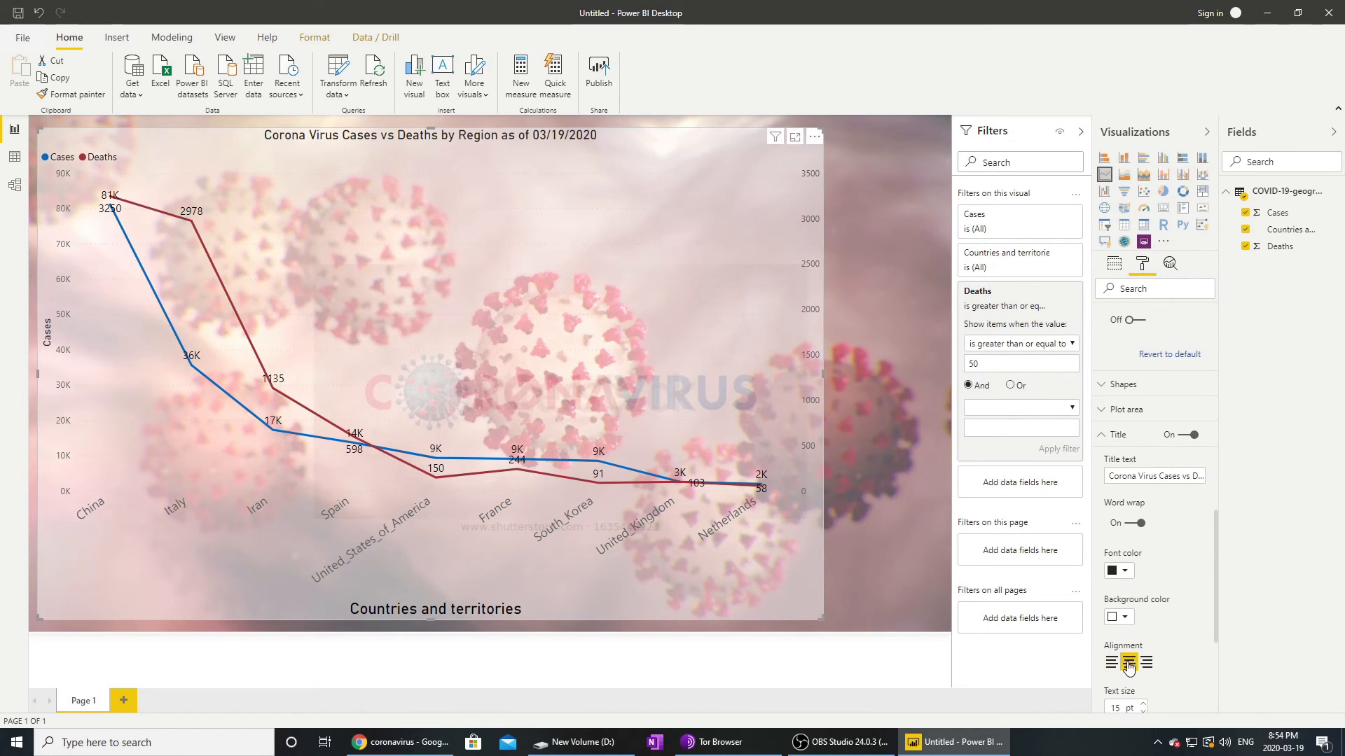
pyautogui.scroll(-3, 1204, 675)
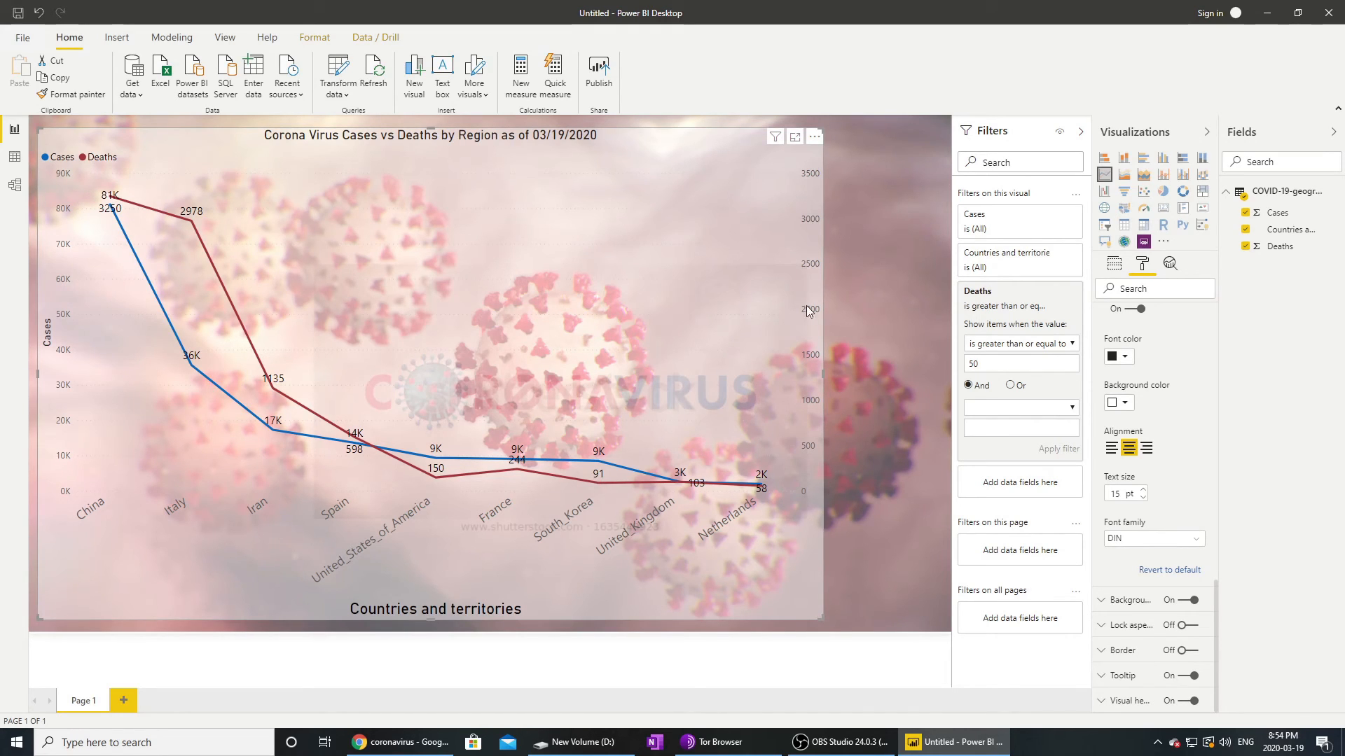
# Step: Enlarge the line chart on all four sides so it fills the whole report page
pyautogui.moveTo(825, 358); pyautogui.dragTo(954, 394)
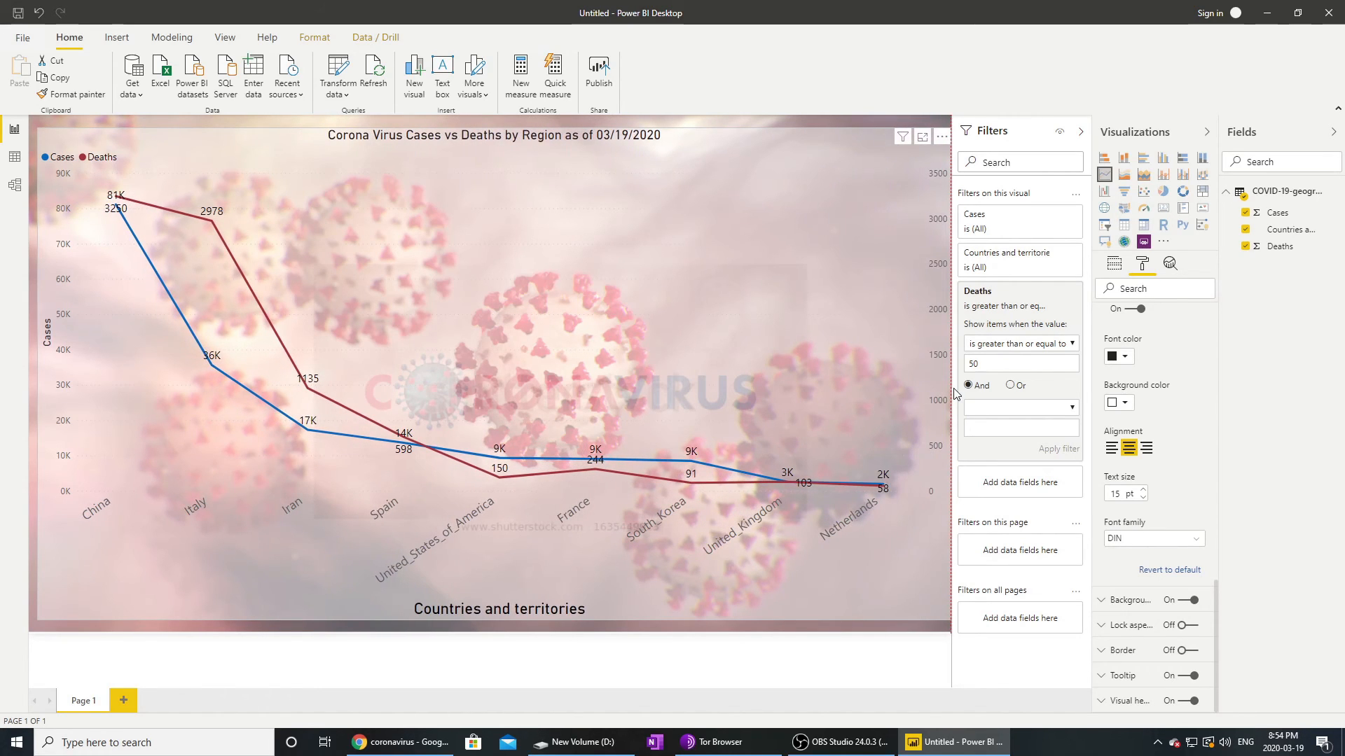
pyautogui.moveTo(951, 393); pyautogui.dragTo(951, 393)
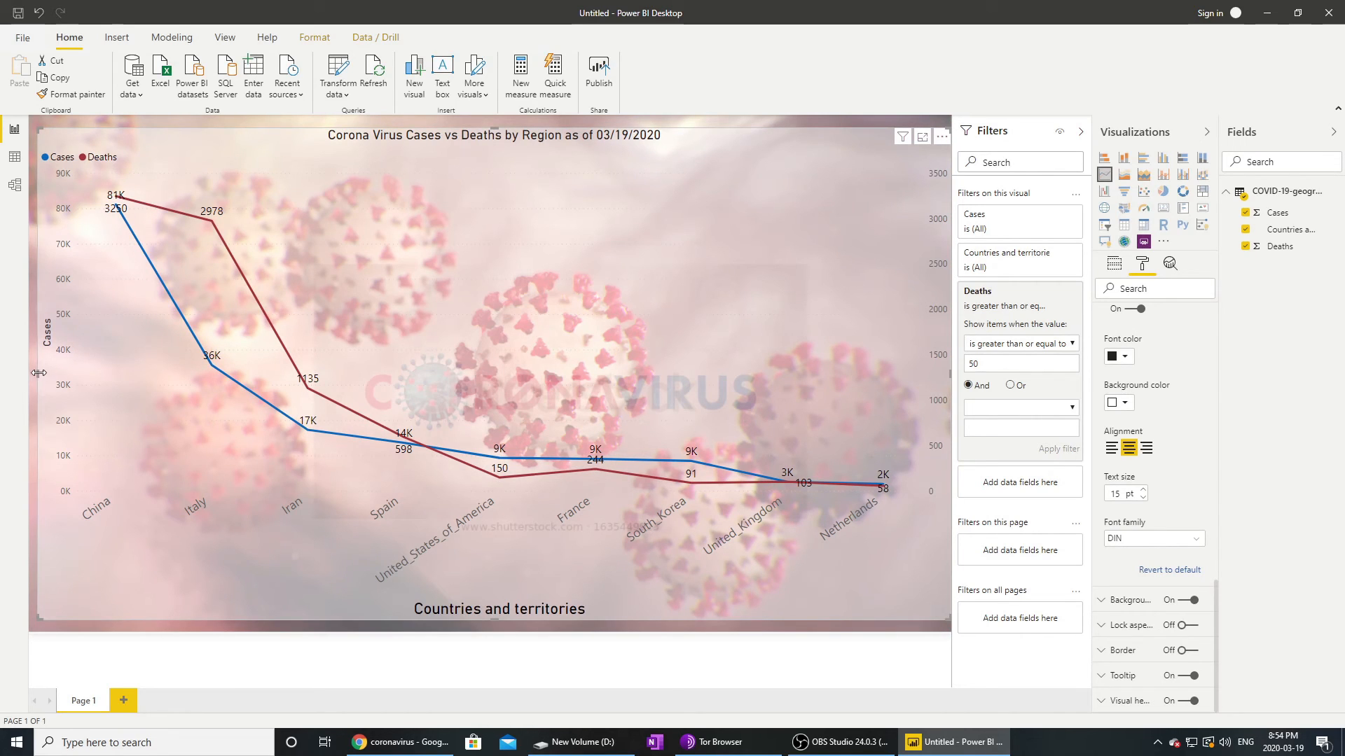
pyautogui.moveTo(38, 373); pyautogui.dragTo(30, 373)
pyautogui.moveTo(485, 623); pyautogui.dragTo(489, 633)
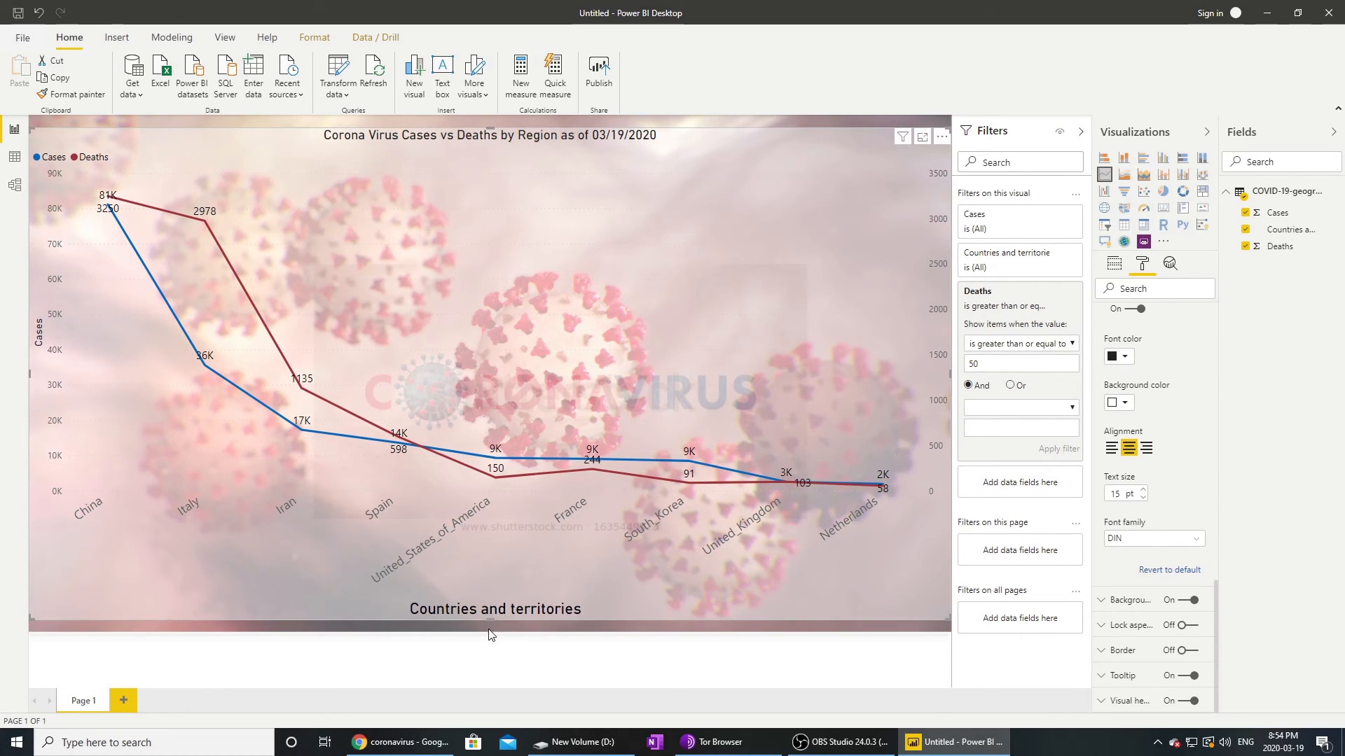
pyautogui.moveTo(491, 127); pyautogui.dragTo(491, 115)
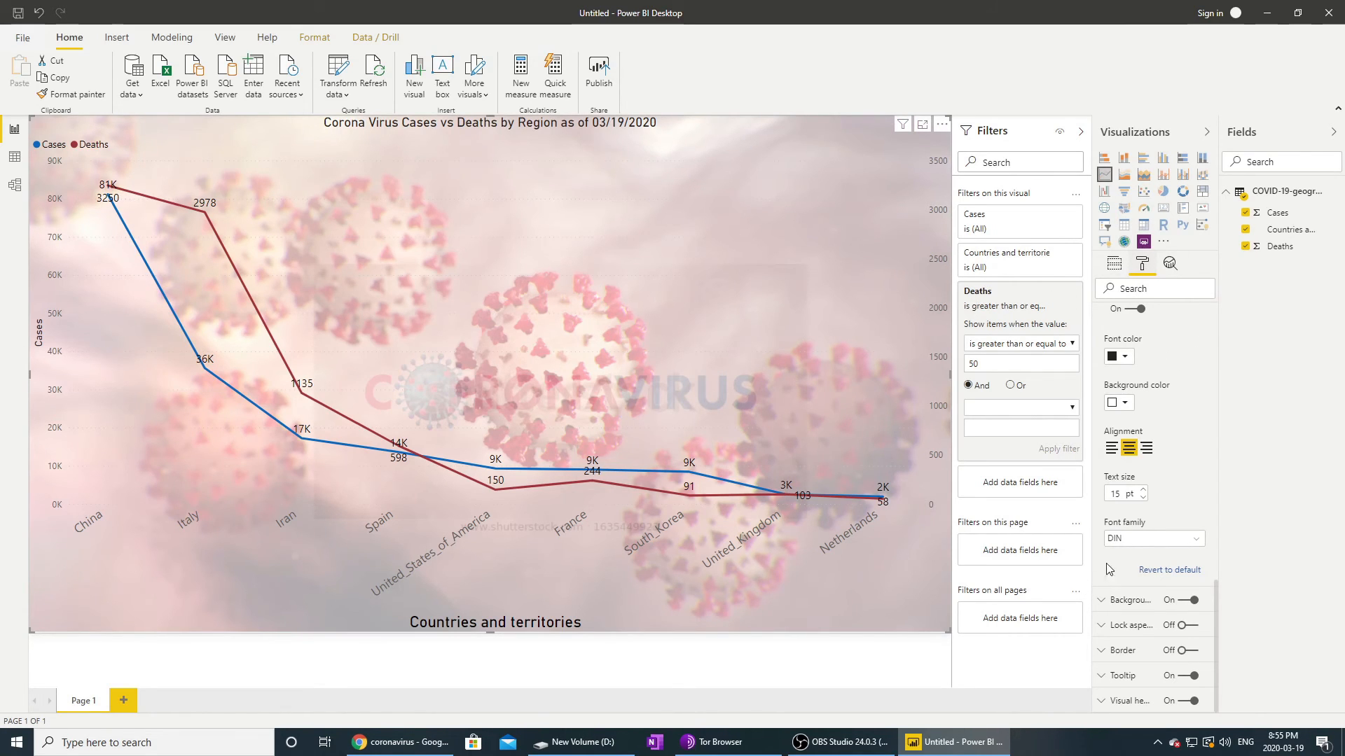
# Step: Collapse the Title, Data labels and Data colors formatting settings of the line chart
pyautogui.scroll(4, 1131, 377)
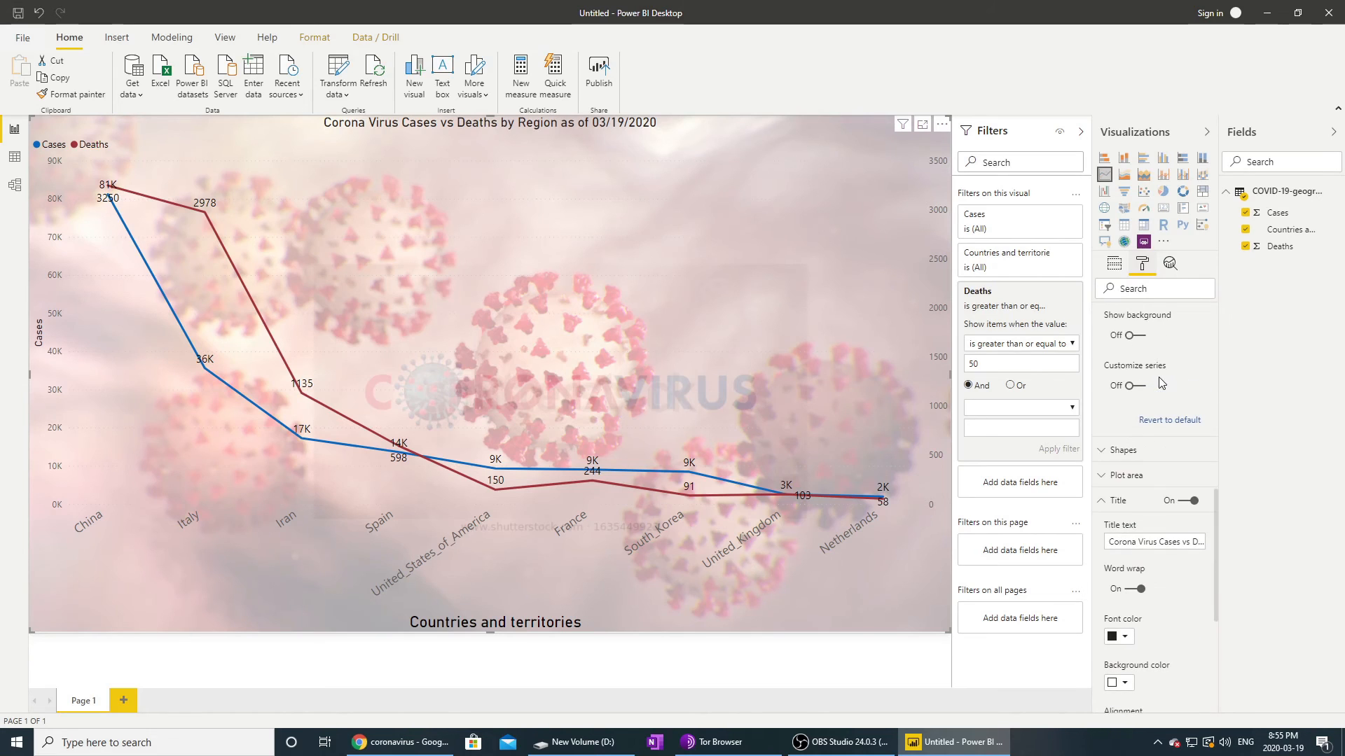
pyautogui.click(1103, 508)
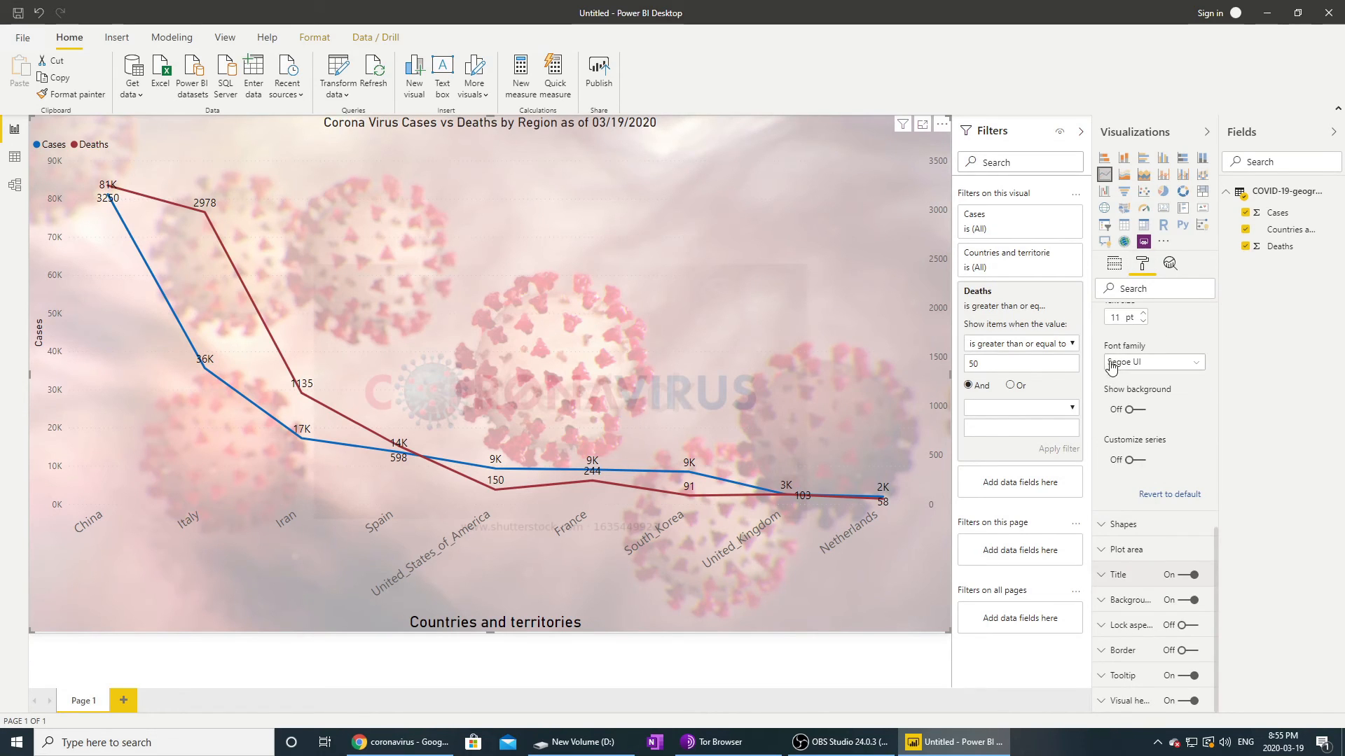
pyautogui.scroll(4, 1124, 406)
pyautogui.scroll(4, 1141, 415)
pyautogui.scroll(-3, 1135, 426)
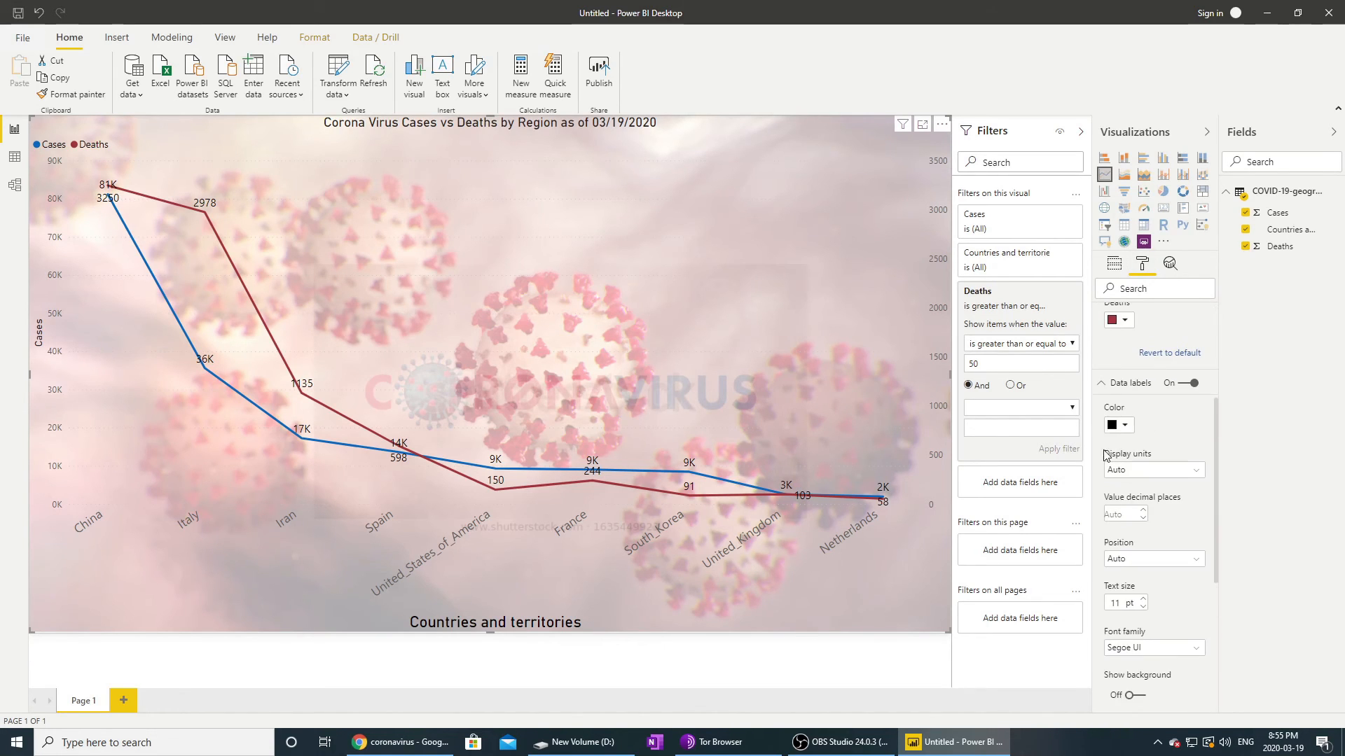
pyautogui.click(1104, 385)
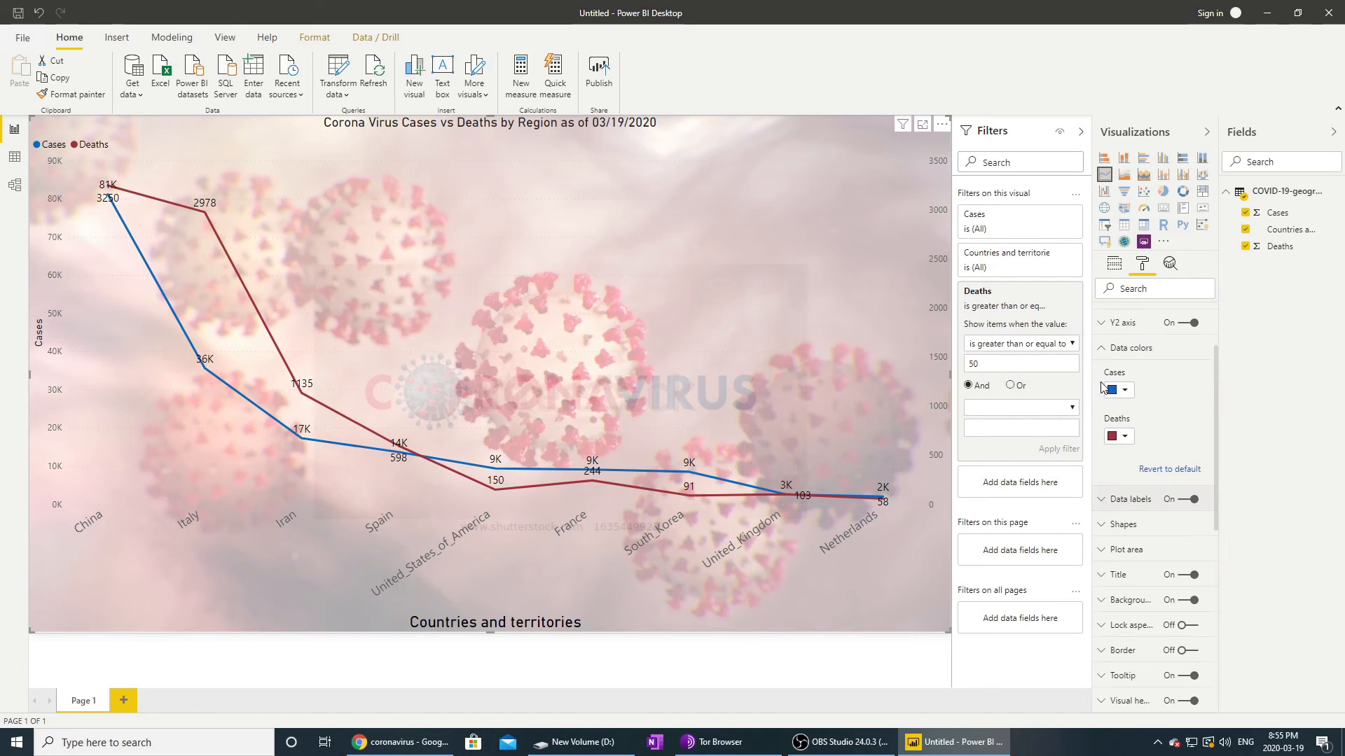
pyautogui.scroll(3, 1123, 406)
pyautogui.click(1127, 442)
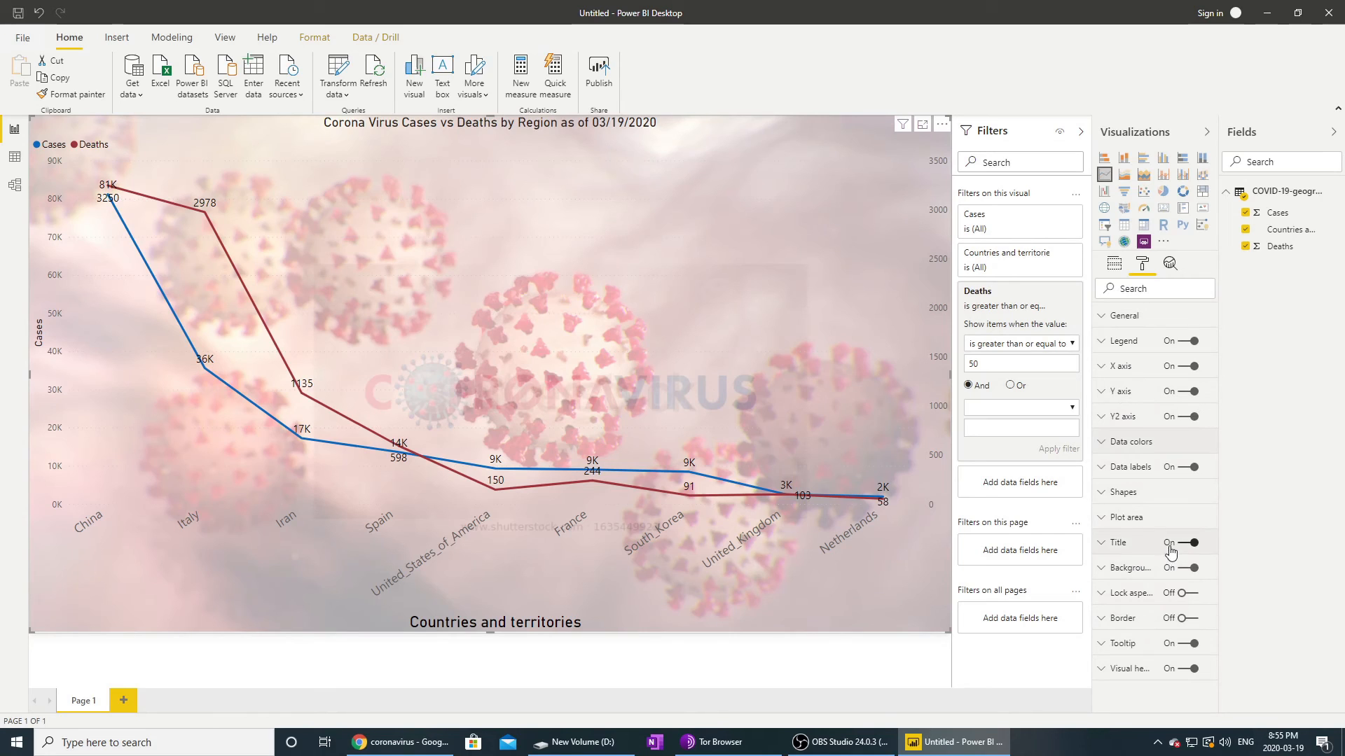
# Step: Color the line chart's Y axis labels dark blue and set their text size to 14 pt
pyautogui.click(1102, 392)
pyautogui.scroll(-1, 1108, 458)
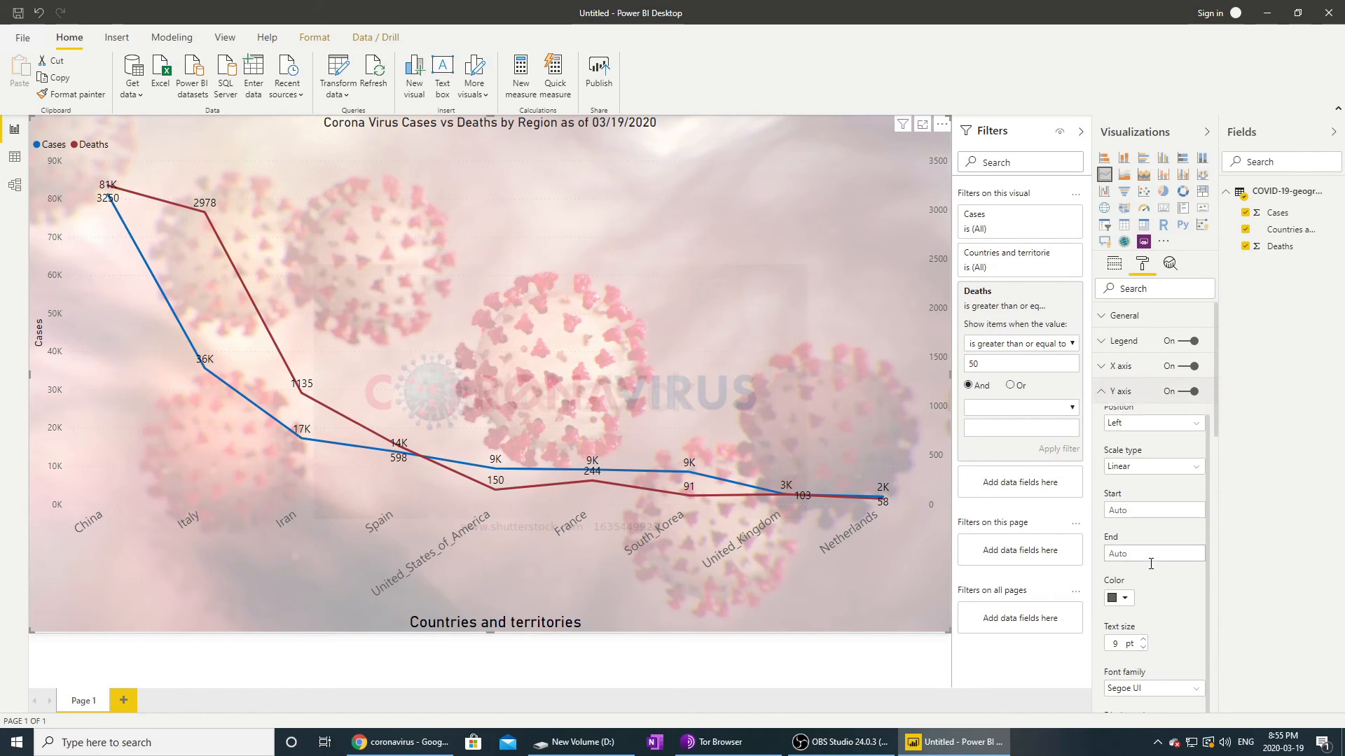
pyautogui.click(1144, 634)
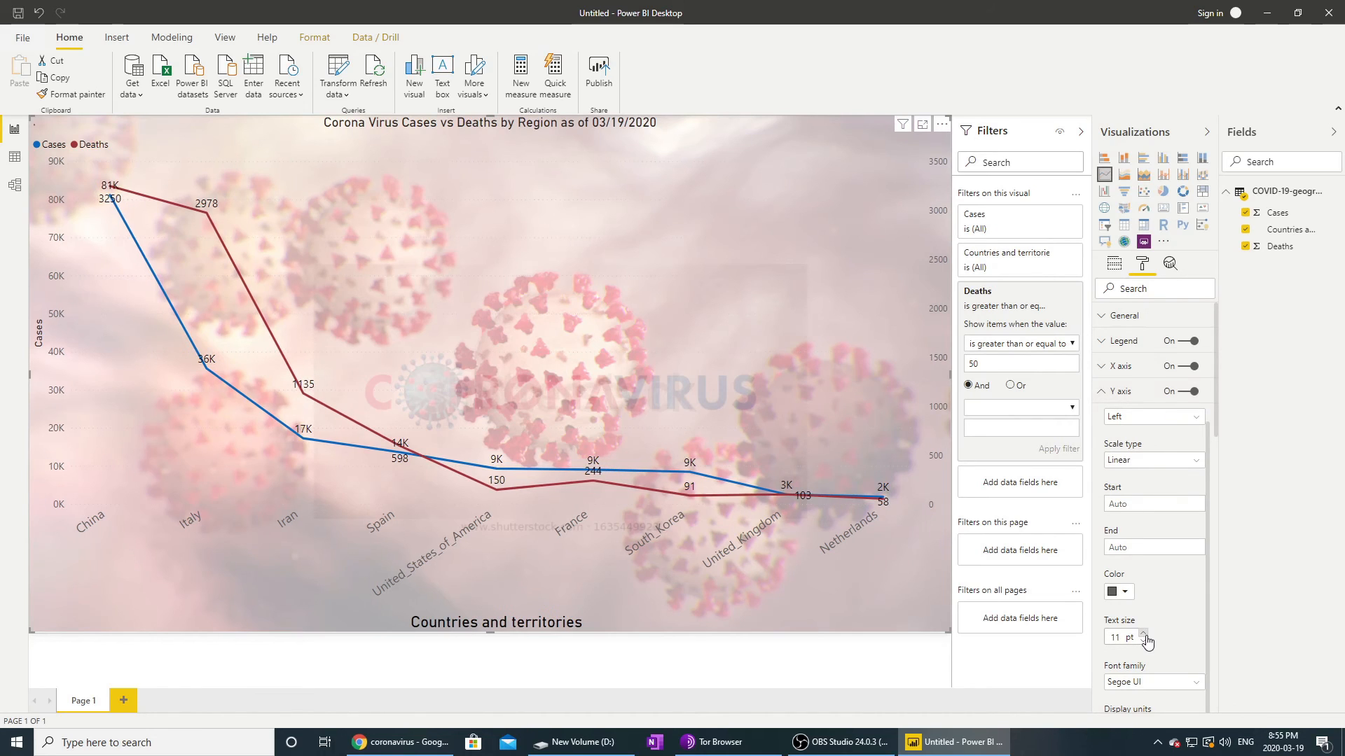
pyautogui.click(1143, 634)
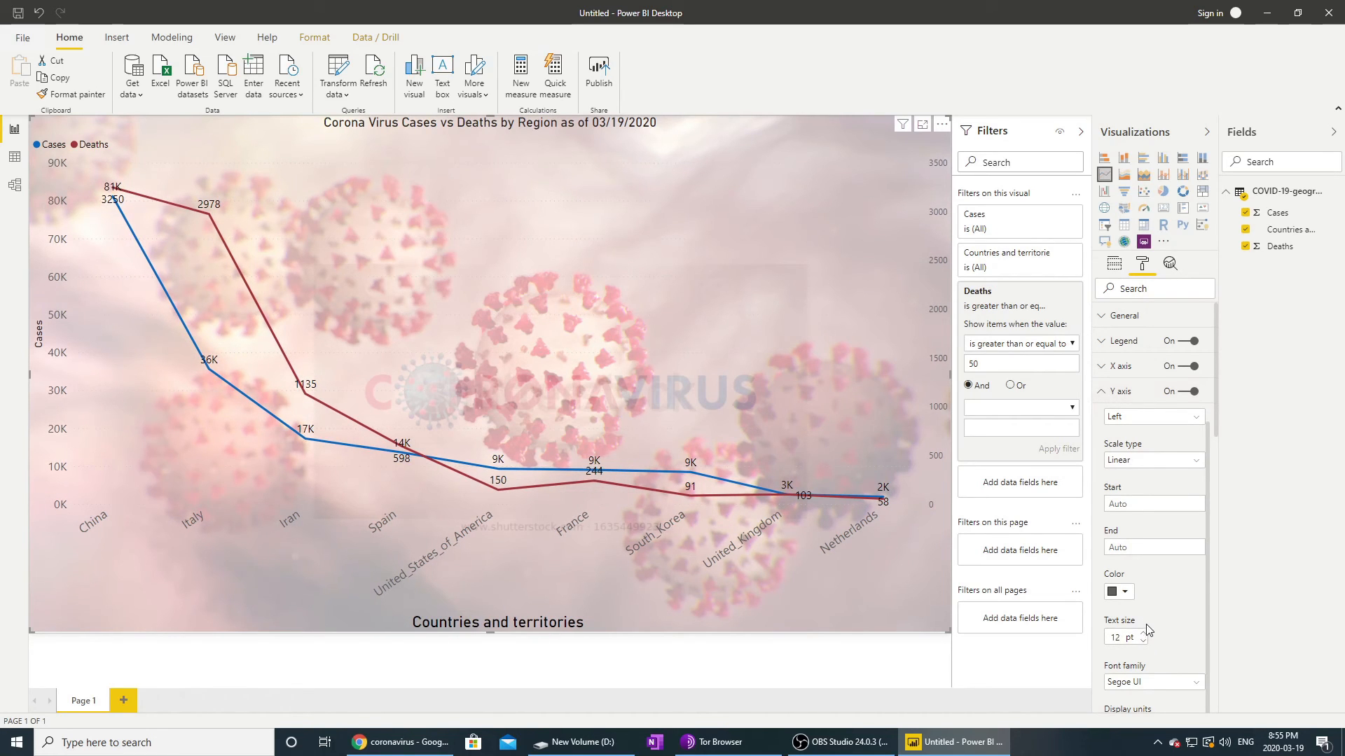
pyautogui.click(1121, 592)
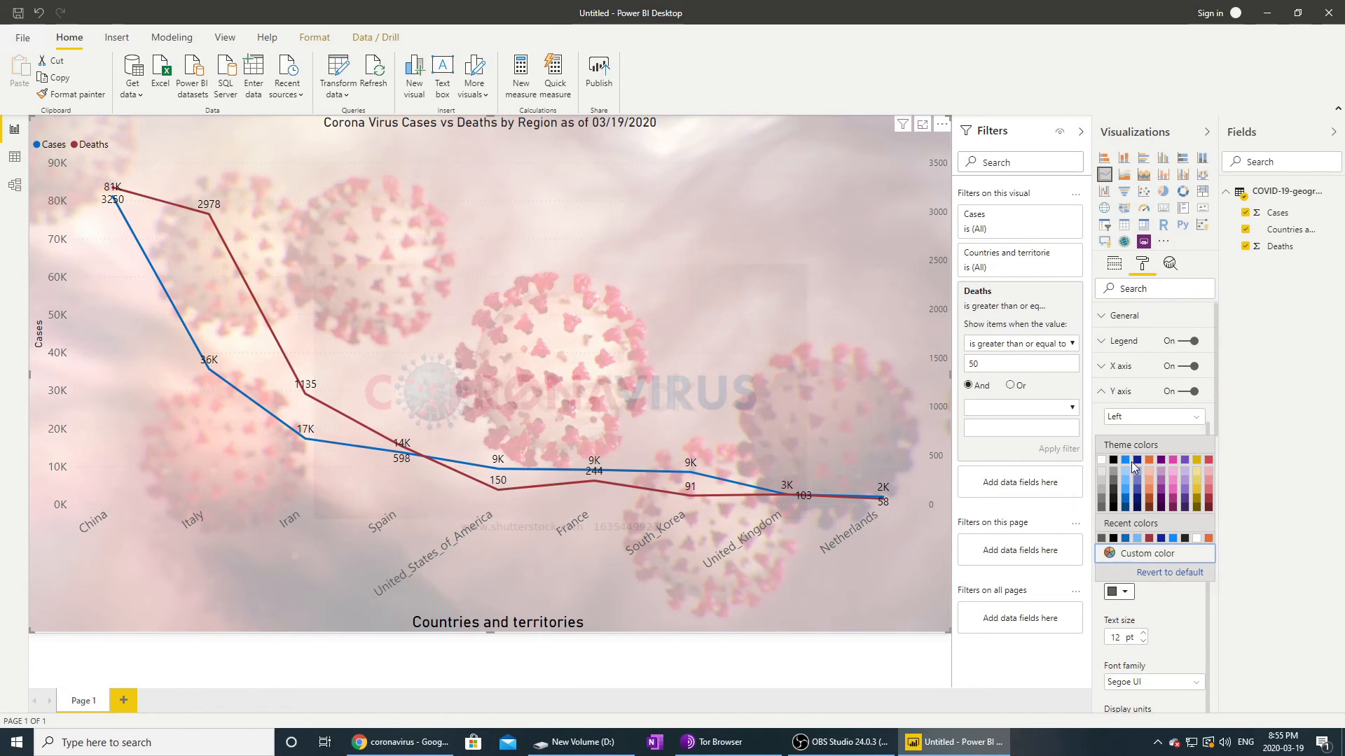
pyautogui.click(1126, 504)
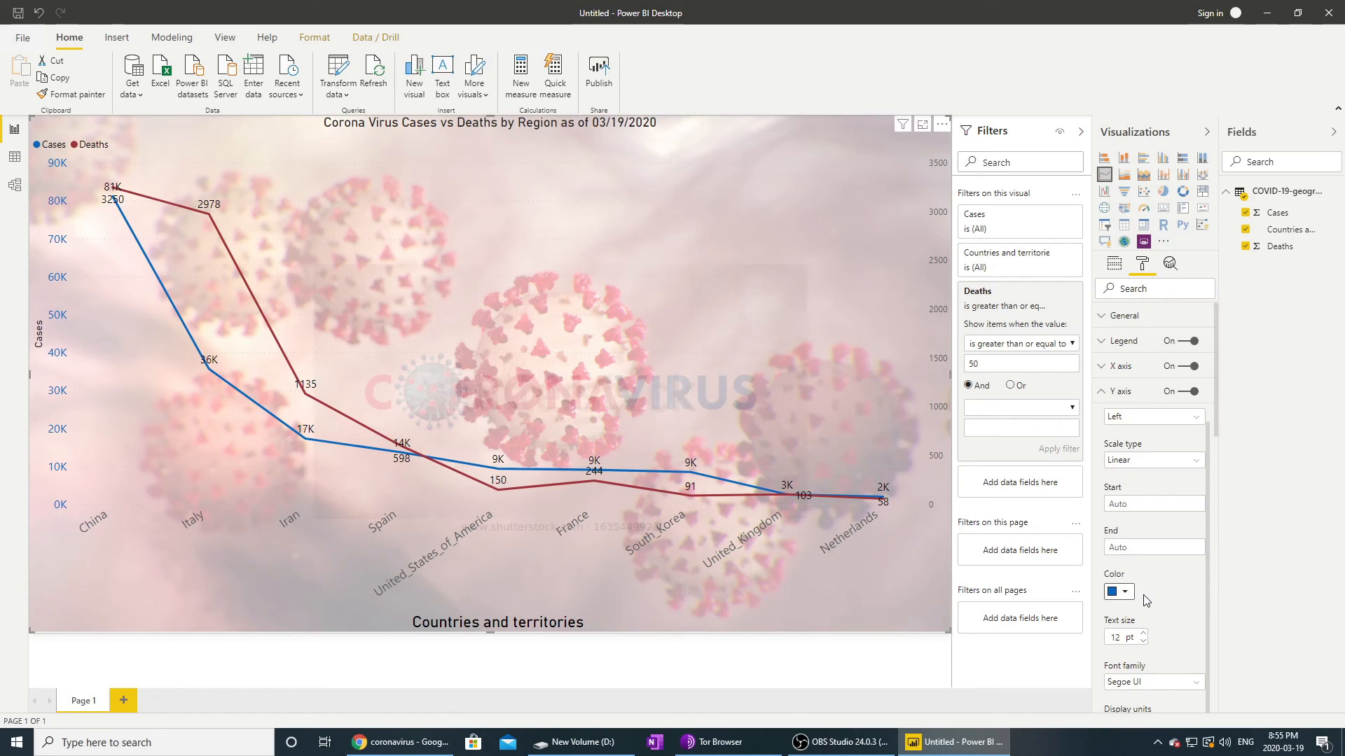
pyautogui.click(1143, 633)
pyautogui.click(1143, 633)
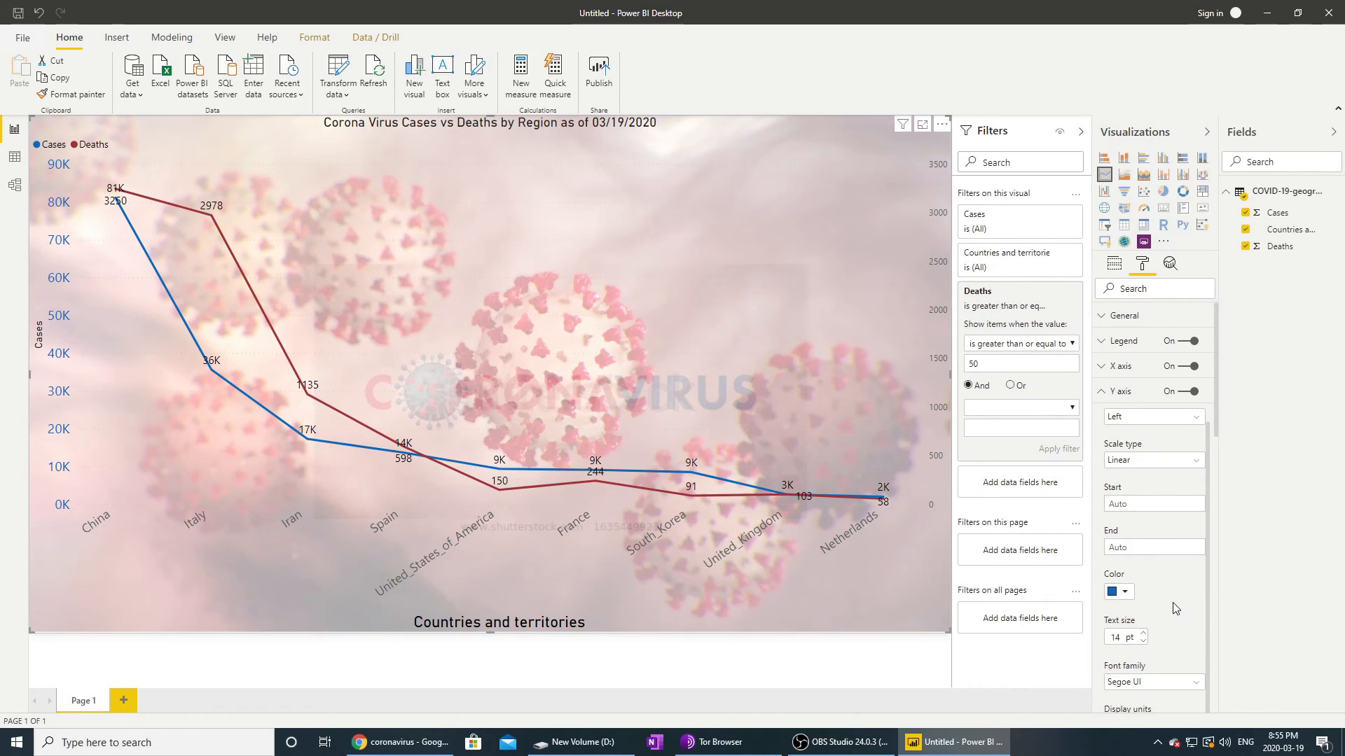
# Step: Set the Y axis title's text size to 20 pt
pyautogui.scroll(-2, 1175, 608)
pyautogui.scroll(-2, 1173, 604)
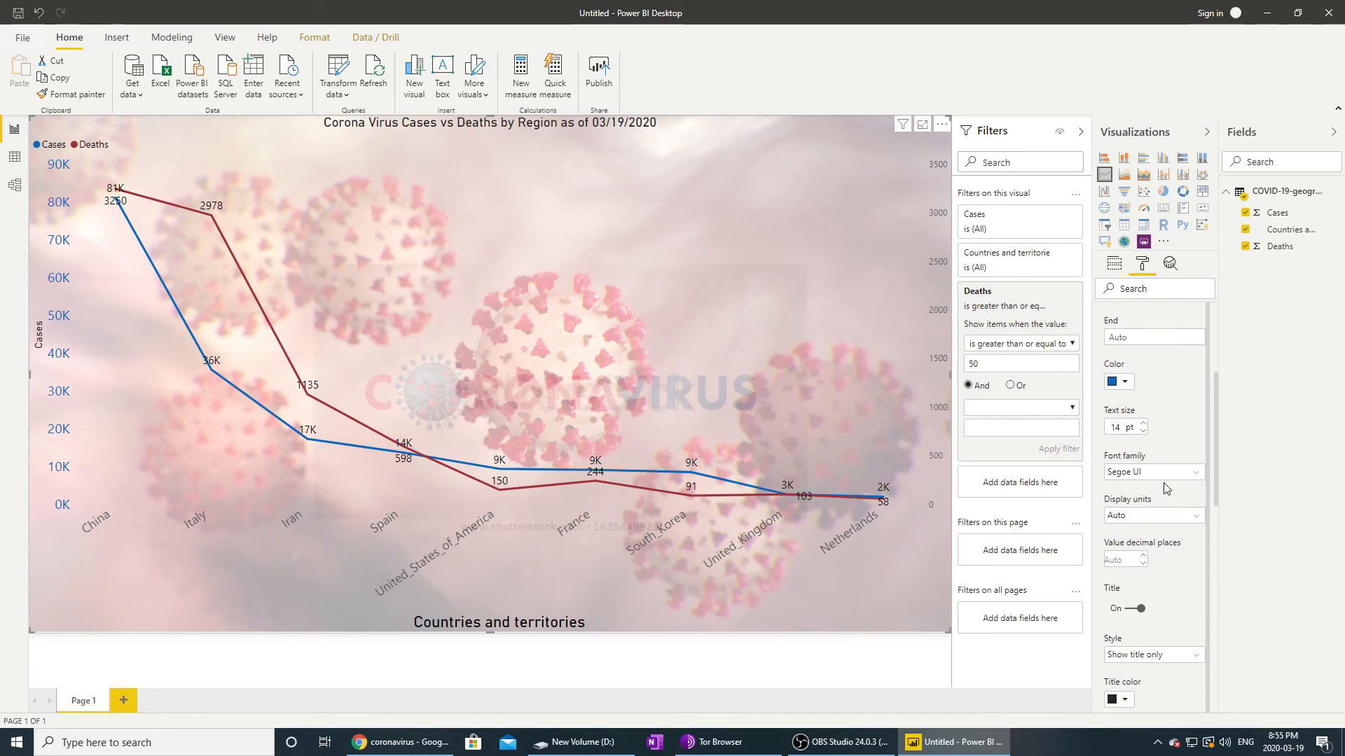
pyautogui.scroll(-6, 1148, 560)
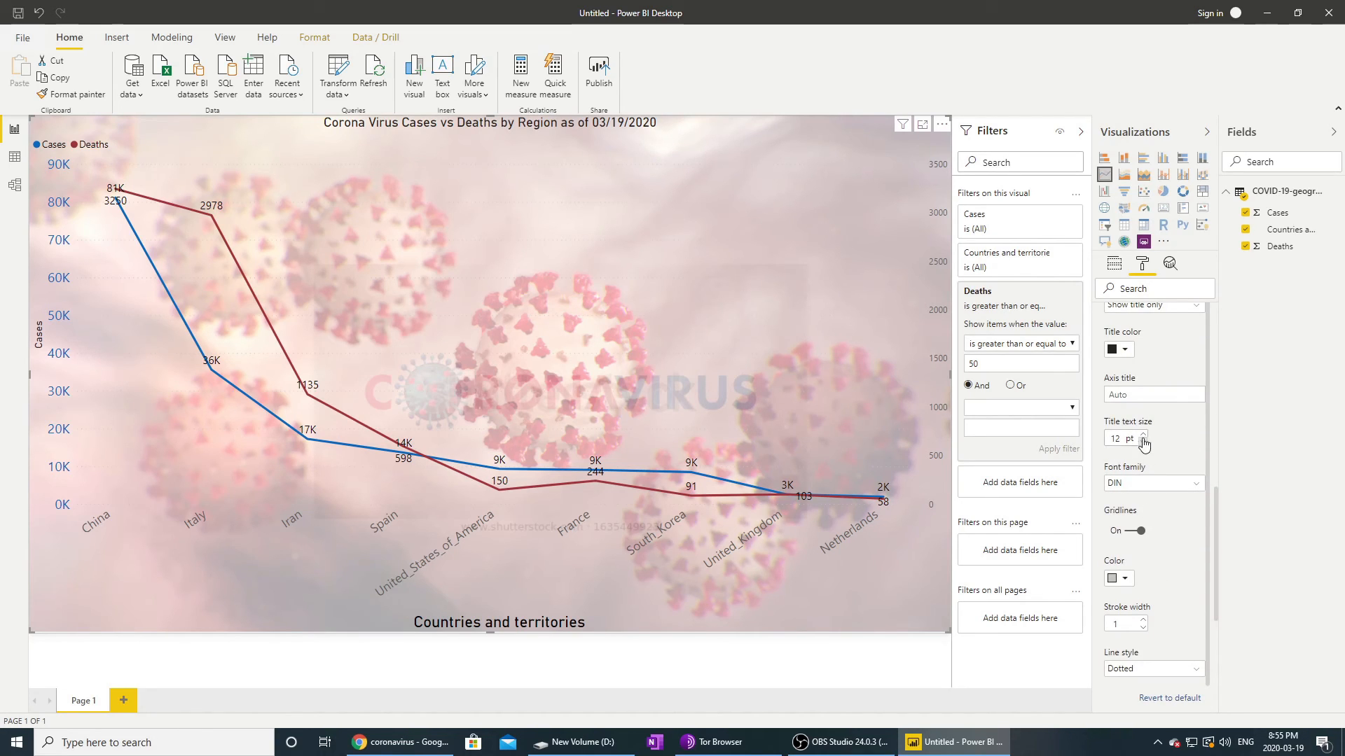
pyautogui.scroll(1, 1146, 442)
pyautogui.scroll(1, 1146, 442)
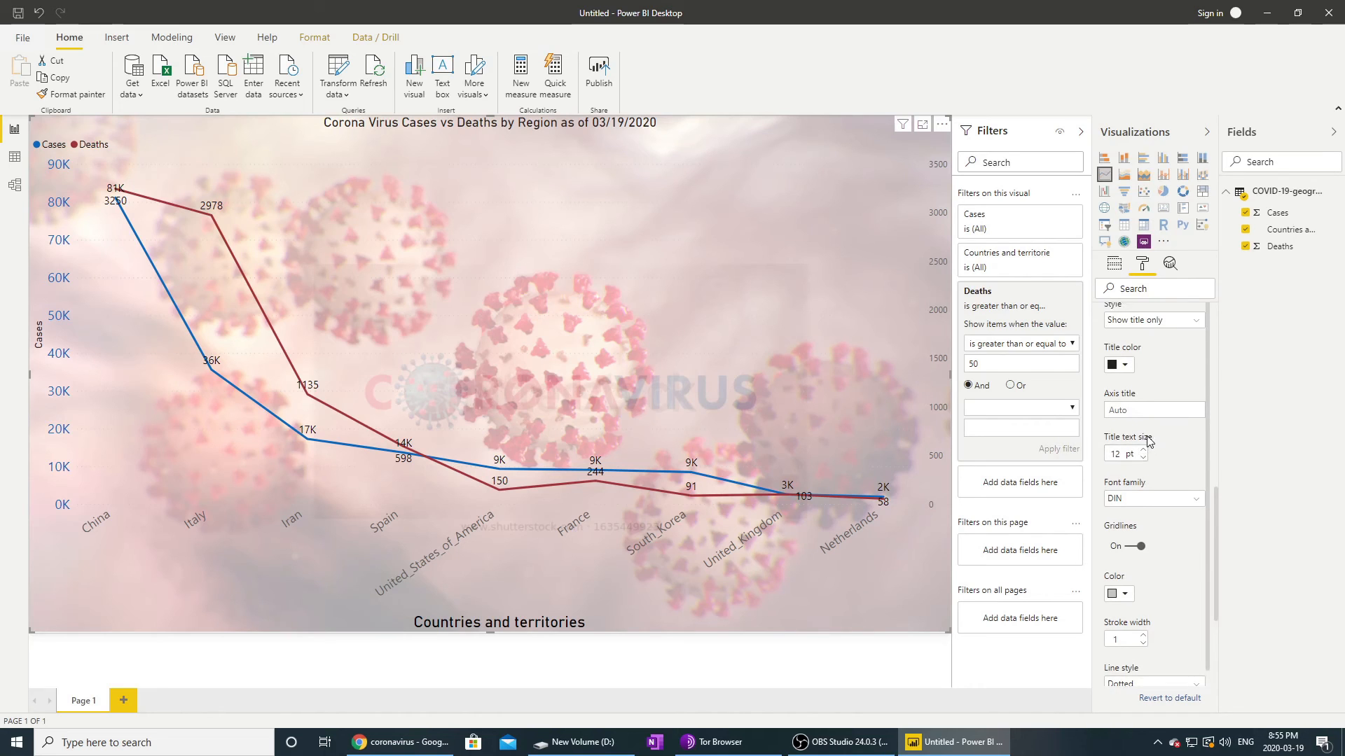
pyautogui.scroll(-1, 1154, 459)
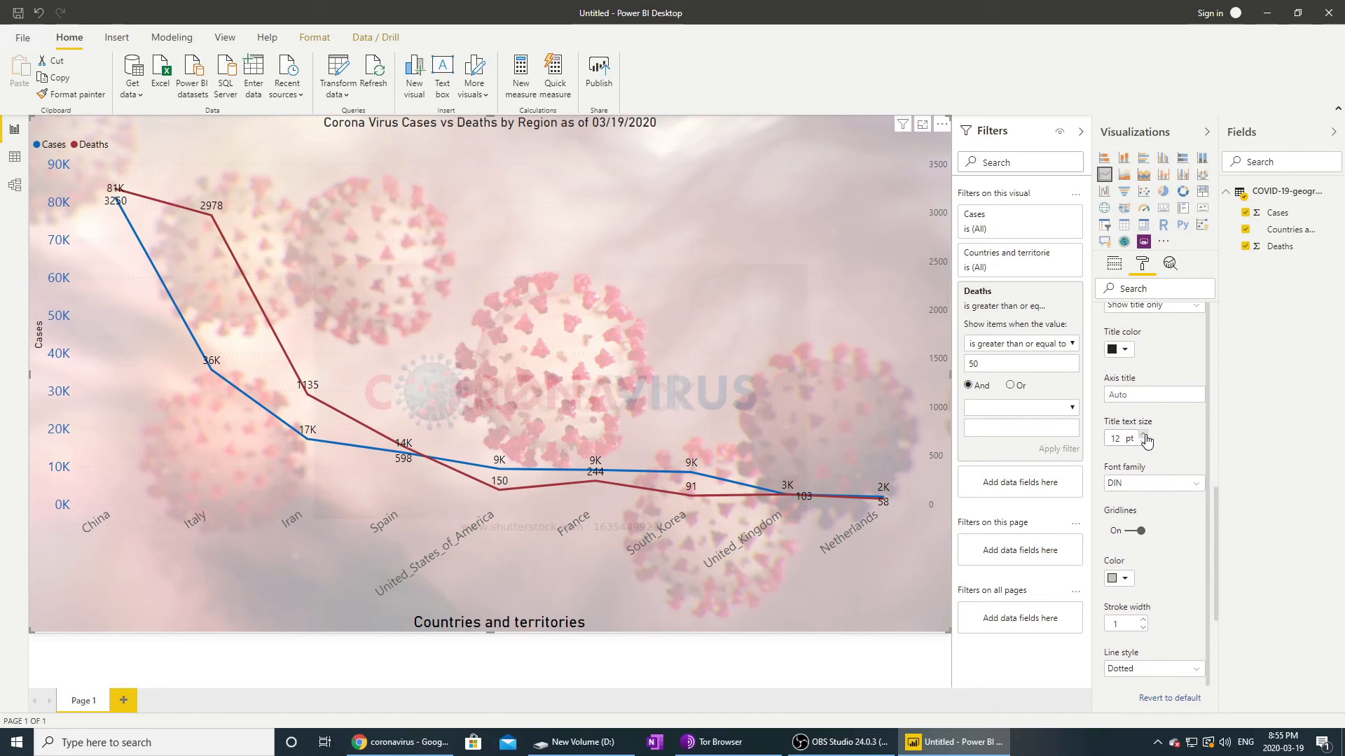
pyautogui.click(1143, 434)
pyautogui.click(1143, 435)
pyautogui.click(1143, 435)
pyautogui.click(1142, 435)
pyautogui.click(1142, 435)
pyautogui.click(1143, 435)
pyautogui.click(1143, 435)
pyautogui.click(1142, 434)
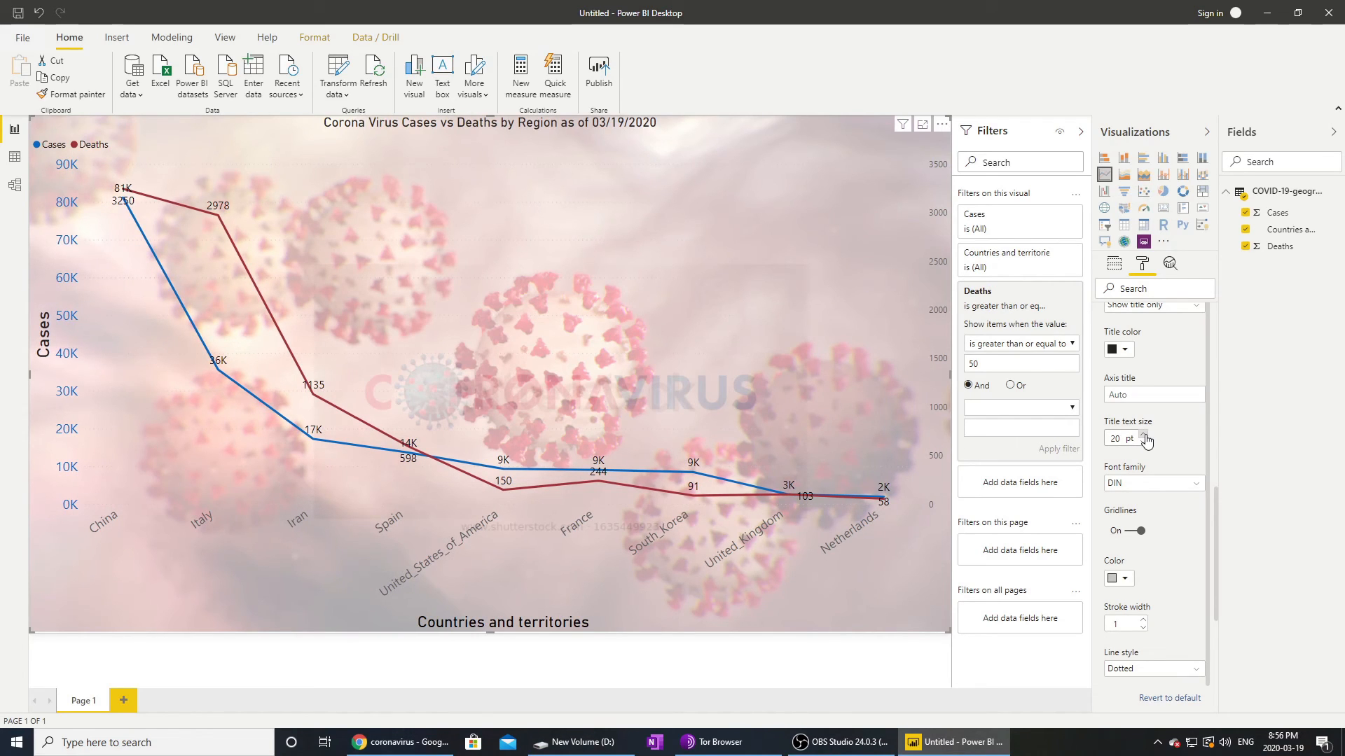
pyautogui.click(1143, 442)
pyautogui.click(1142, 435)
# Step: Look over the remaining Y axis settings and check which fields feed the chart's two value axes
pyautogui.scroll(-1, 1160, 554)
pyautogui.scroll(3, 1160, 553)
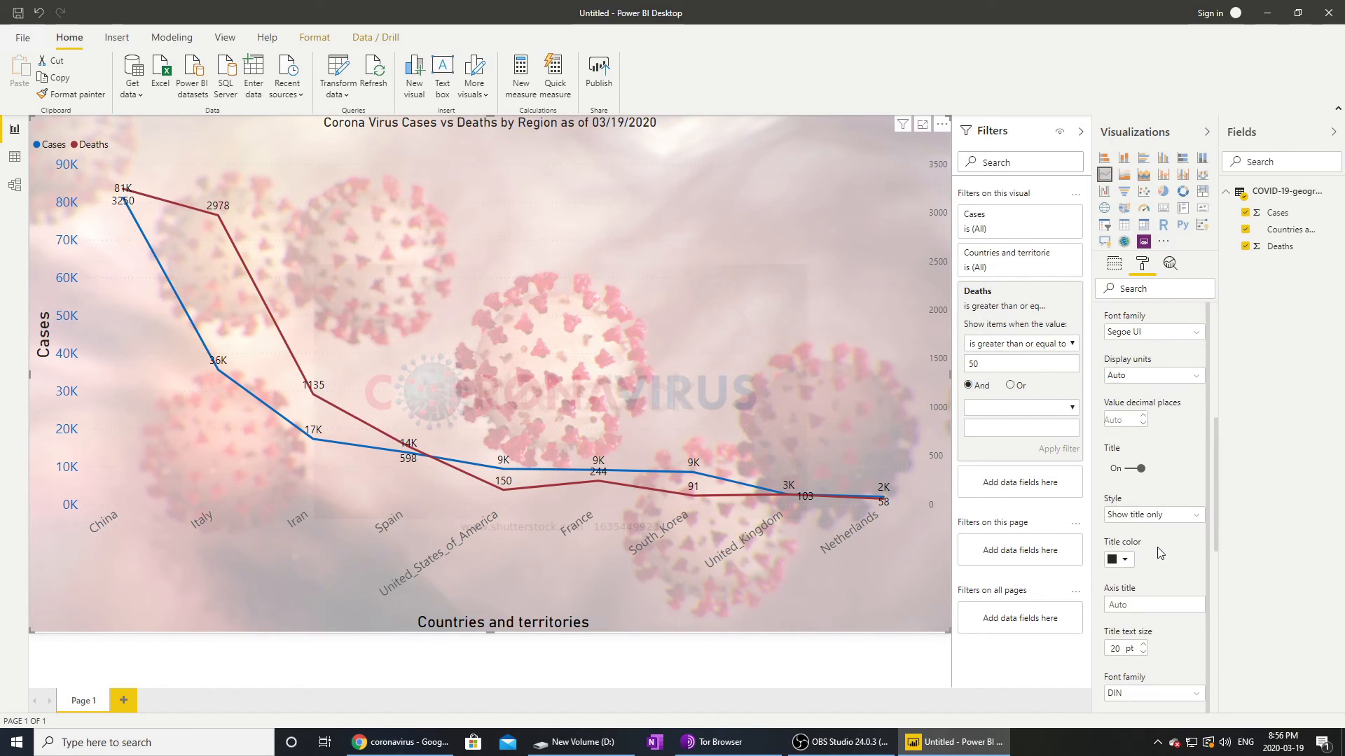
pyautogui.scroll(-8, 1160, 553)
pyautogui.scroll(5, 1165, 599)
pyautogui.scroll(-5, 1165, 600)
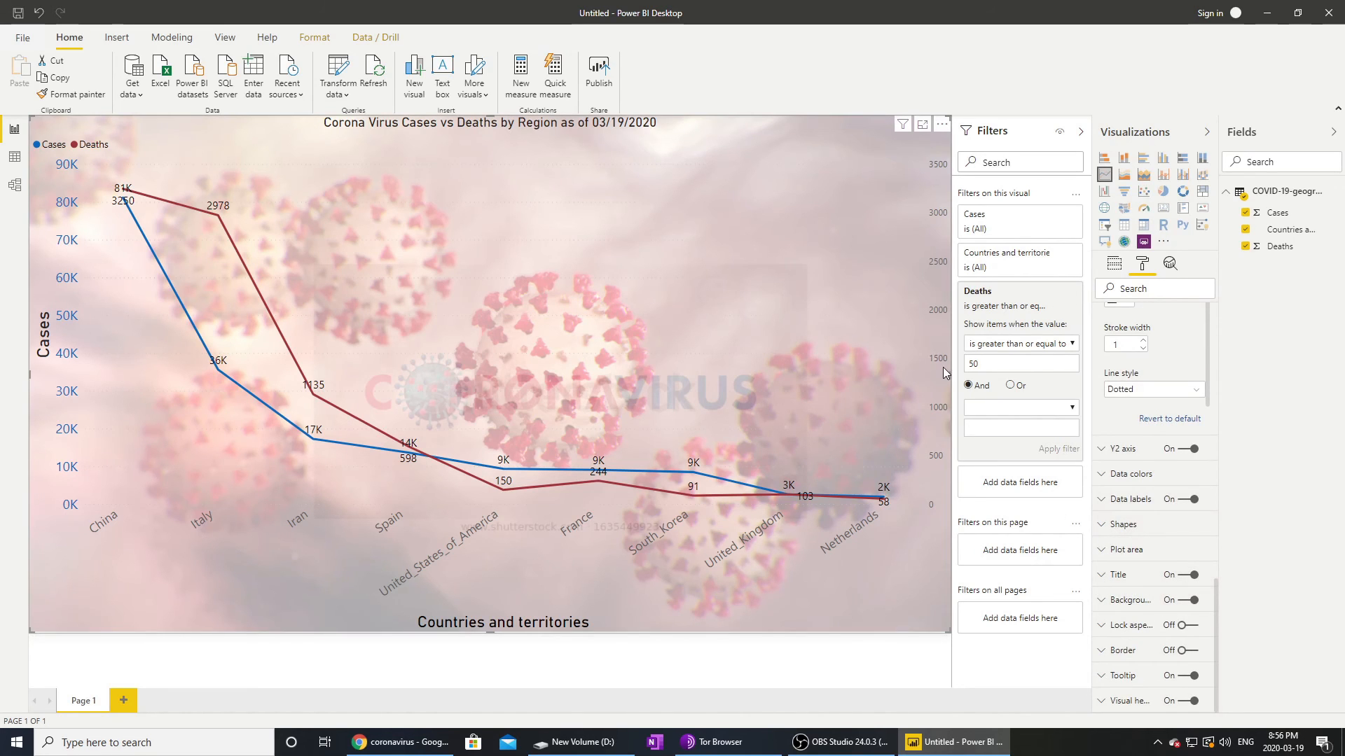
pyautogui.scroll(2, 1149, 431)
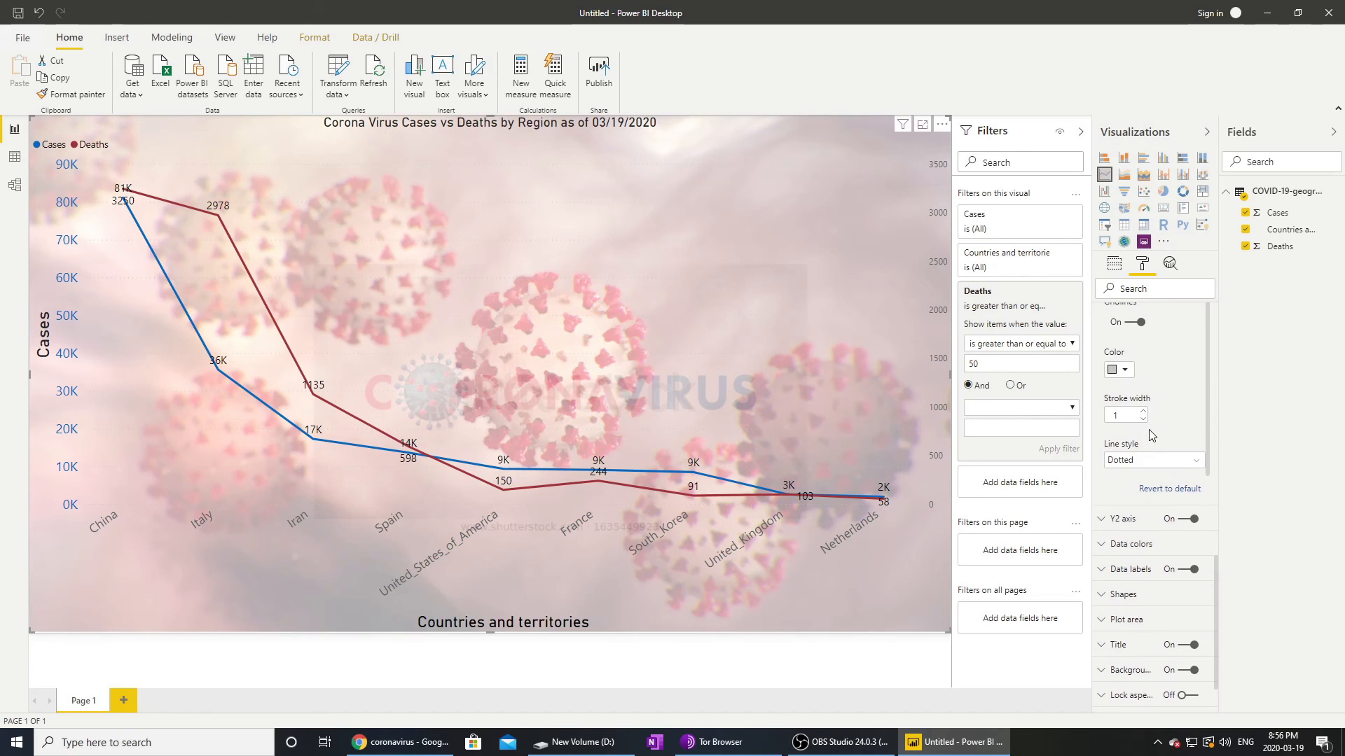
pyautogui.click(1105, 525)
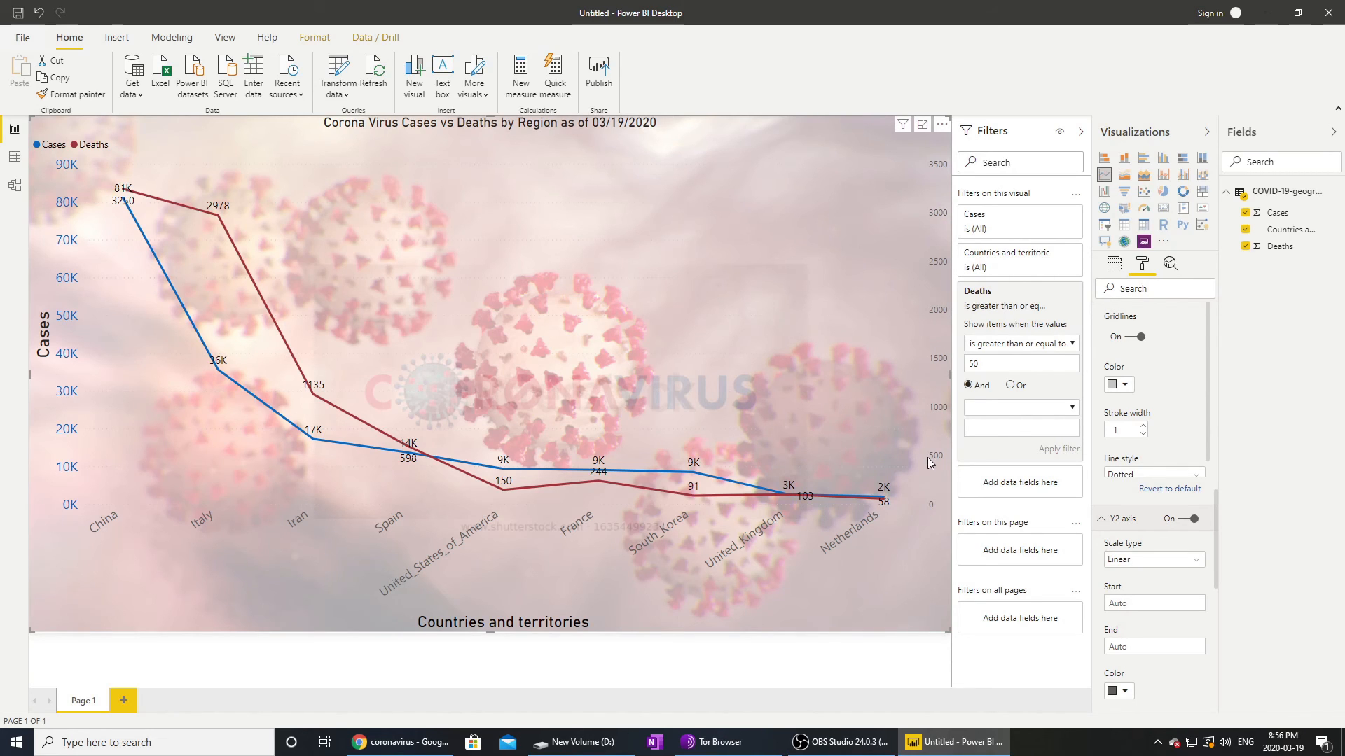
pyautogui.click(1114, 266)
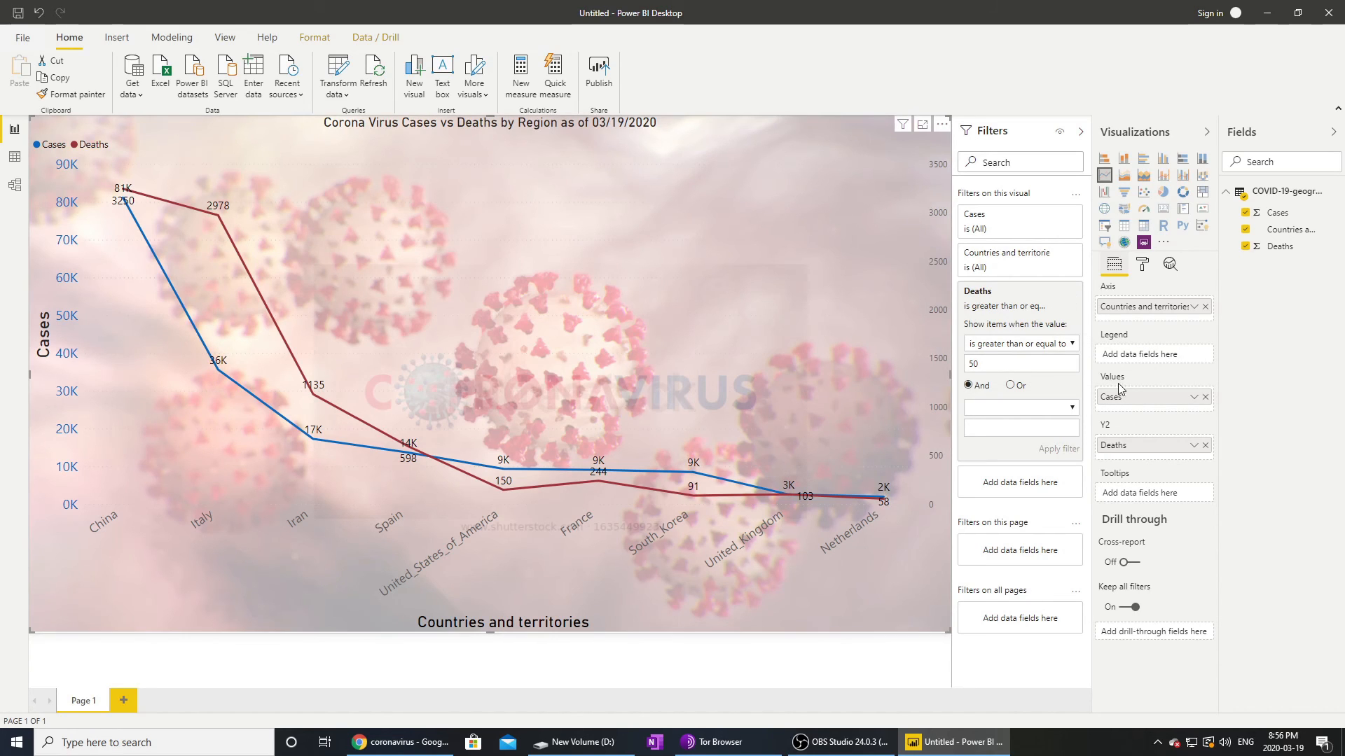
pyautogui.click(1142, 264)
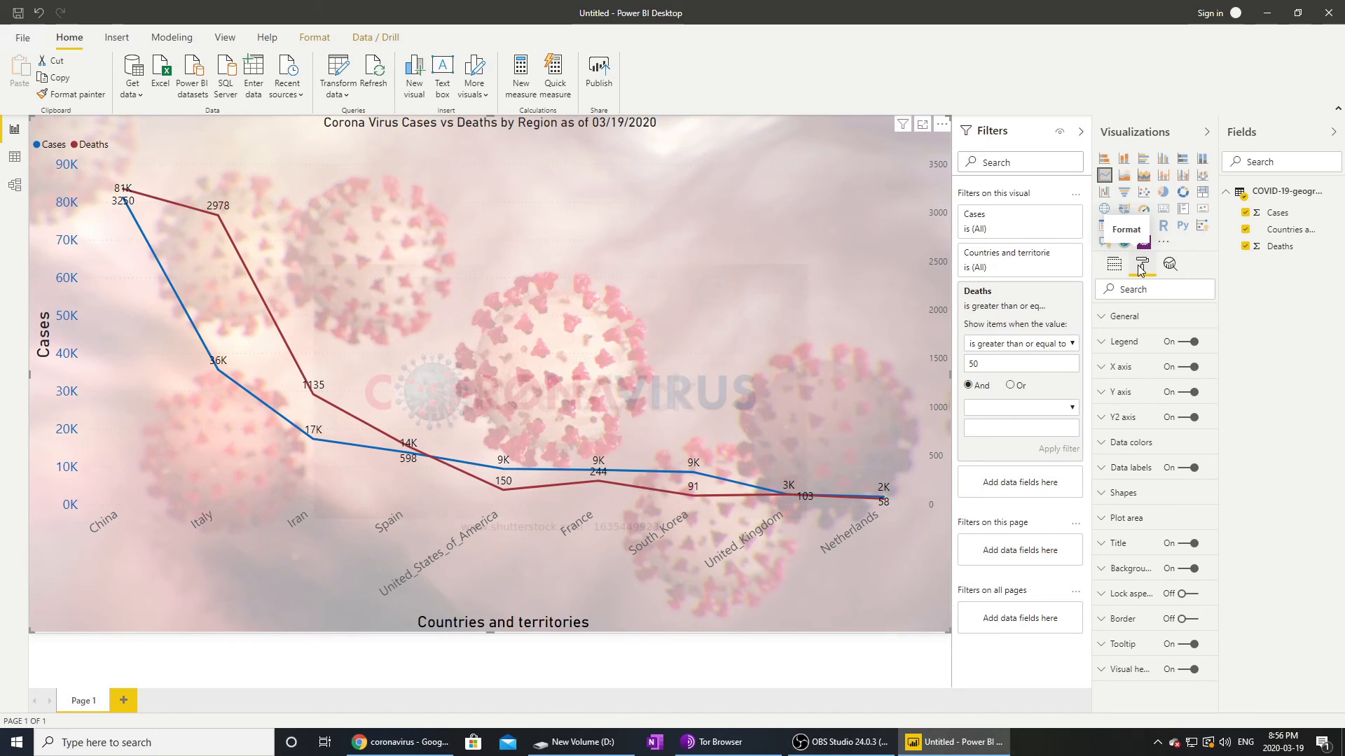
# Step: Color the Y2 axis labels dark red and set their text size to 14 pt
pyautogui.click(1100, 420)
pyautogui.scroll(-1, 1158, 540)
pyautogui.click(1126, 521)
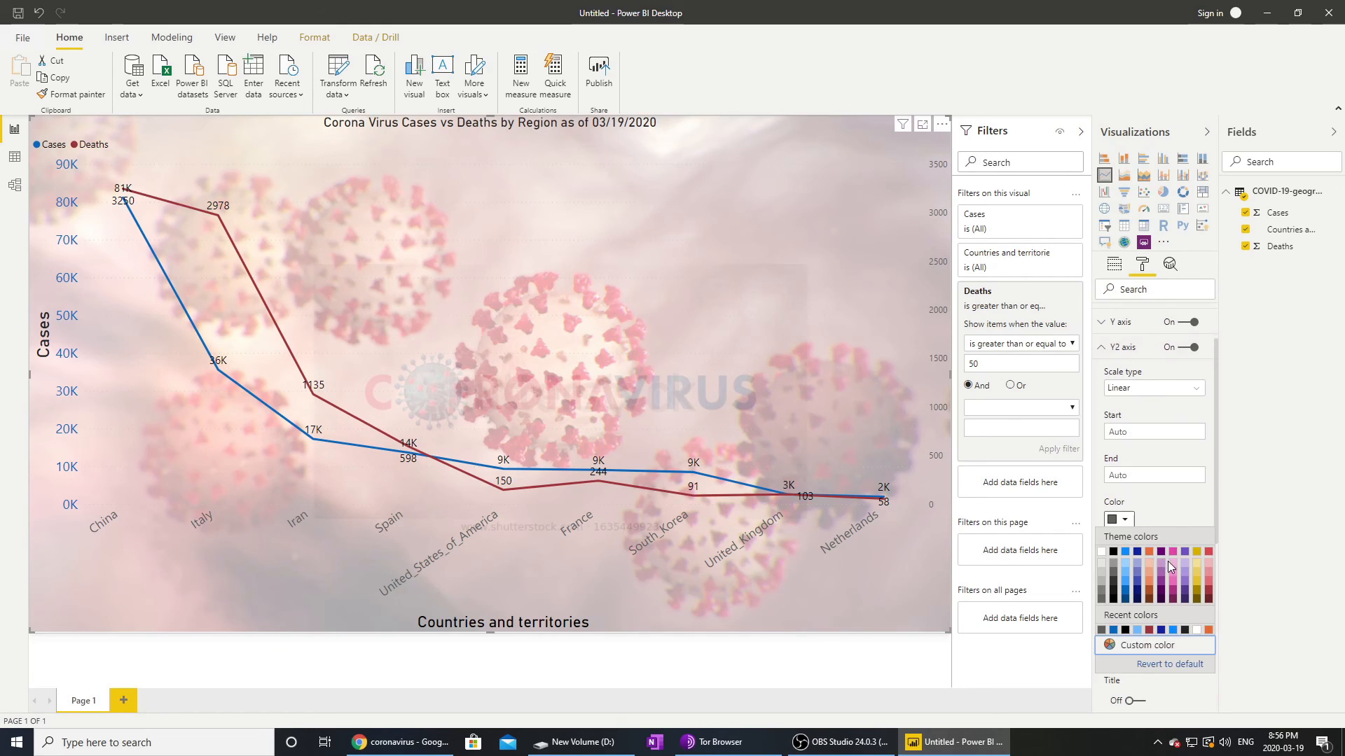
pyautogui.click(1150, 630)
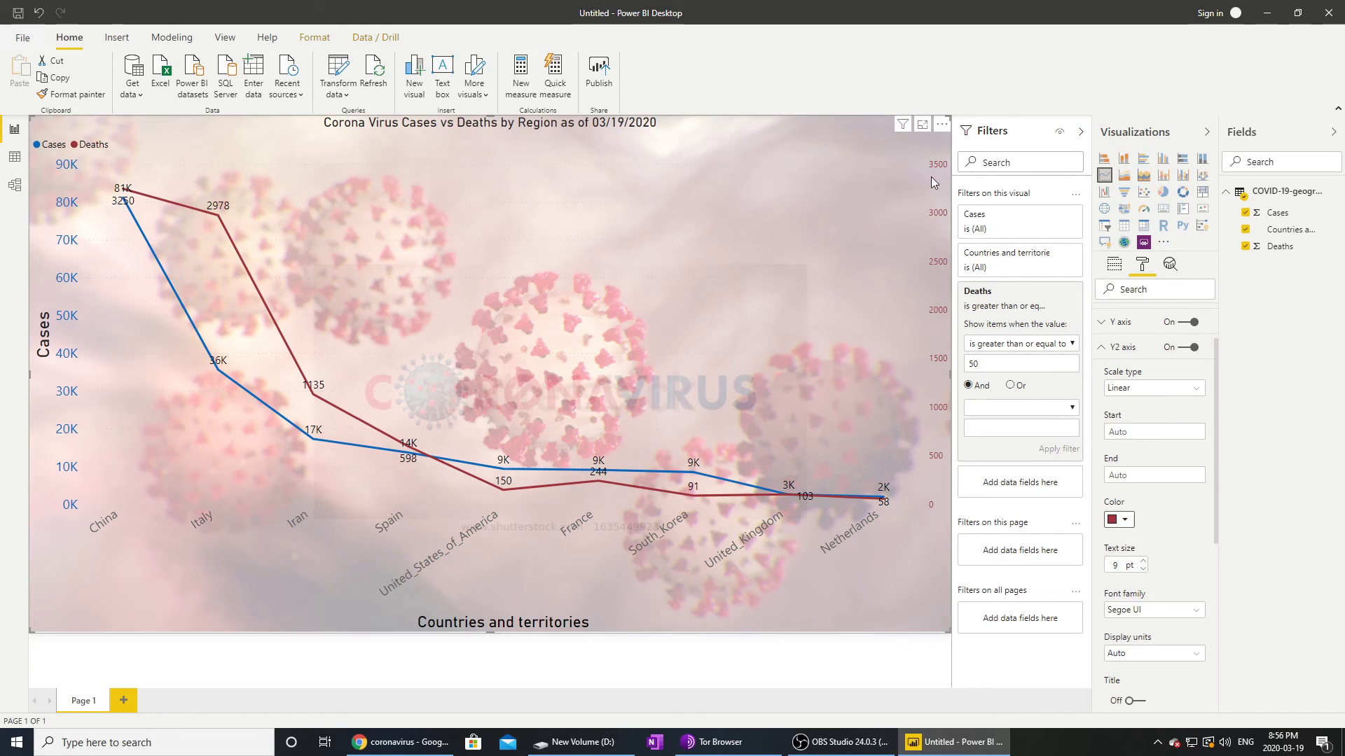
pyautogui.click(1143, 562)
pyautogui.click(1143, 562)
pyautogui.click(1143, 561)
pyautogui.click(1143, 561)
pyautogui.click(1143, 562)
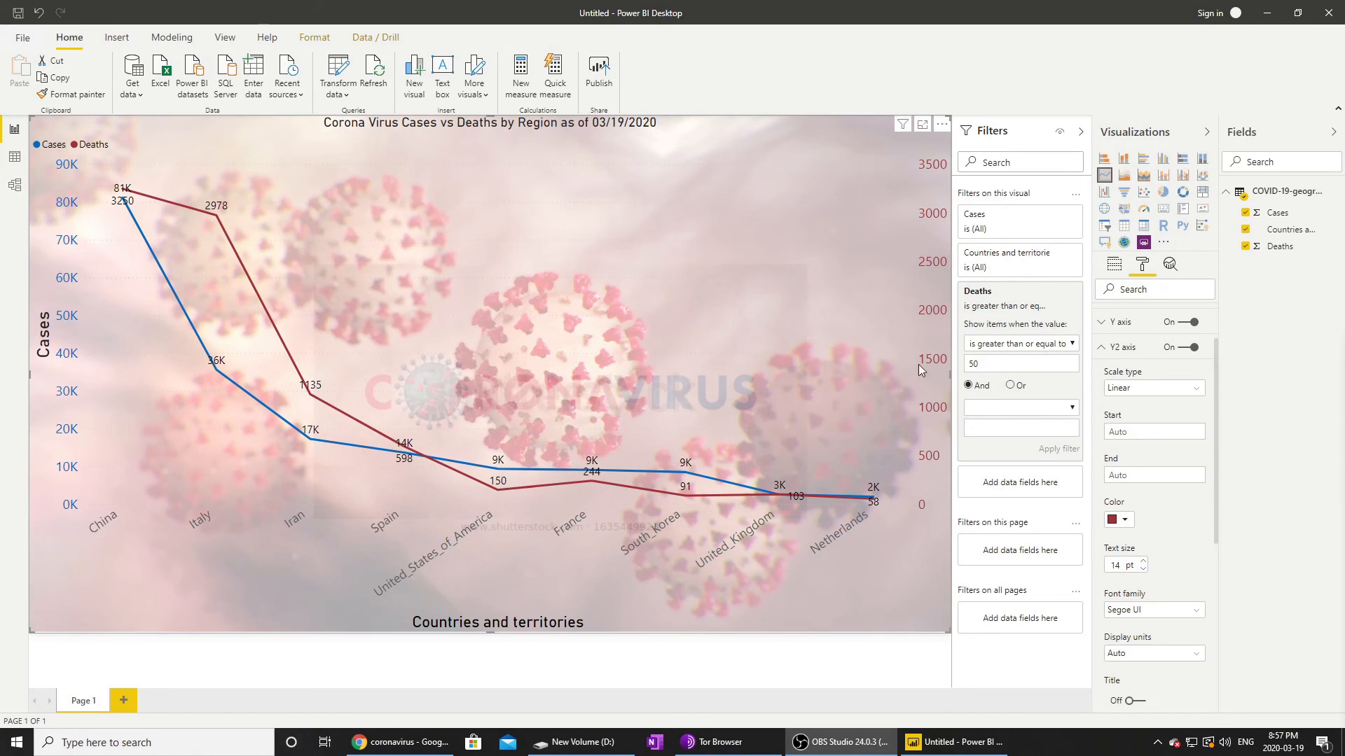
# Step: Set the transparency of the line chart's background to 46%
pyautogui.scroll(-3, 1191, 560)
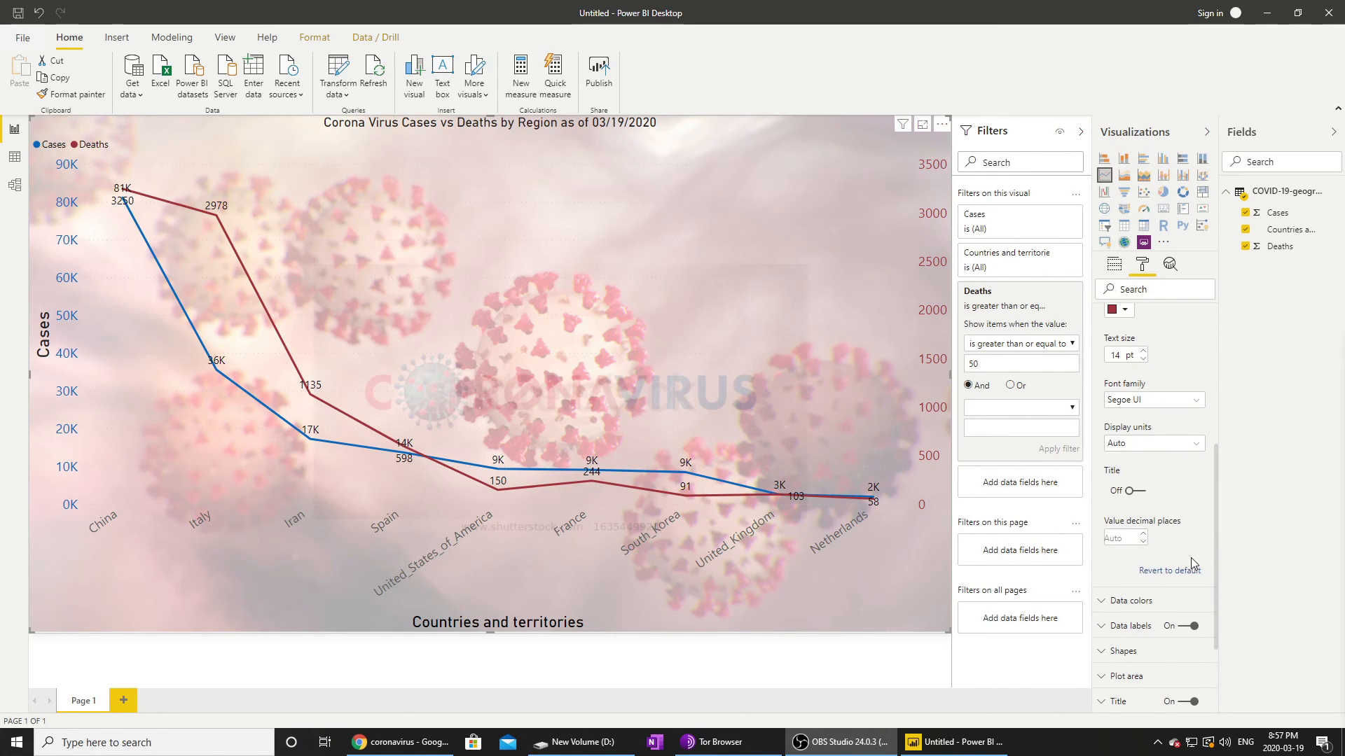
pyautogui.scroll(-2, 1191, 557)
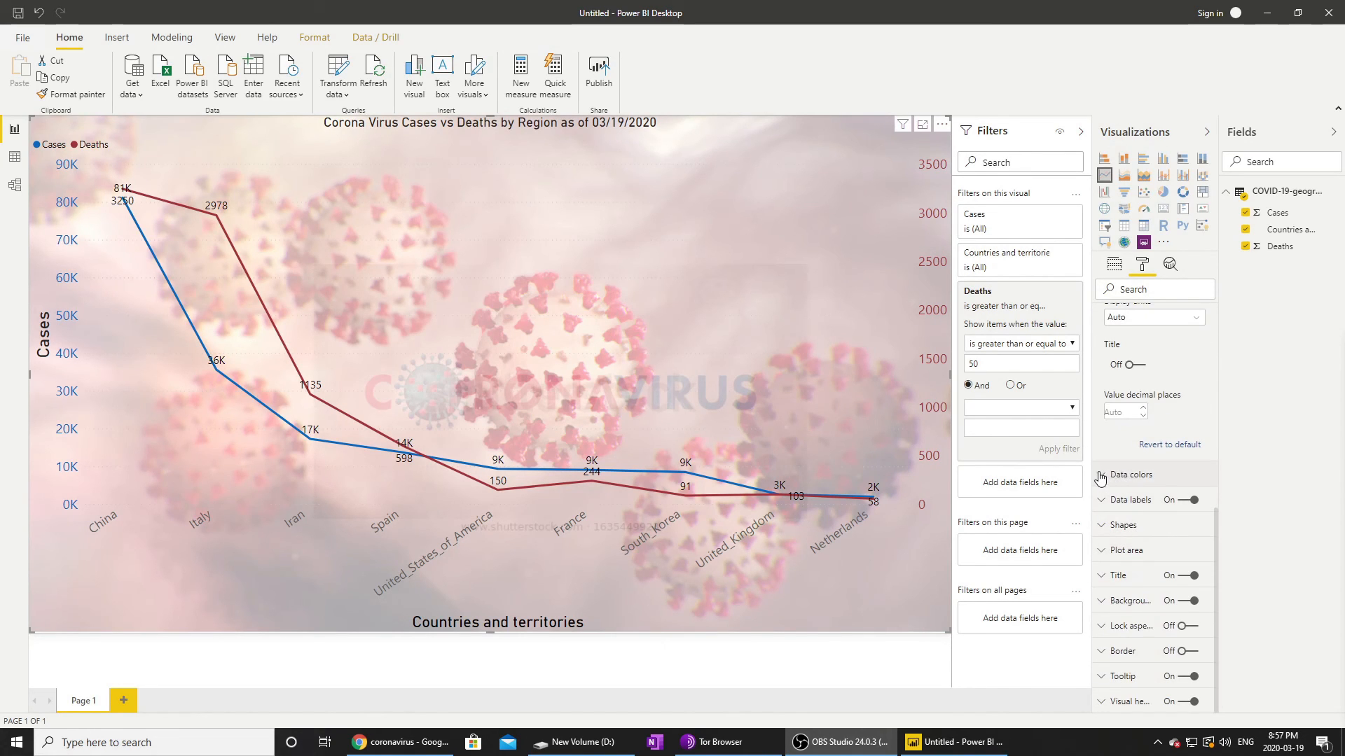
pyautogui.click(1102, 526)
pyautogui.click(1102, 526)
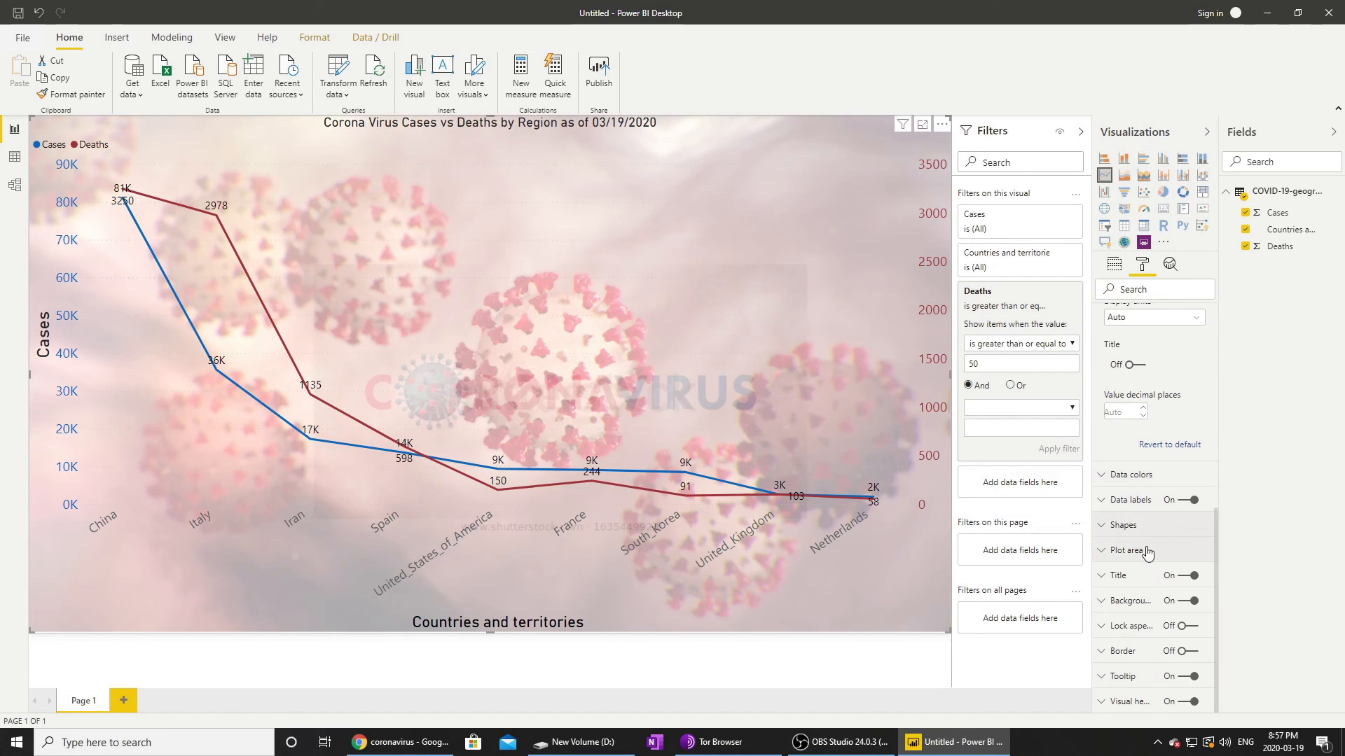
pyautogui.click(1102, 601)
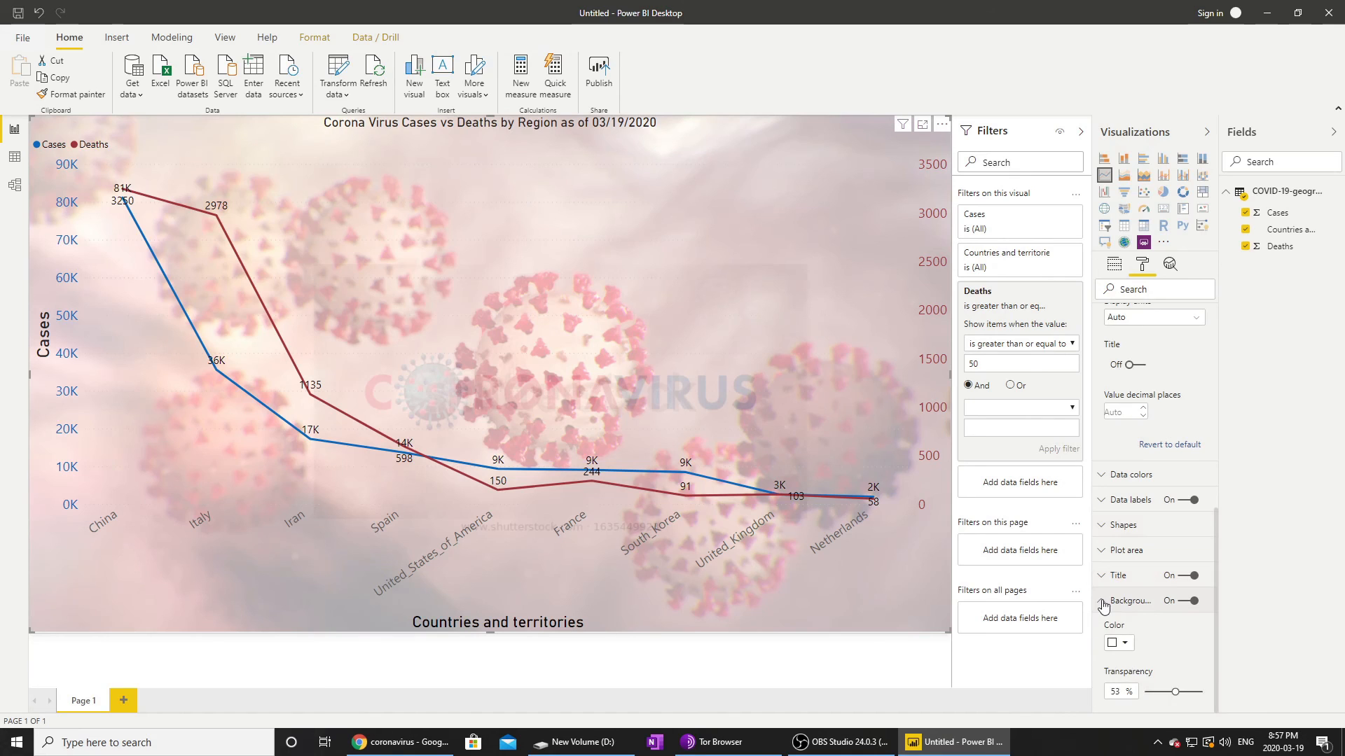
pyautogui.scroll(-2, 1142, 600)
pyautogui.moveTo(1176, 560); pyautogui.dragTo(1191, 560)
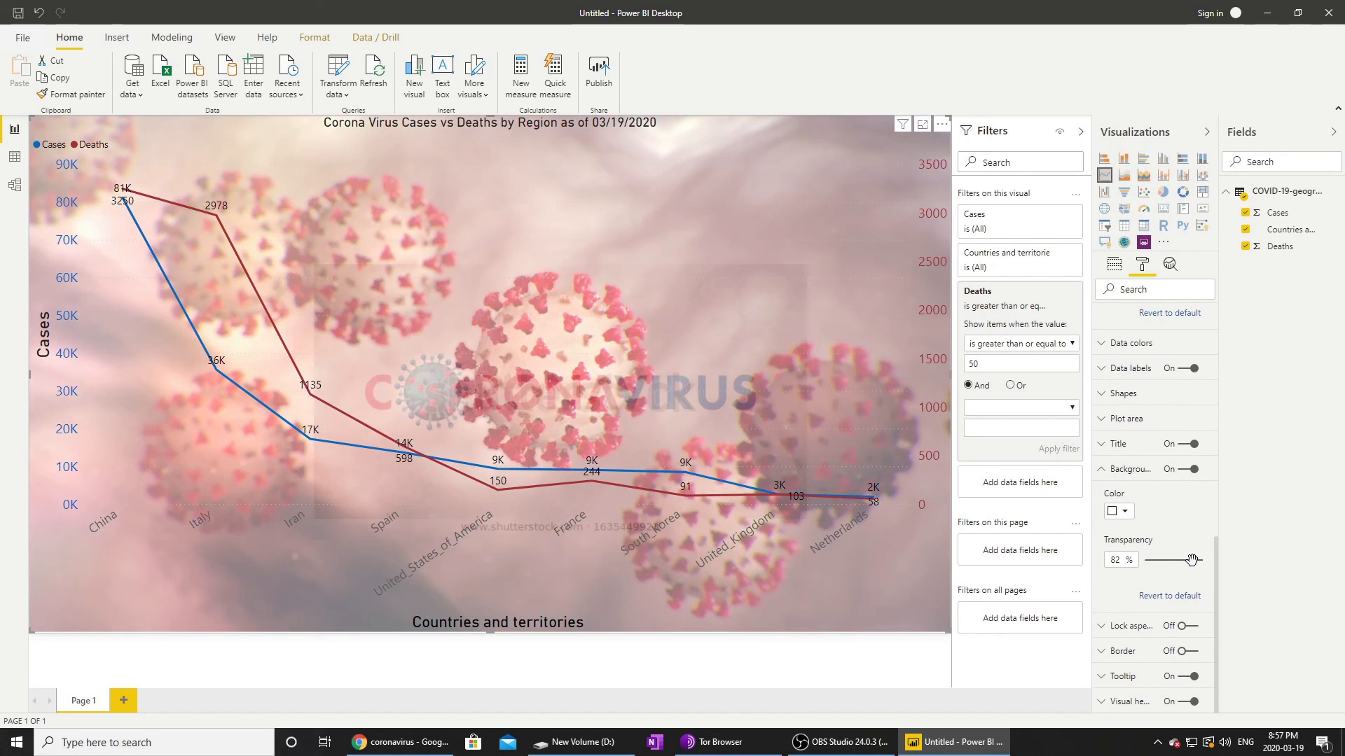
pyautogui.moveTo(1191, 560); pyautogui.dragTo(1164, 561)
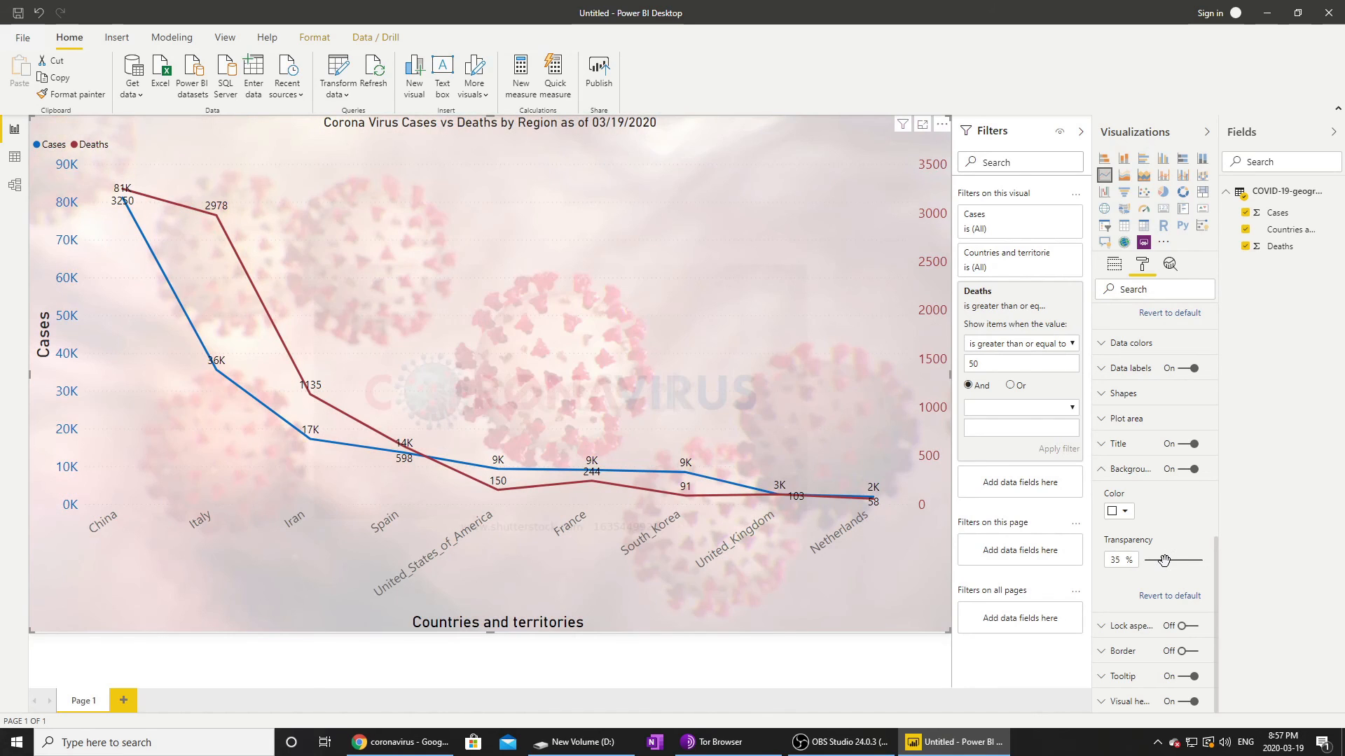
pyautogui.moveTo(1159, 563); pyautogui.dragTo(1171, 560)
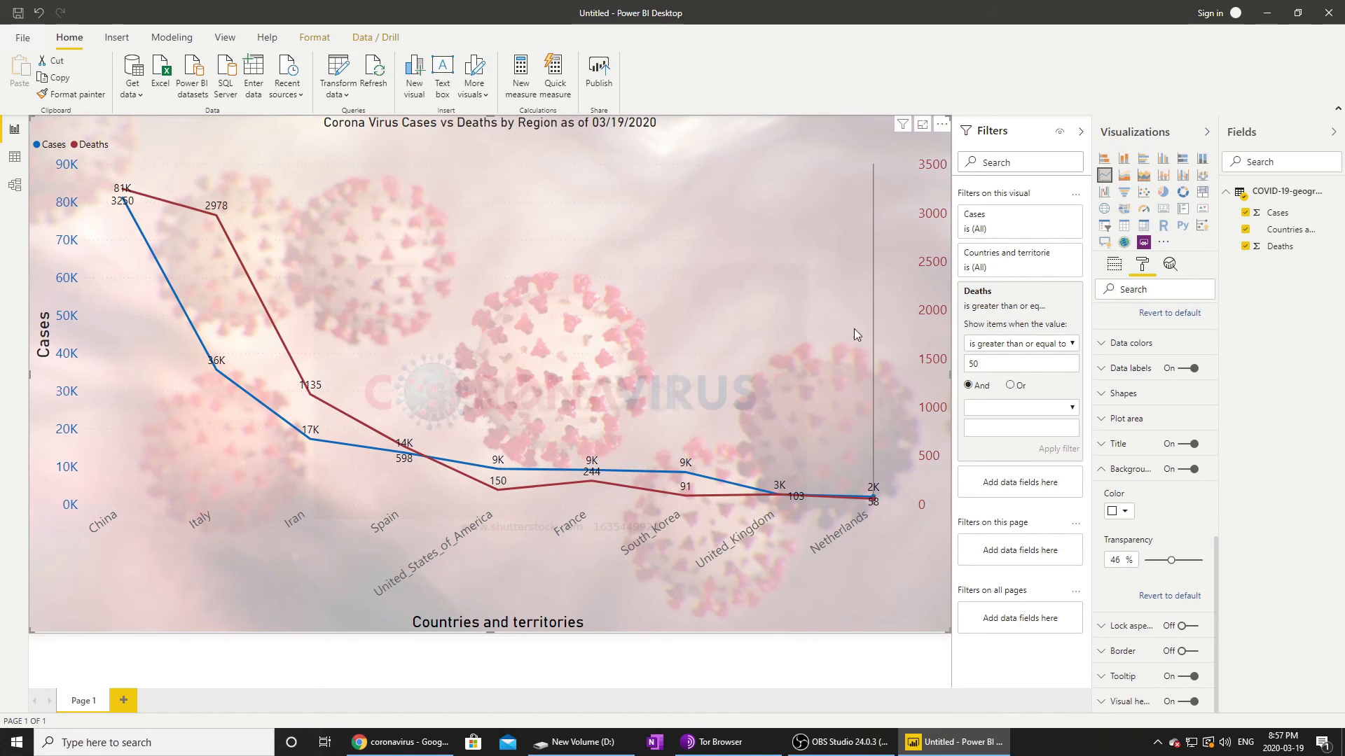
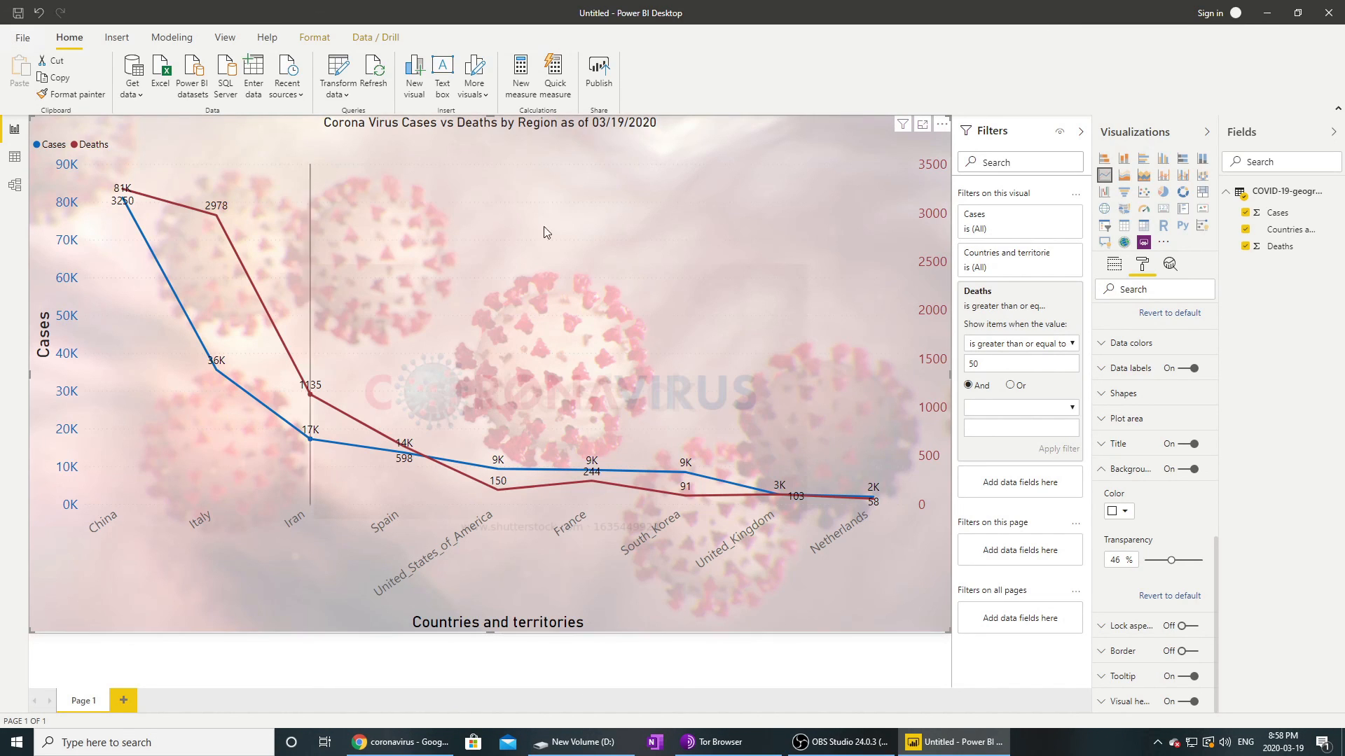
# Step: Save the report as "coronovirus_analysis" in the PowerBI Data Sets folder on drive D:
pyautogui.click(24, 39)
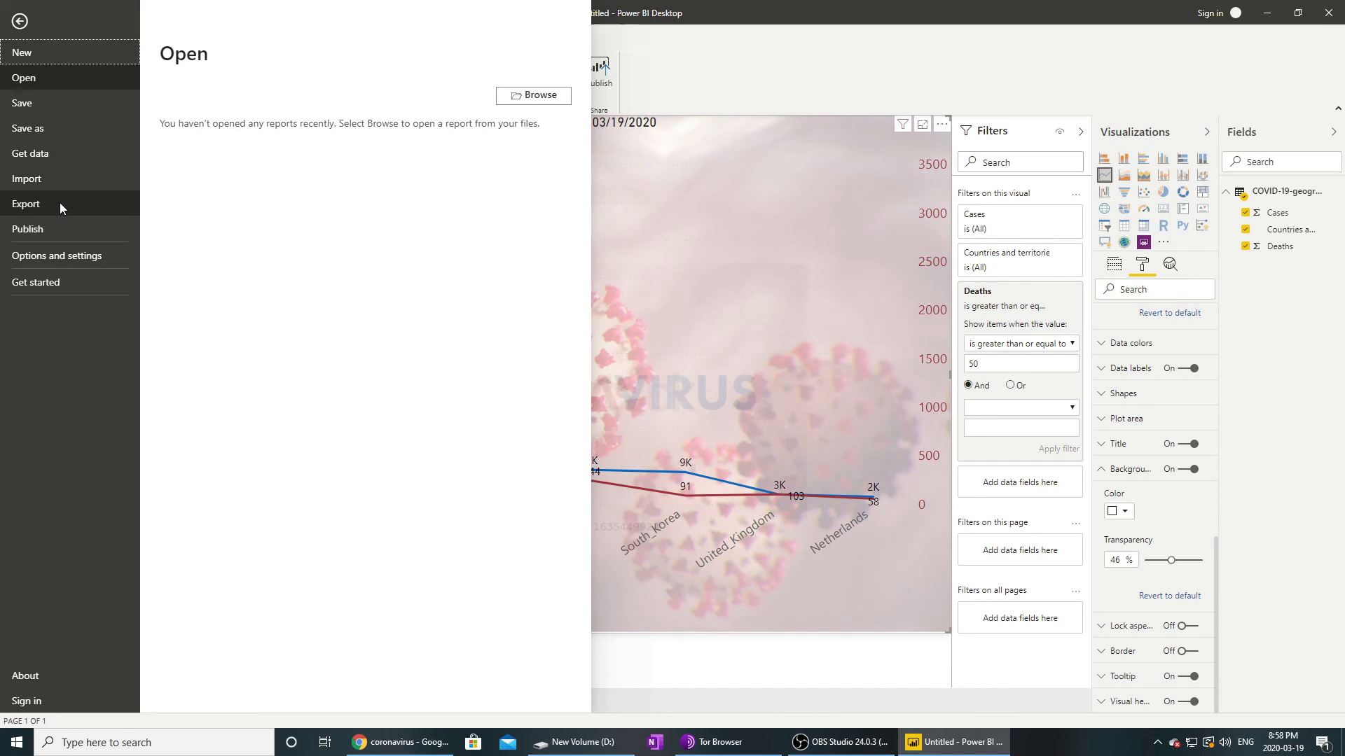
pyautogui.click(57, 105)
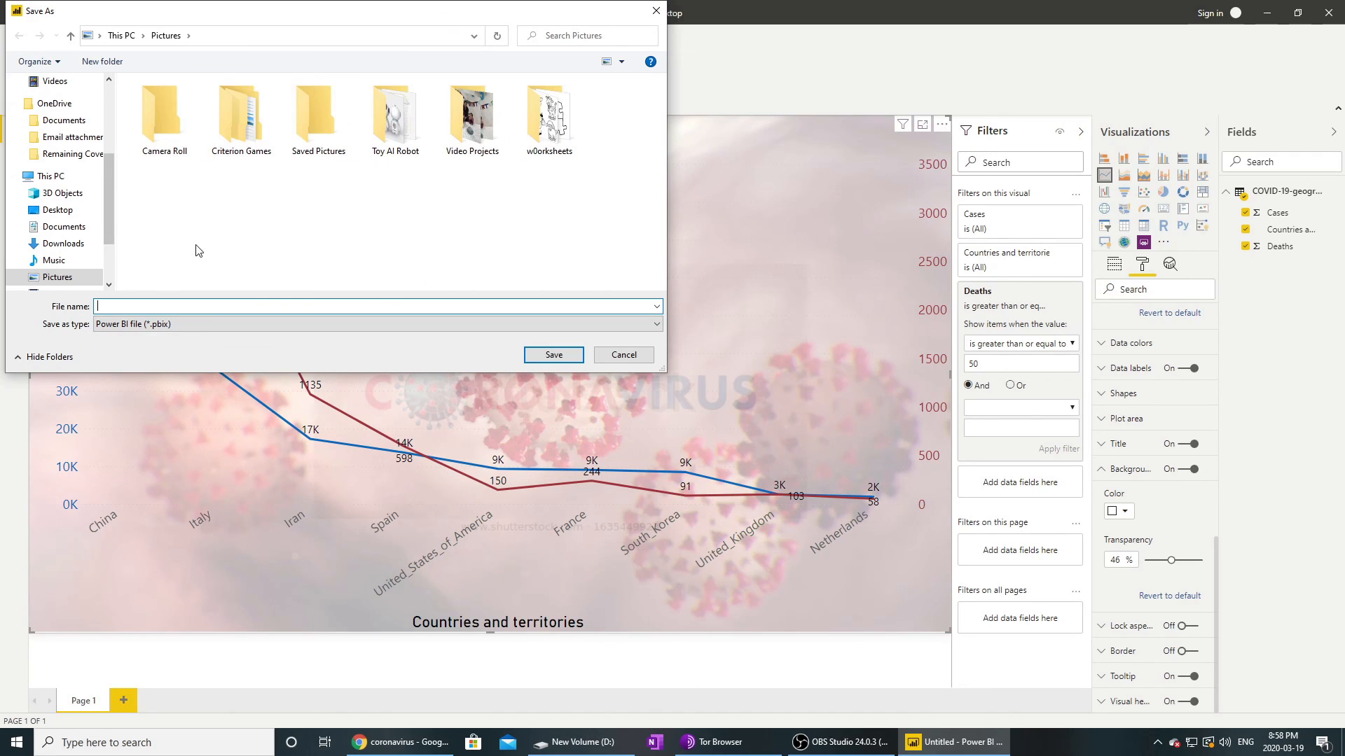
pyautogui.scroll(-2, 77, 238)
pyautogui.click(82, 242)
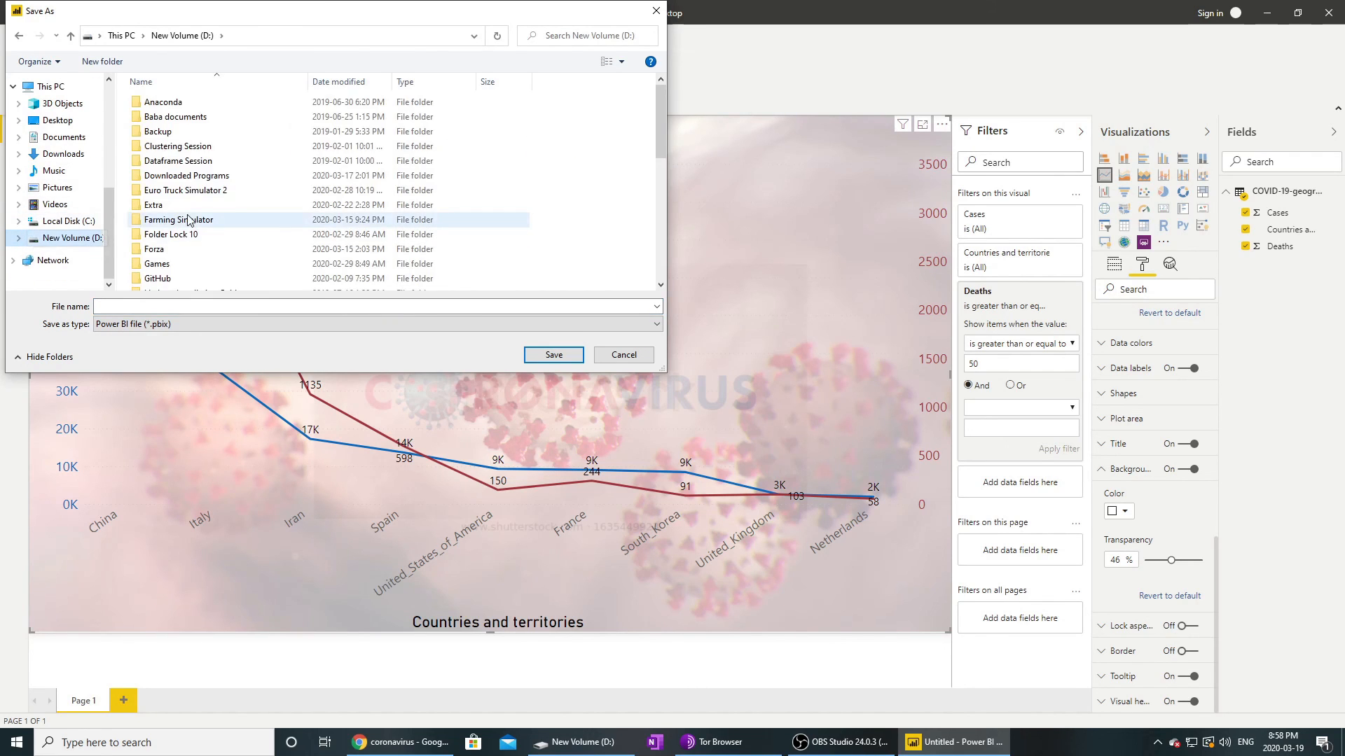
pyautogui.scroll(-5, 191, 208)
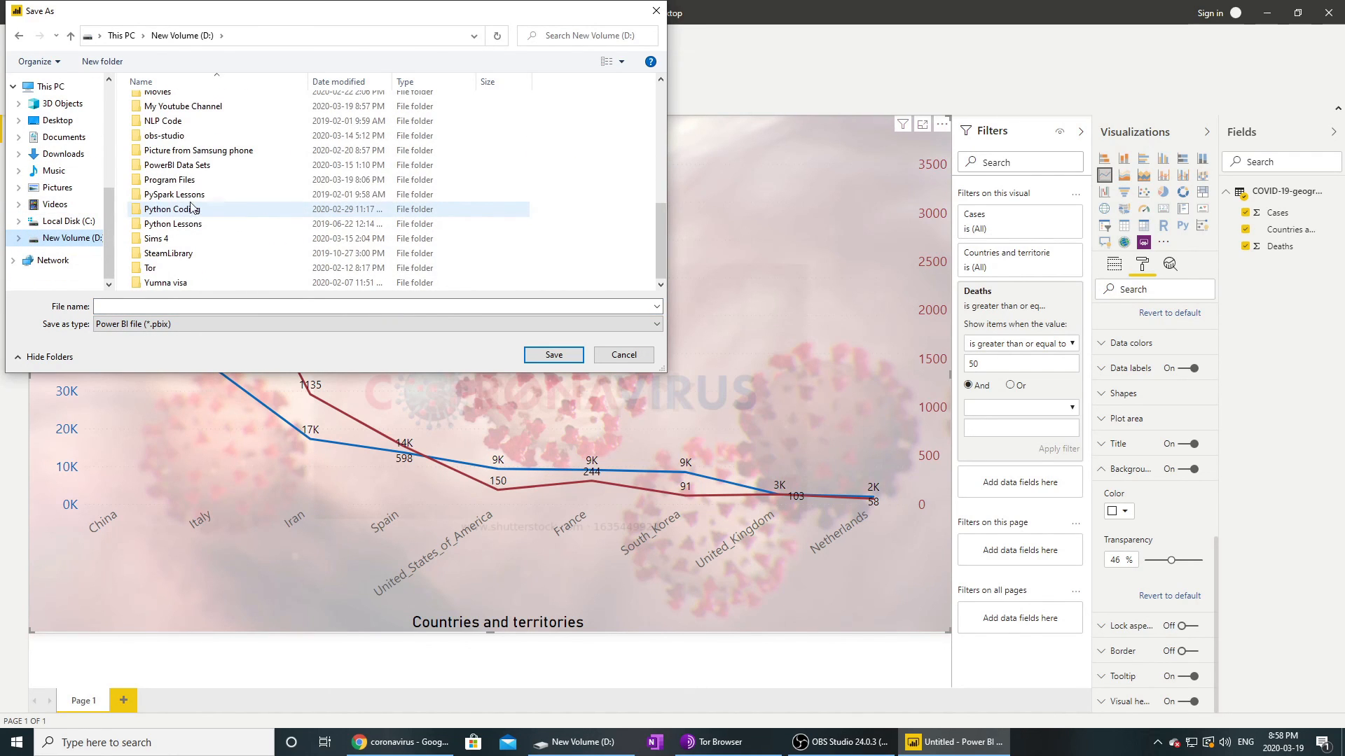
pyautogui.doubleClick(205, 169)
pyautogui.click(187, 305)
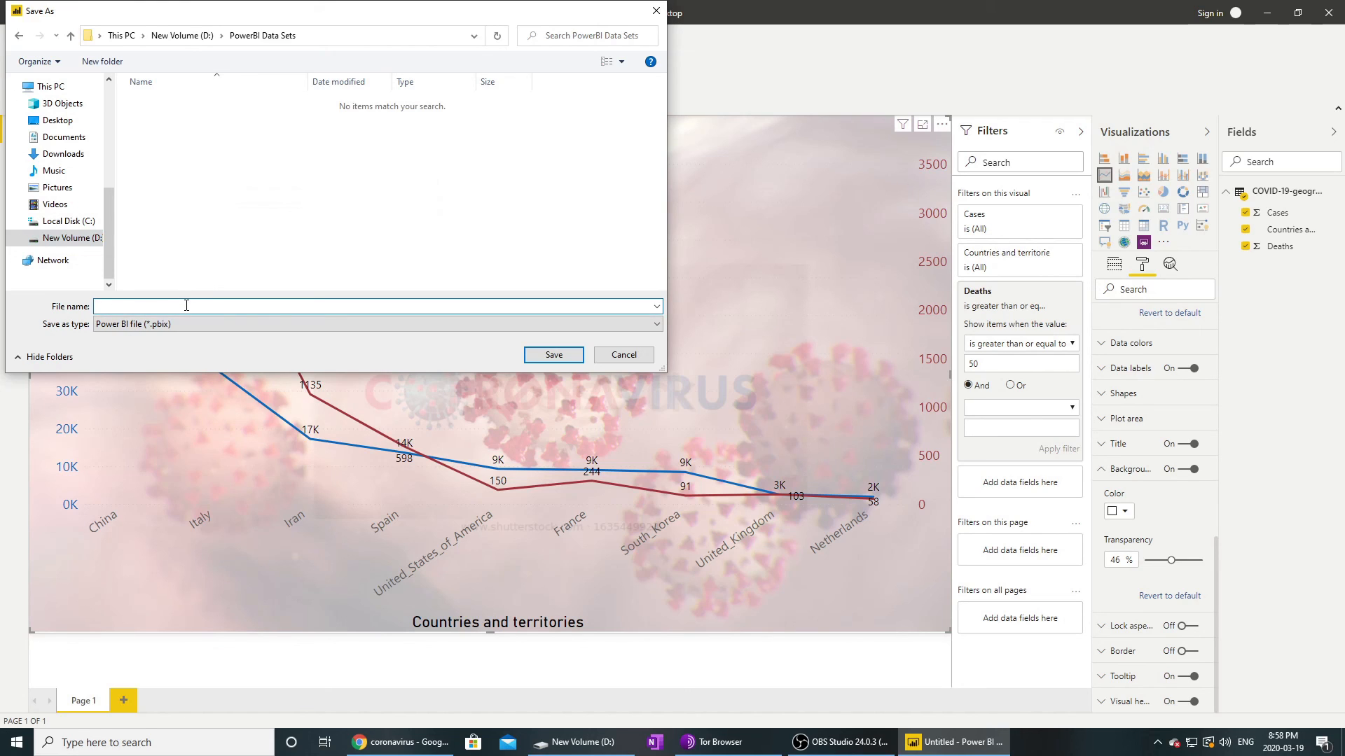
pyautogui.write('coronovirus_analysis')
pyautogui.click(553, 355)
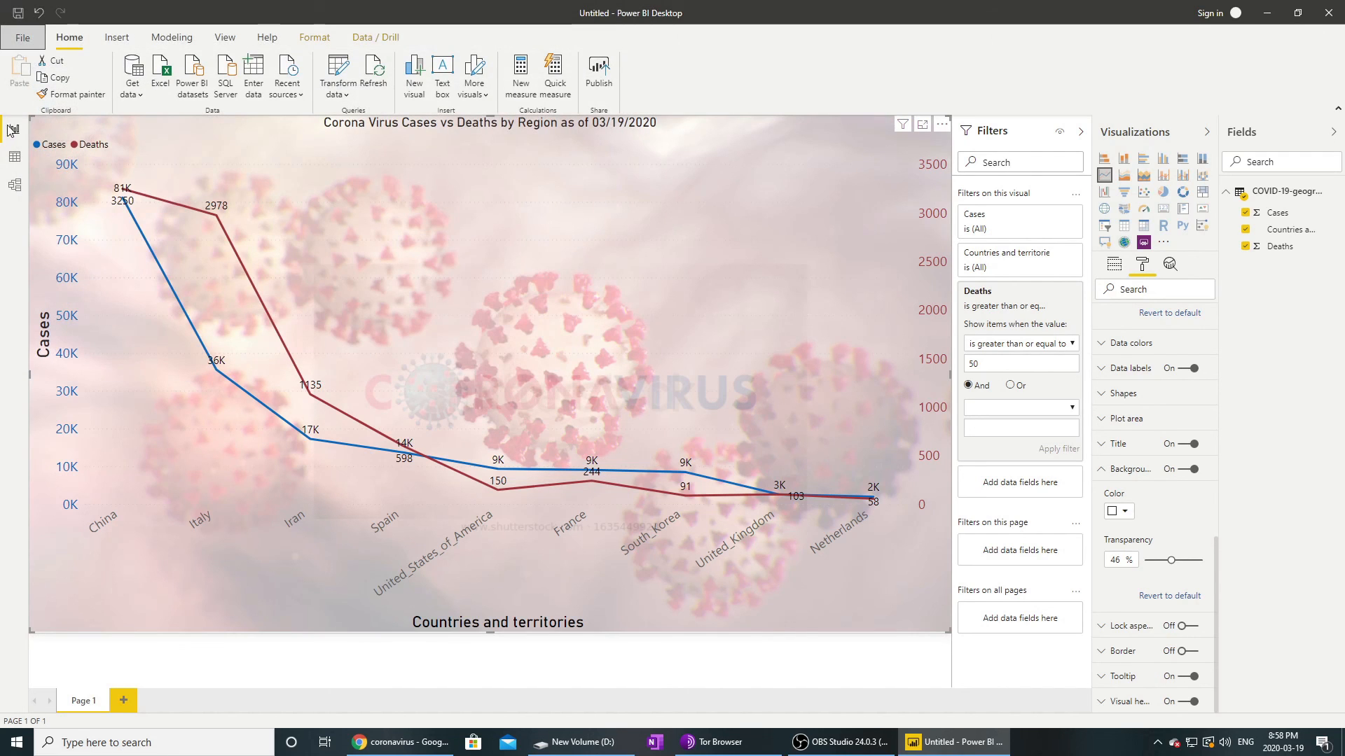
# Step: Export the report to PDF
pyautogui.click(23, 40)
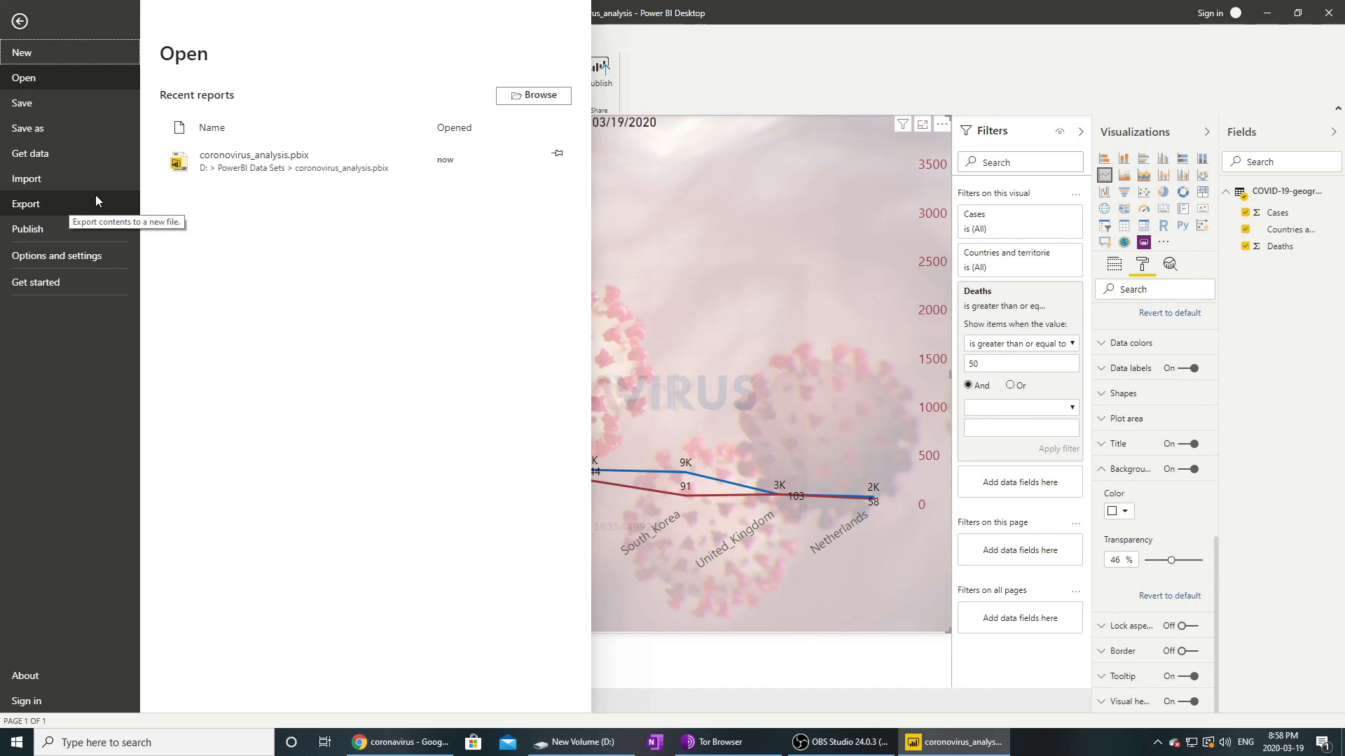
pyautogui.click(32, 204)
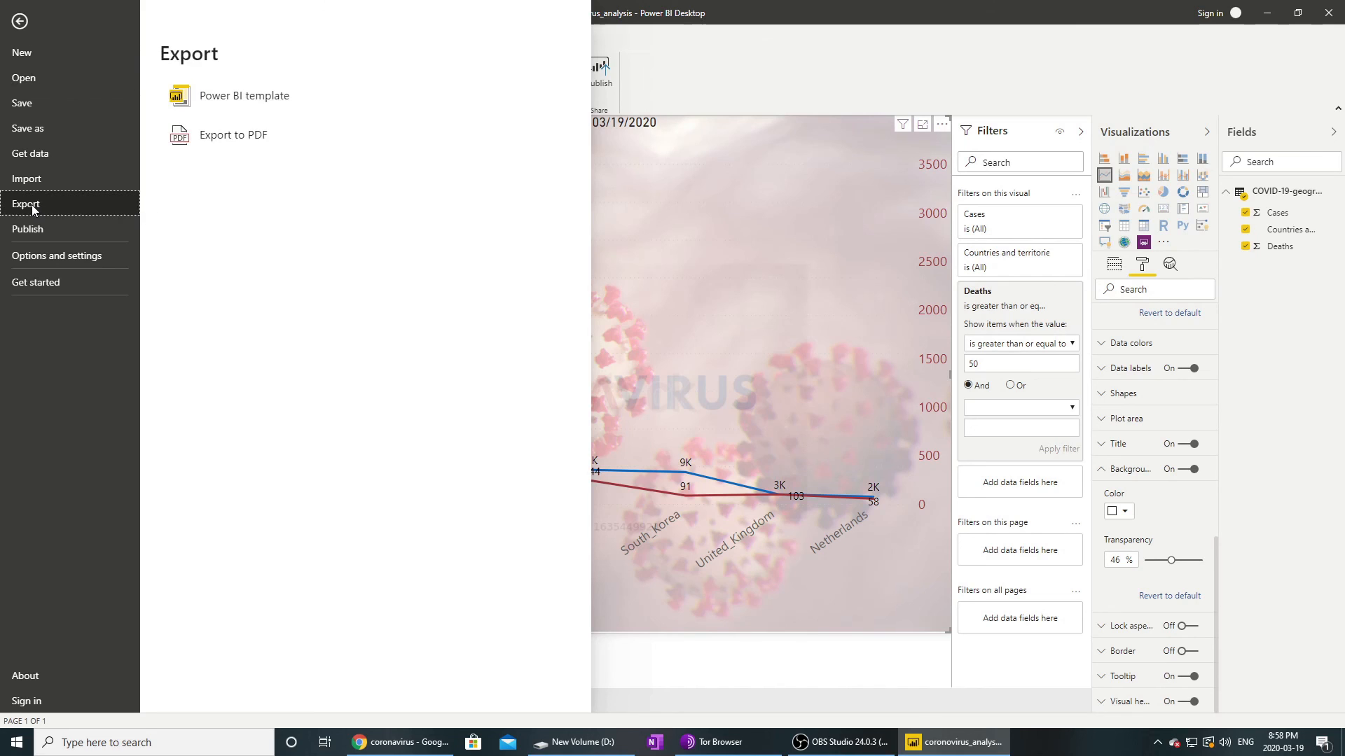
pyautogui.click(223, 133)
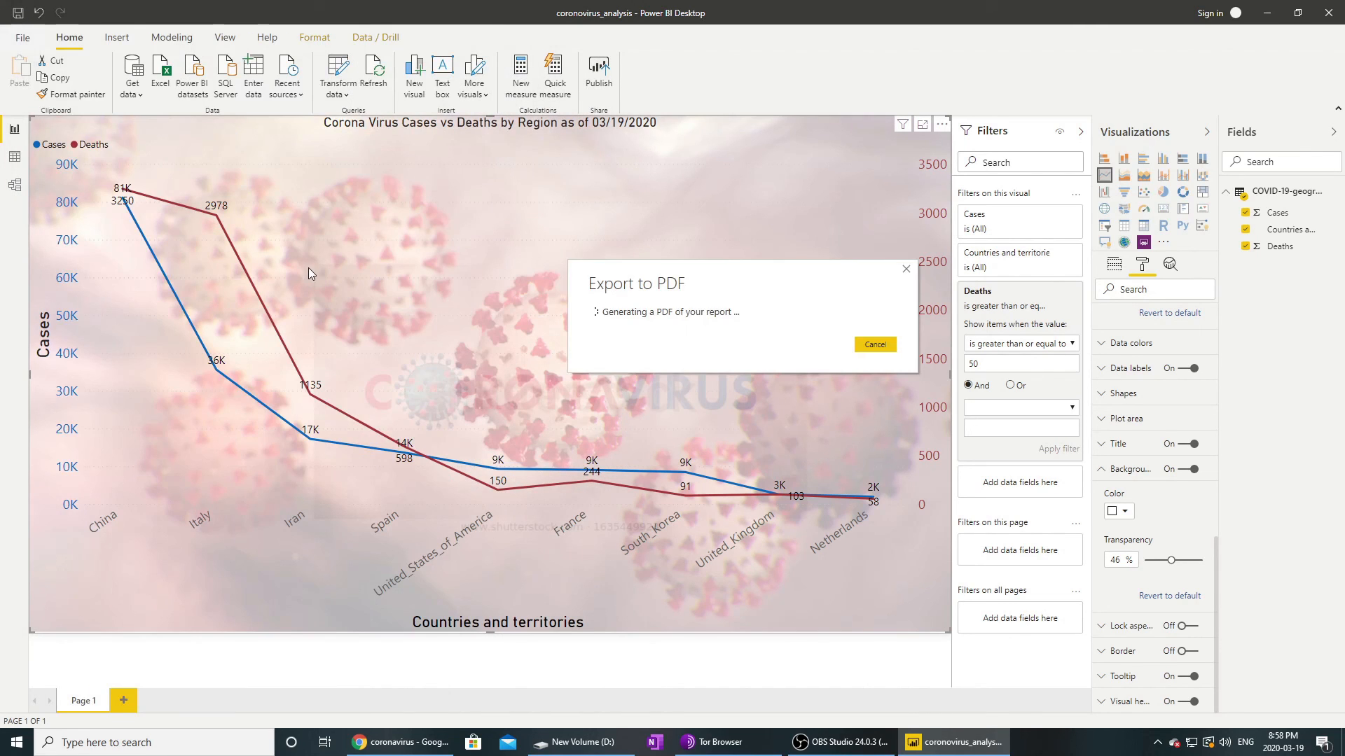
pyautogui.moveTo(310, 271)
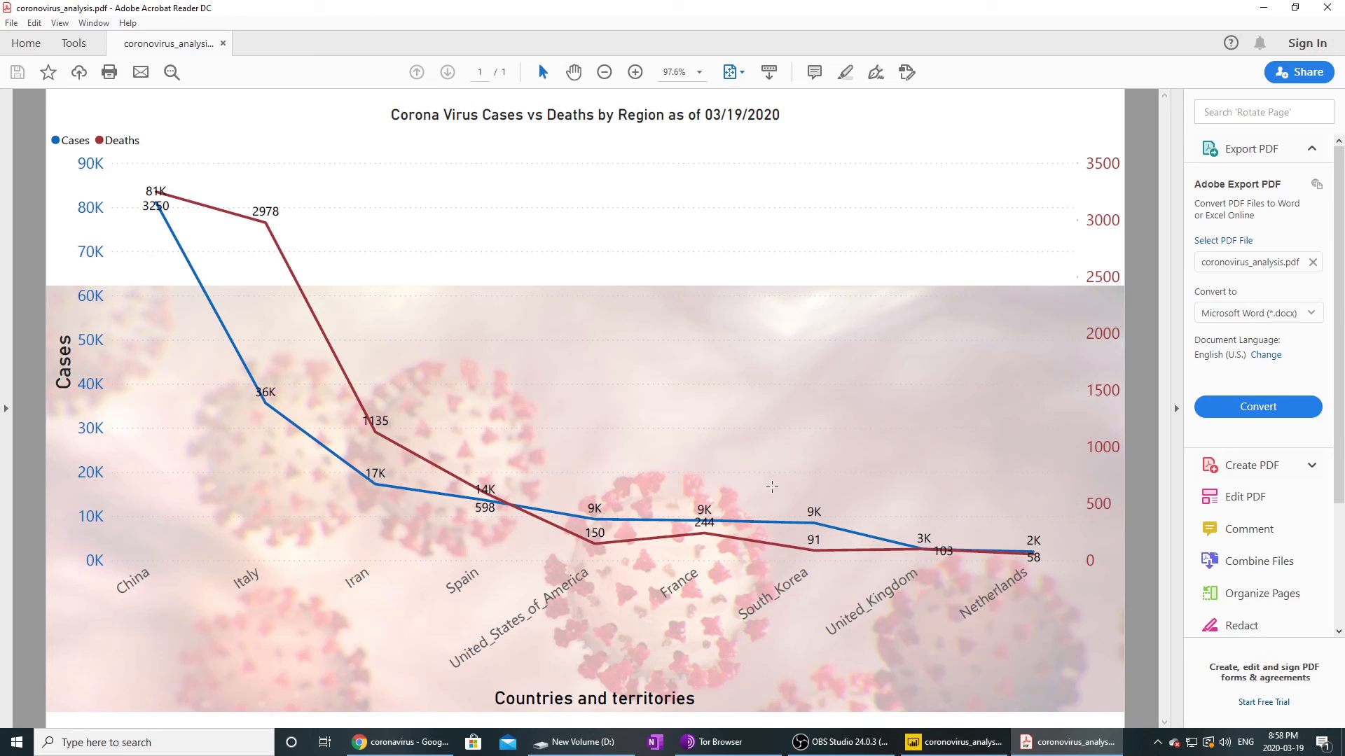
# Step: Return to Power BI Desktop, deselect the line chart and try toggling the report page's alignment gridlines
pyautogui.click(935, 746)
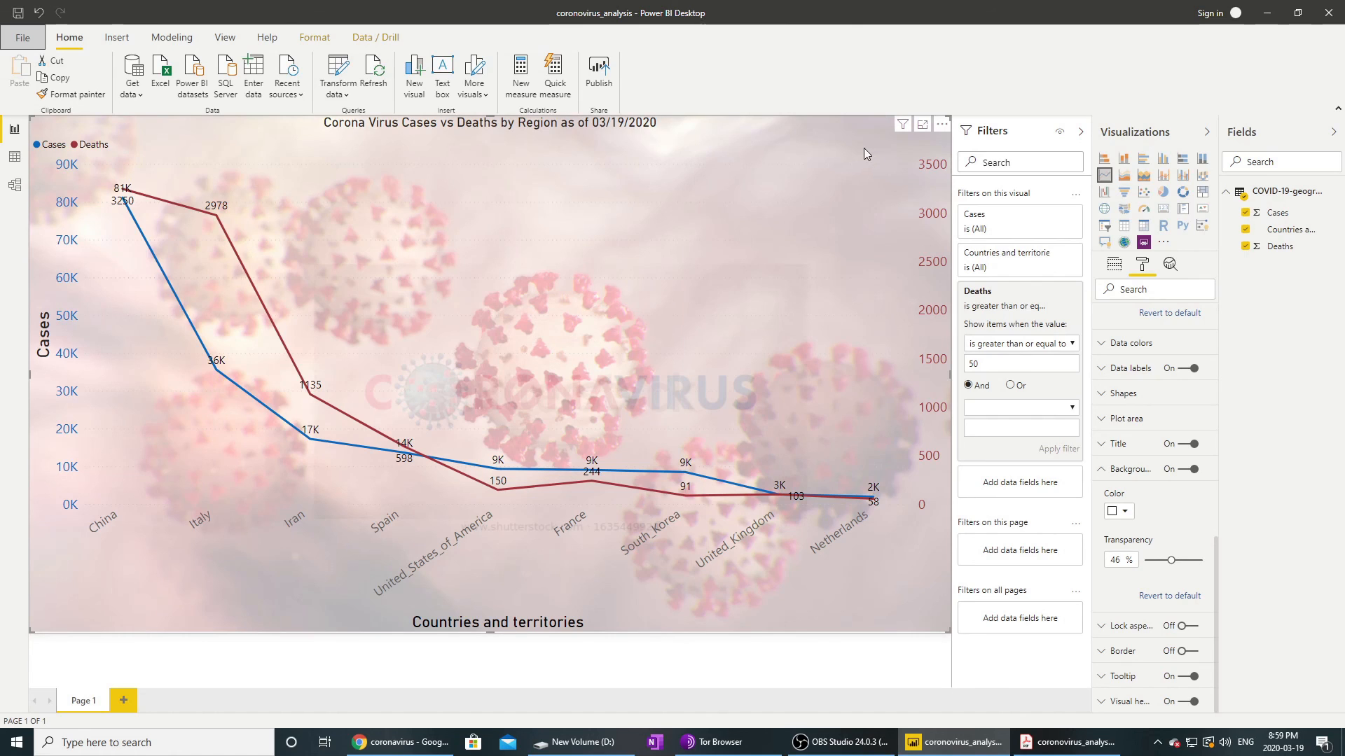
pyautogui.click(880, 657)
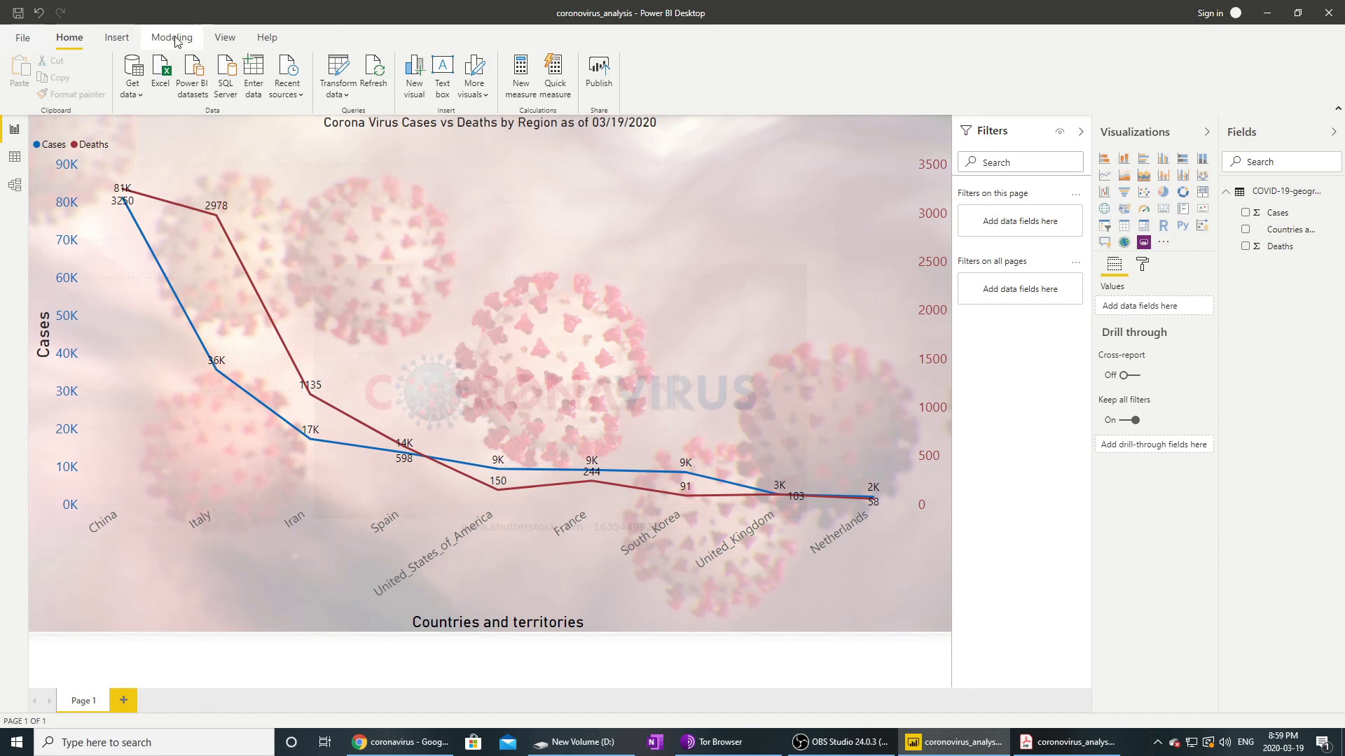
pyautogui.click(224, 39)
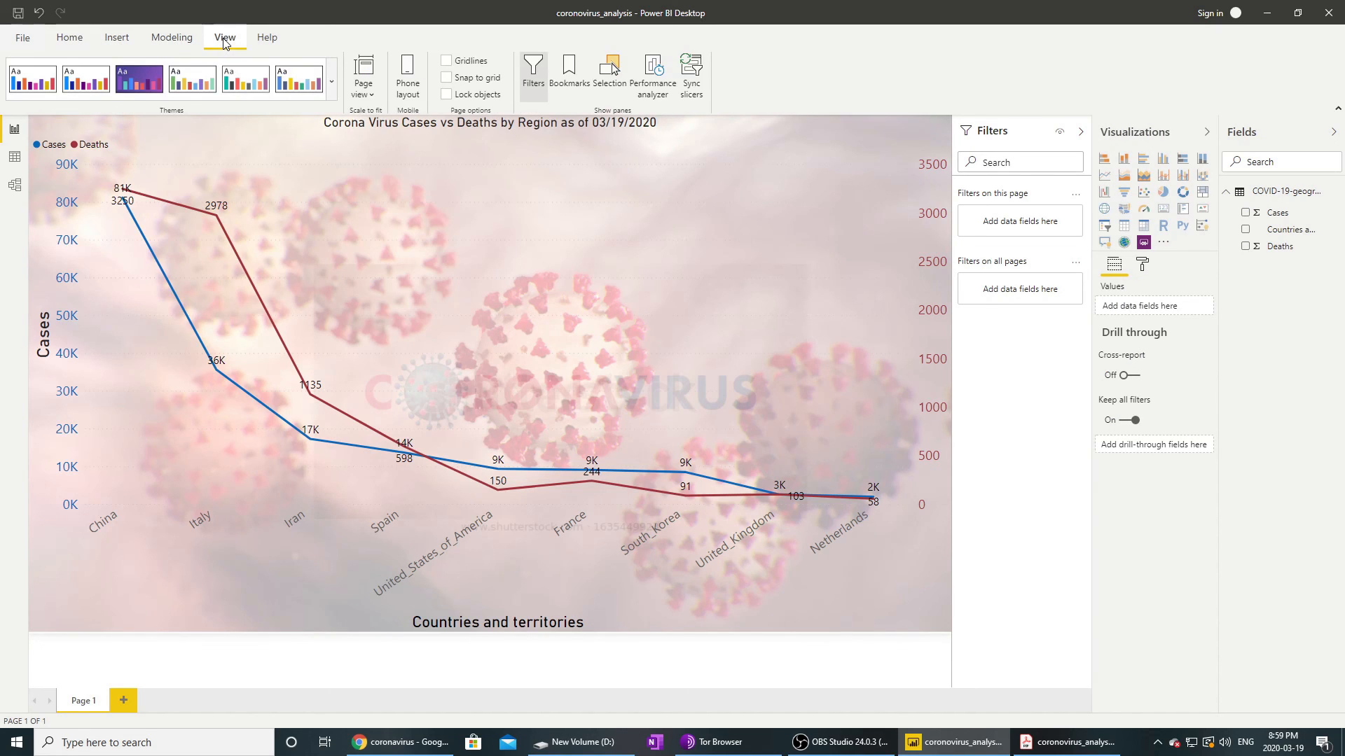
pyautogui.click(472, 62)
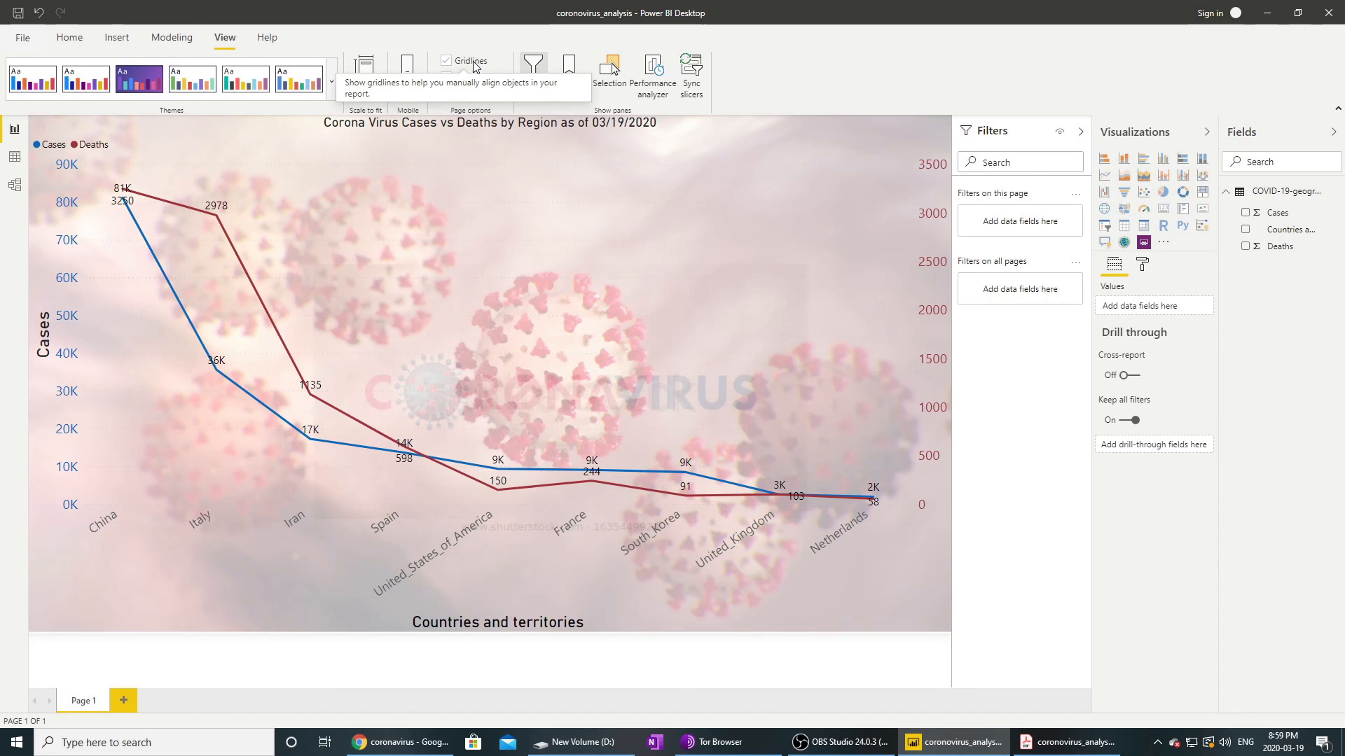
pyautogui.click(476, 66)
pyautogui.click(477, 66)
pyautogui.click(475, 65)
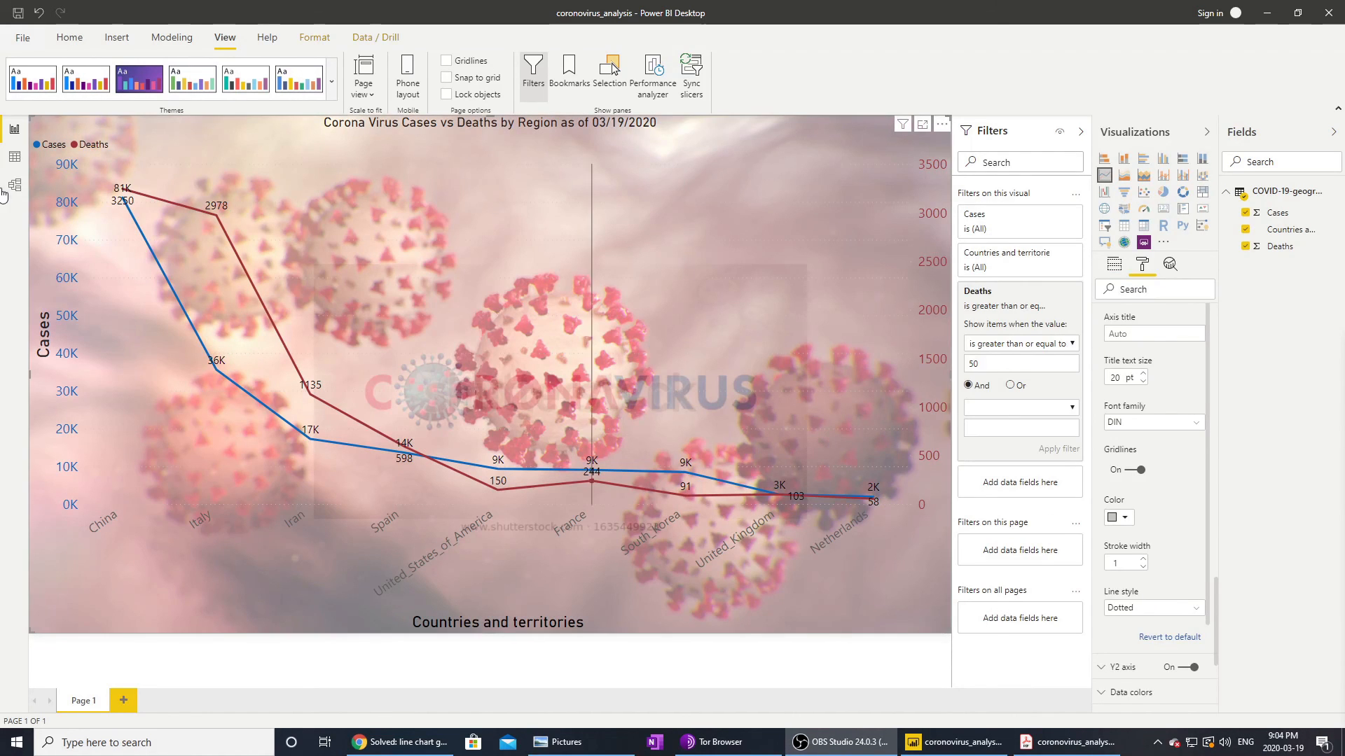
# Step: Compare the line chart with the exported PDF in Adobe Acrobat Reader and turn off the chart's Y axis gridlines
pyautogui.scroll(1, 1157, 410)
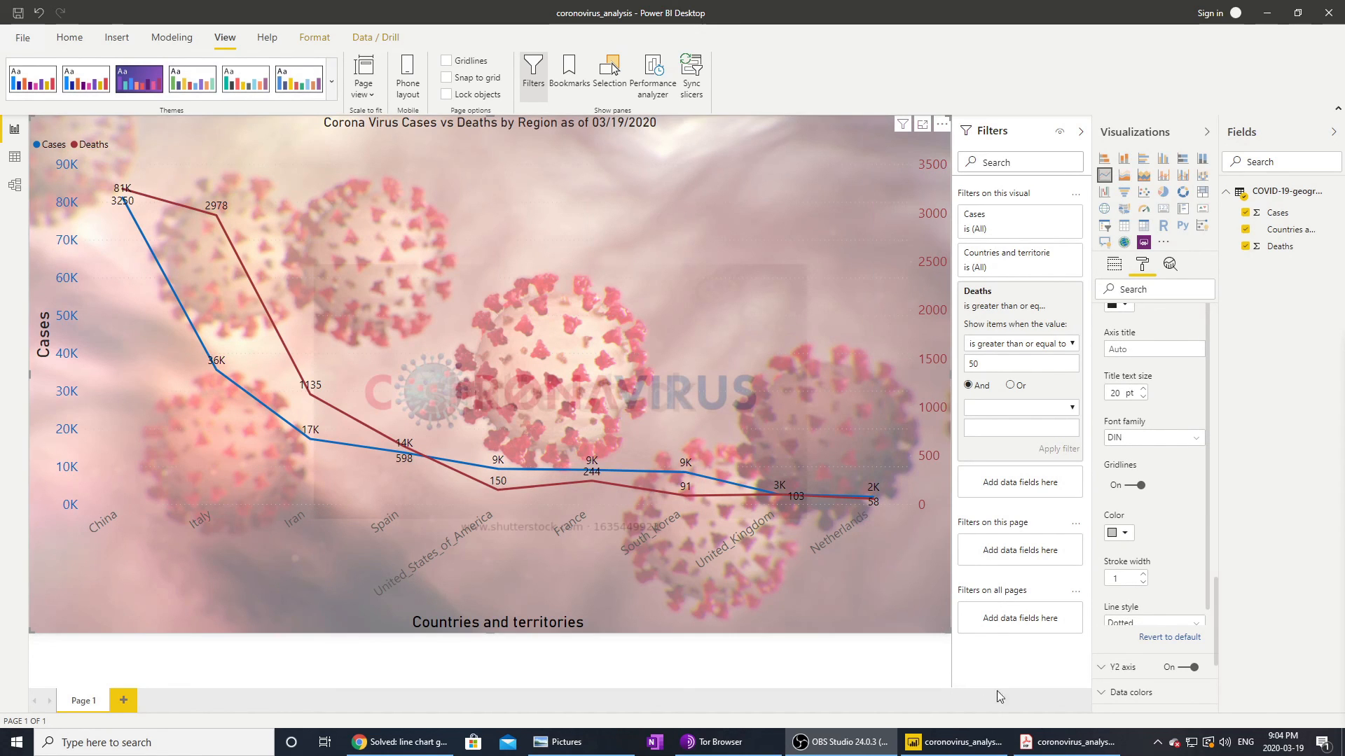
pyautogui.click(1068, 742)
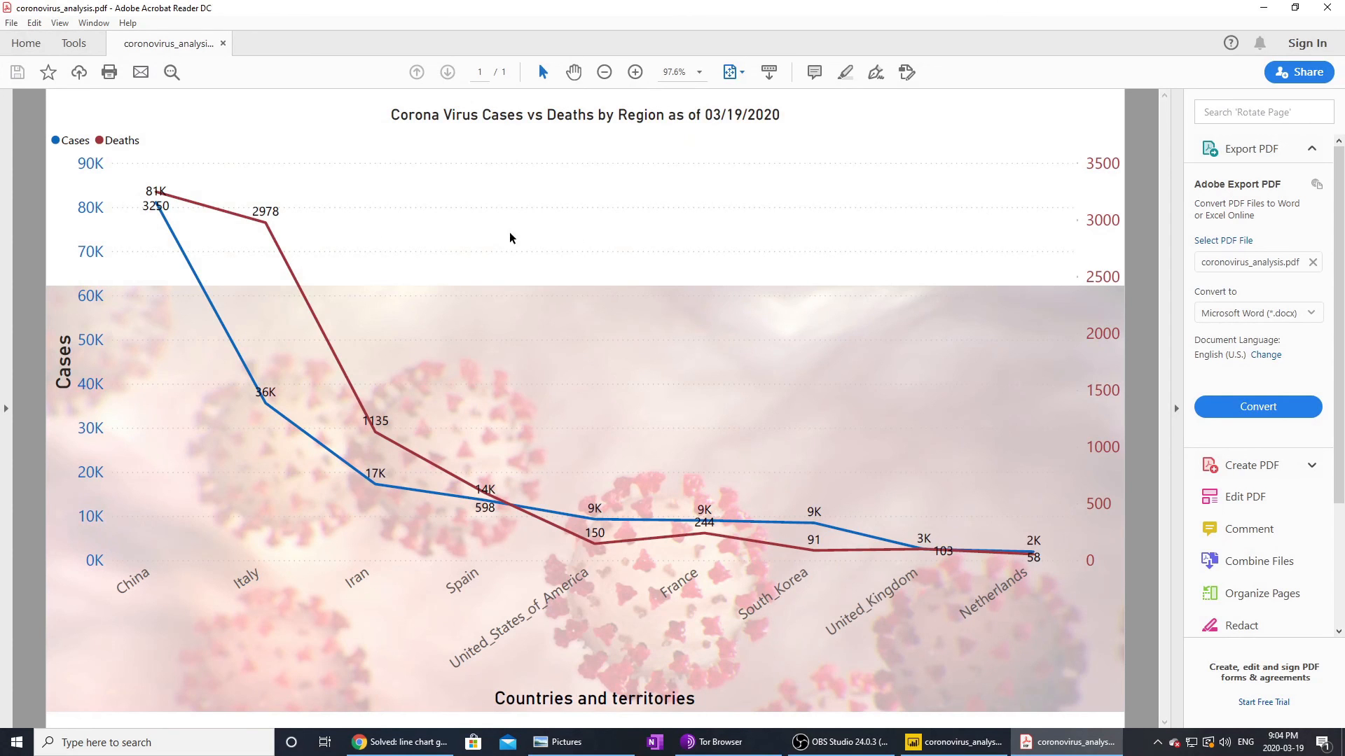
pyautogui.click(1068, 741)
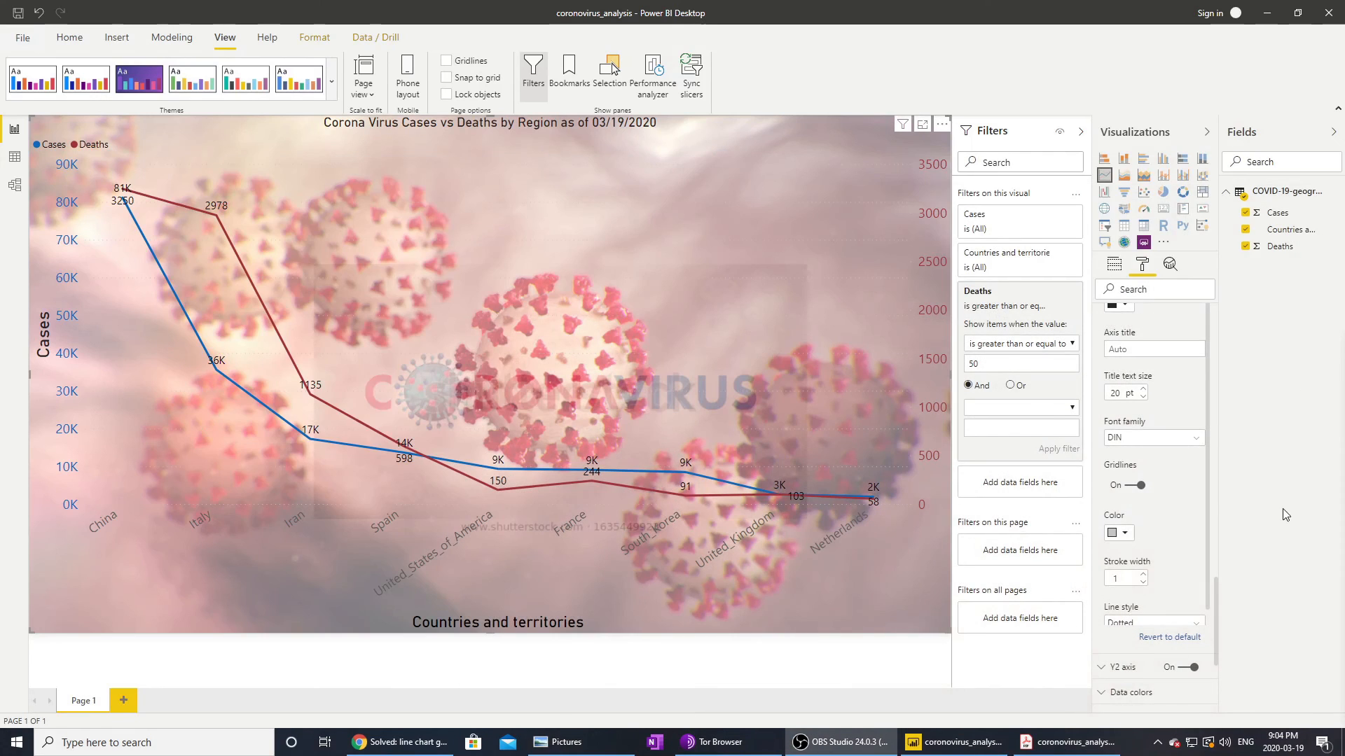
pyautogui.scroll(3, 1147, 490)
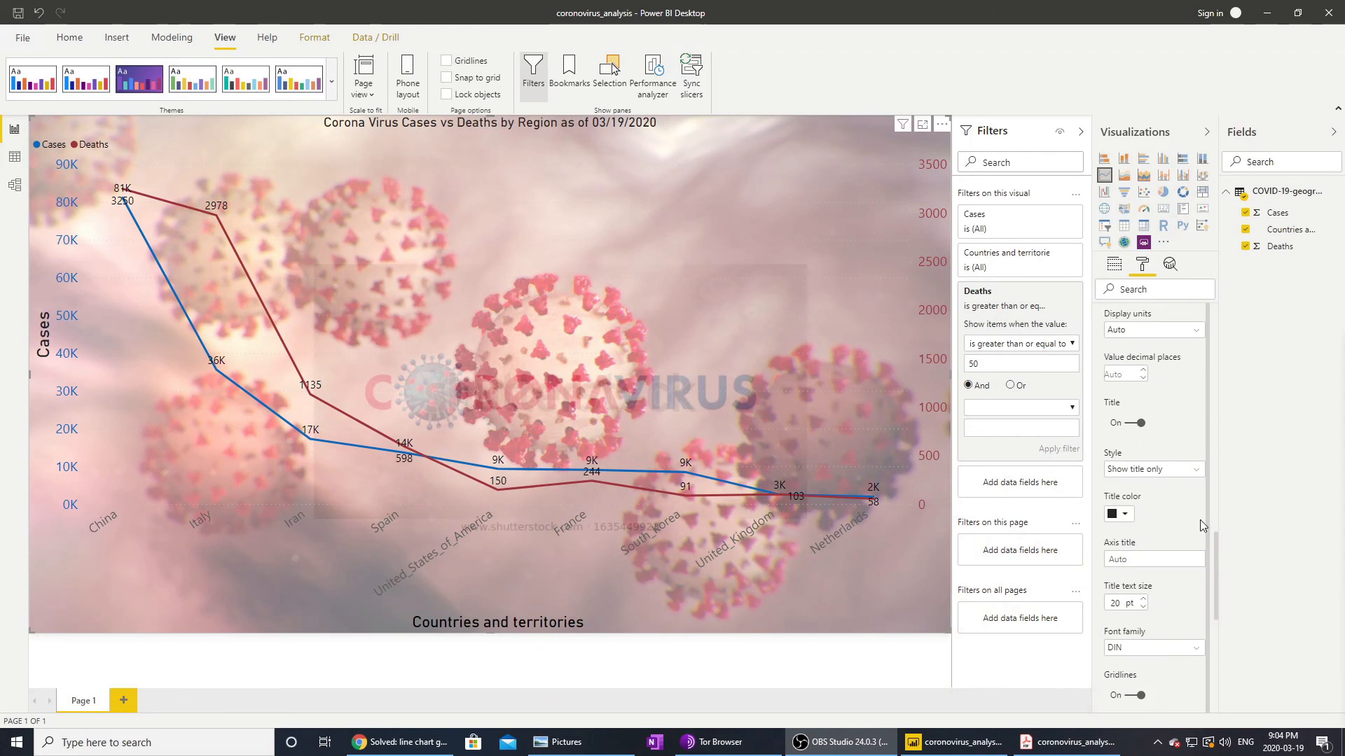
pyautogui.scroll(-5, 1143, 430)
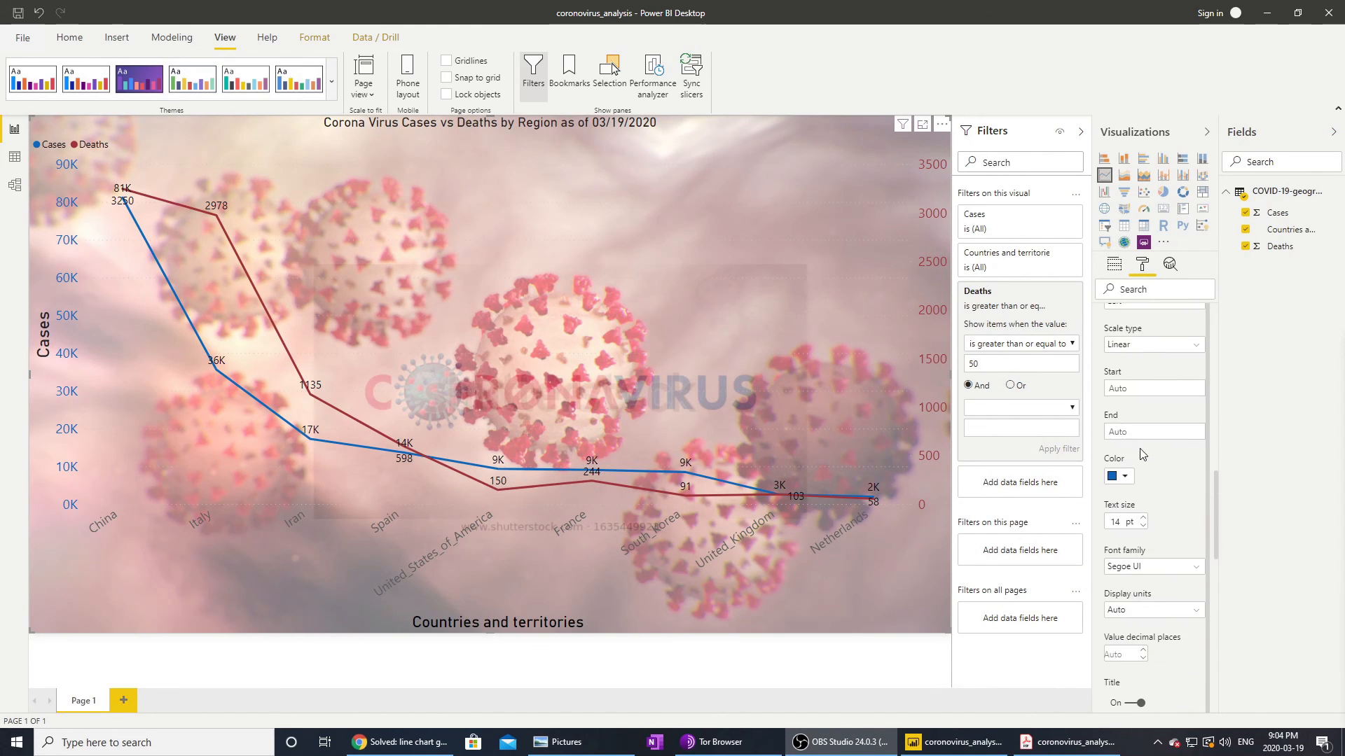
pyautogui.scroll(-3, 1125, 482)
pyautogui.scroll(-3, 1125, 487)
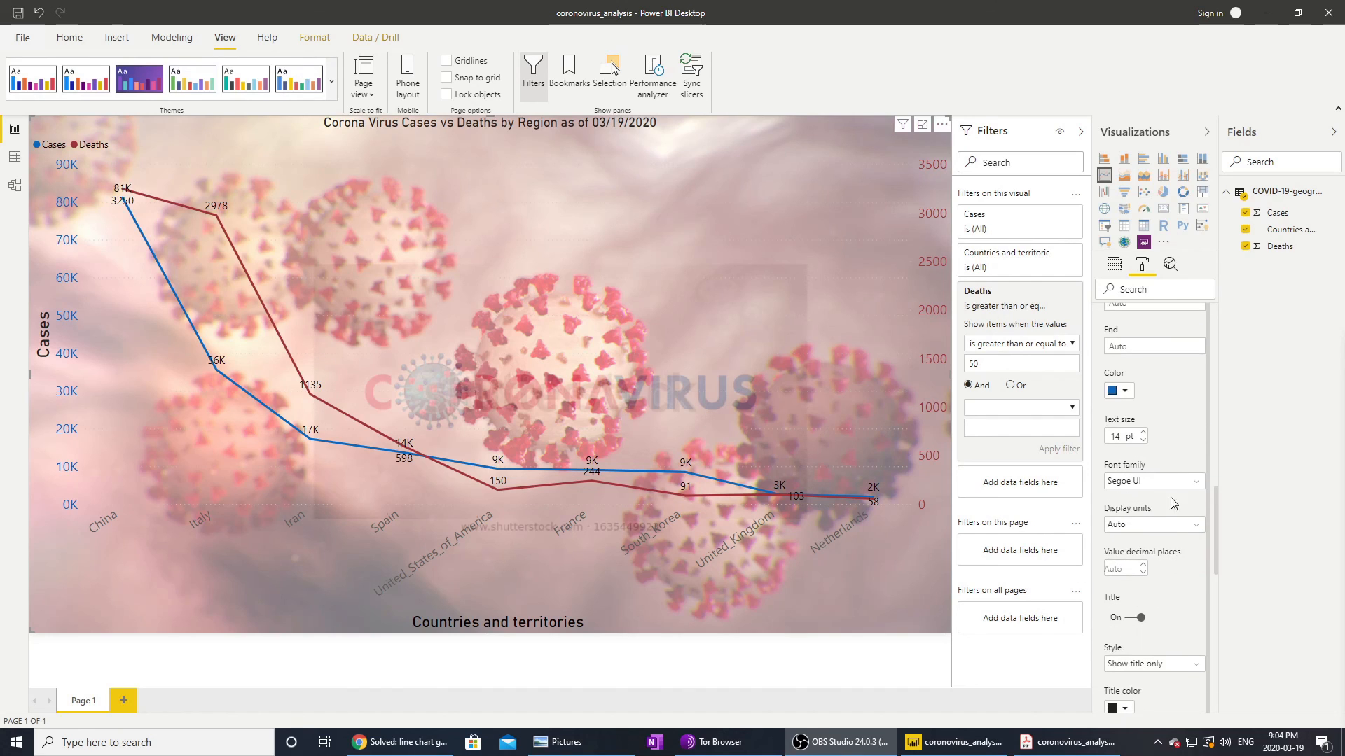
pyautogui.scroll(-3, 1176, 502)
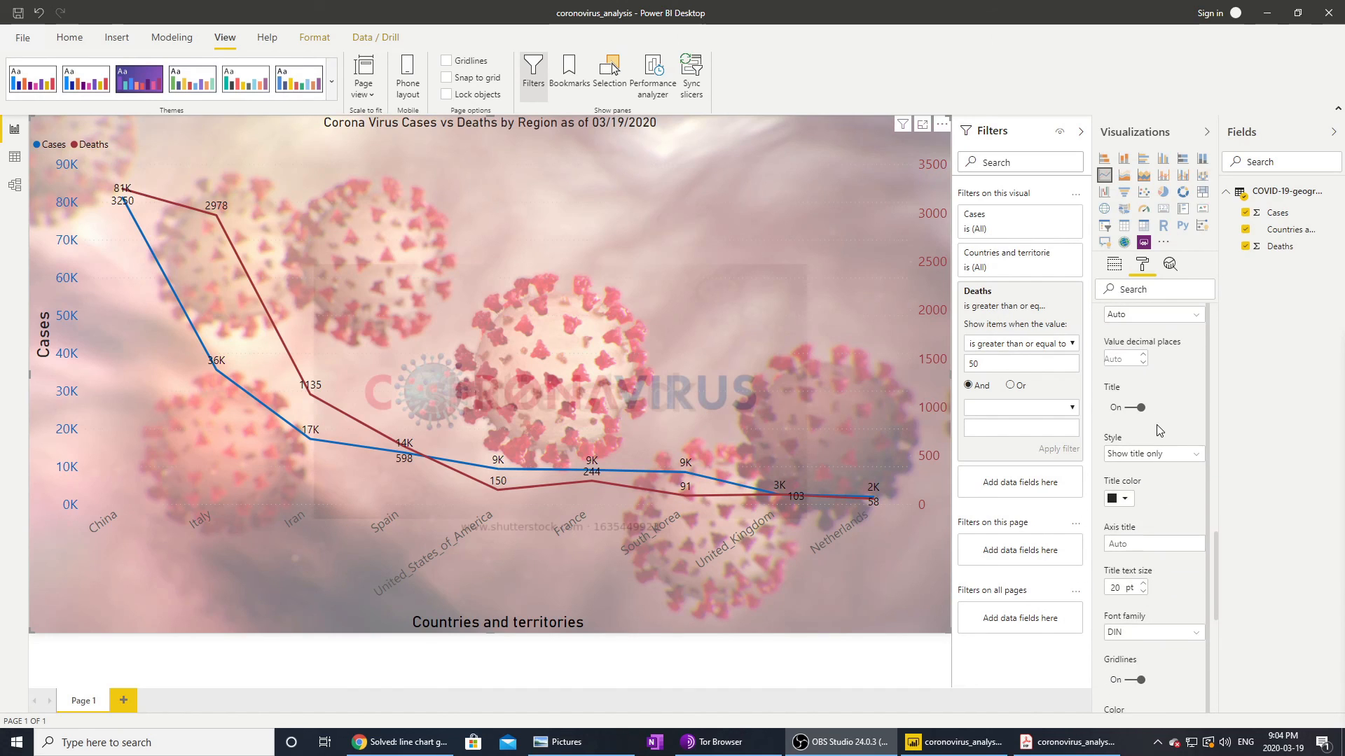
pyautogui.scroll(-3, 1149, 507)
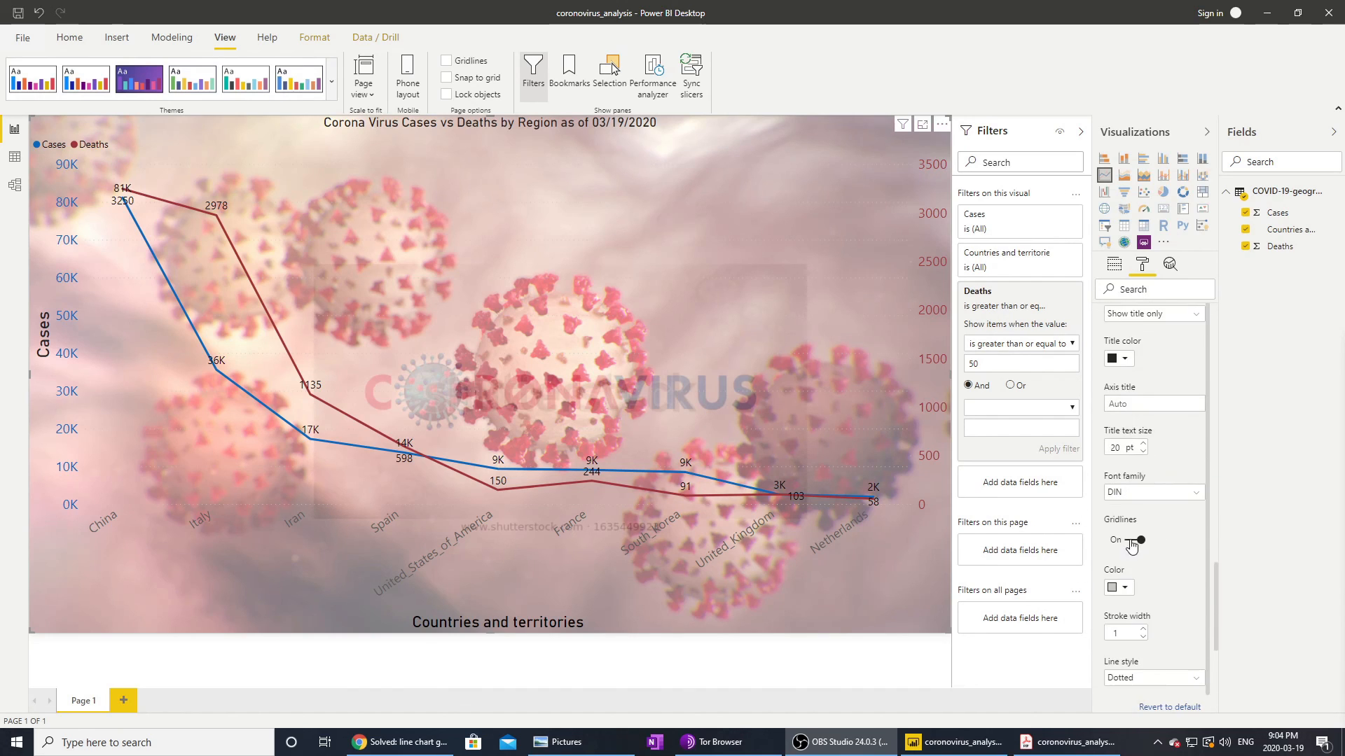
pyautogui.click(1133, 543)
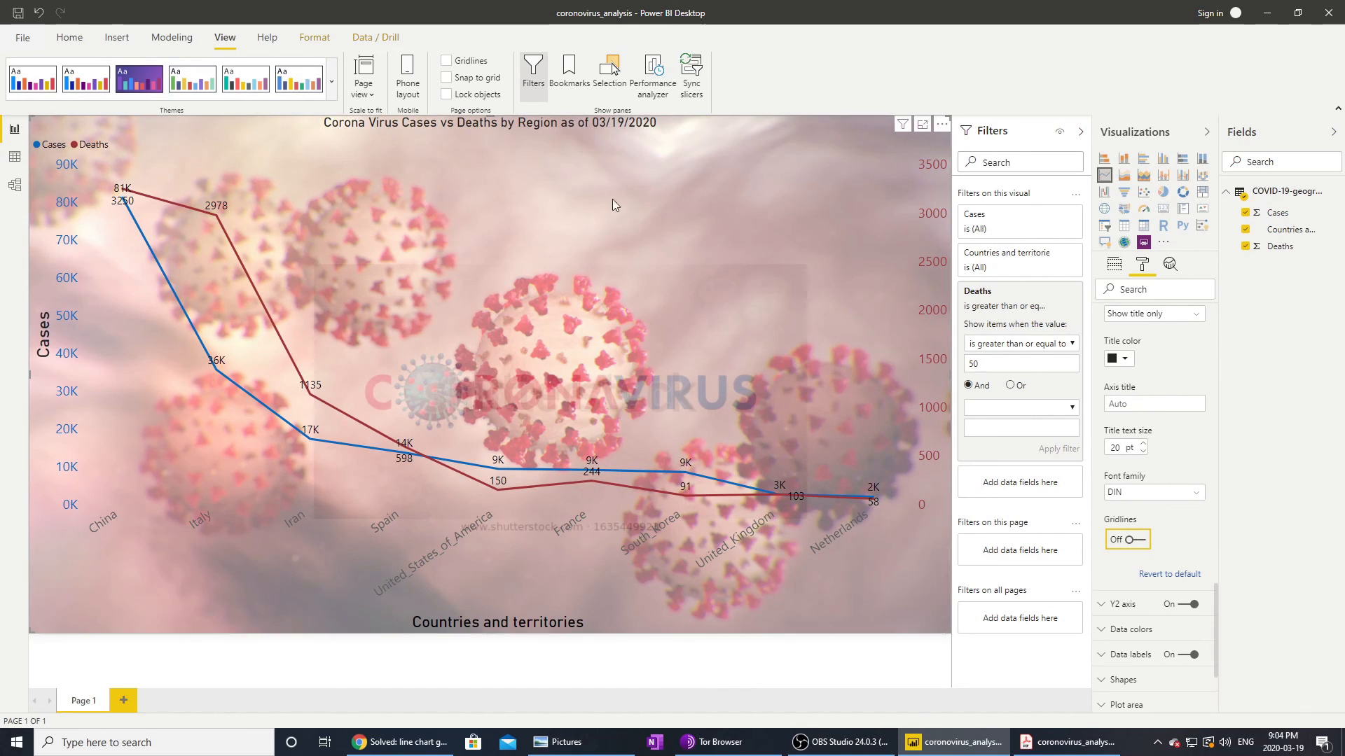
# Step: Save the report and export it to PDF again without the Y axis gridlines
pyautogui.click(15, 14)
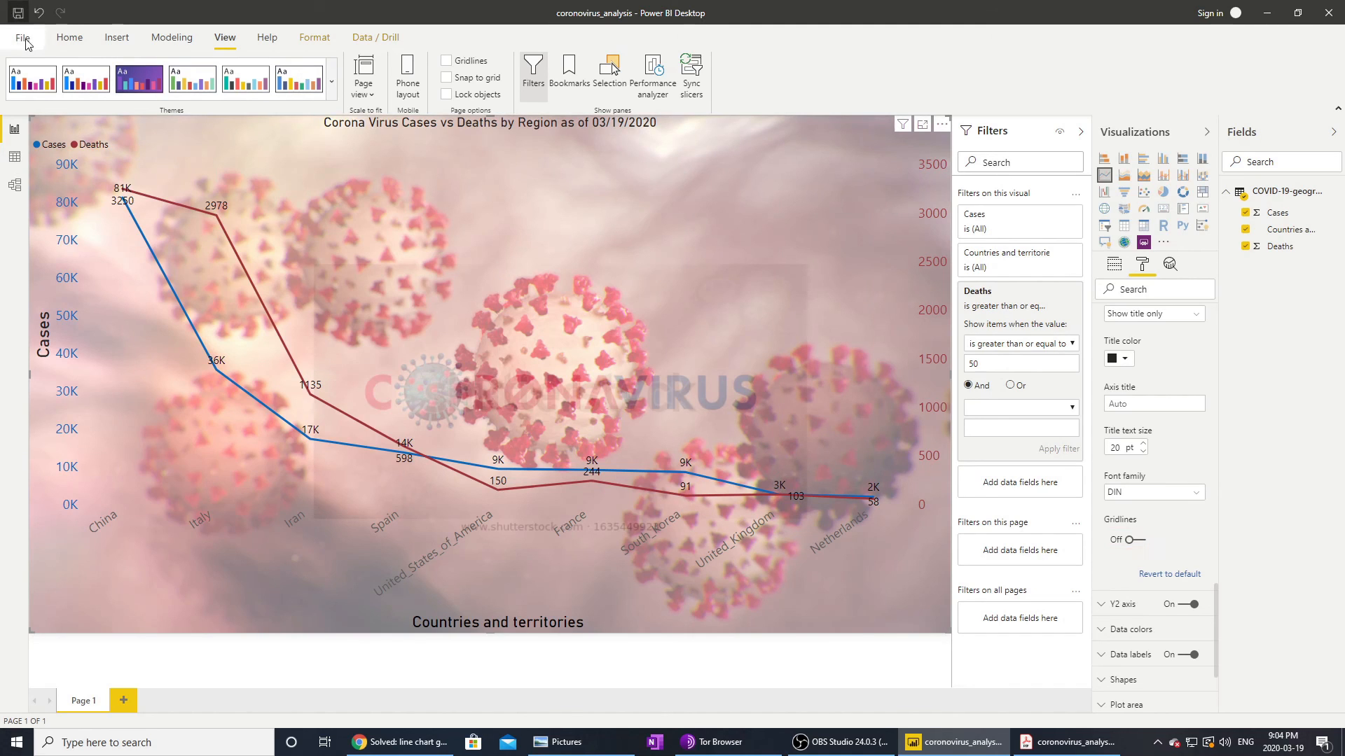
pyautogui.click(25, 39)
pyautogui.click(59, 203)
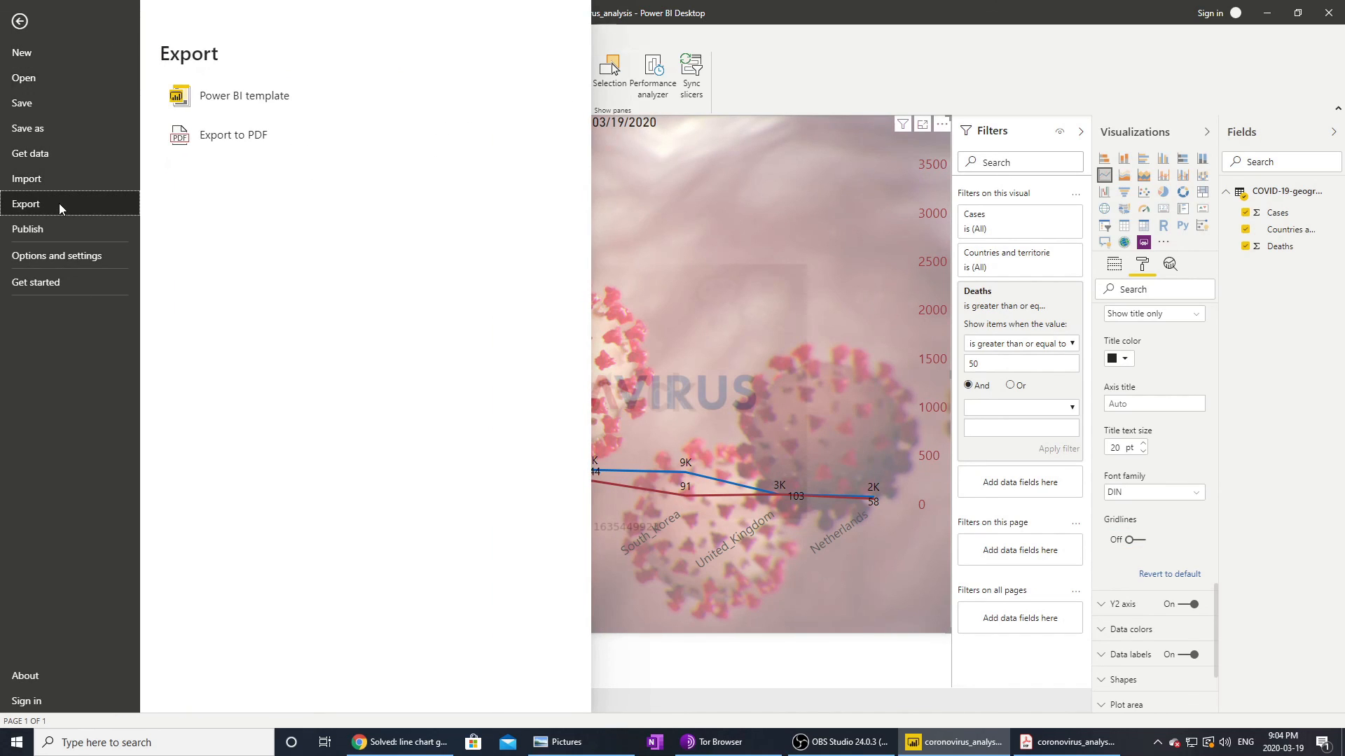
pyautogui.click(258, 135)
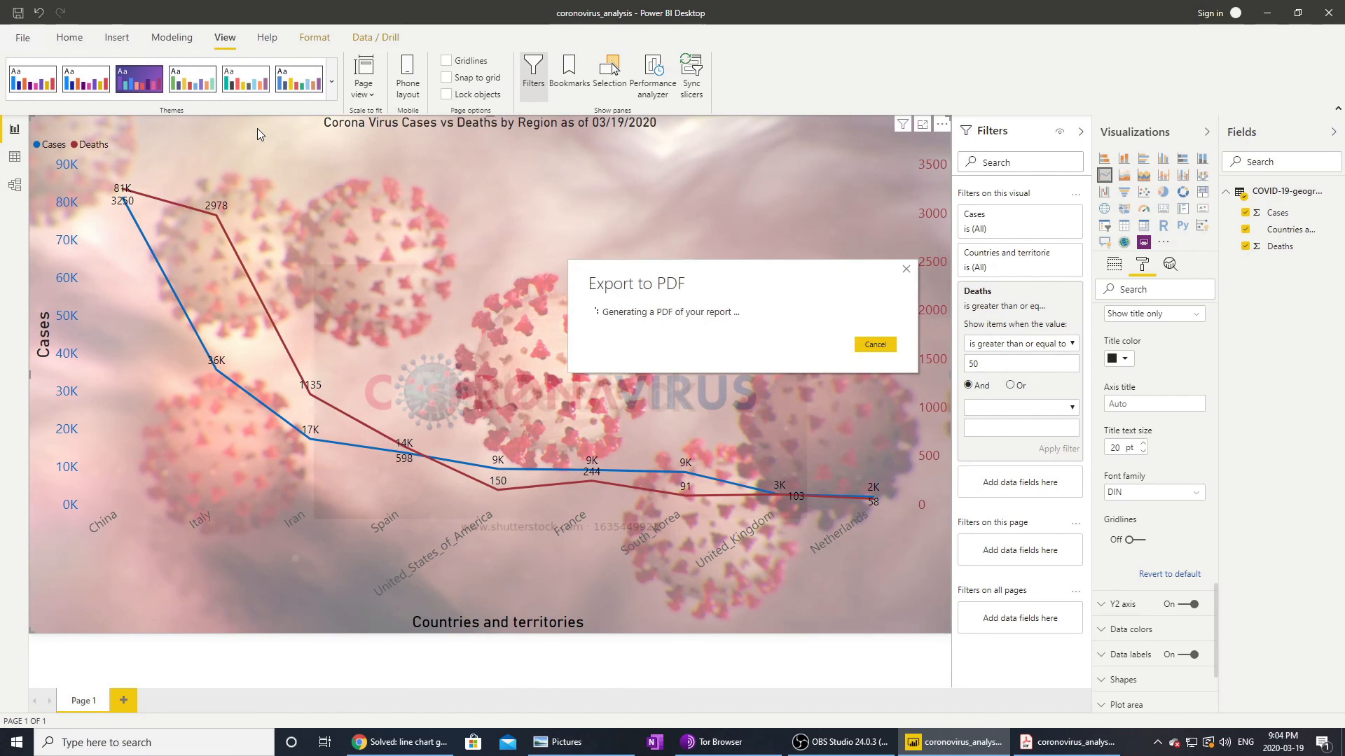